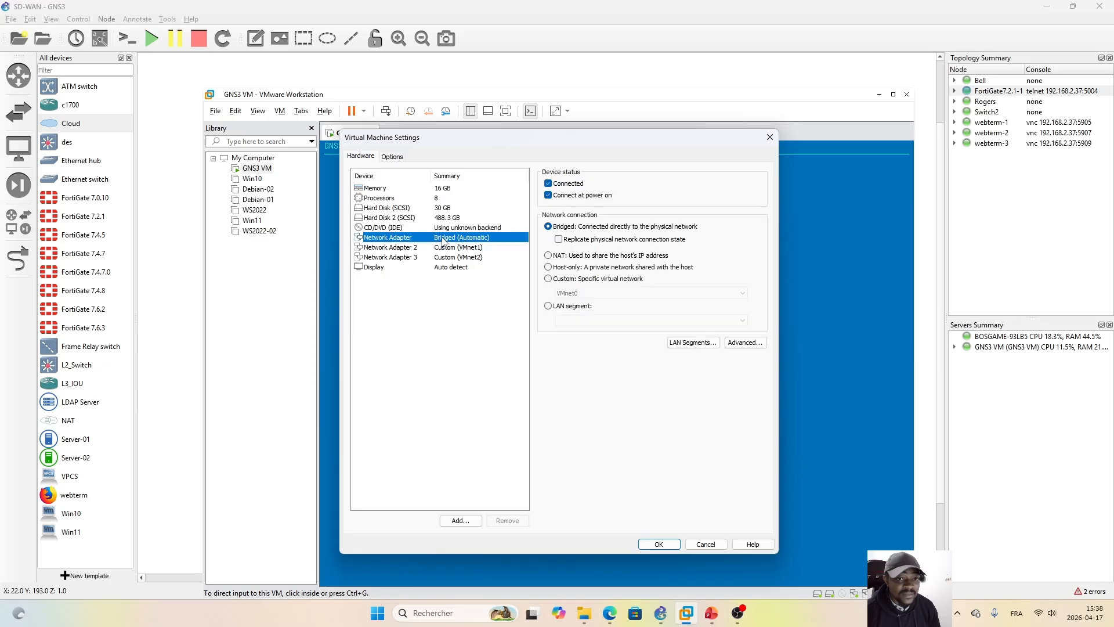
# Step: Review the network connection settings of the GNS3 VM's Network Adapter, Network Adapter 2 and Network Adapter 3, and close the virtual machine settings
pyautogui.click(429, 248)
pyautogui.click(422, 258)
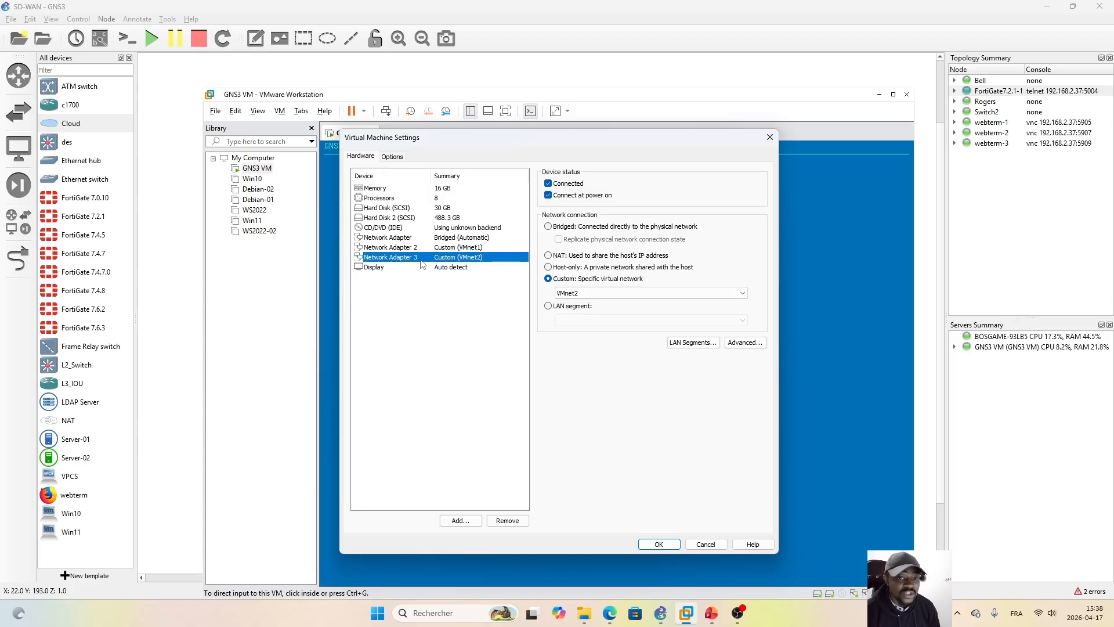
pyautogui.click(407, 239)
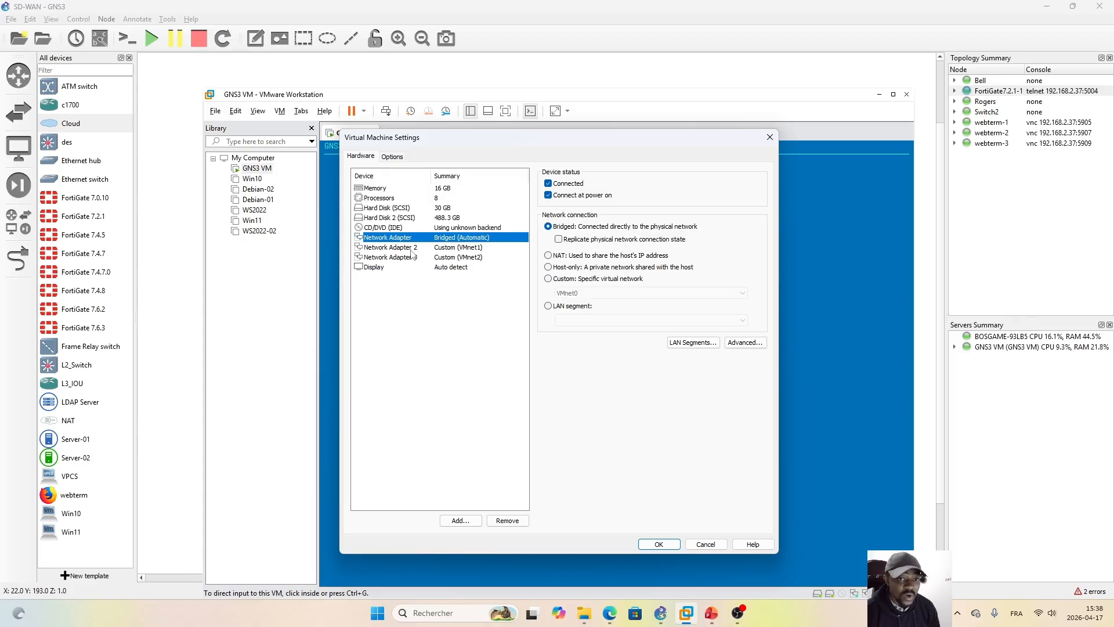
pyautogui.click(411, 247)
pyautogui.click(417, 257)
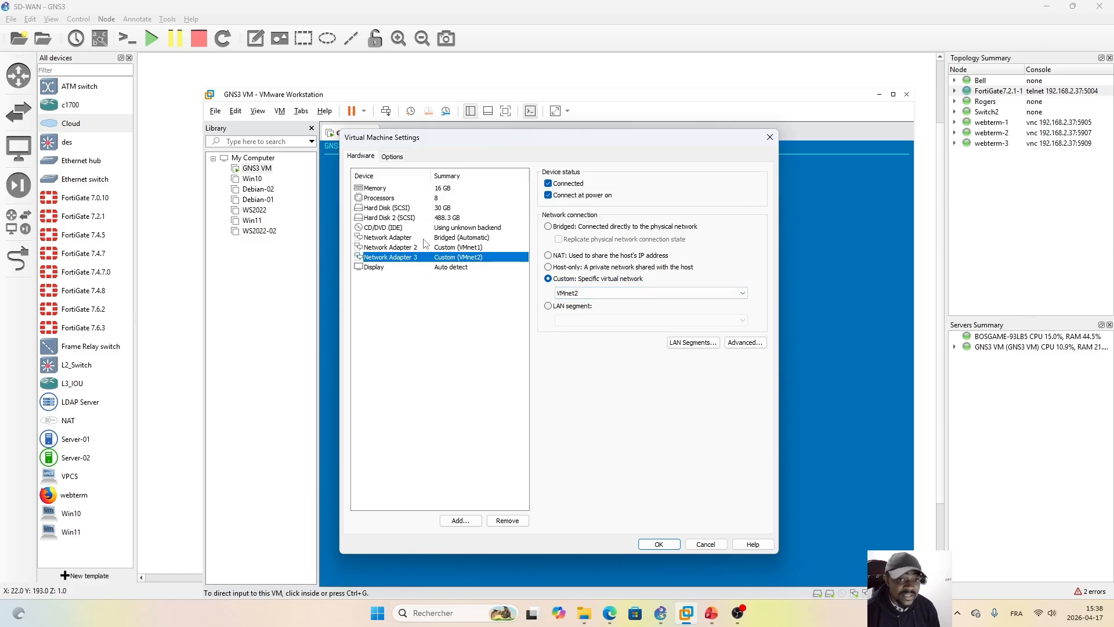
pyautogui.click(432, 238)
pyautogui.click(436, 248)
pyautogui.click(430, 257)
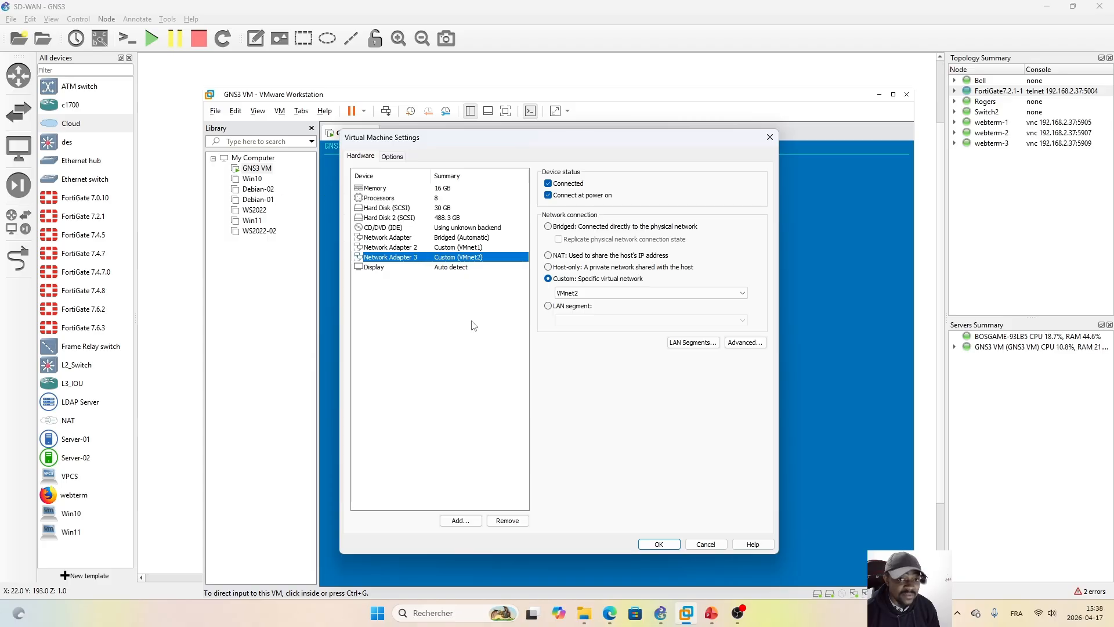
pyautogui.click(423, 238)
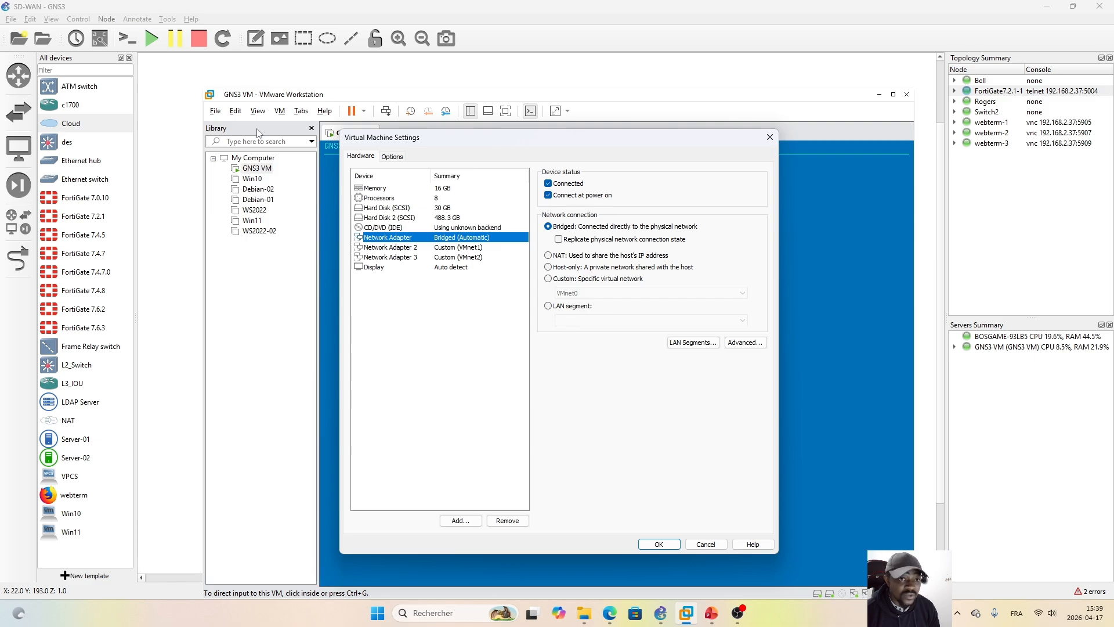
pyautogui.click(770, 137)
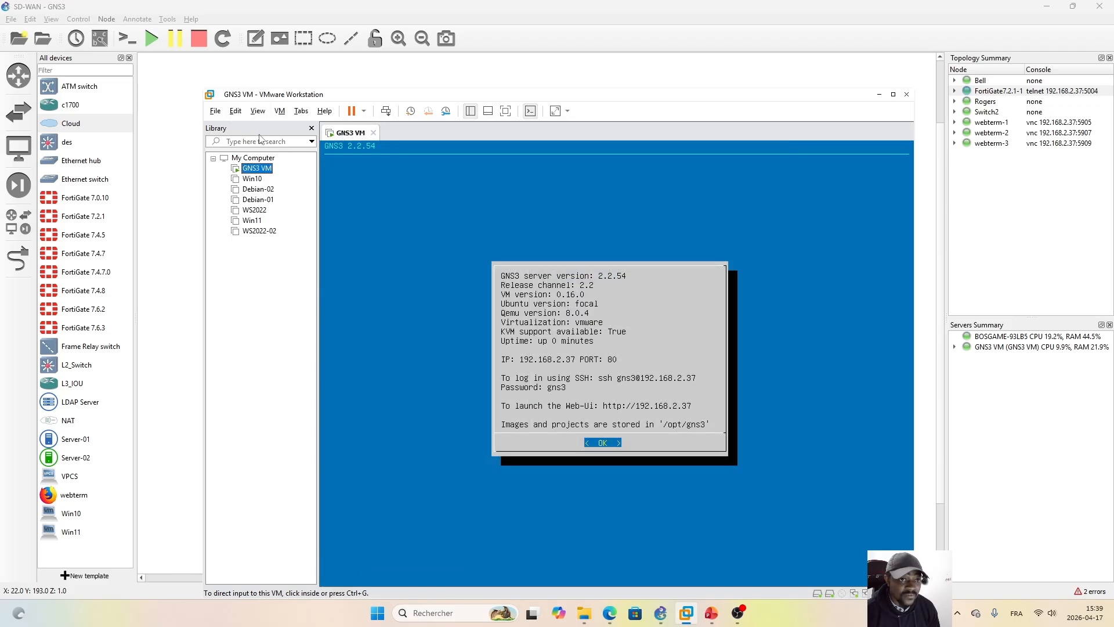
# Step: Open the Virtual Network Editor with administrator privileges so that the network configuration can be modified
pyautogui.click(235, 114)
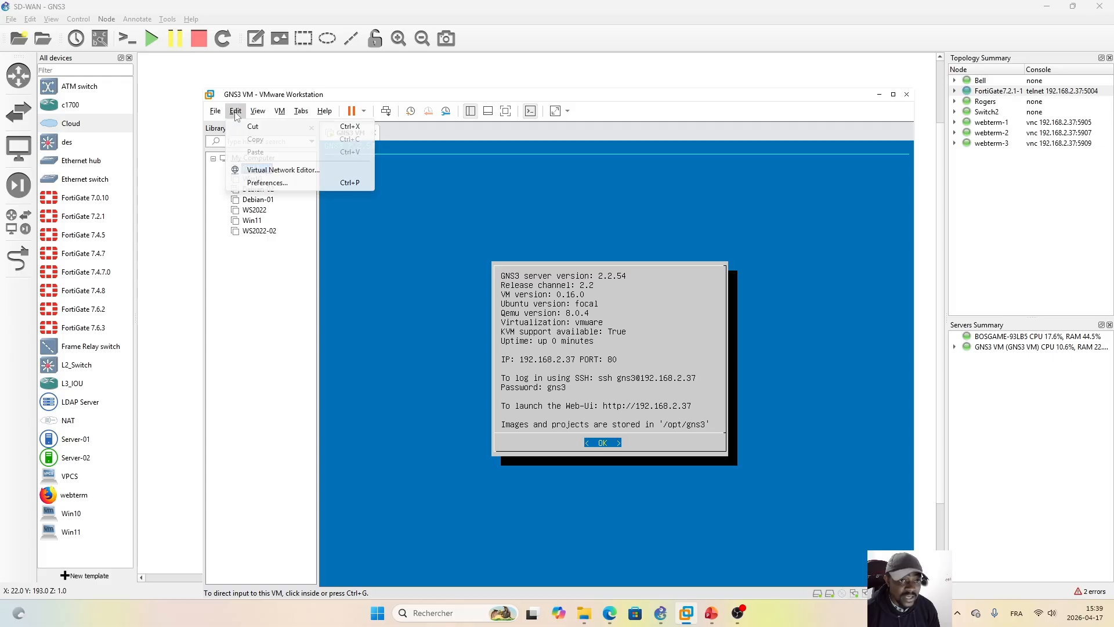
pyautogui.click(298, 171)
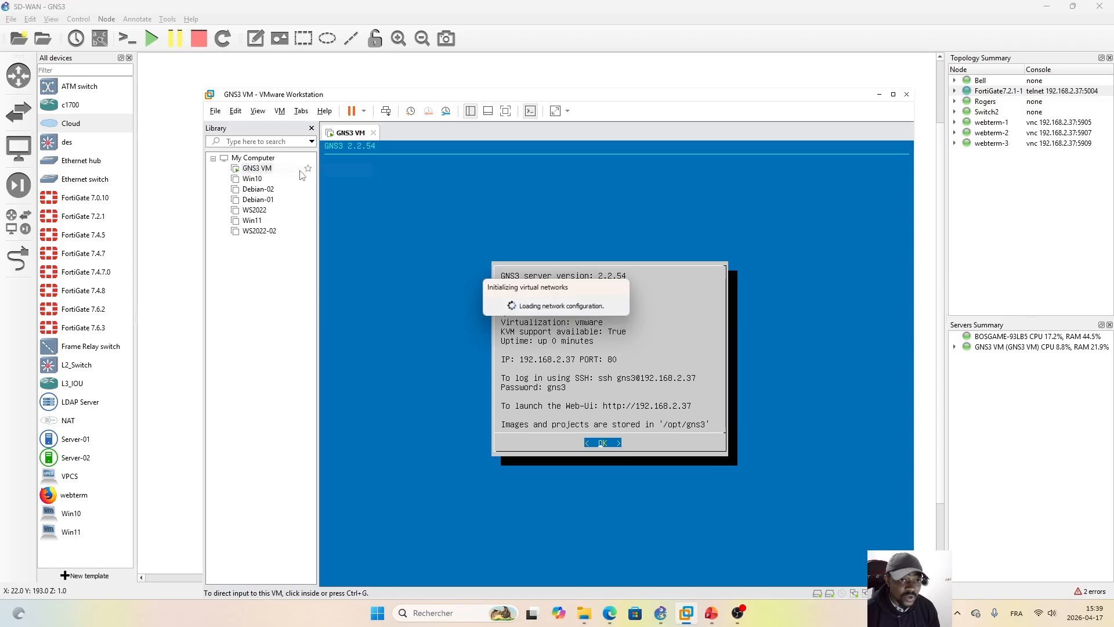
pyautogui.moveTo(530, 145); pyautogui.dragTo(490, 179)
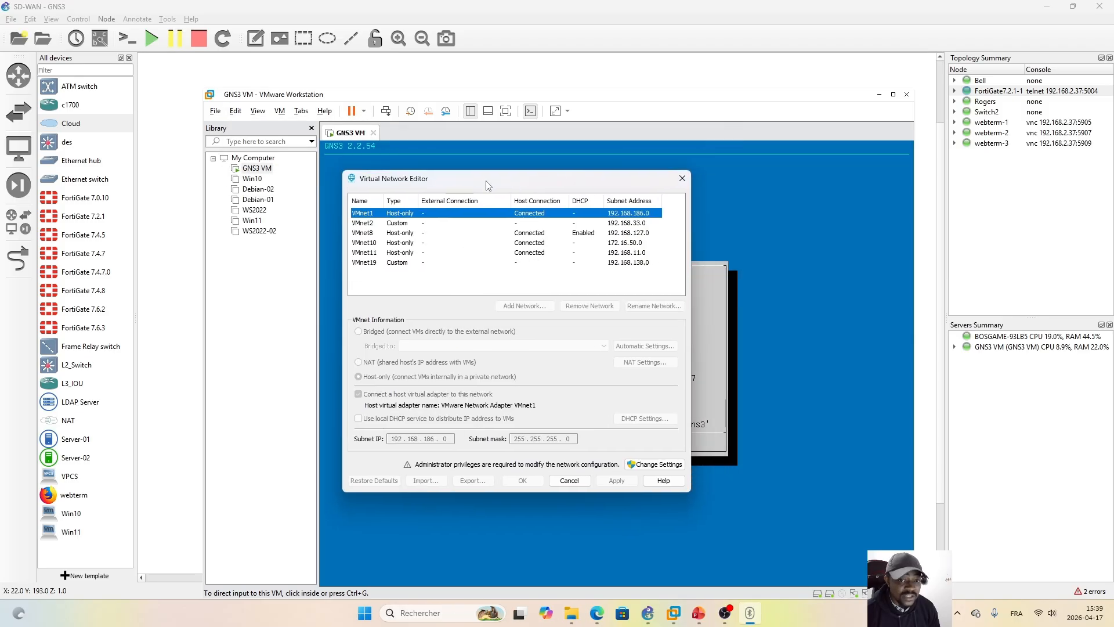
pyautogui.click(649, 468)
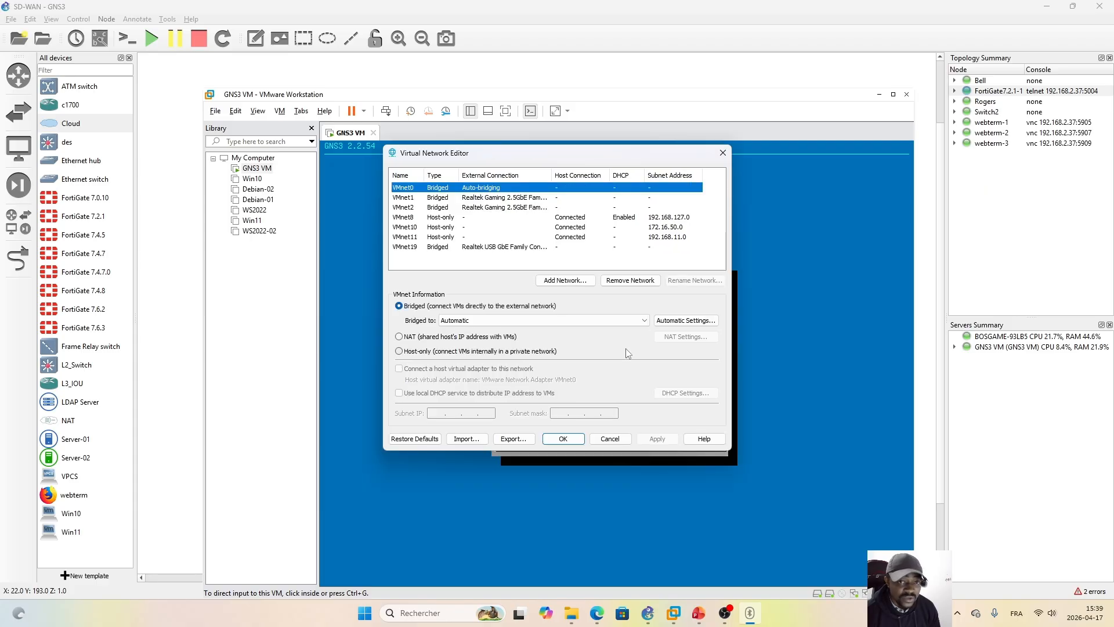
pyautogui.moveTo(544, 153); pyautogui.dragTo(566, 202)
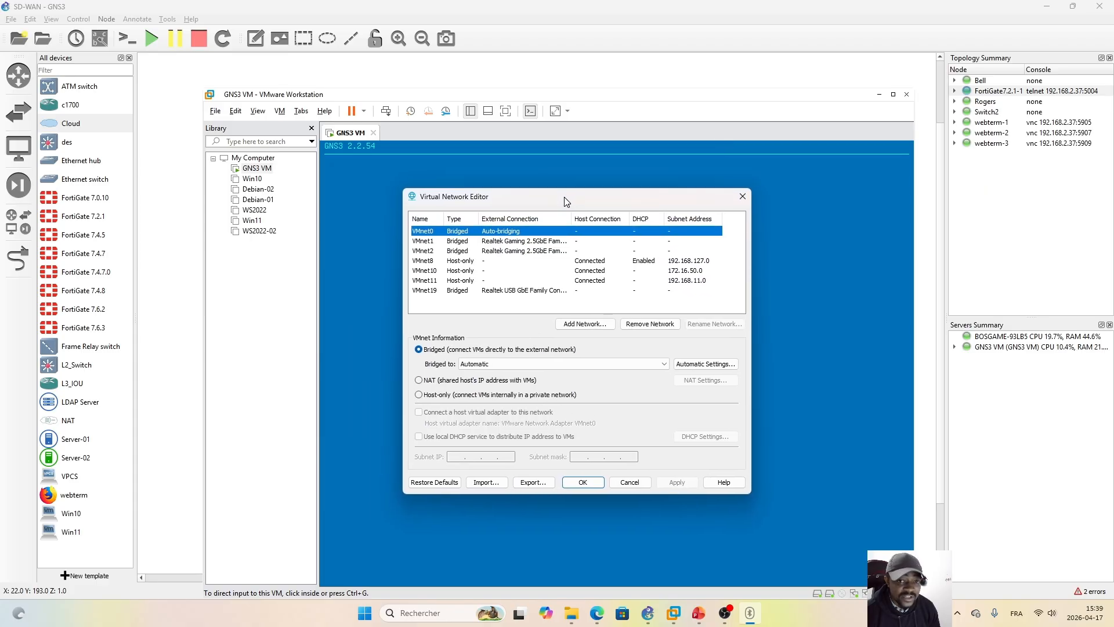
# Step: Inspect the adapters VMnet0 can be bridged to and its automatic bridging settings, leaving them without changes
pyautogui.click(664, 367)
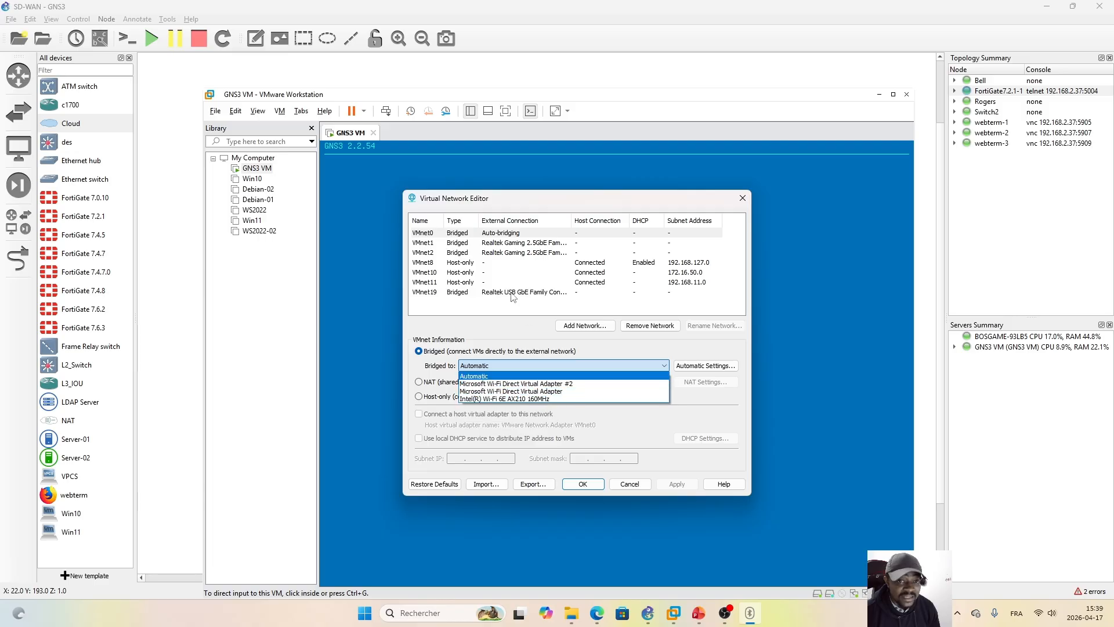
pyautogui.click(427, 236)
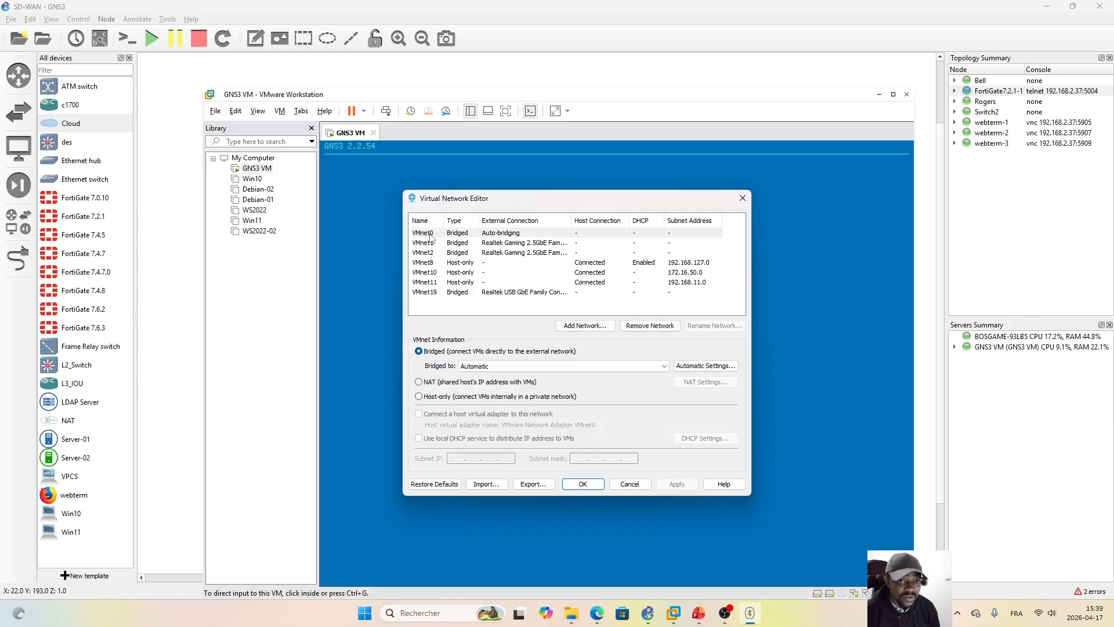
pyautogui.click(456, 235)
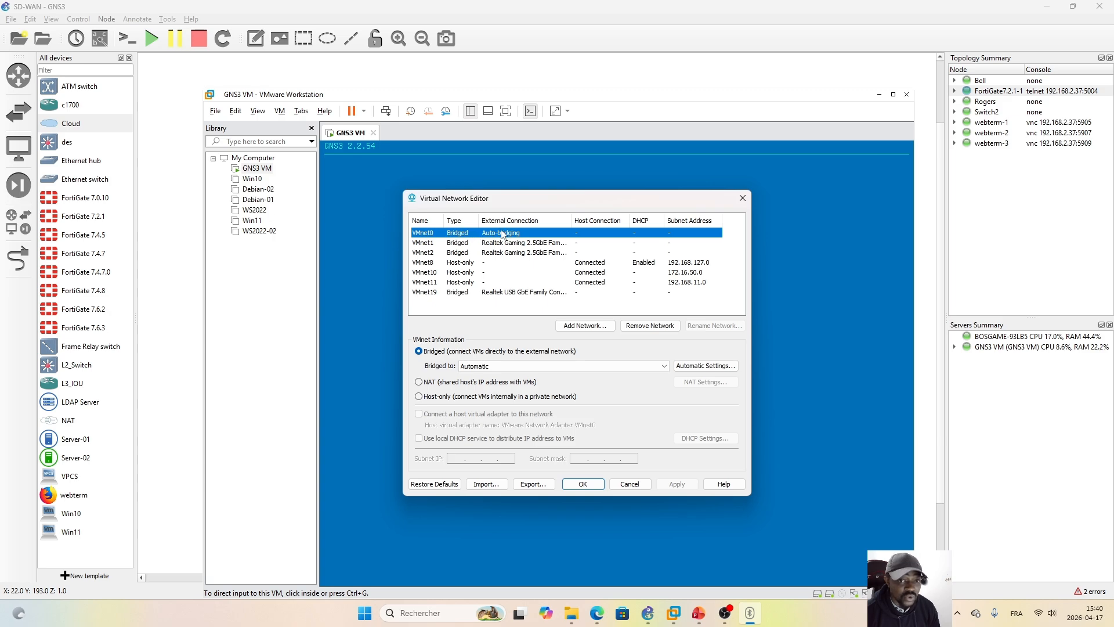
pyautogui.click(705, 369)
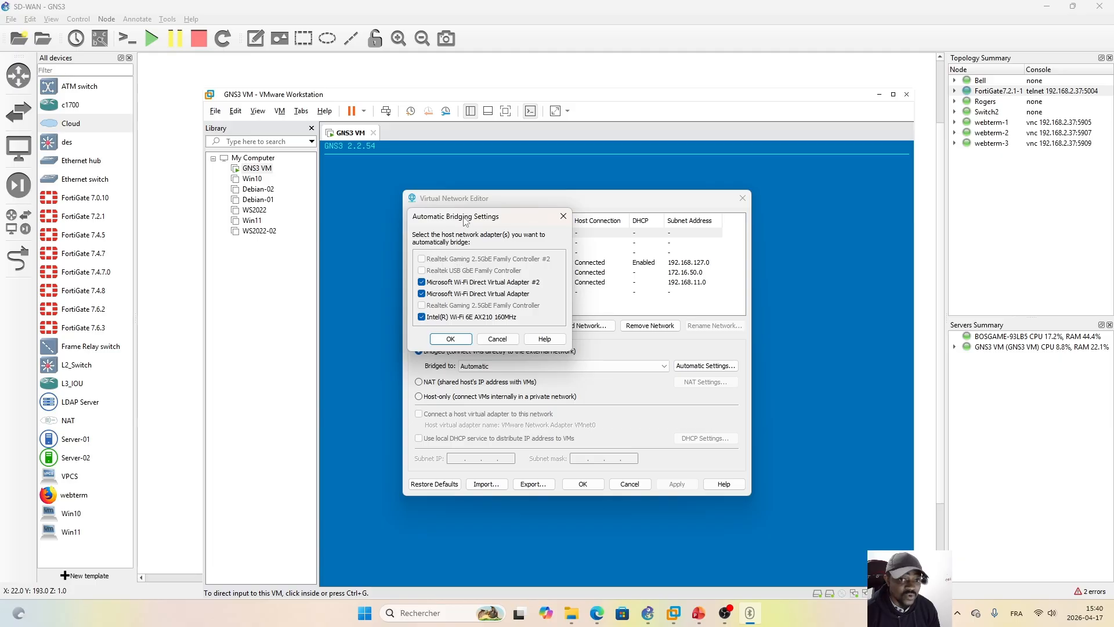
pyautogui.moveTo(466, 219); pyautogui.dragTo(603, 327)
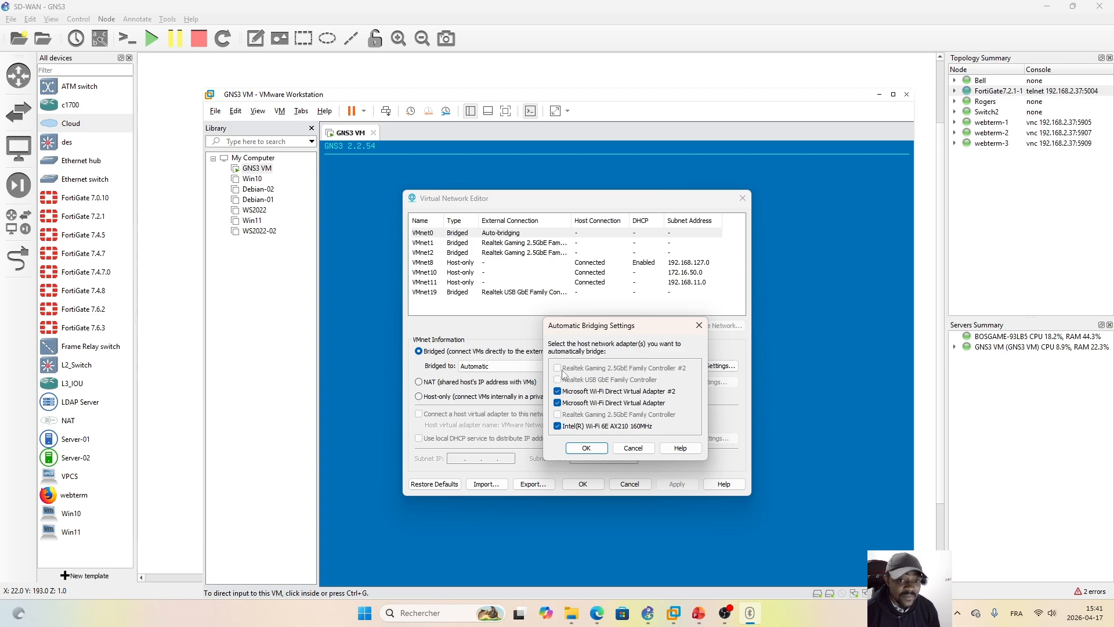
pyautogui.click(633, 448)
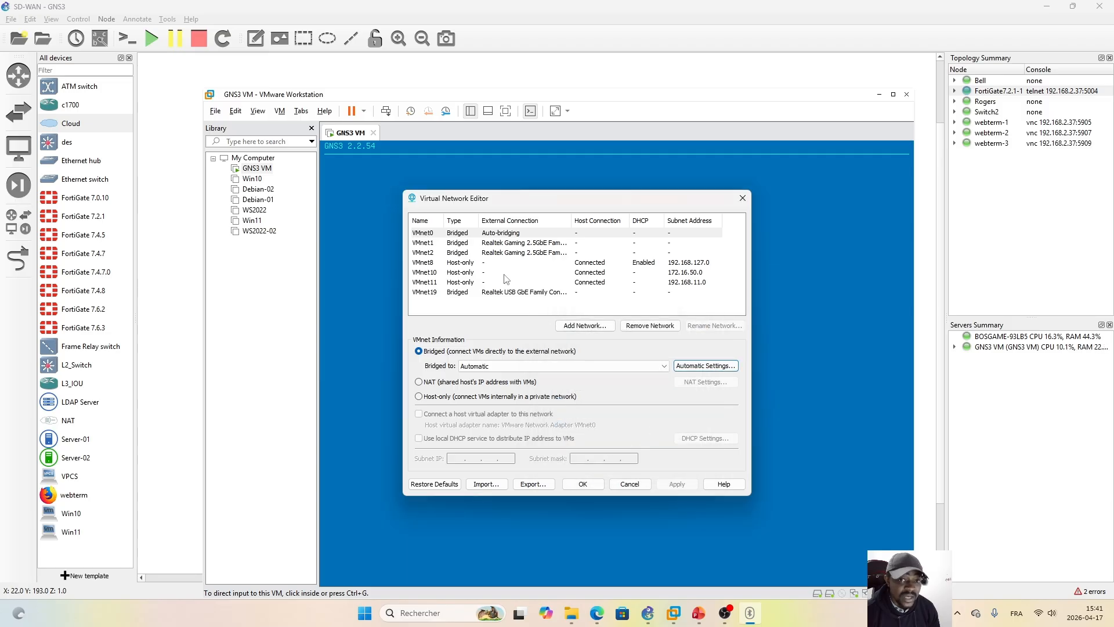
# Step: Widen the External Connection column and compare which physical adapters VMnet1 and VMnet2 are bridged to
pyautogui.moveTo(570, 226); pyautogui.dragTo(612, 225)
pyautogui.click(441, 243)
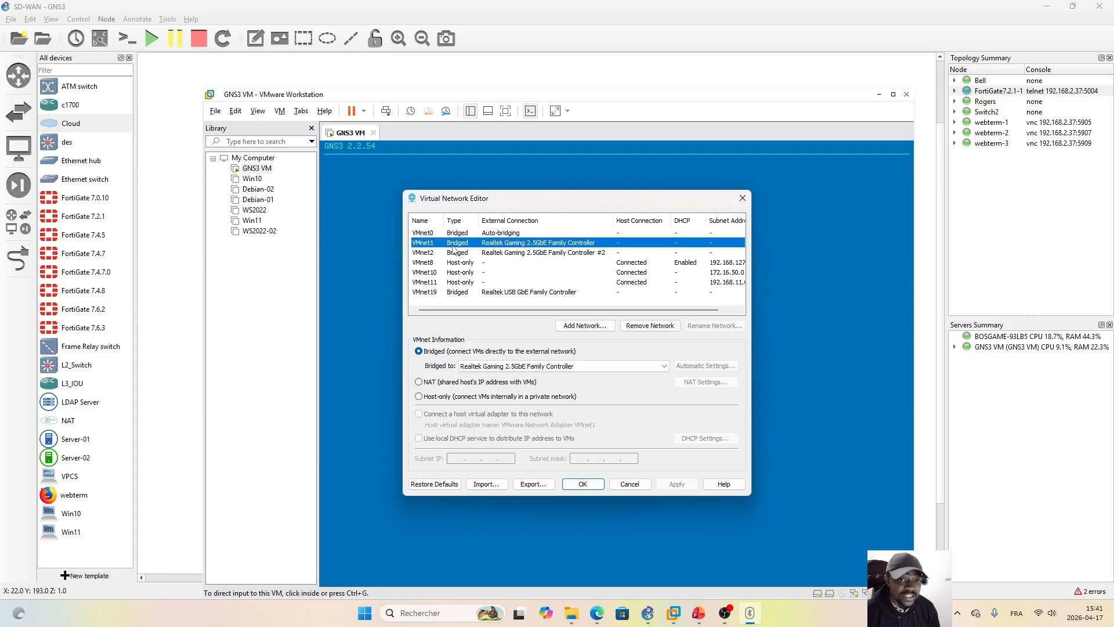
pyautogui.click(535, 255)
pyautogui.click(544, 244)
pyautogui.click(546, 253)
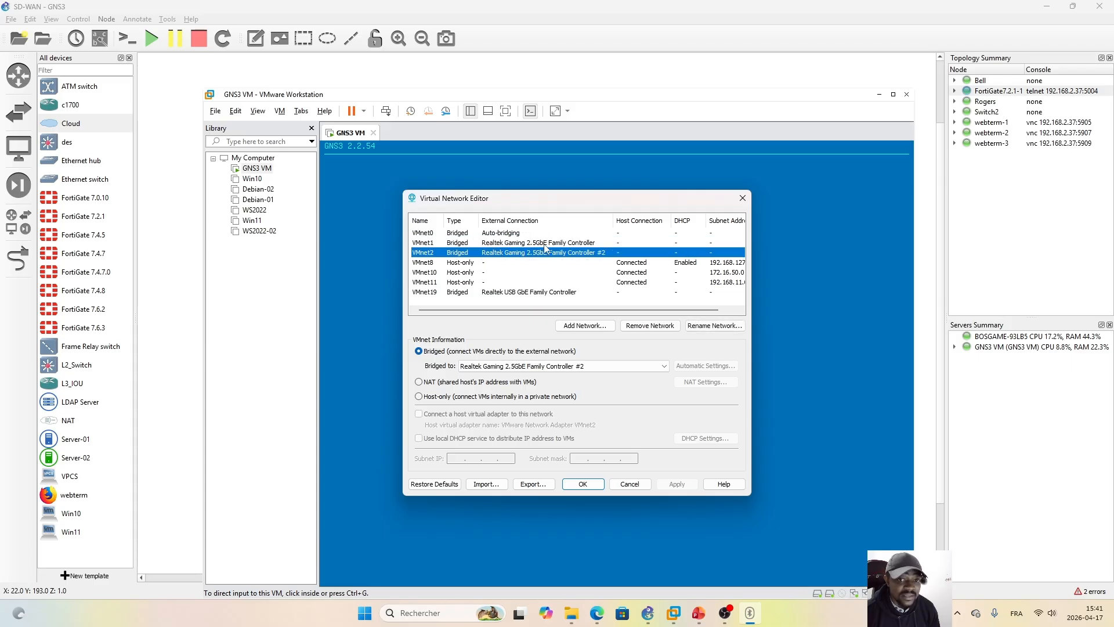
pyautogui.click(544, 244)
pyautogui.click(547, 253)
pyautogui.click(550, 244)
pyautogui.click(548, 252)
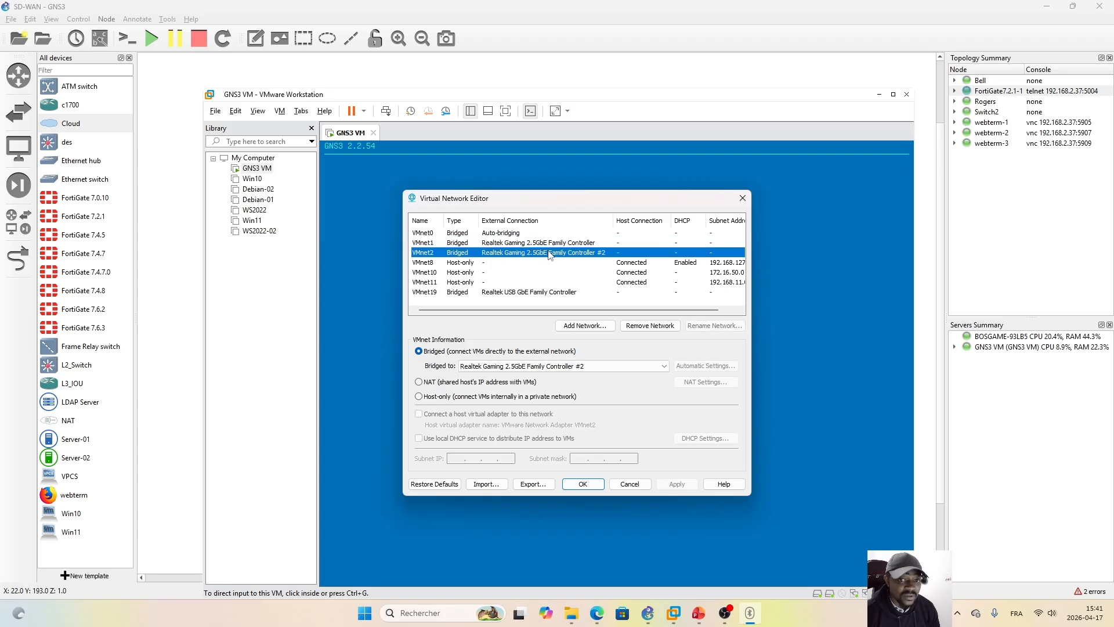
pyautogui.click(550, 244)
pyautogui.click(549, 254)
pyautogui.click(551, 245)
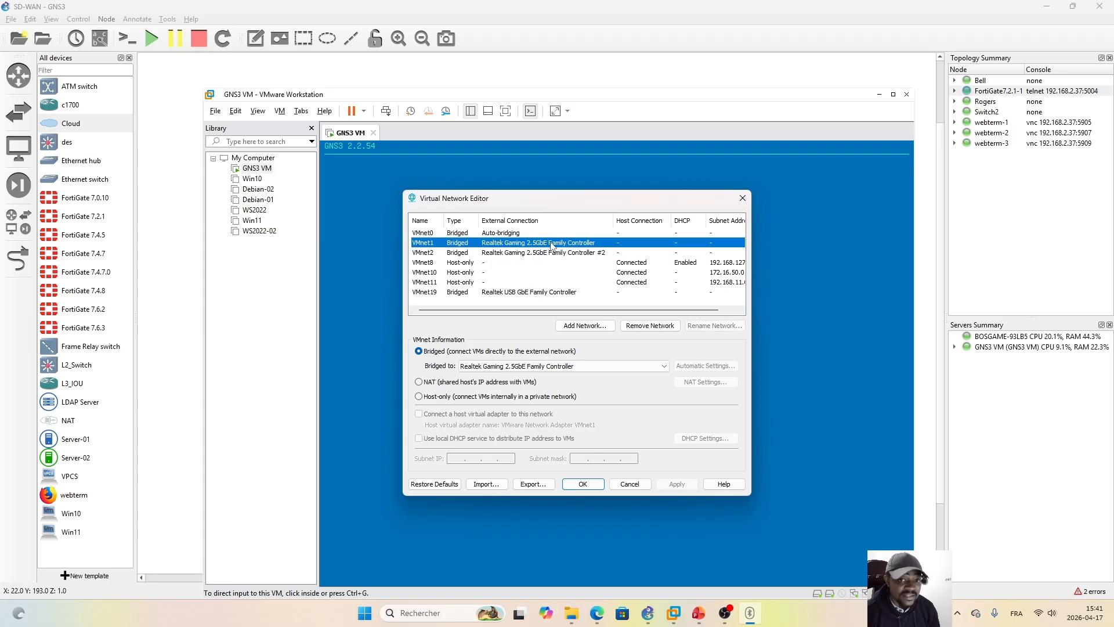
pyautogui.click(551, 253)
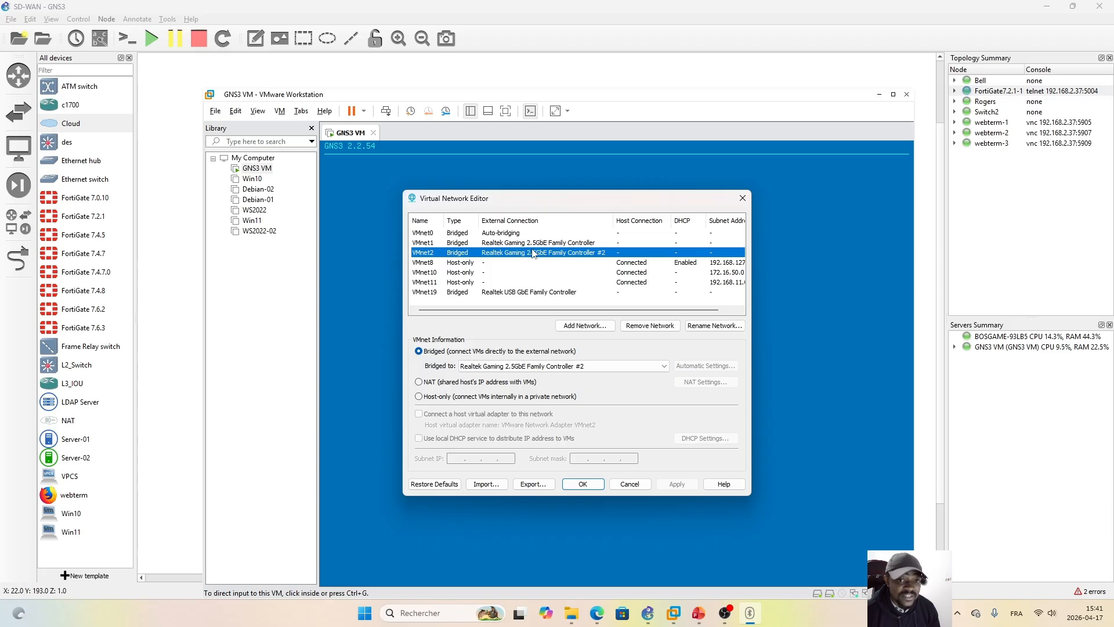
pyautogui.click(429, 243)
pyautogui.click(431, 252)
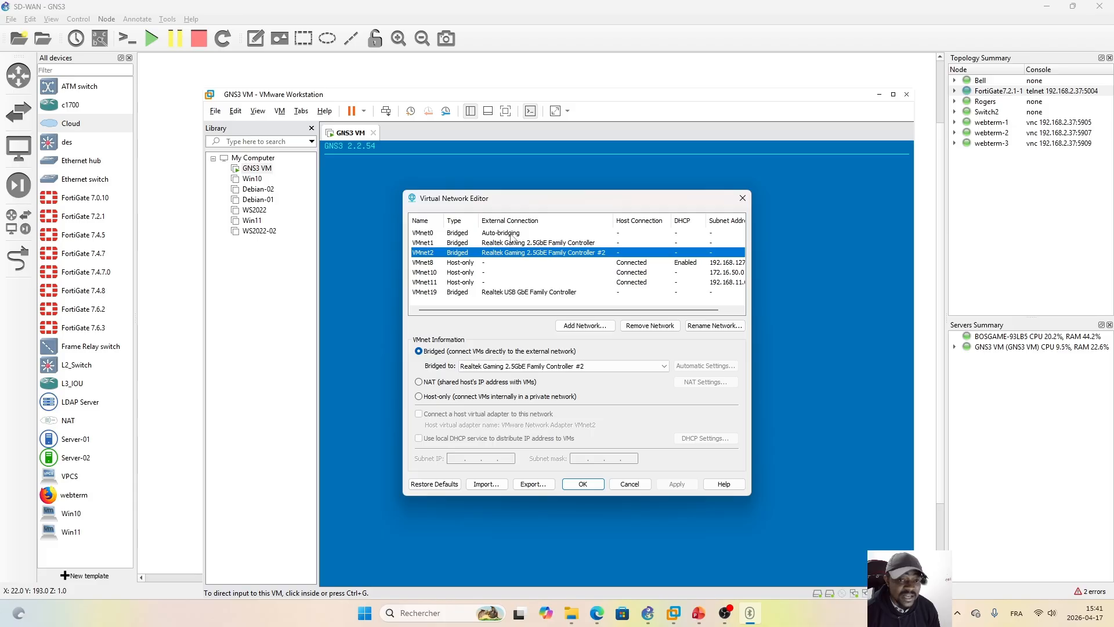
# Step: View the virtual networks available to add, and close the dialog without adding one
pyautogui.click(580, 326)
pyautogui.click(641, 346)
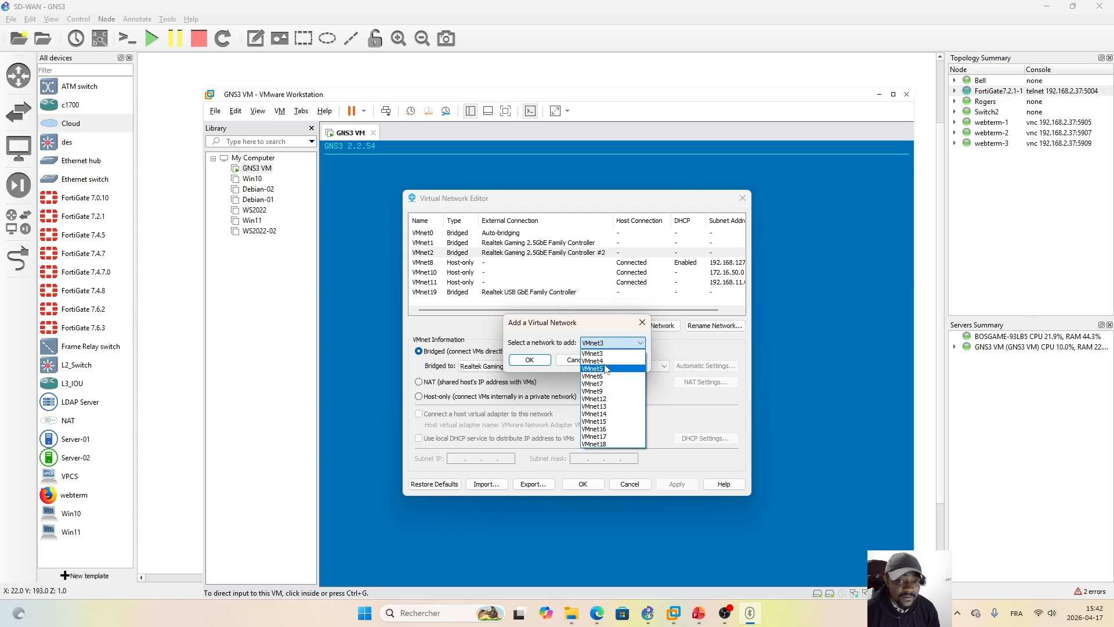
pyautogui.click(605, 333)
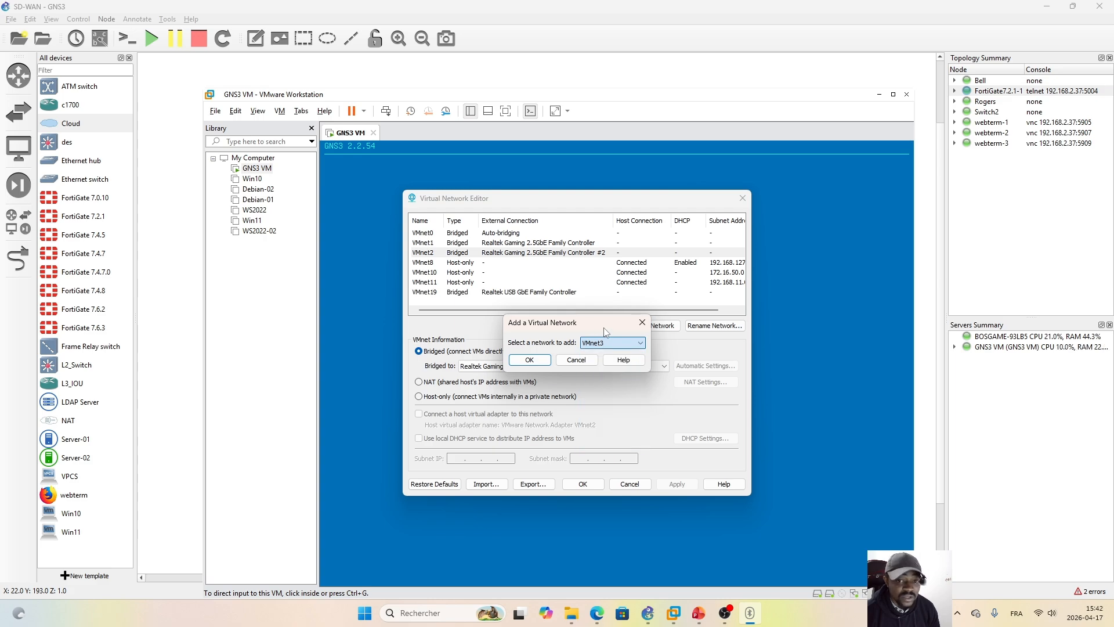
pyautogui.click(643, 322)
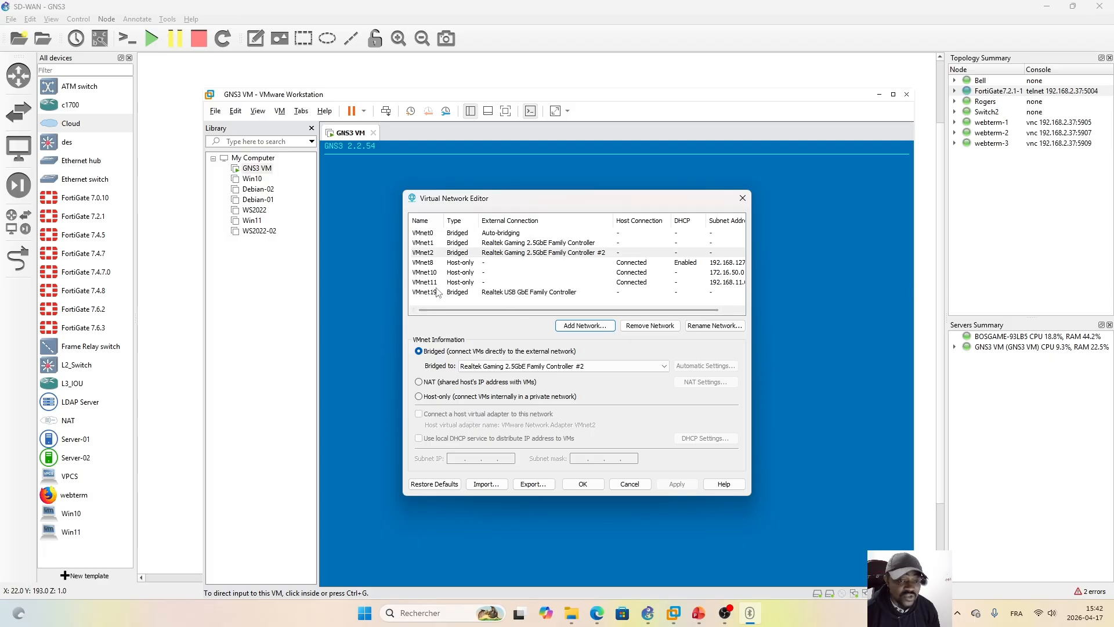
# Step: Compare the bridged networks VMnet0, VMnet1 and VMnet2, and check the adapters VMnet0 can be bridged to
pyautogui.click(458, 243)
pyautogui.click(459, 252)
pyautogui.click(458, 242)
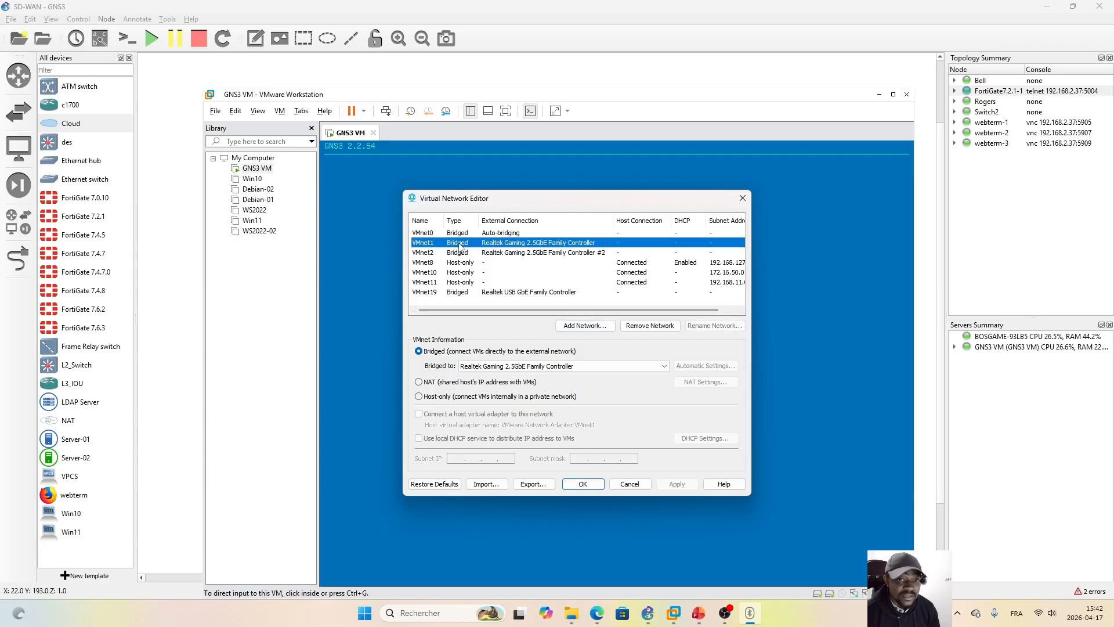
pyautogui.click(460, 232)
pyautogui.click(459, 243)
pyautogui.click(462, 253)
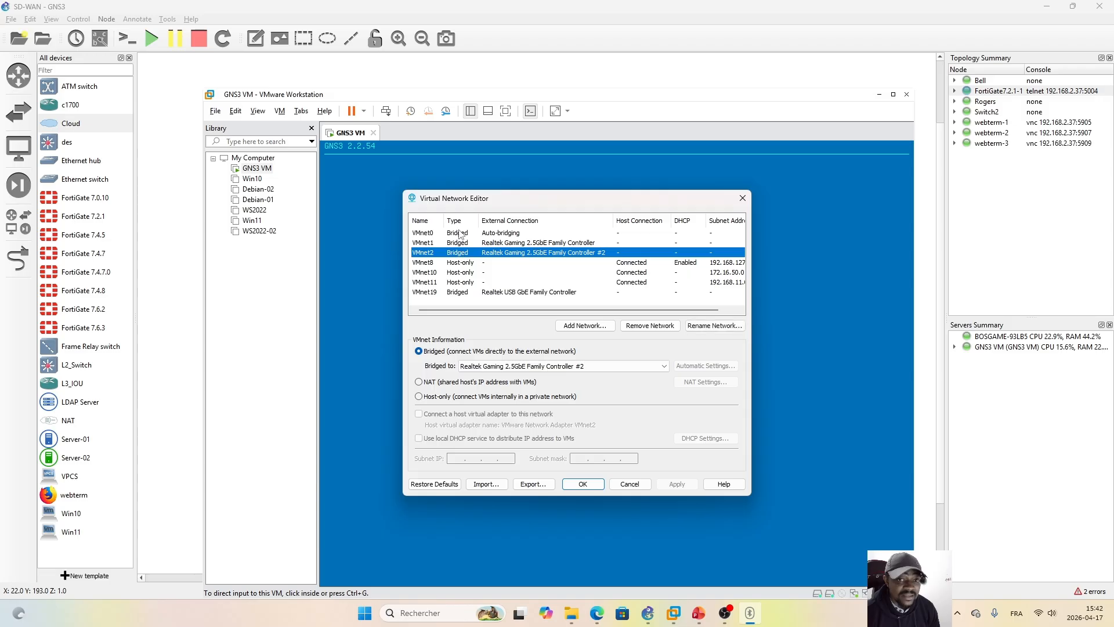
pyautogui.click(497, 233)
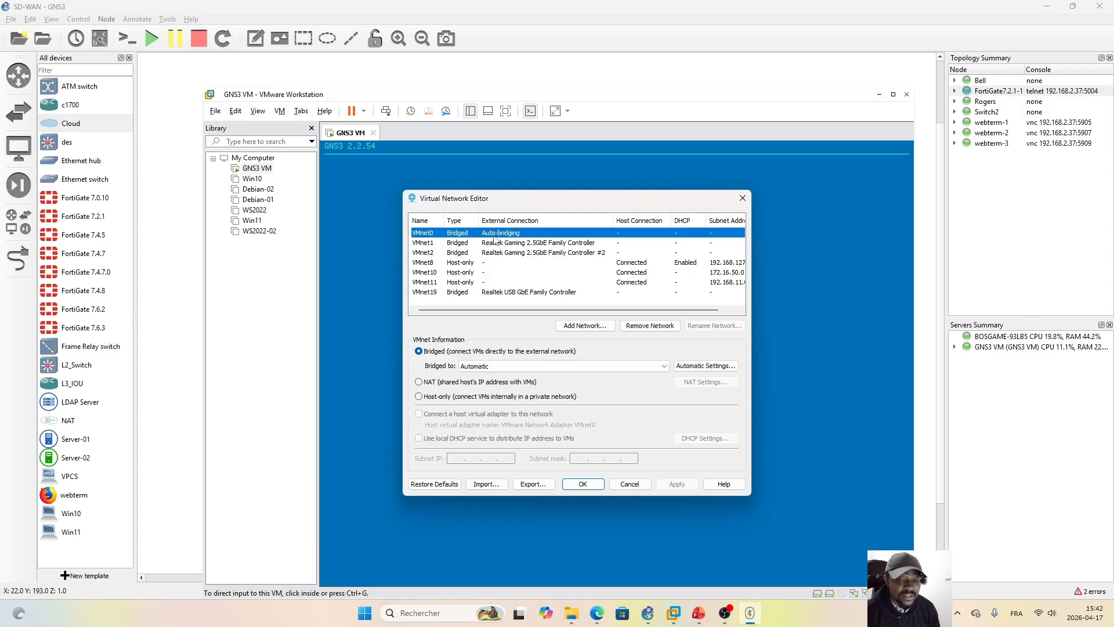
pyautogui.click(664, 367)
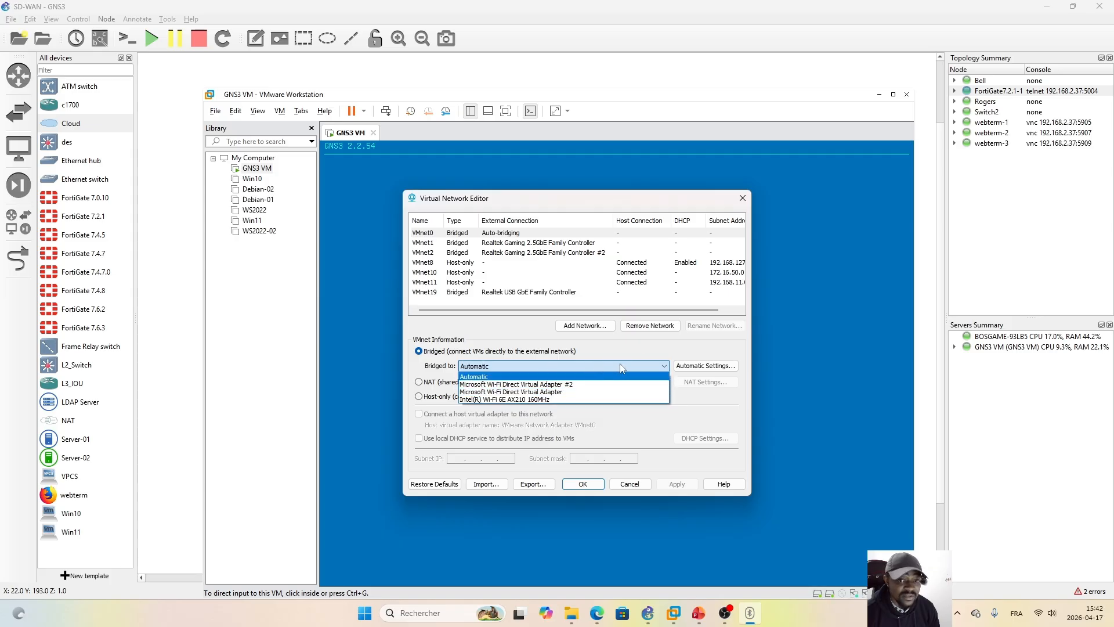
pyautogui.click(632, 351)
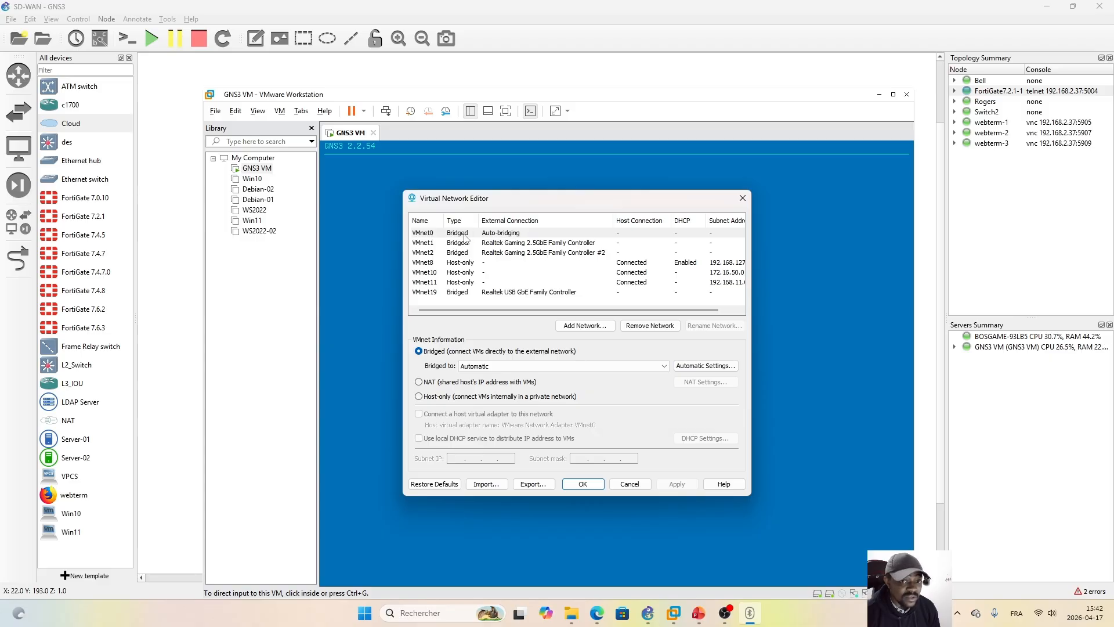
# Step: Recheck the bridging of VMnet1 and VMnet2, and close the Virtual Network Editor without changes
pyautogui.click(436, 244)
pyautogui.click(467, 253)
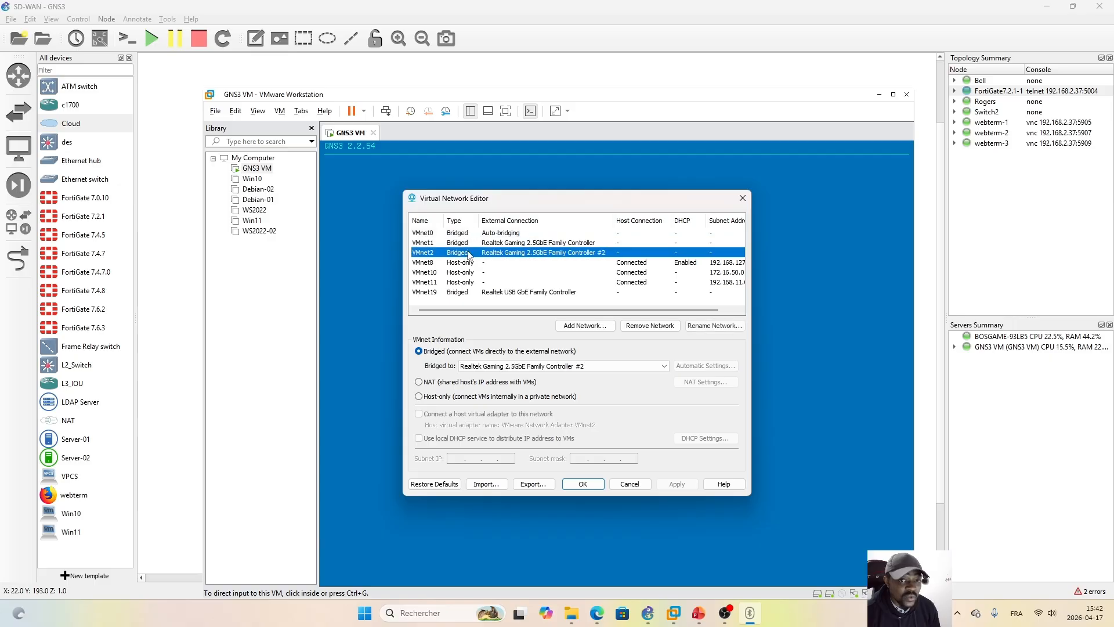
pyautogui.click(461, 244)
pyautogui.click(462, 251)
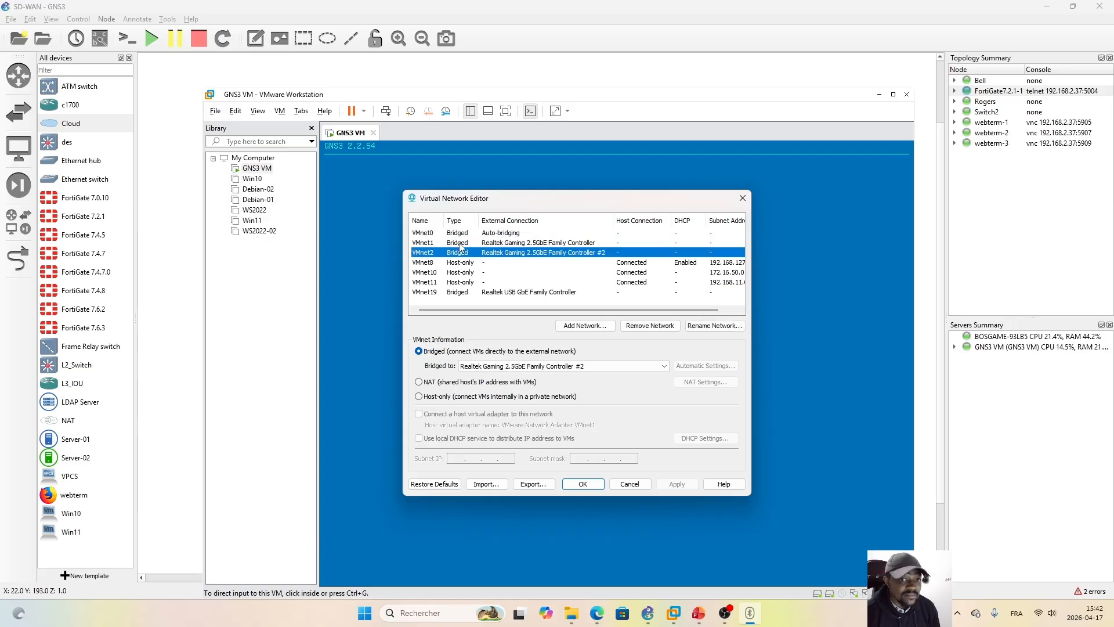
pyautogui.click(461, 245)
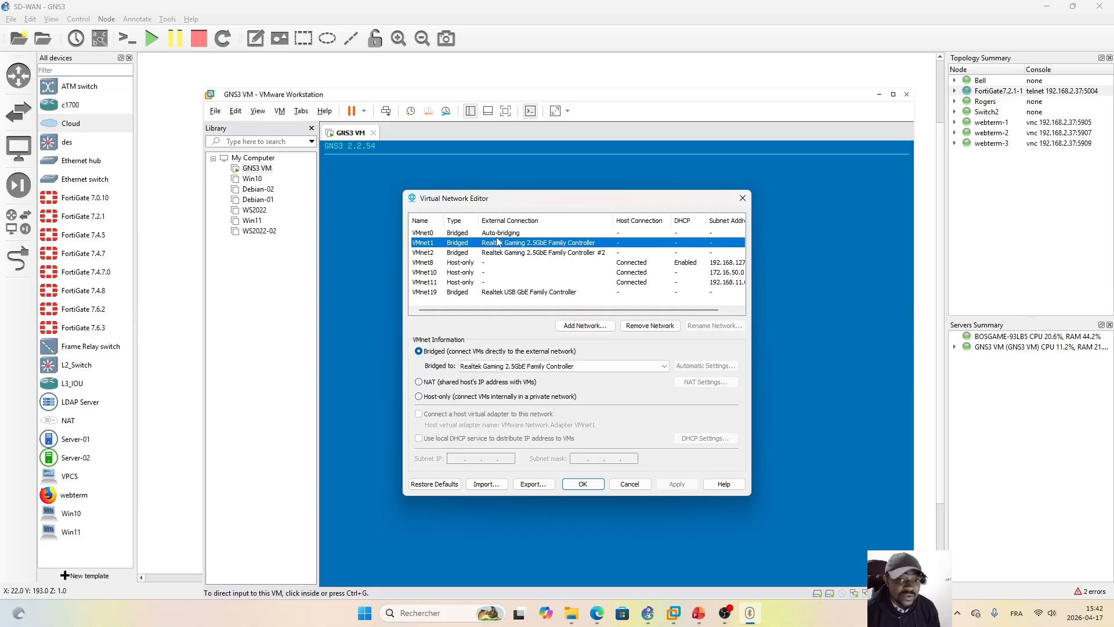
pyautogui.click(743, 197)
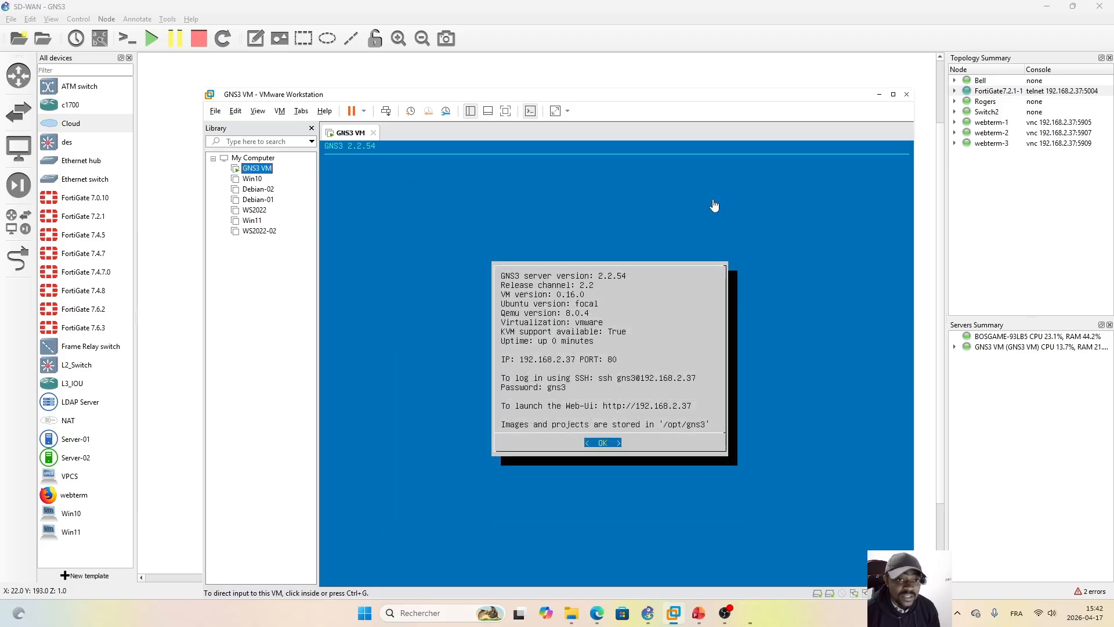
# Step: Review the virtual network assigned to each of the GNS3 VM's three network adapters, and close the settings without changes
pyautogui.click(267, 171)
pyautogui.rightClick(268, 172)
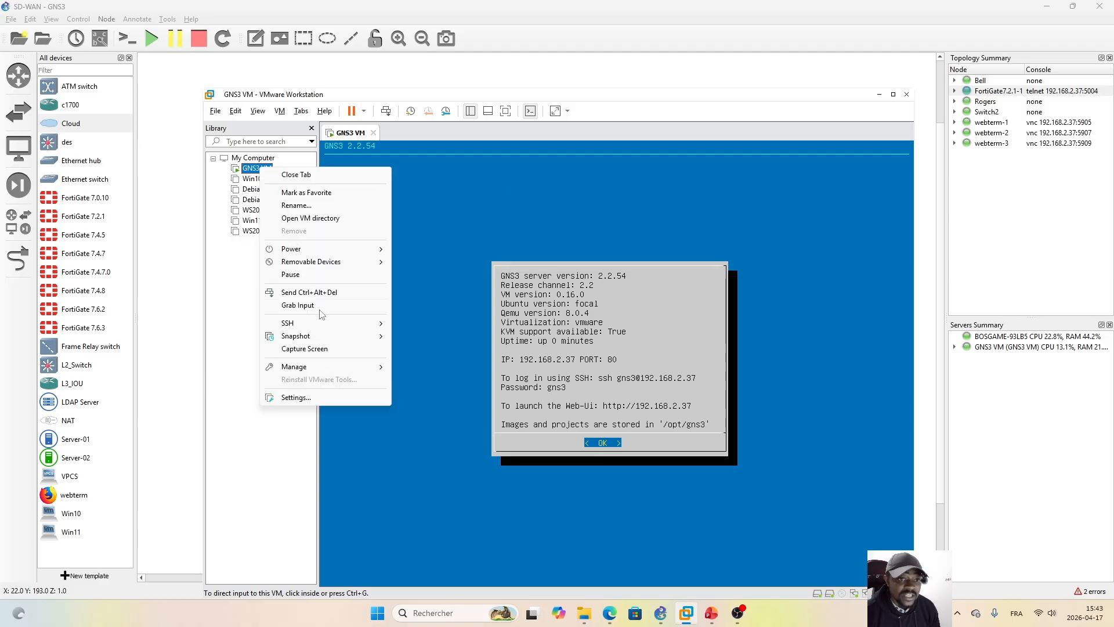
pyautogui.click(294, 399)
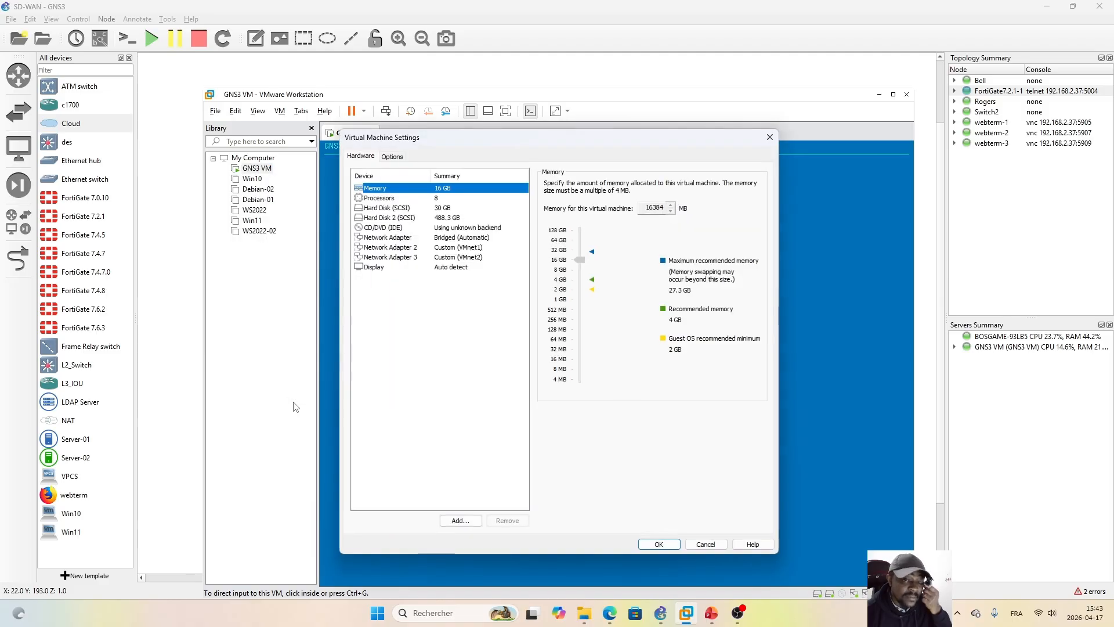
pyautogui.click(400, 237)
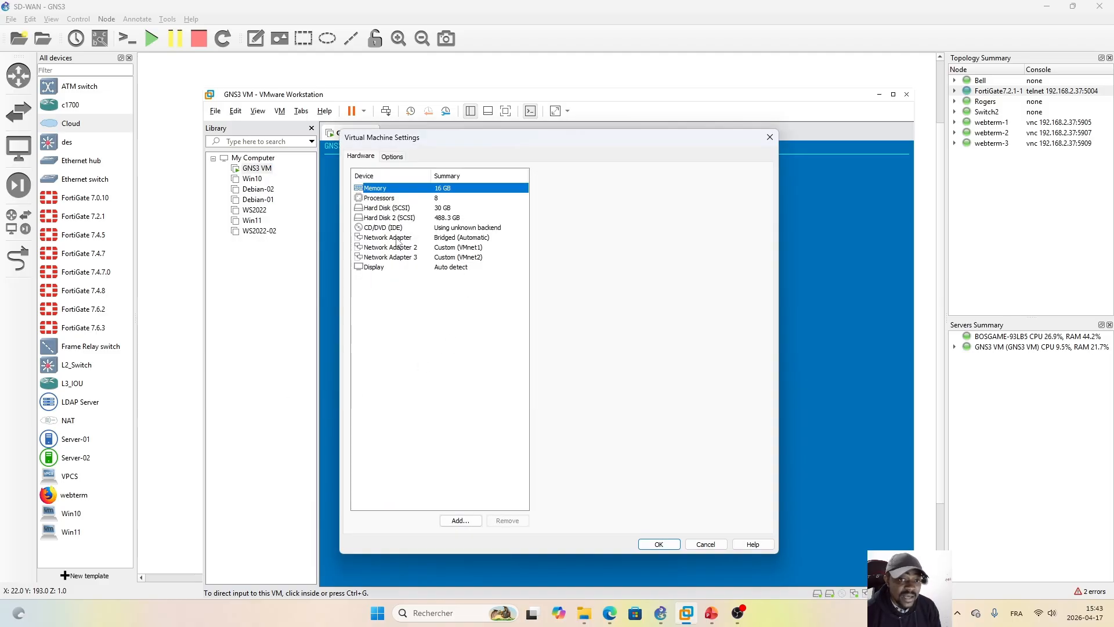
pyautogui.click(400, 247)
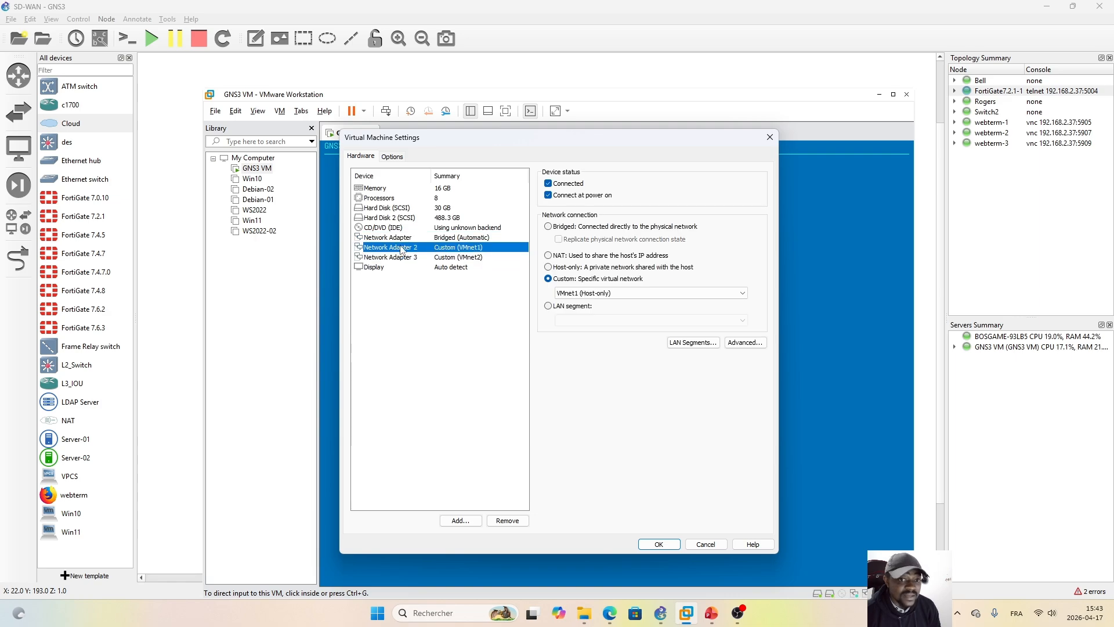
pyautogui.click(410, 238)
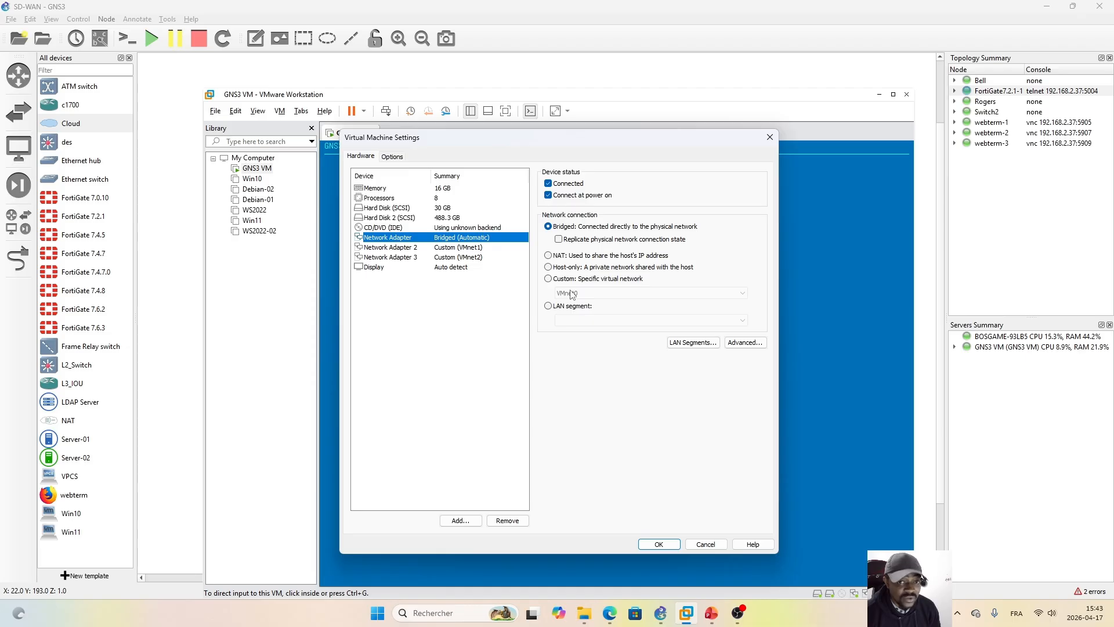
pyautogui.click(416, 248)
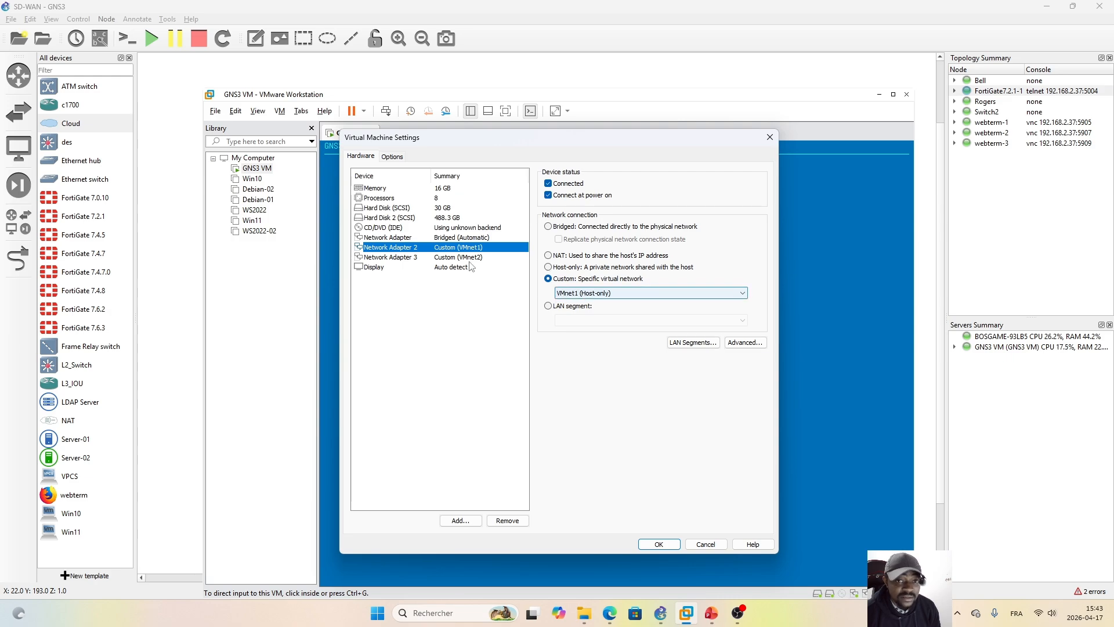
pyautogui.click(407, 259)
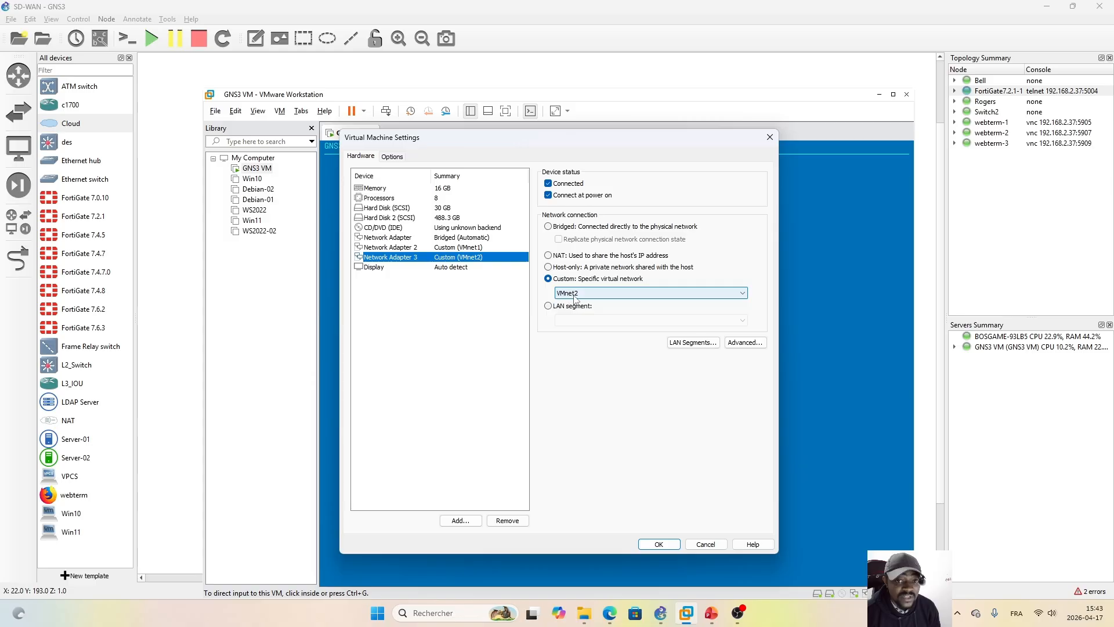
pyautogui.click(706, 544)
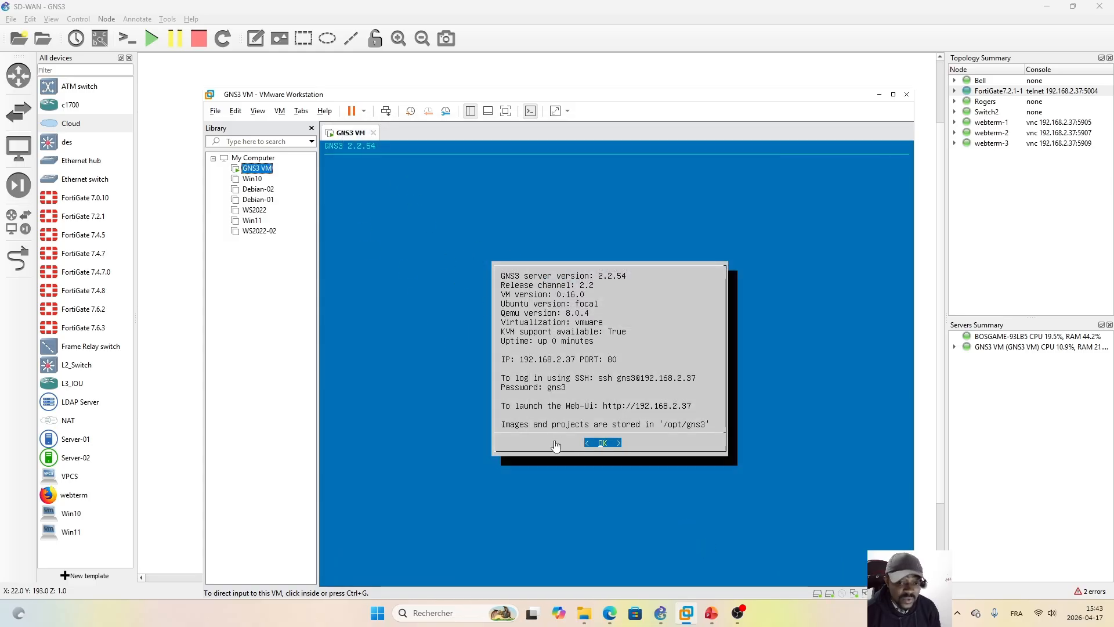
# Step: Switch to GNS3 and add a Cloud node hosted on the GNS3 VM server in the empty area beside the Rogers cloud
pyautogui.click(661, 613)
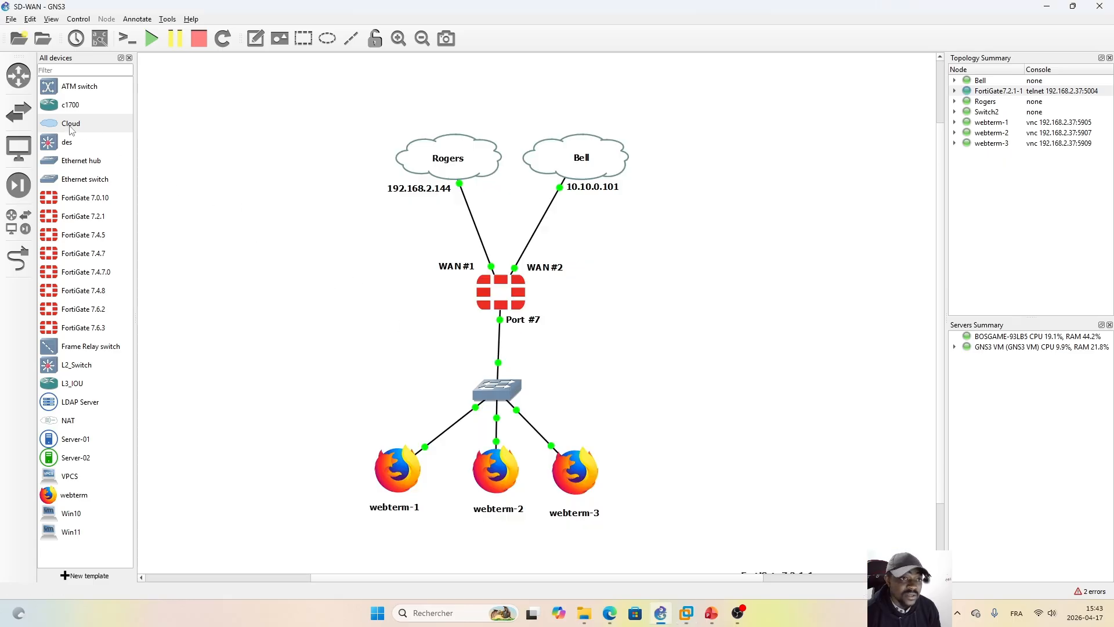
pyautogui.moveTo(51, 123); pyautogui.dragTo(253, 179)
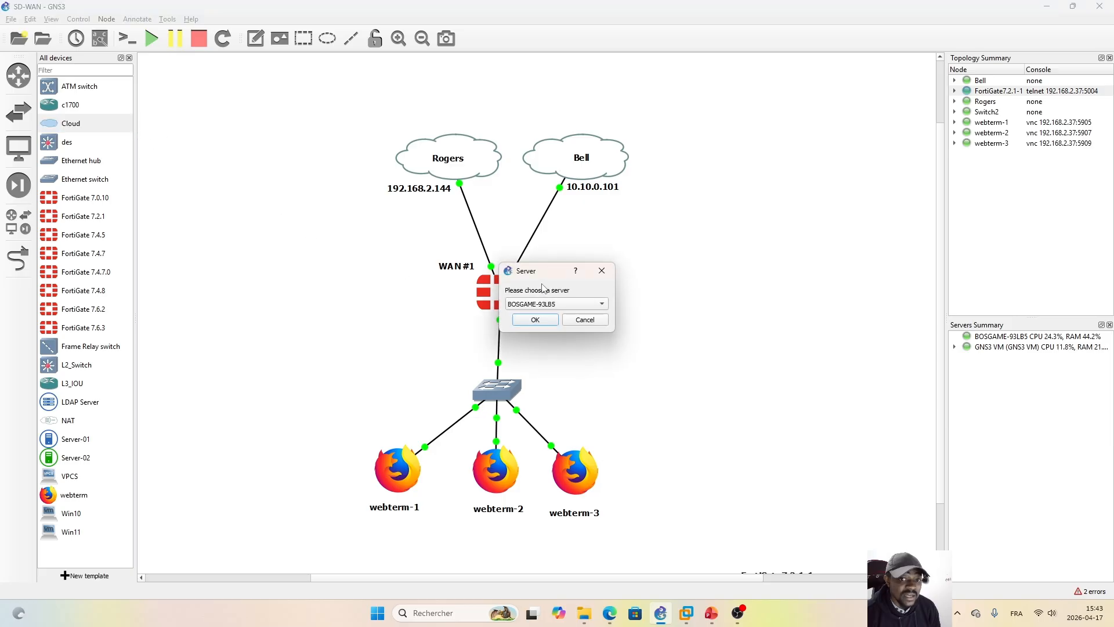
pyautogui.click(652, 295)
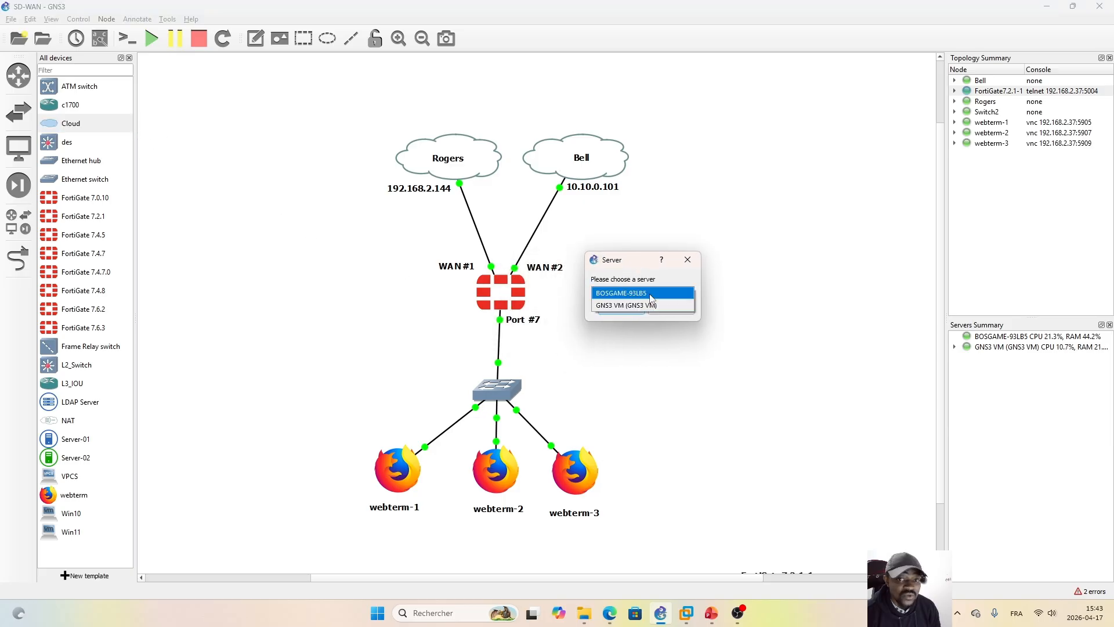
pyautogui.click(640, 306)
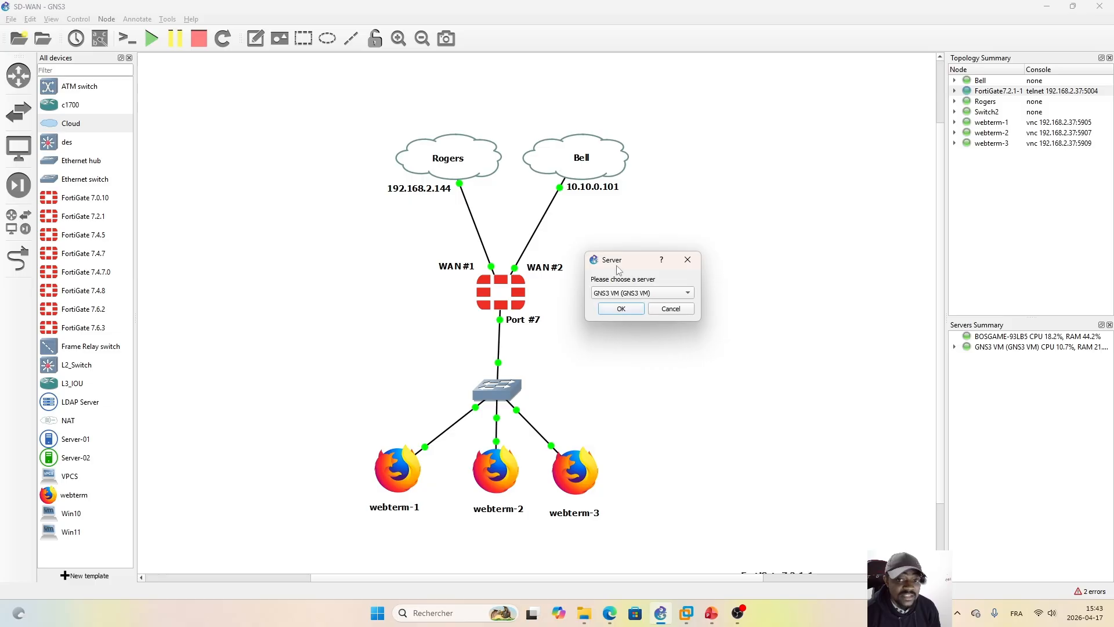
pyautogui.click(625, 314)
pyautogui.moveTo(316, 221); pyautogui.dragTo(283, 238)
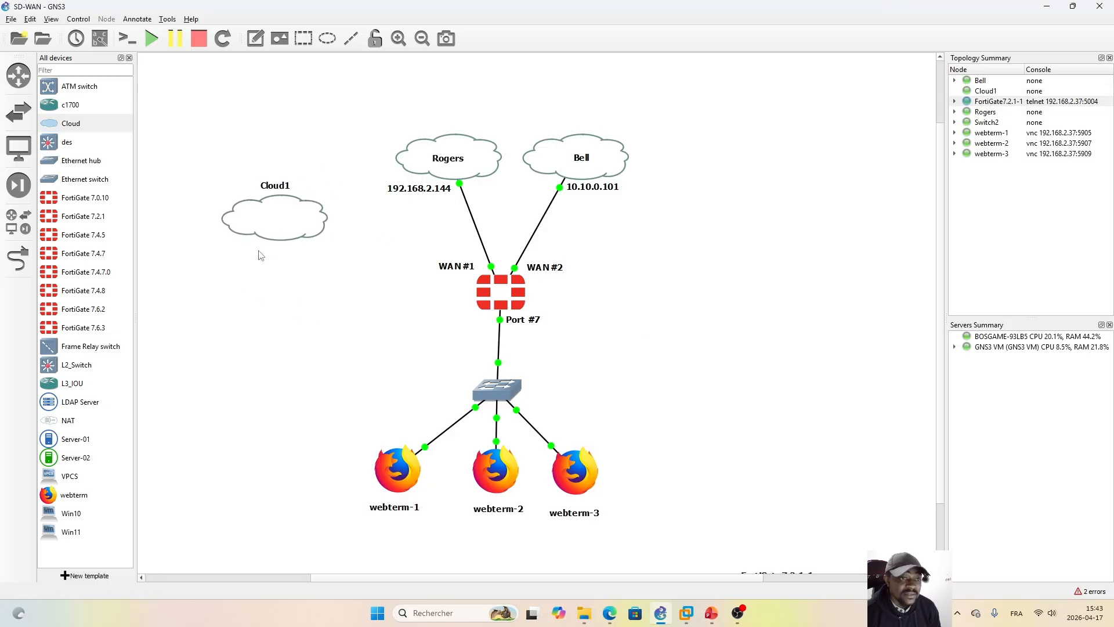
# Step: Examine the Ethernet interfaces in the new cloud's configuration, and close it without changes
pyautogui.rightClick(273, 219)
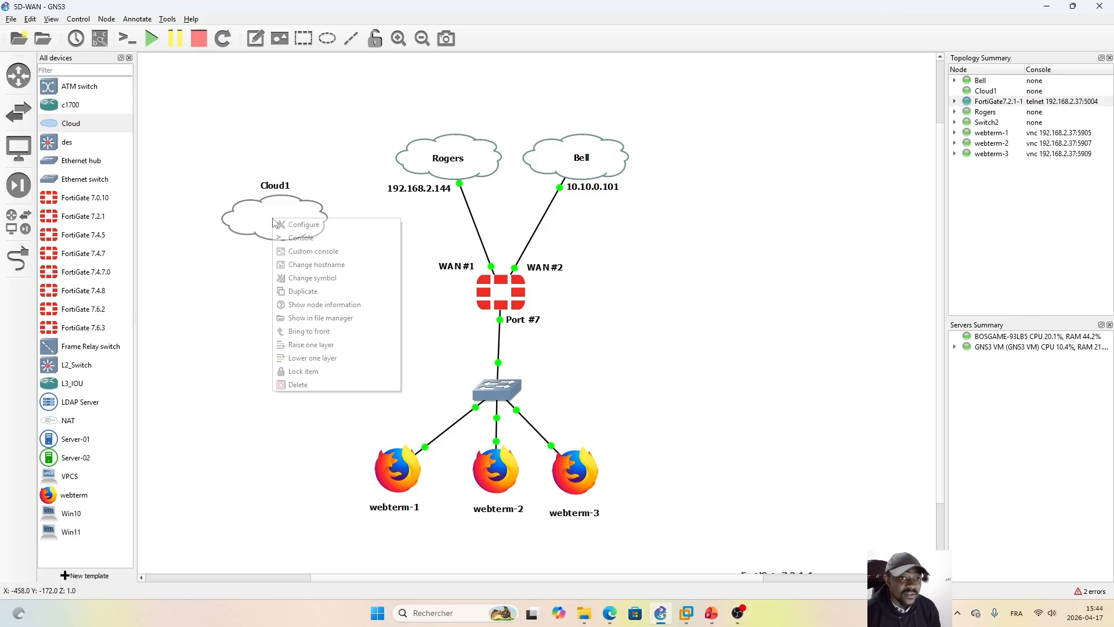
pyautogui.click(311, 227)
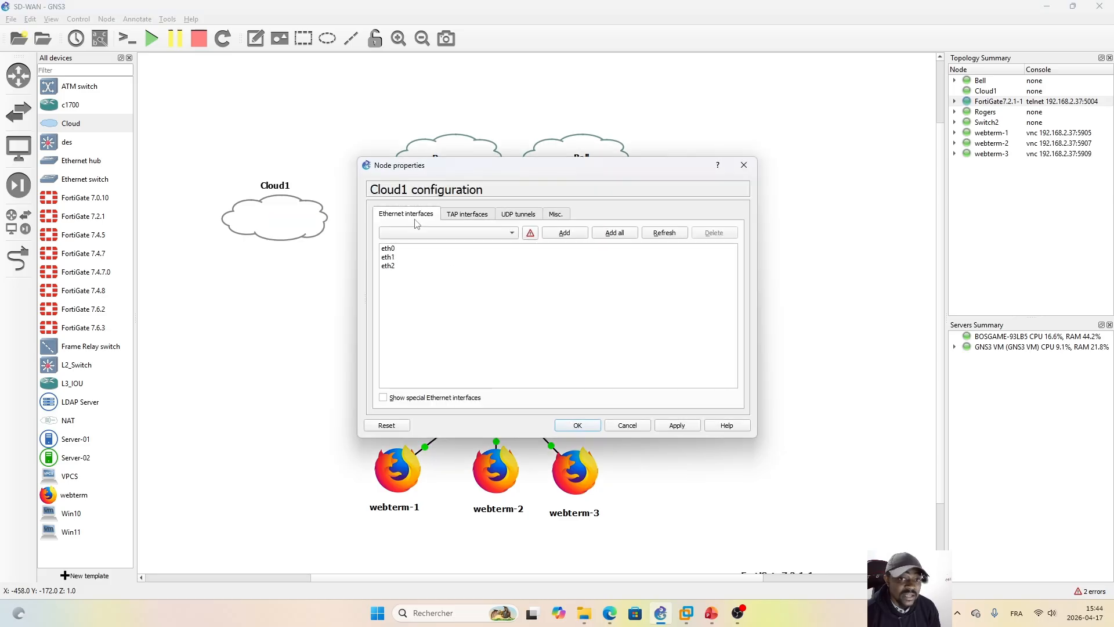
pyautogui.moveTo(419, 250); pyautogui.dragTo(398, 273)
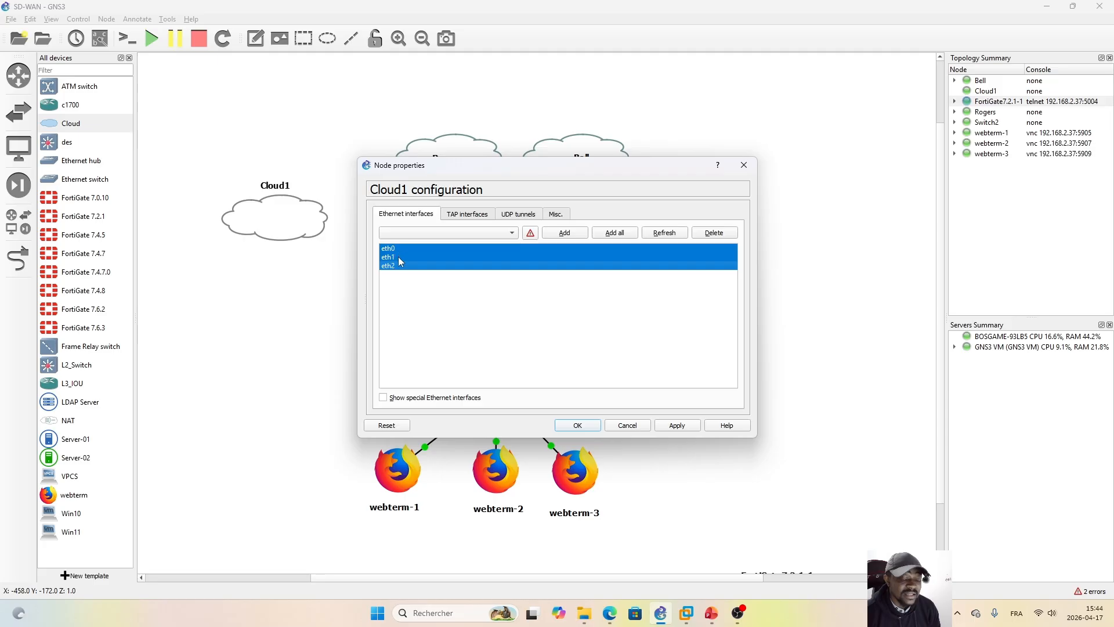
pyautogui.click(410, 301)
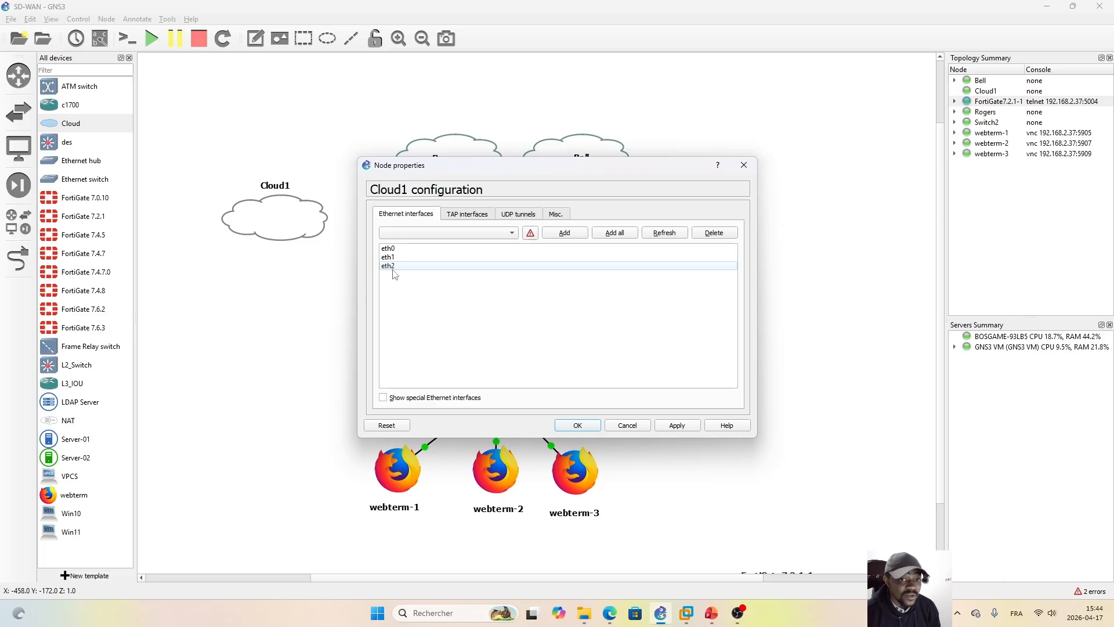
pyautogui.click(744, 167)
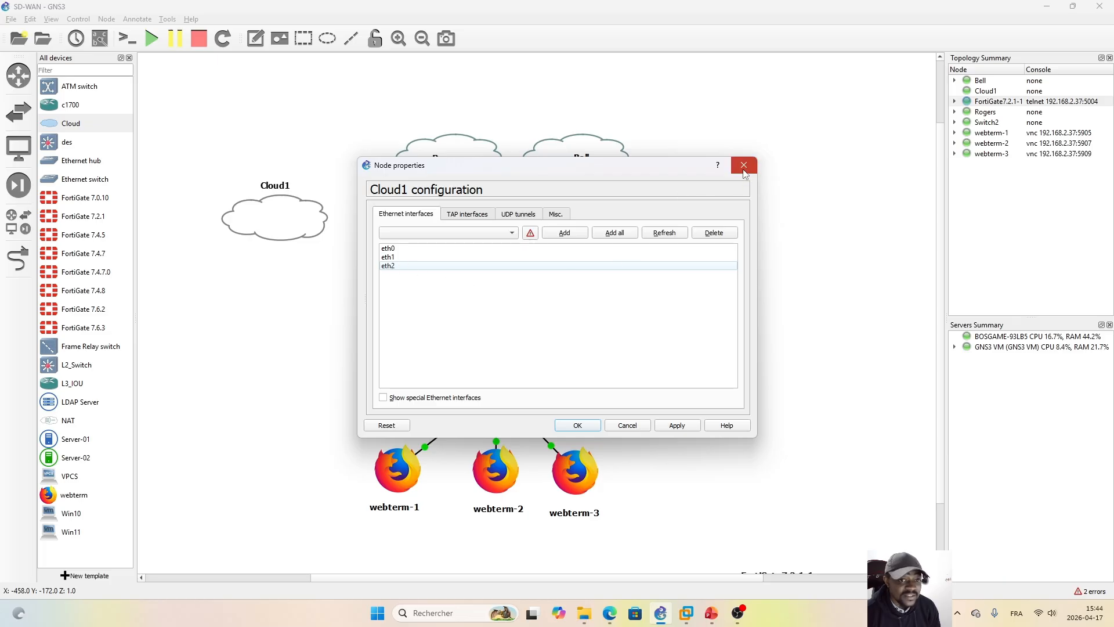
# Step: Check which interfaces the new cloud offers for a link, and leave link mode without connecting anything
pyautogui.click(18, 259)
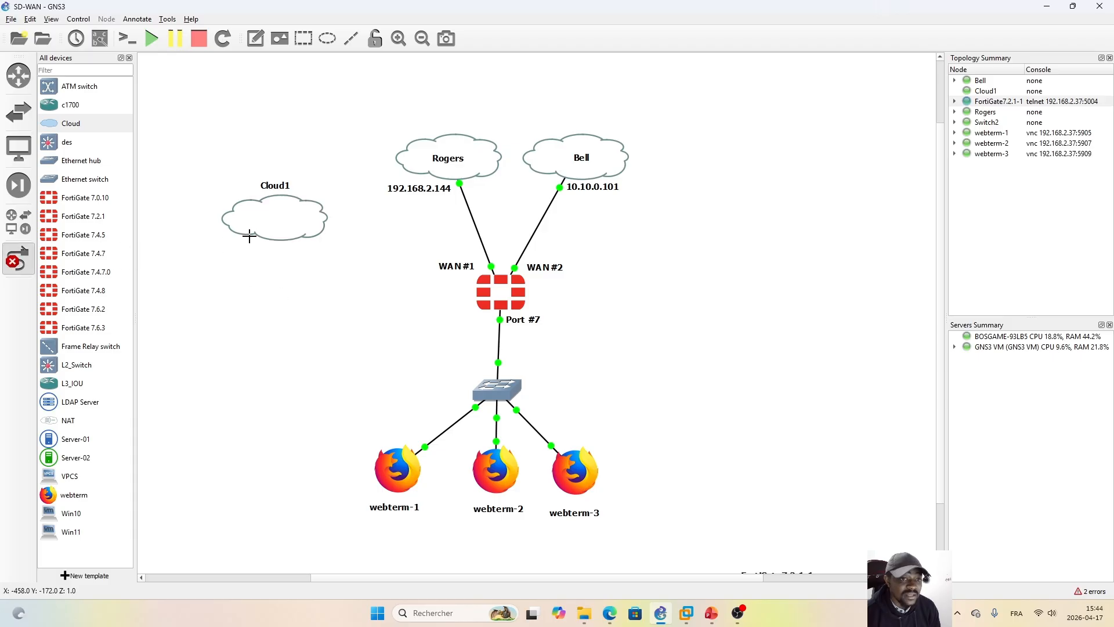
pyautogui.click(271, 233)
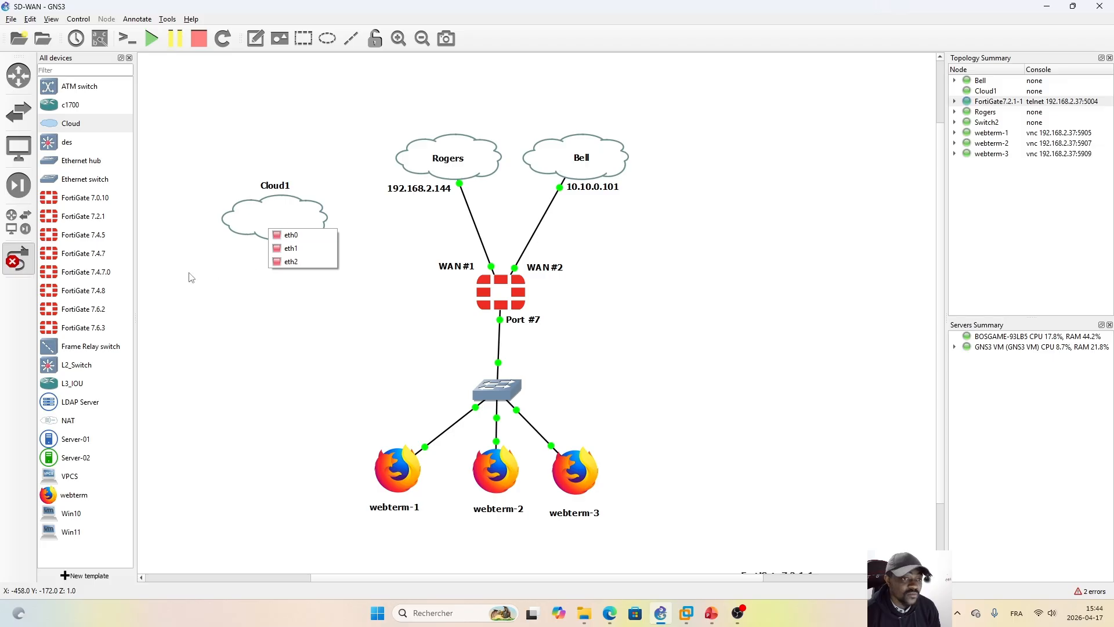
pyautogui.click(13, 264)
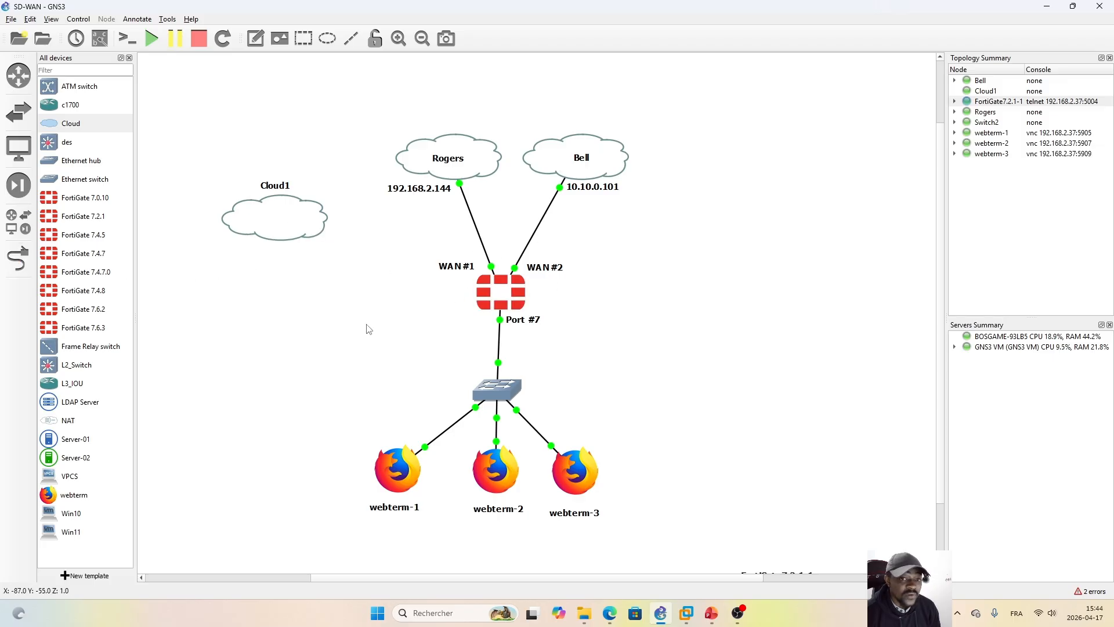
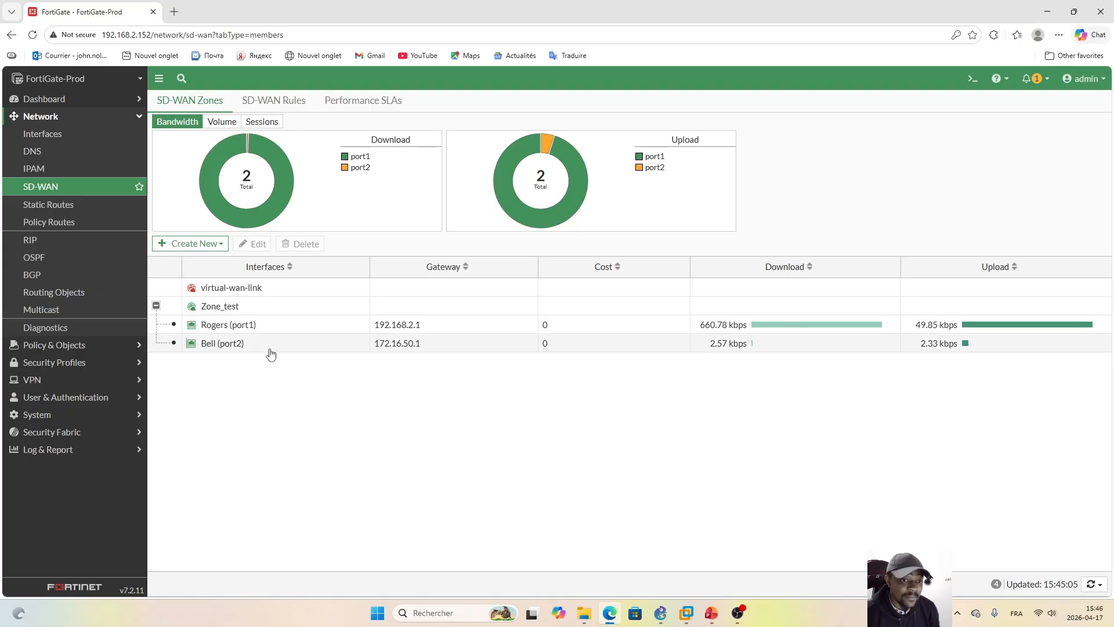
# Step: Look through the SD-WAN Performance SLAs and rules, and return to the SD-WAN zones
pyautogui.click(350, 102)
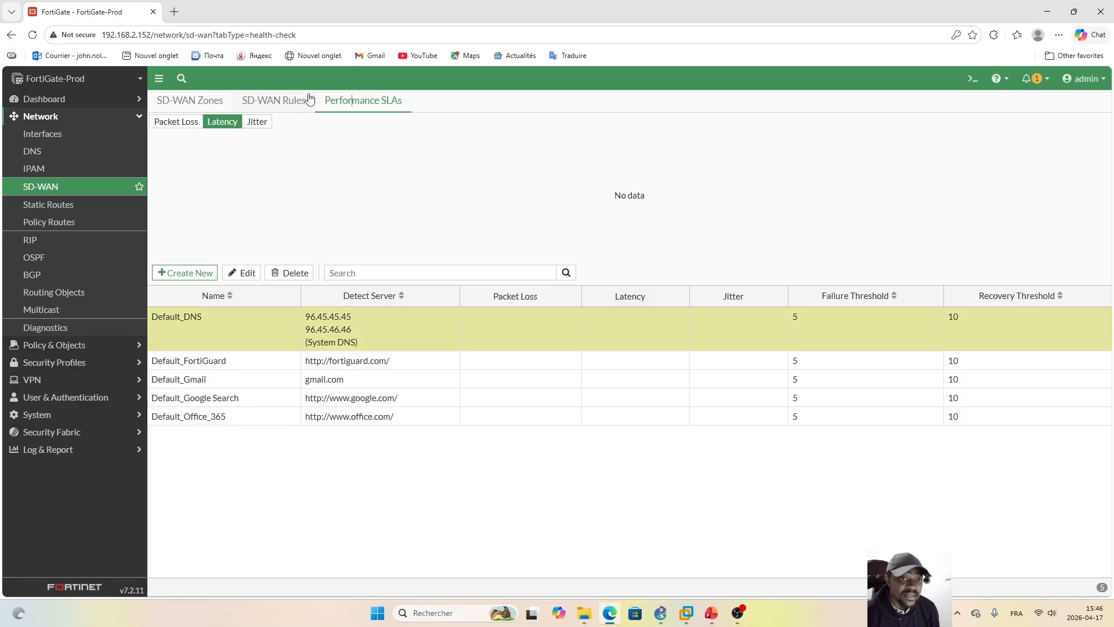
pyautogui.click(282, 103)
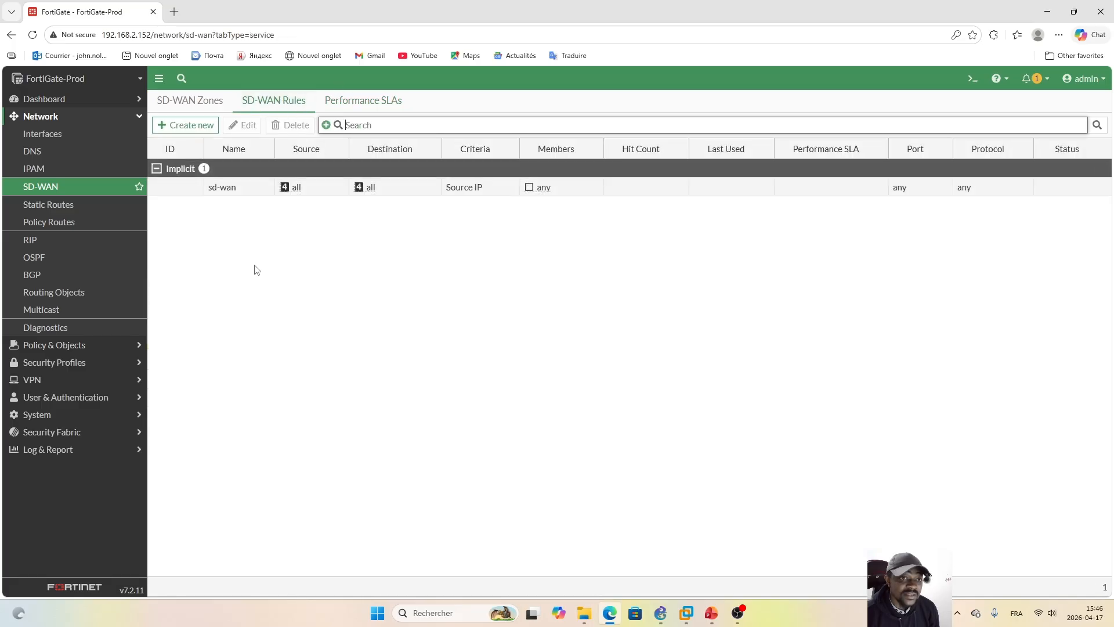
pyautogui.click(207, 100)
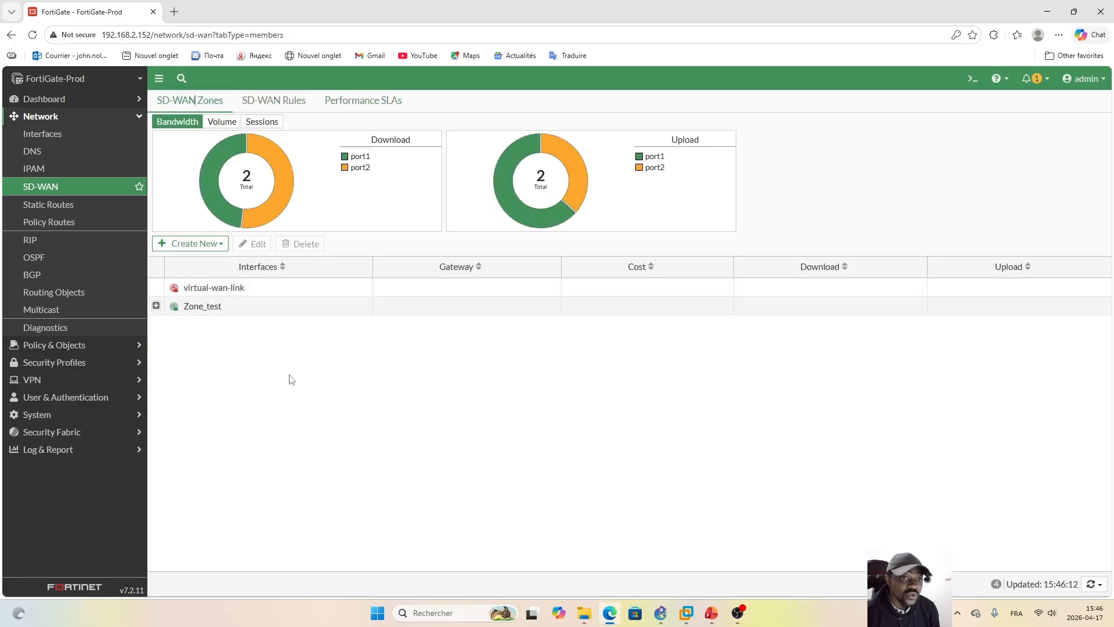
# Step: Show the SD-WAN zones' traffic by volume, point out the webterm clients in the GNS3 topology, and return to the FortiGate page
pyautogui.click(222, 123)
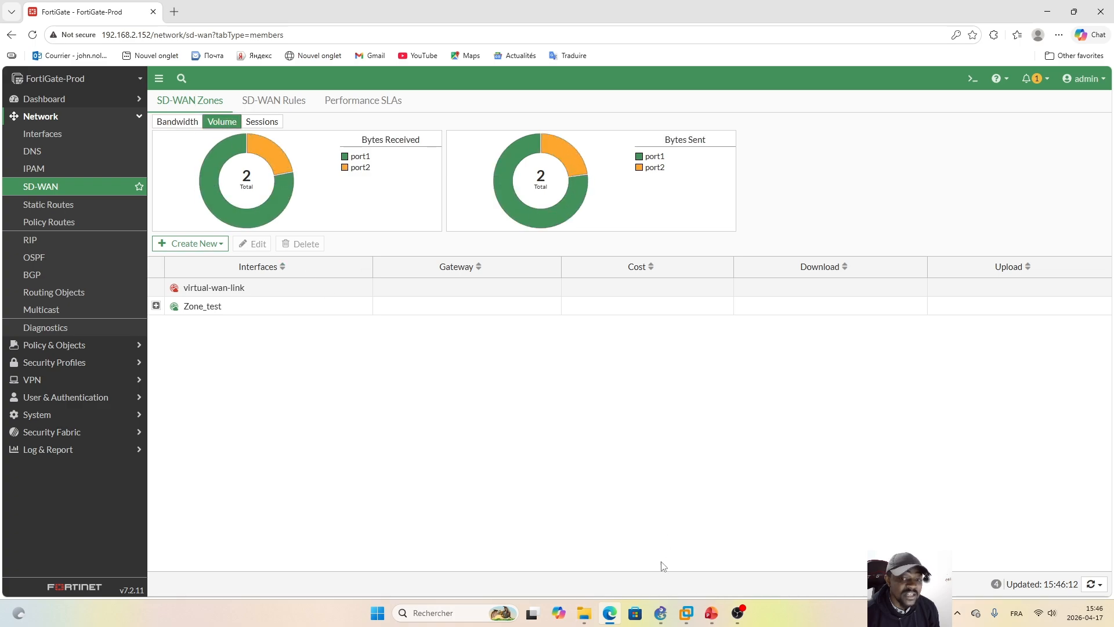
pyautogui.click(663, 614)
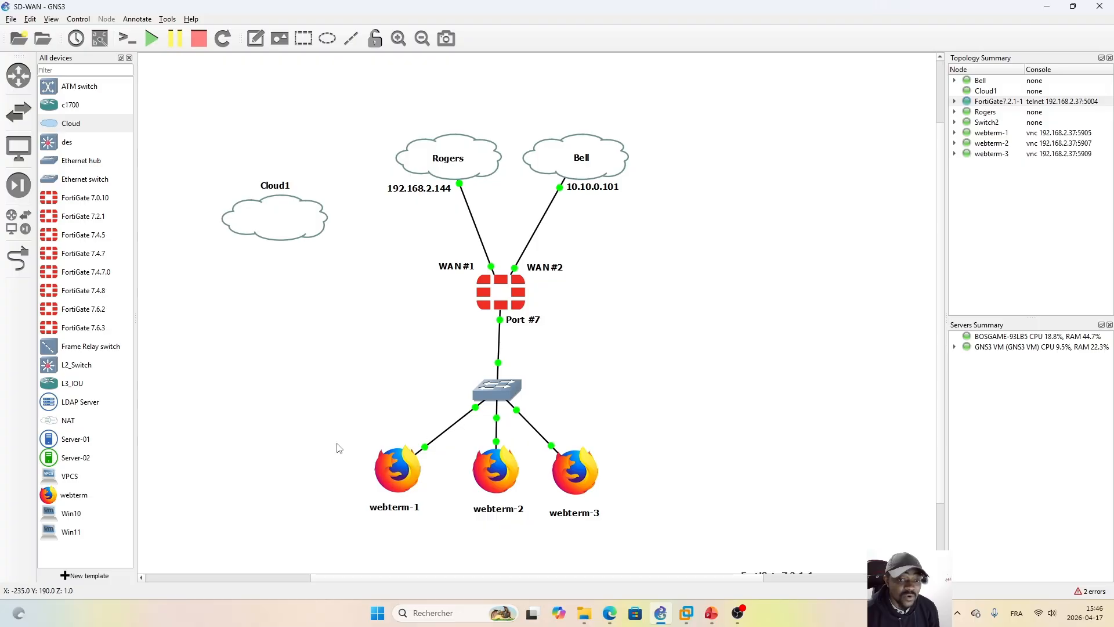
pyautogui.moveTo(337, 448); pyautogui.dragTo(640, 530)
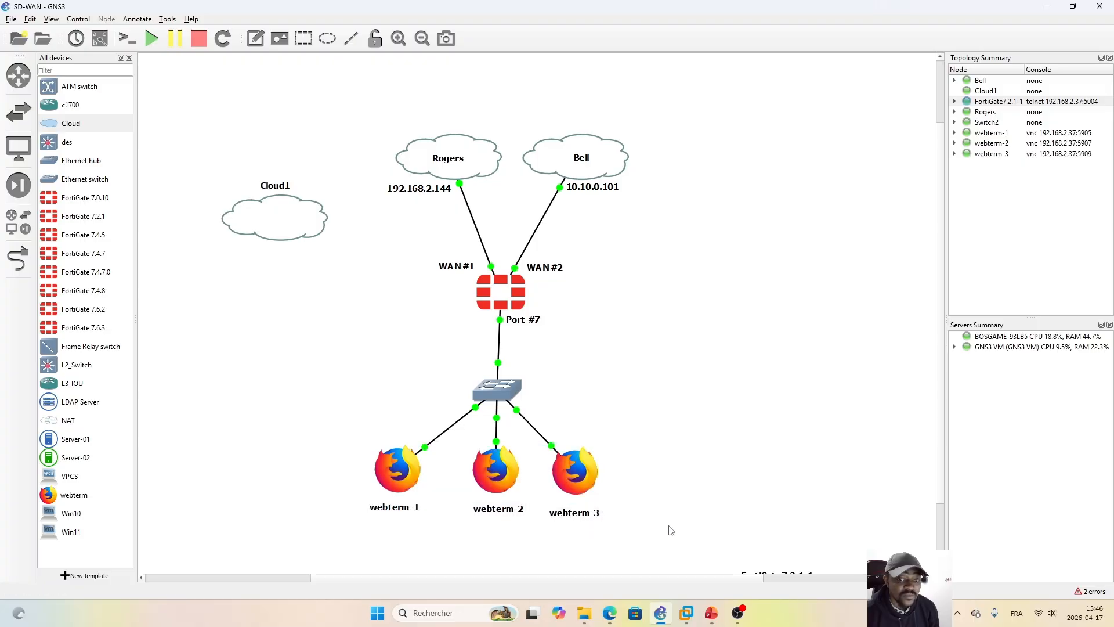
pyautogui.click(608, 613)
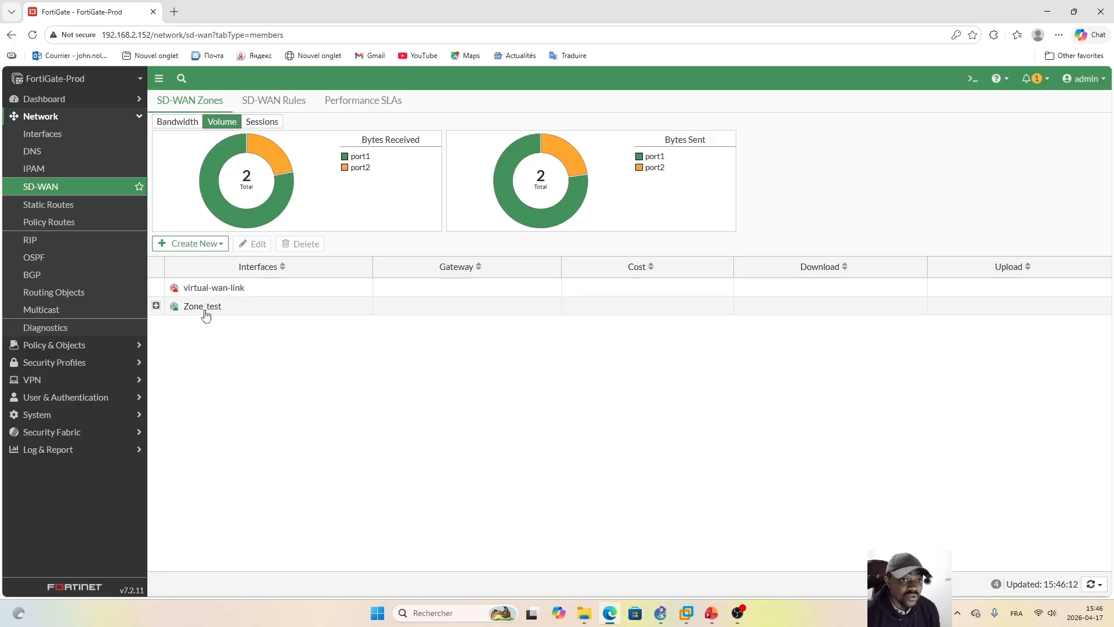
# Step: Expand Zone_test and compare its Rogers and Bell members by bytes received and active sessions
pyautogui.click(156, 305)
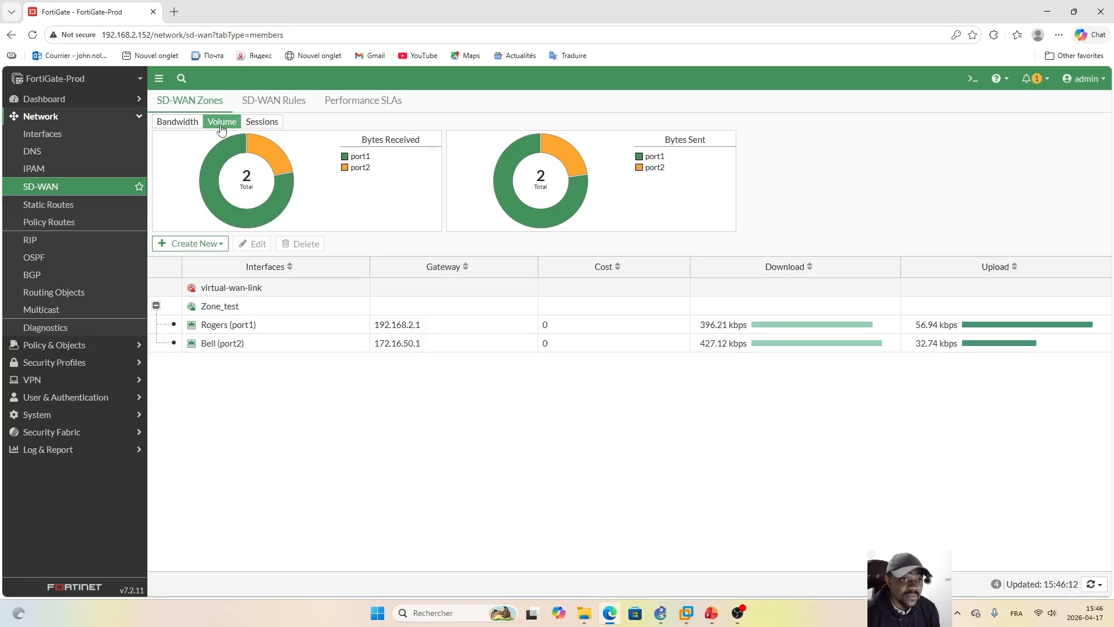
pyautogui.moveTo(270, 217)
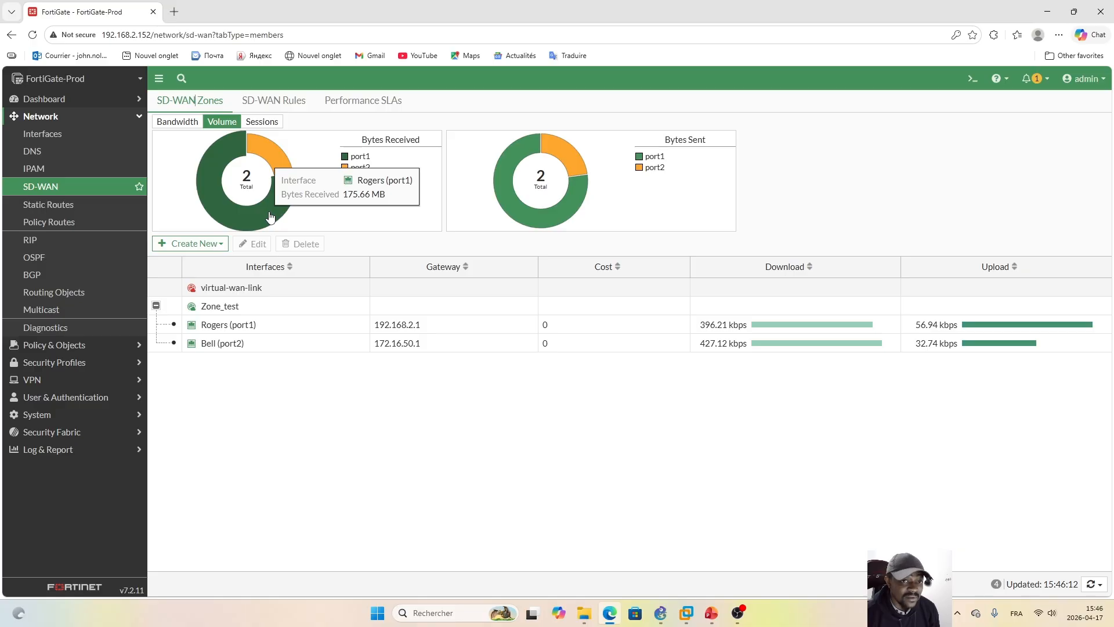
pyautogui.moveTo(277, 165)
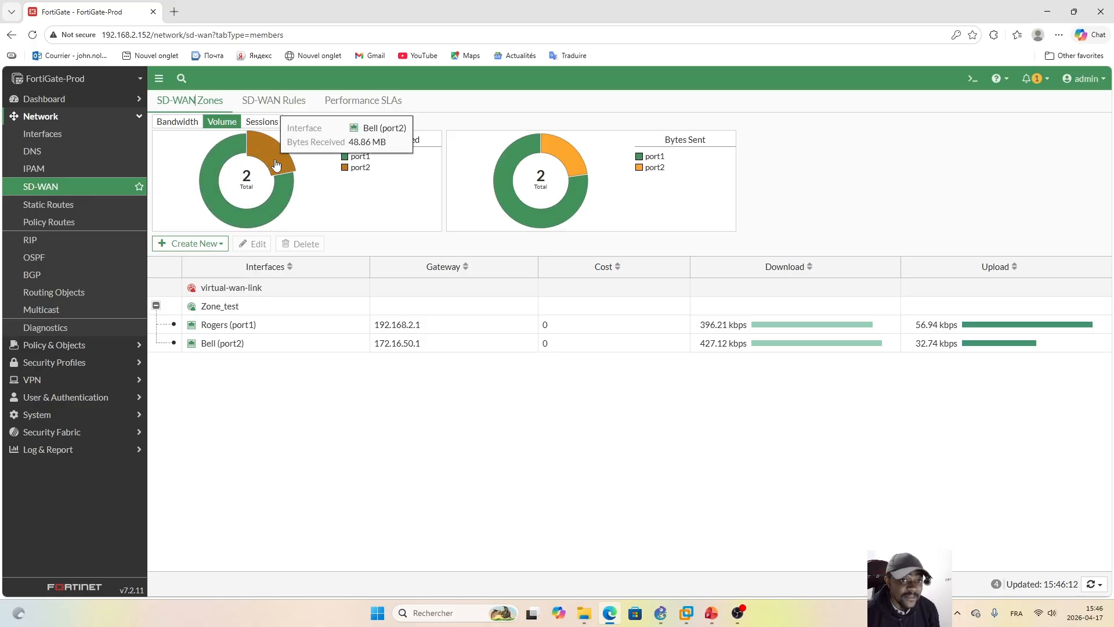
pyautogui.click(269, 123)
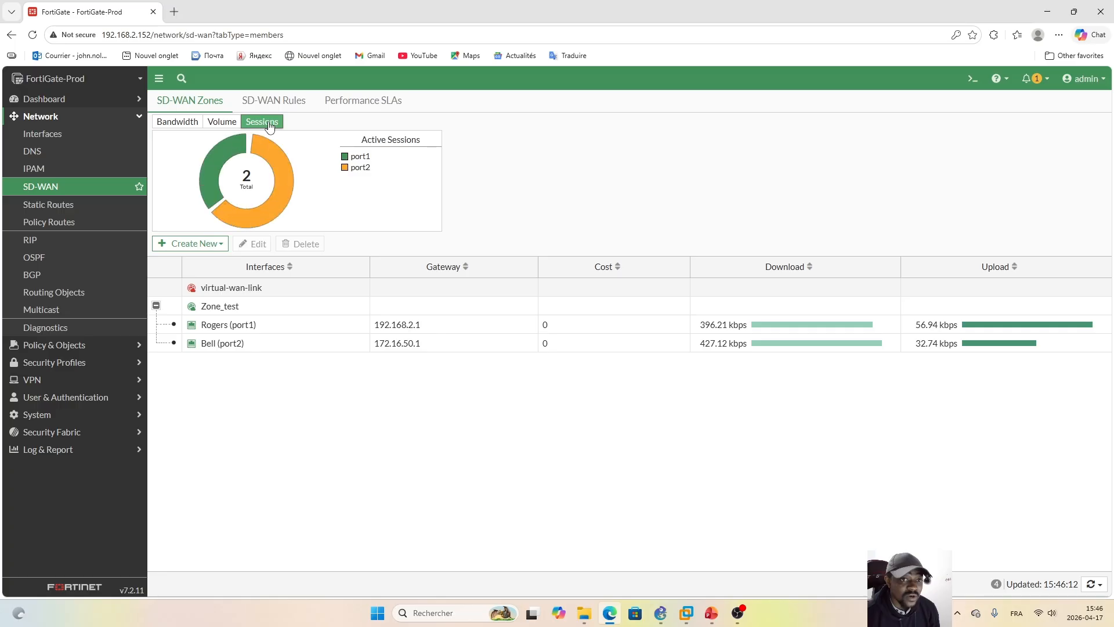
pyautogui.moveTo(212, 169)
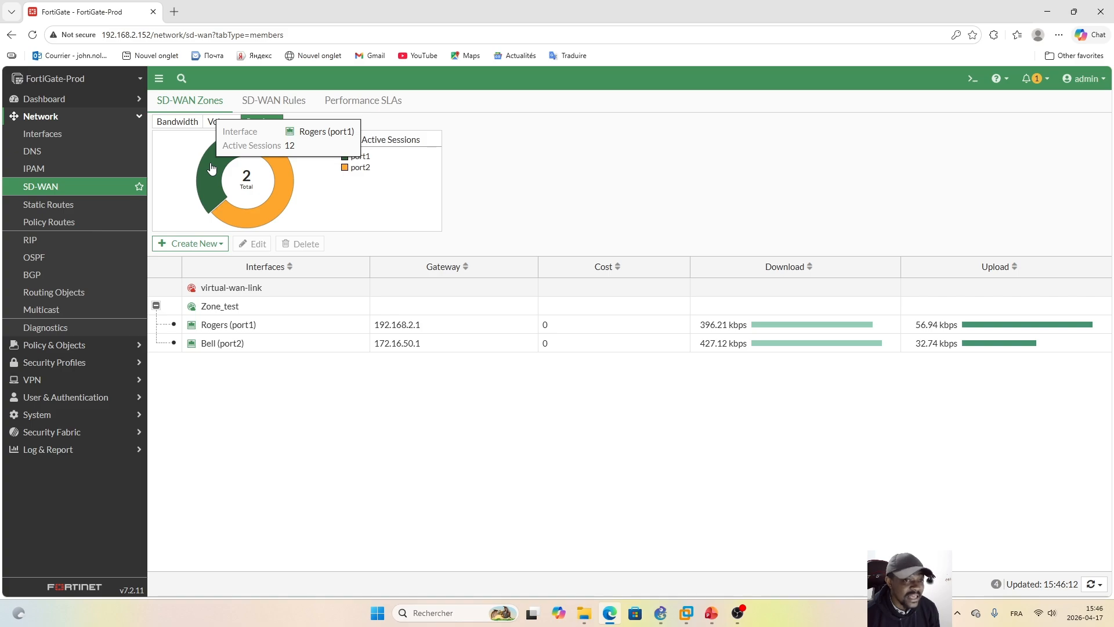
pyautogui.moveTo(284, 177)
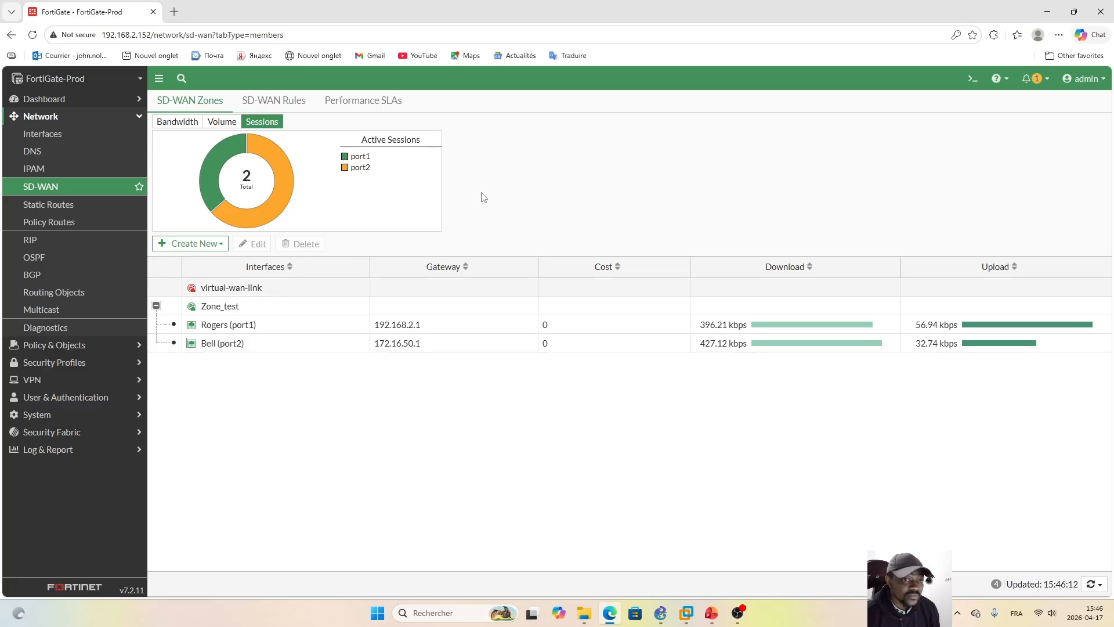
# Step: Check the SD-WAN rules and the firewall policy from port3 to Zone_test, and return to the SD-WAN page
pyautogui.click(262, 103)
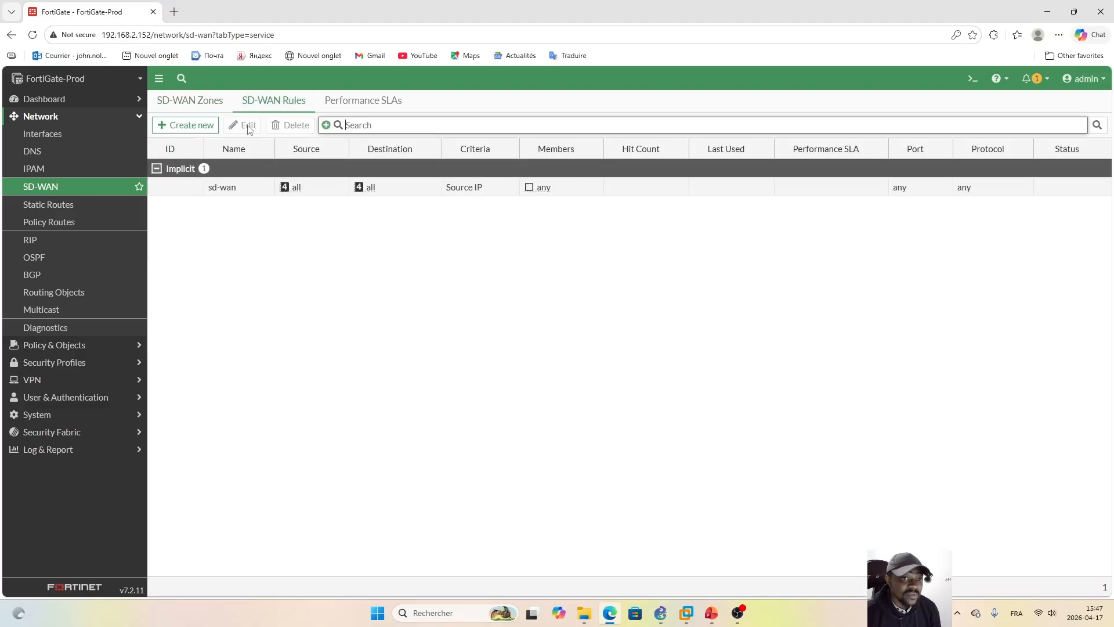
pyautogui.click(96, 347)
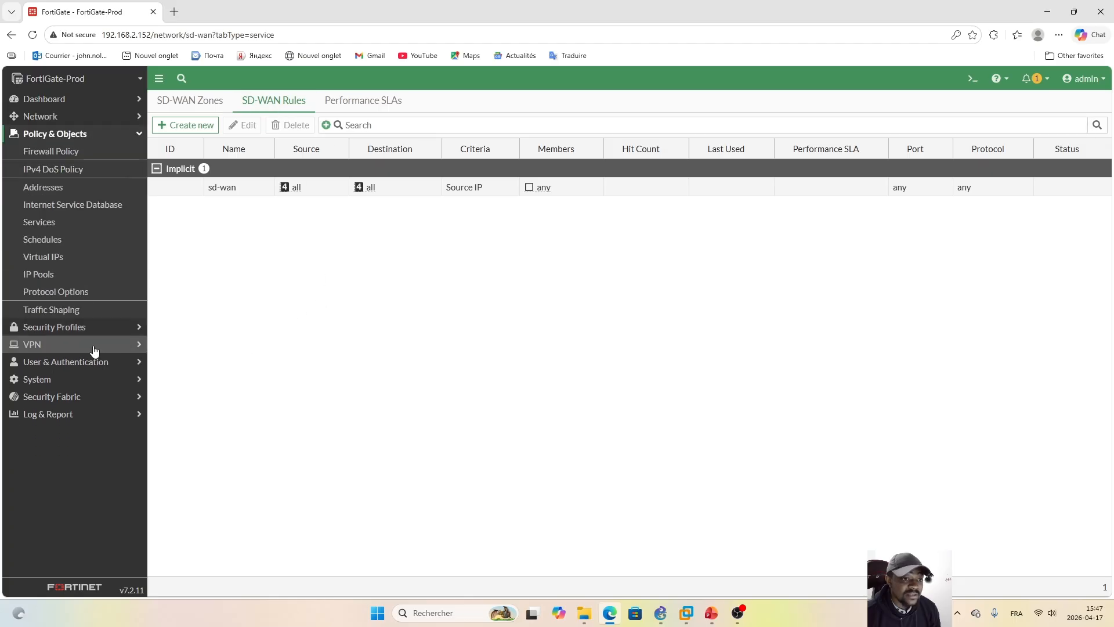
pyautogui.click(64, 152)
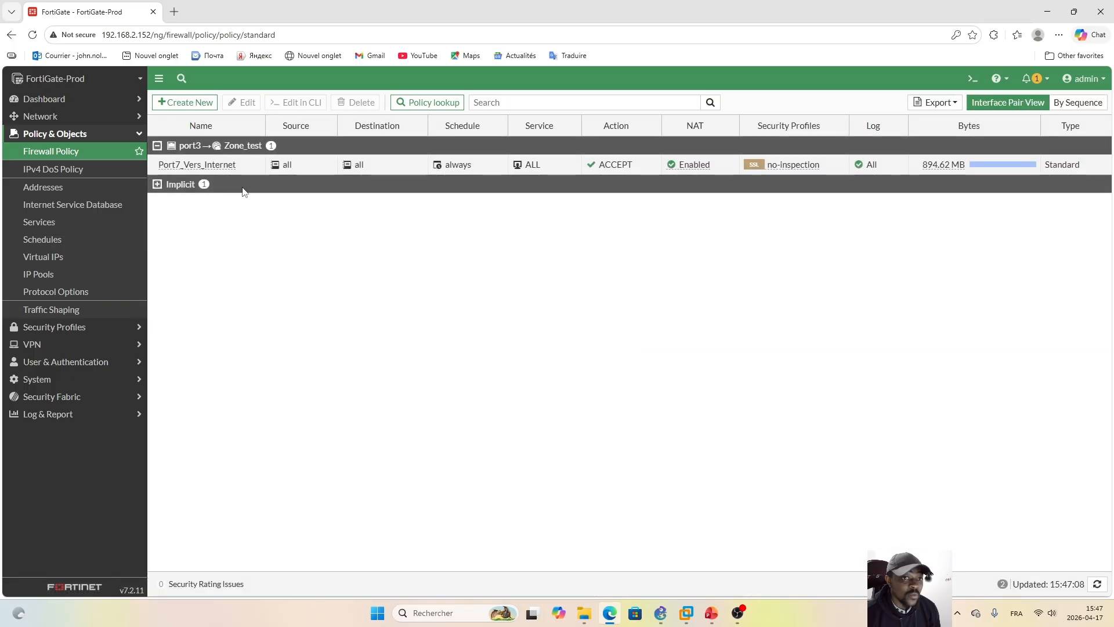
pyautogui.click(87, 116)
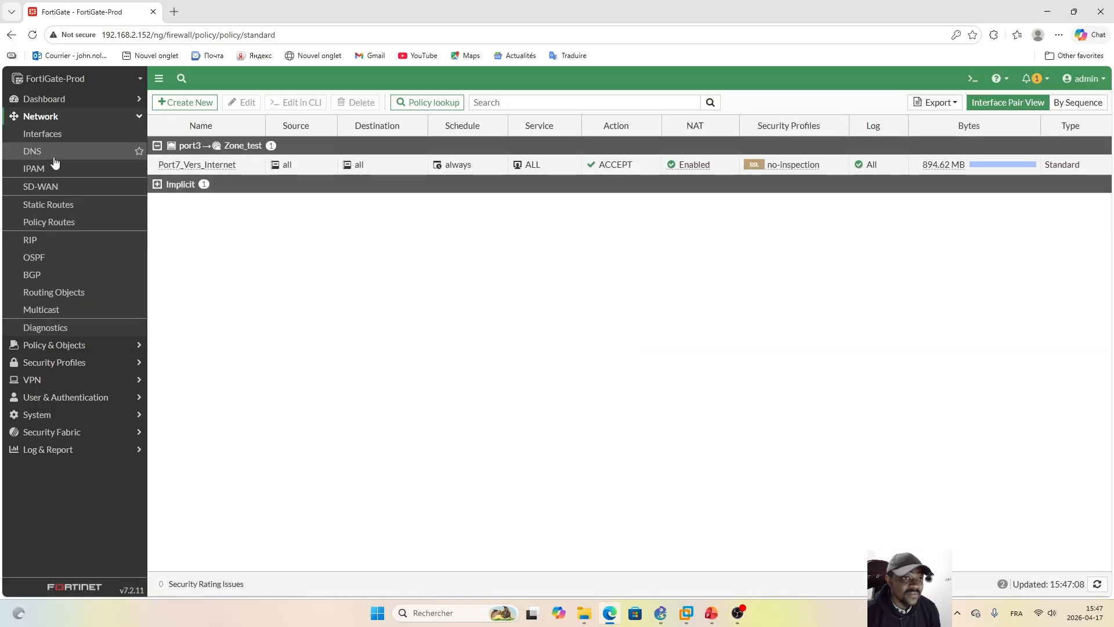
pyautogui.click(55, 186)
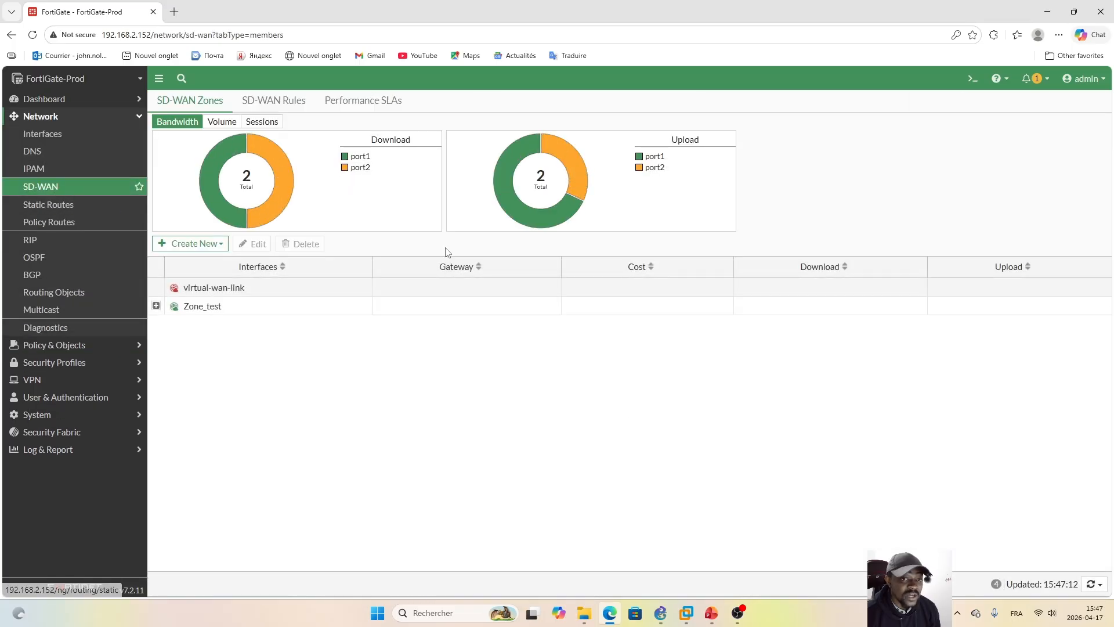
# Step: Open the implicit sd-wan rule for editing, and compare its load balancing options with the WAN links in the GNS3 topology
pyautogui.click(300, 110)
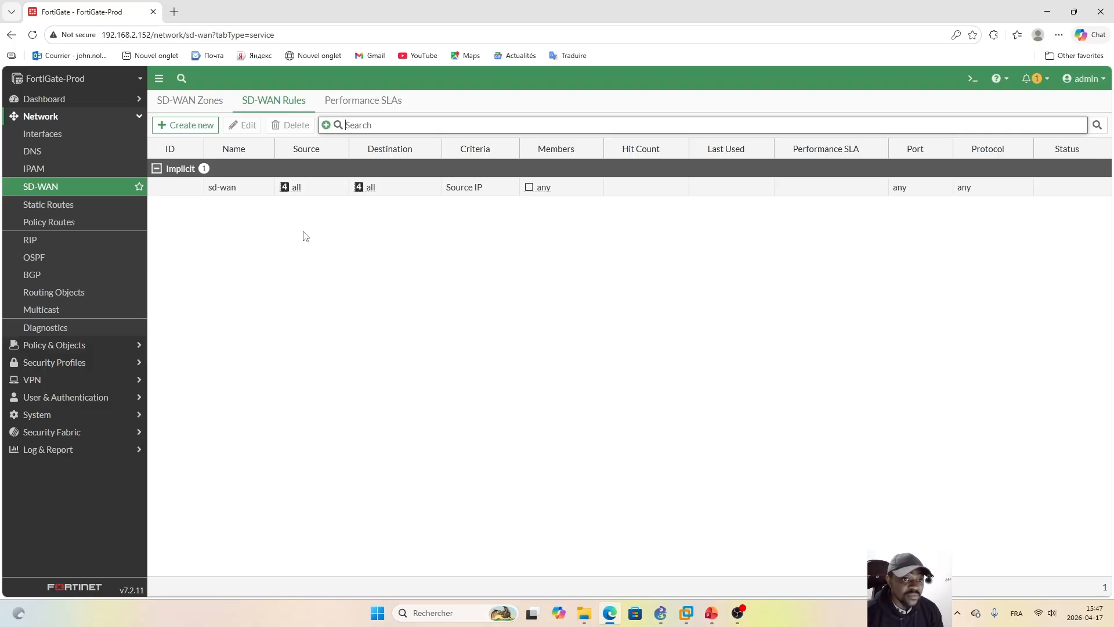
pyautogui.click(245, 193)
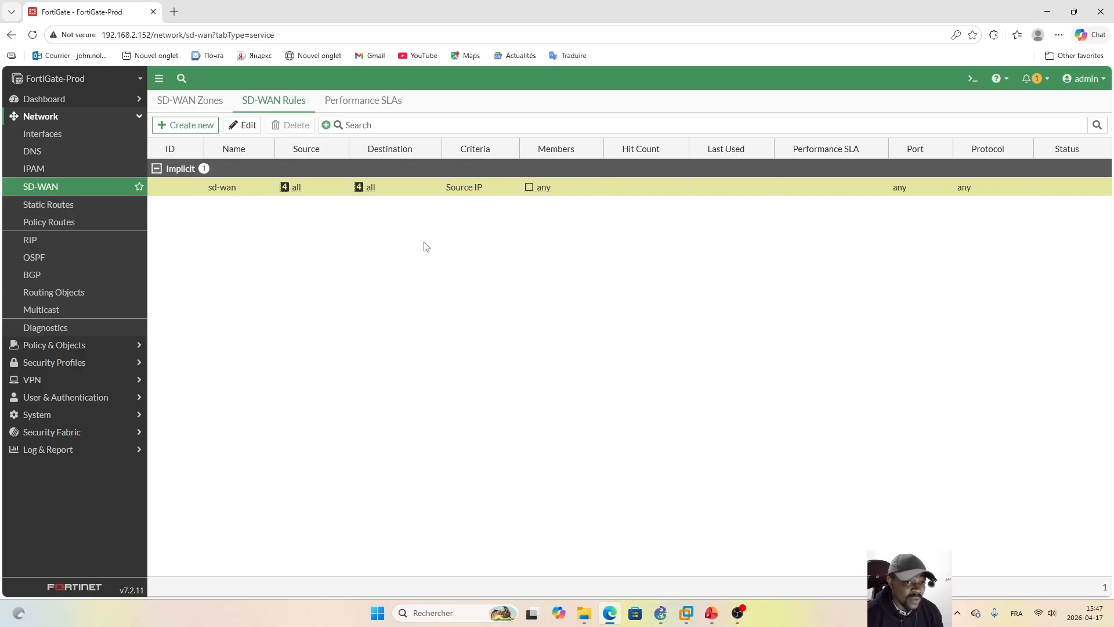
pyautogui.doubleClick(408, 189)
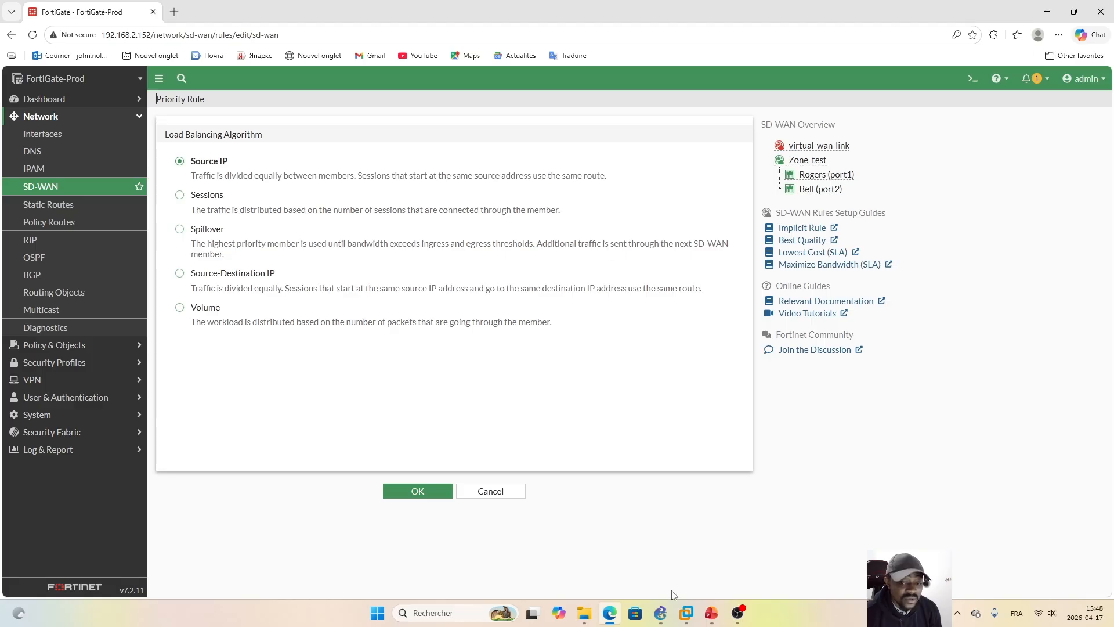
pyautogui.click(661, 616)
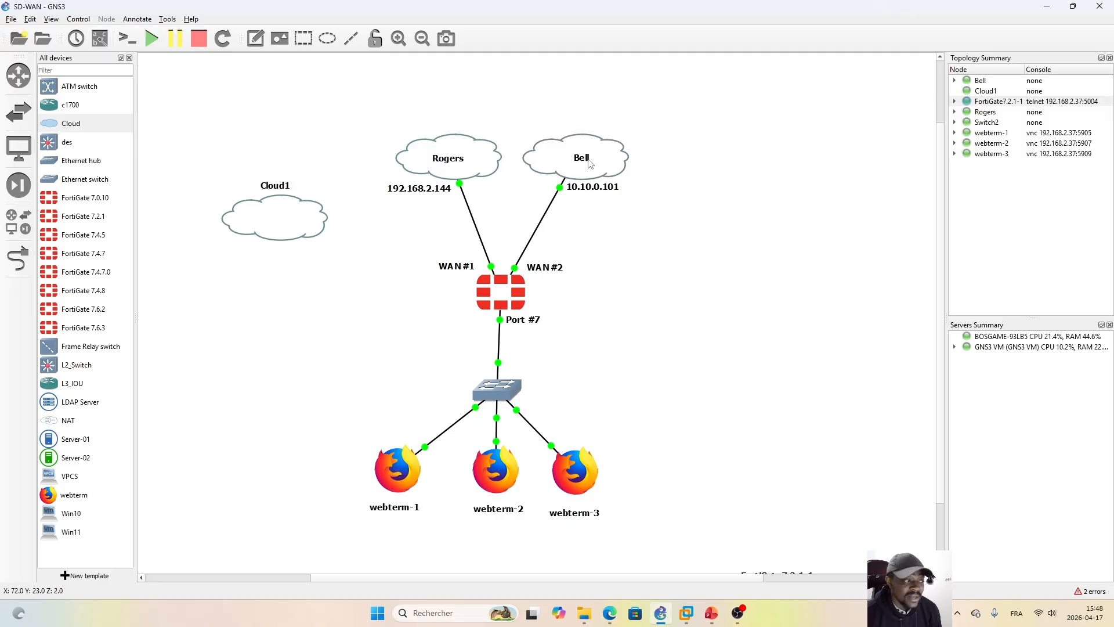
pyautogui.click(610, 613)
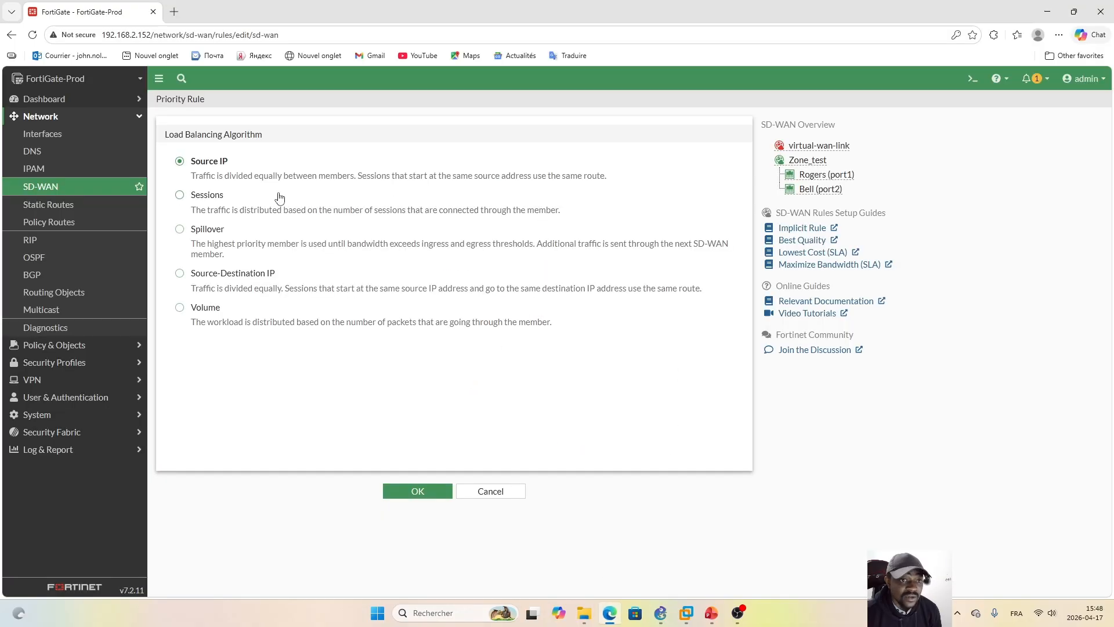
# Step: Choose the Sessions load balancing algorithm and weight the members 7 for Rogers (port1) and 3 for Bell (port2)
pyautogui.click(181, 195)
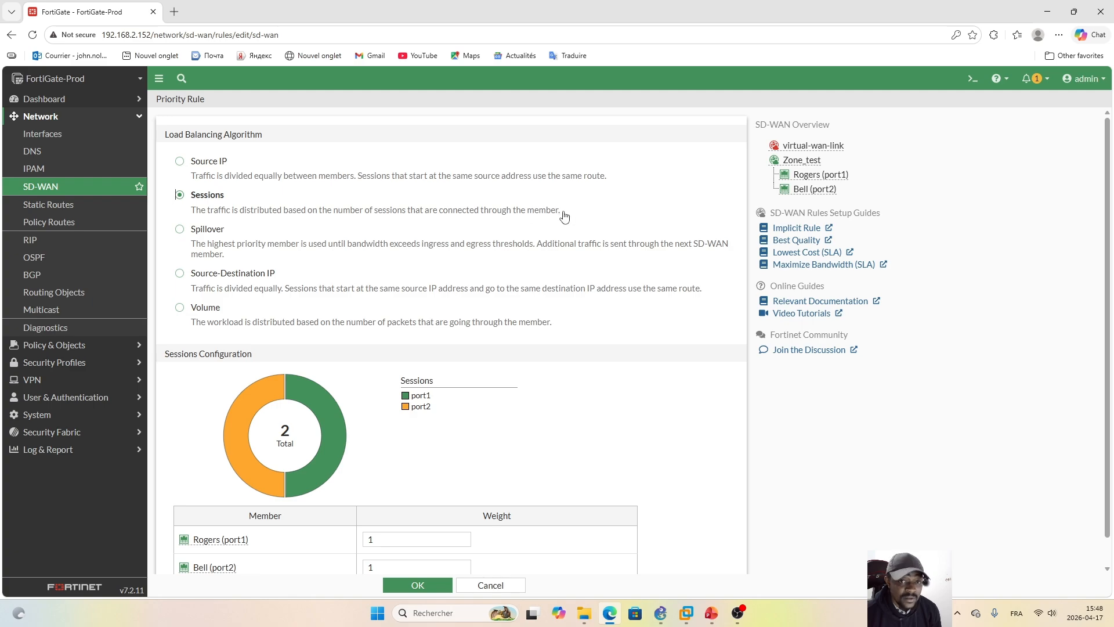
pyautogui.scroll(-1, 1108, 177)
pyautogui.scroll(-1, 1107, 177)
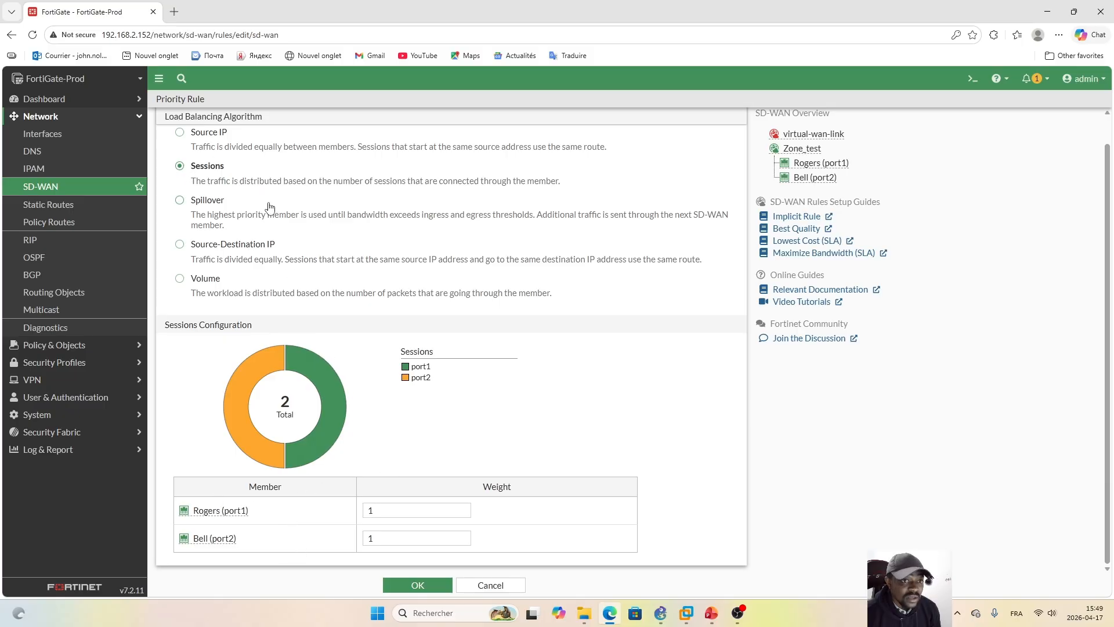
pyautogui.click(390, 509)
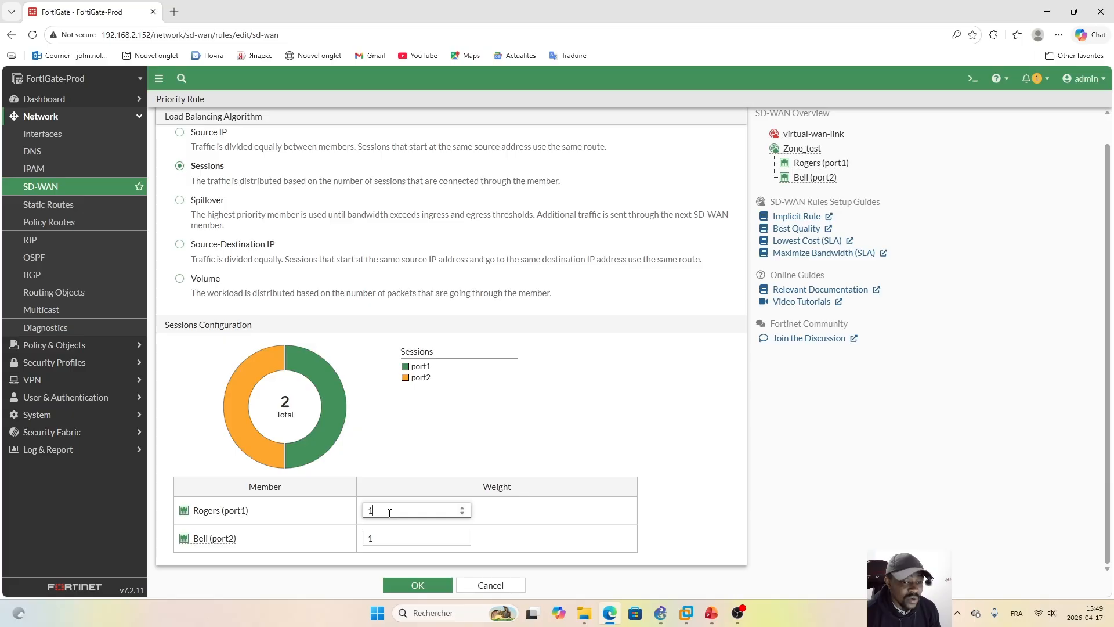
pyautogui.moveTo(390, 512); pyautogui.dragTo(356, 515)
pyautogui.write('7')
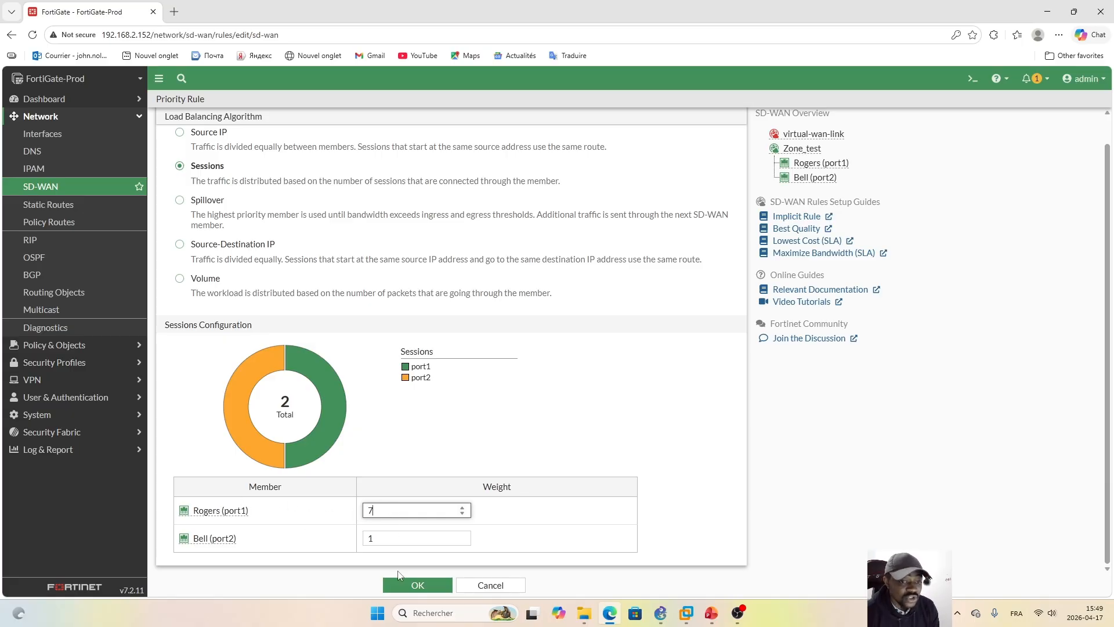
pyautogui.click(385, 535)
pyautogui.moveTo(385, 535); pyautogui.dragTo(367, 537)
pyautogui.write('3')
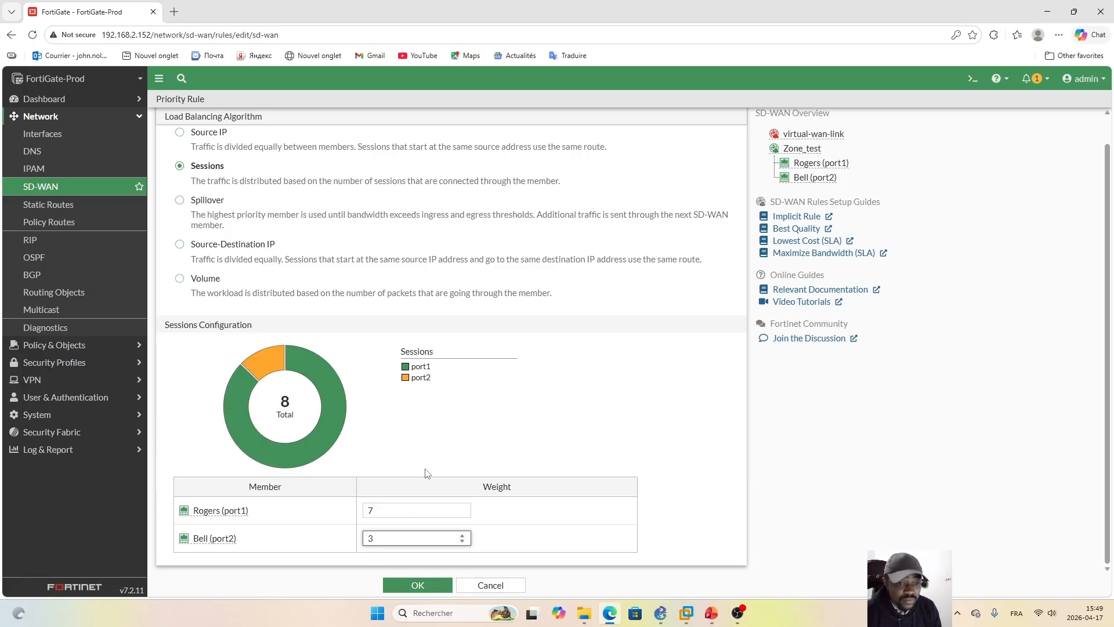
pyautogui.click(490, 435)
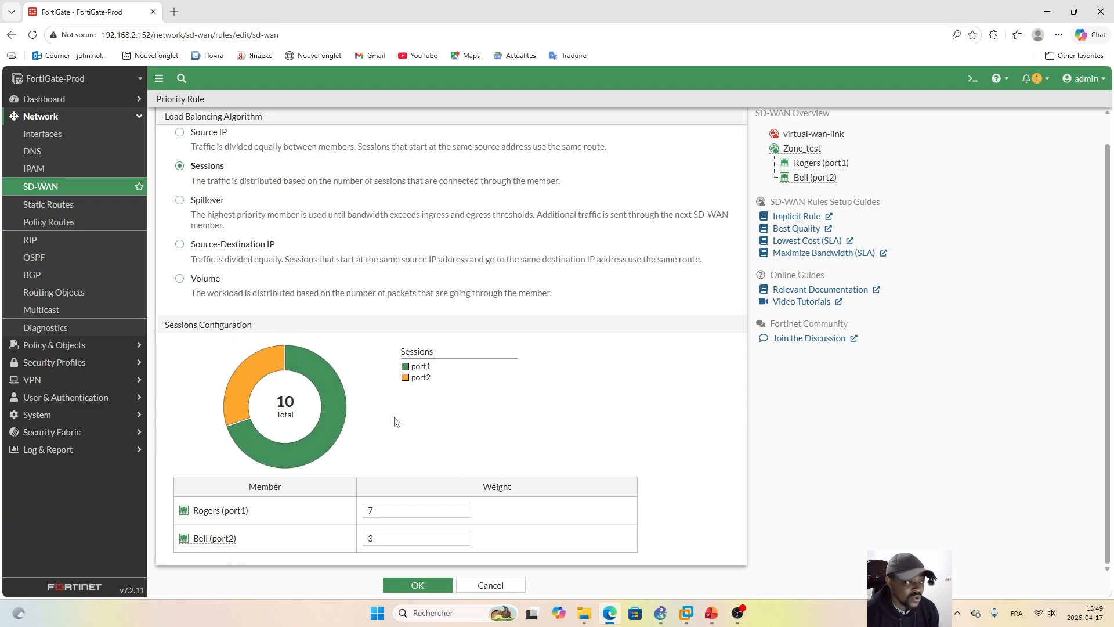
# Step: Choose the Spillover algorithm and set Rogers (port1) to a 50 kbps ingress and a 100 kbps egress threshold
pyautogui.click(203, 203)
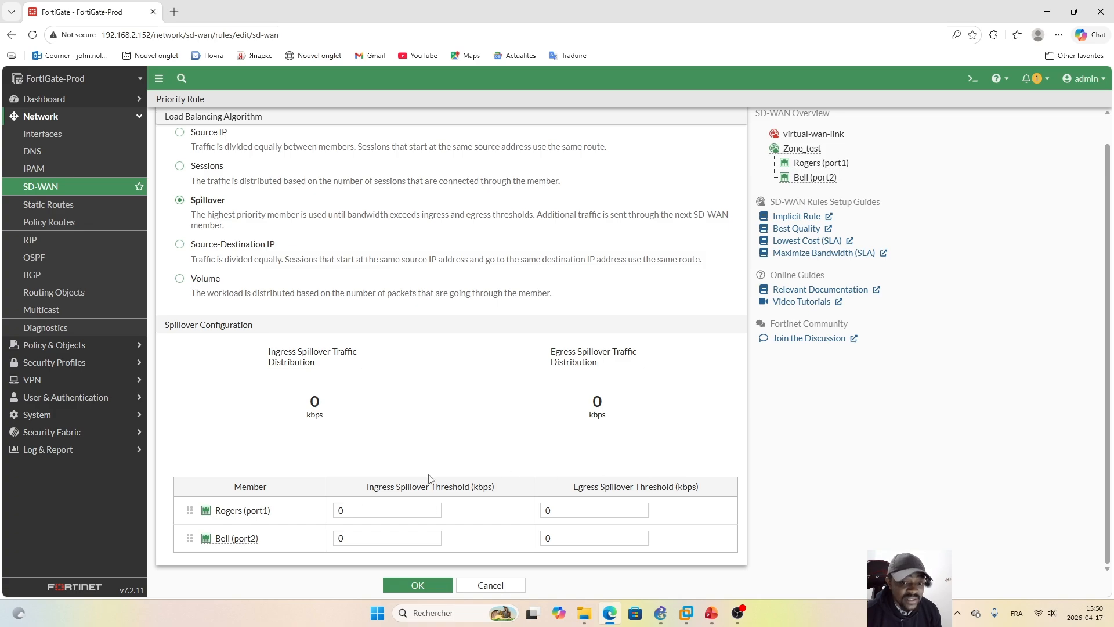
pyautogui.doubleClick(359, 511)
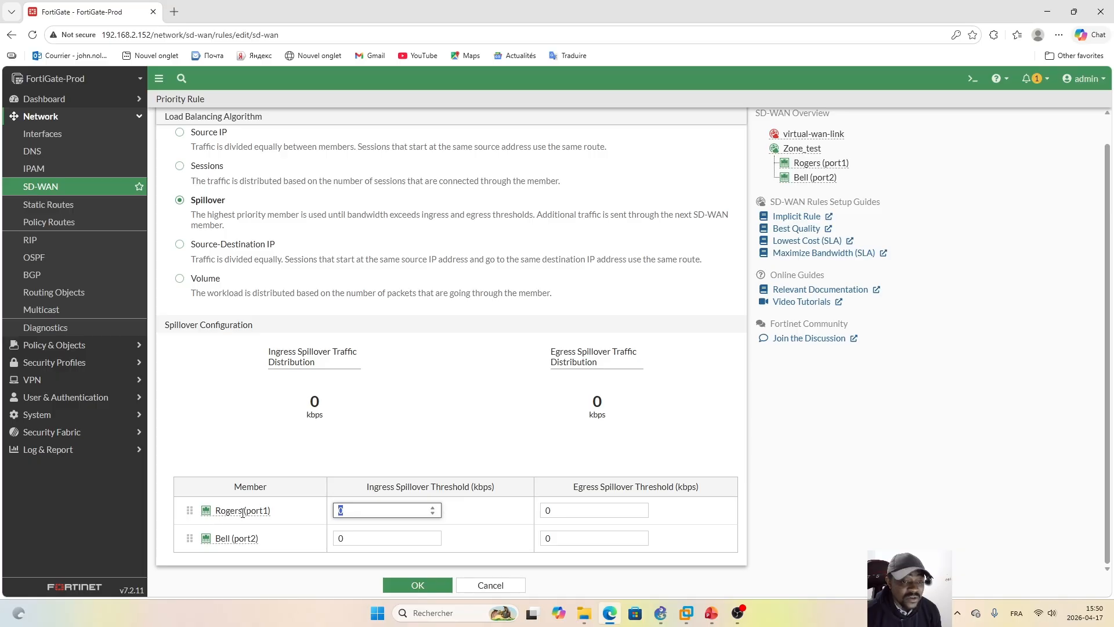
pyautogui.moveTo(273, 510)
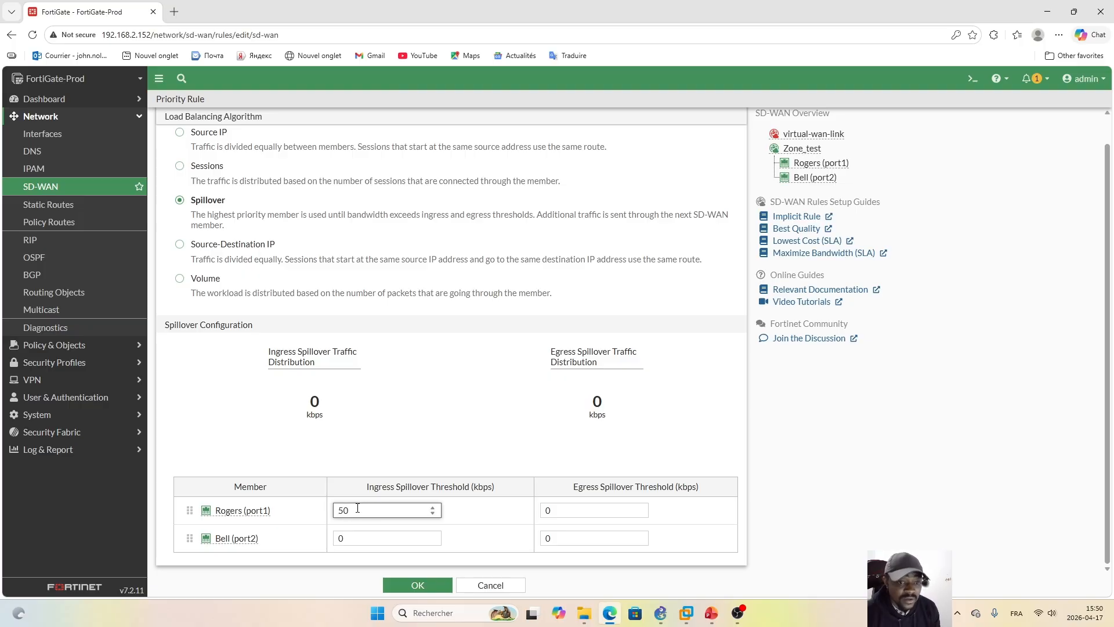
pyautogui.click(568, 511)
pyautogui.doubleClick(472, 511)
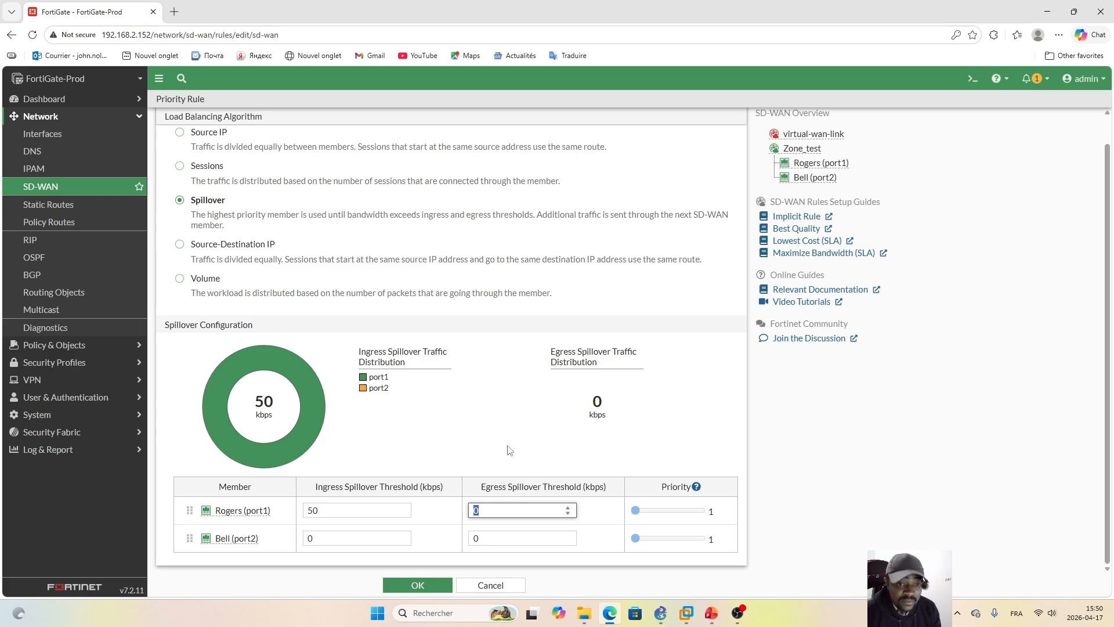
pyautogui.write('100')
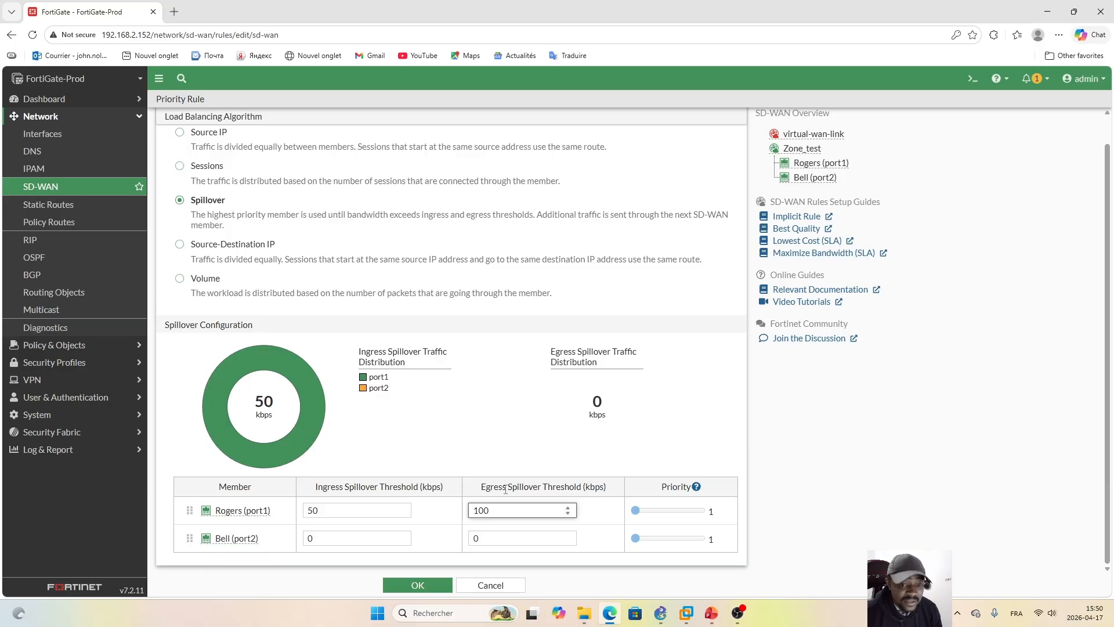
pyautogui.click(513, 481)
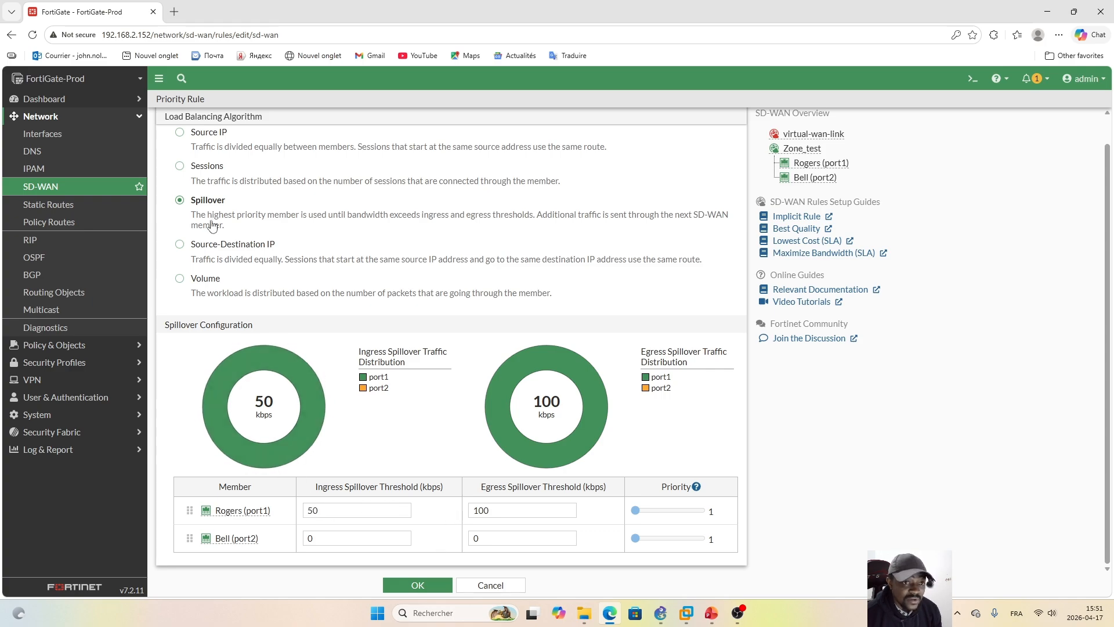
# Step: Choose the Source-Destination IP load balancing algorithm, and switch to GNS3 to examine the webterm-1 client
pyautogui.click(179, 246)
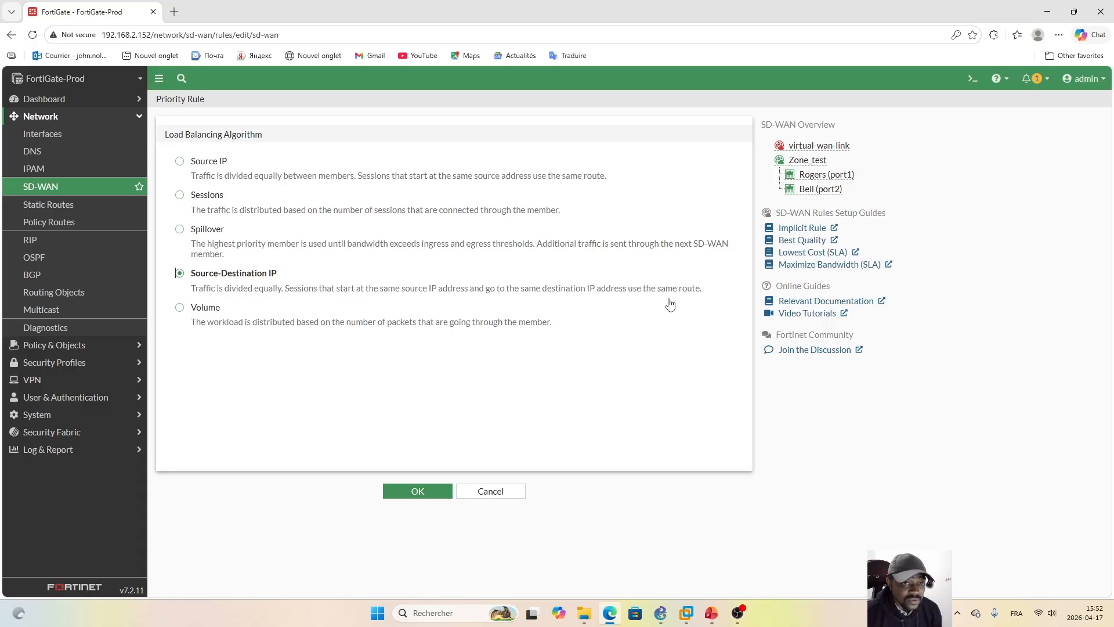
pyautogui.click(661, 613)
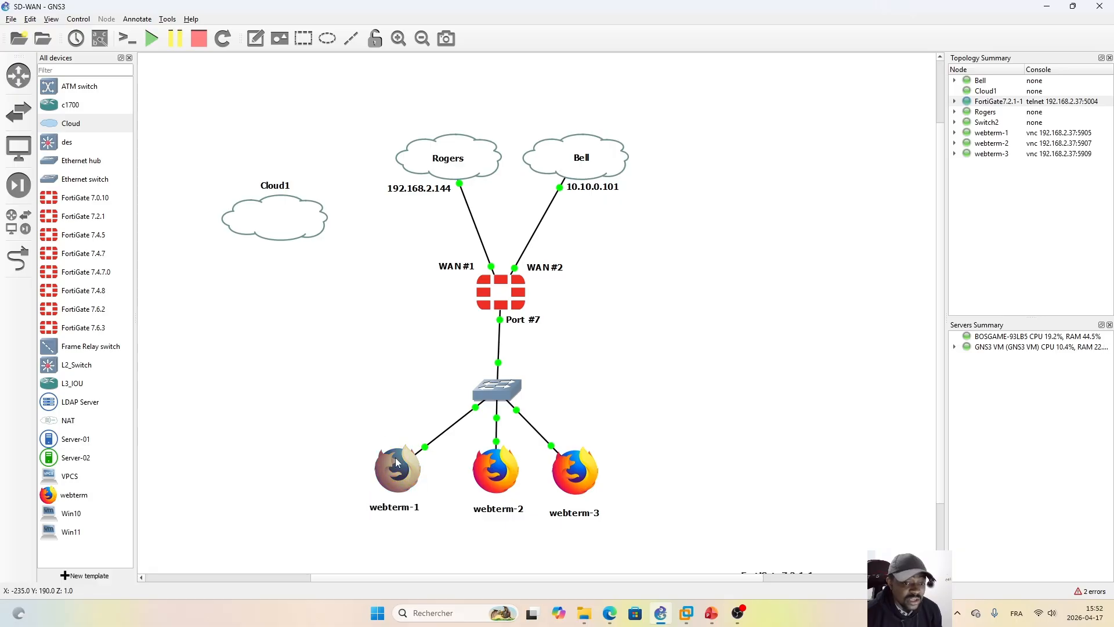
pyautogui.moveTo(395, 486)
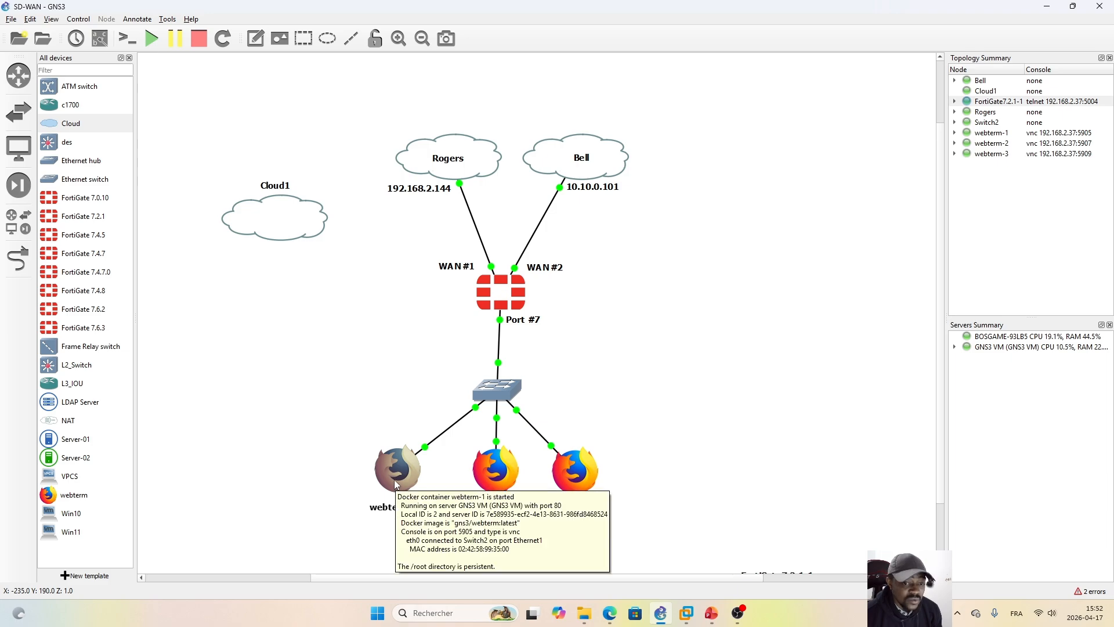
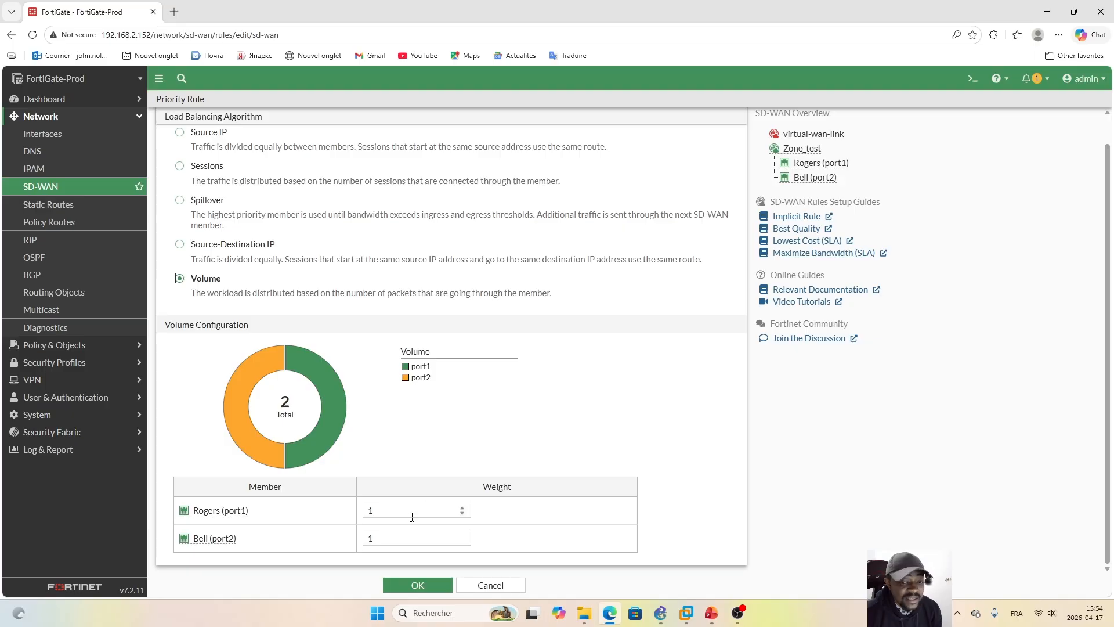
# Step: Try volume weights of 6 for Rogers (port1) and 4 for Bell (port2), and discard the implicit rule edit
pyautogui.moveTo(410, 511); pyautogui.dragTo(343, 514)
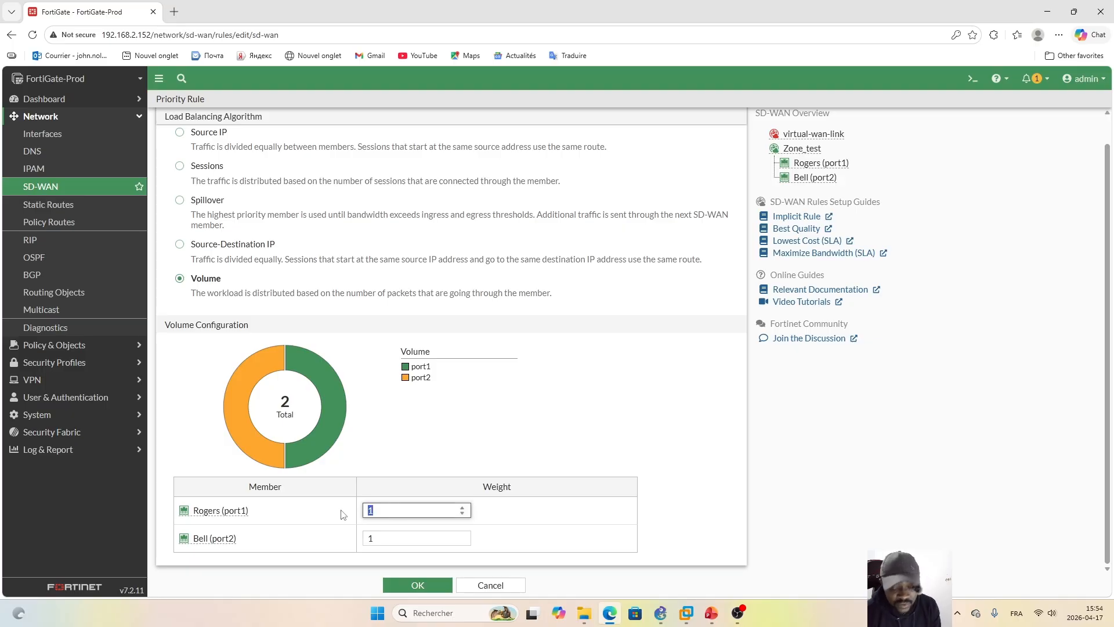
pyautogui.write('6')
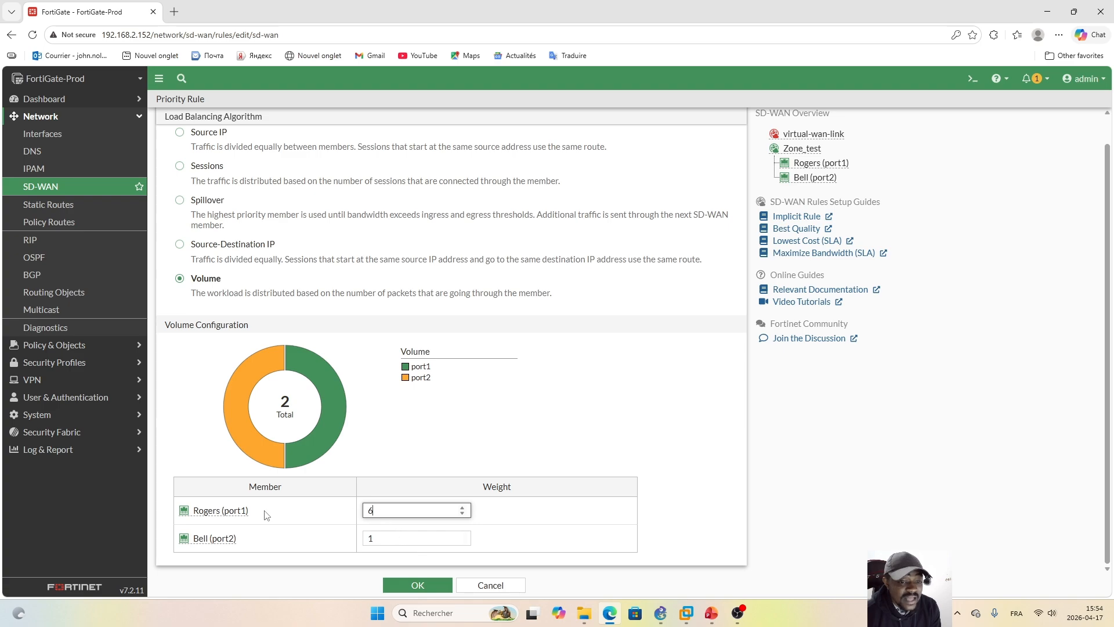
pyautogui.doubleClick(399, 539)
pyautogui.write('4')
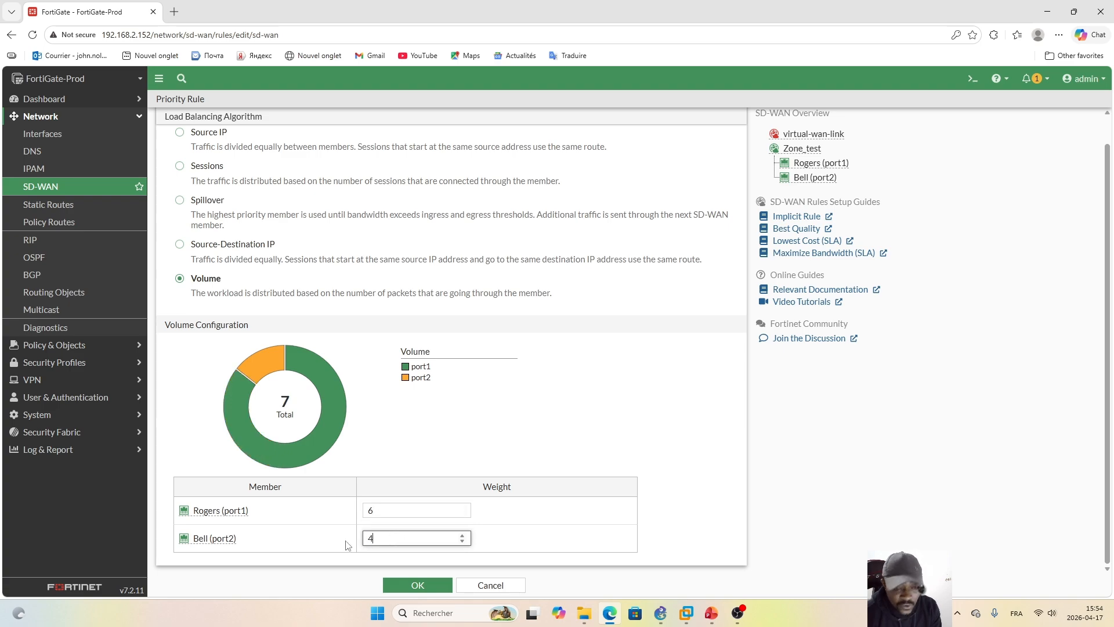
pyautogui.click(538, 423)
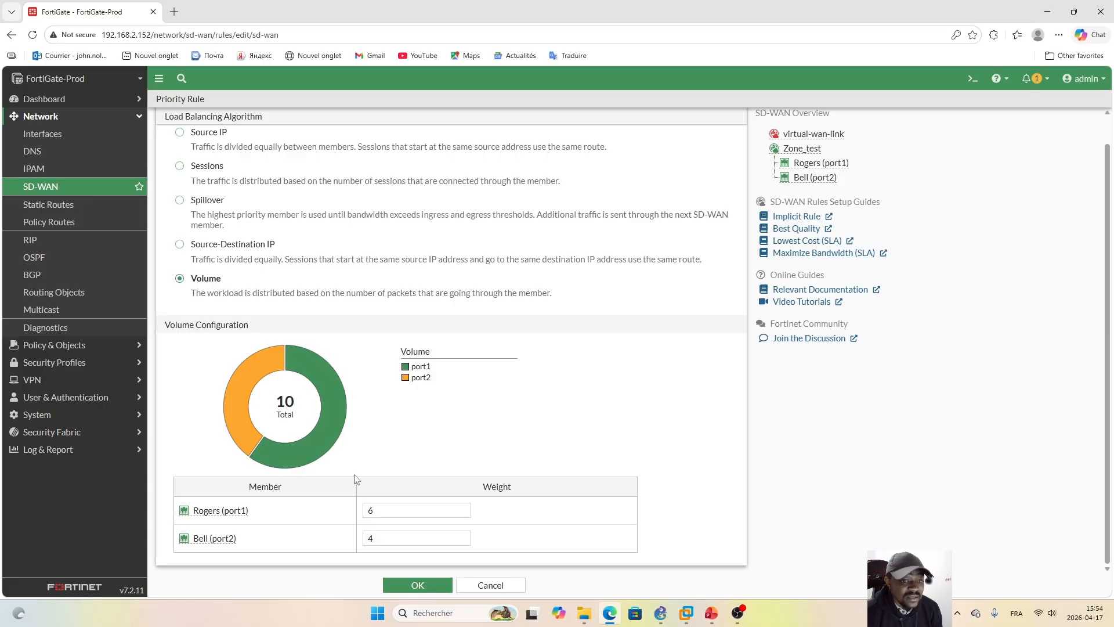
pyautogui.moveTo(332, 419)
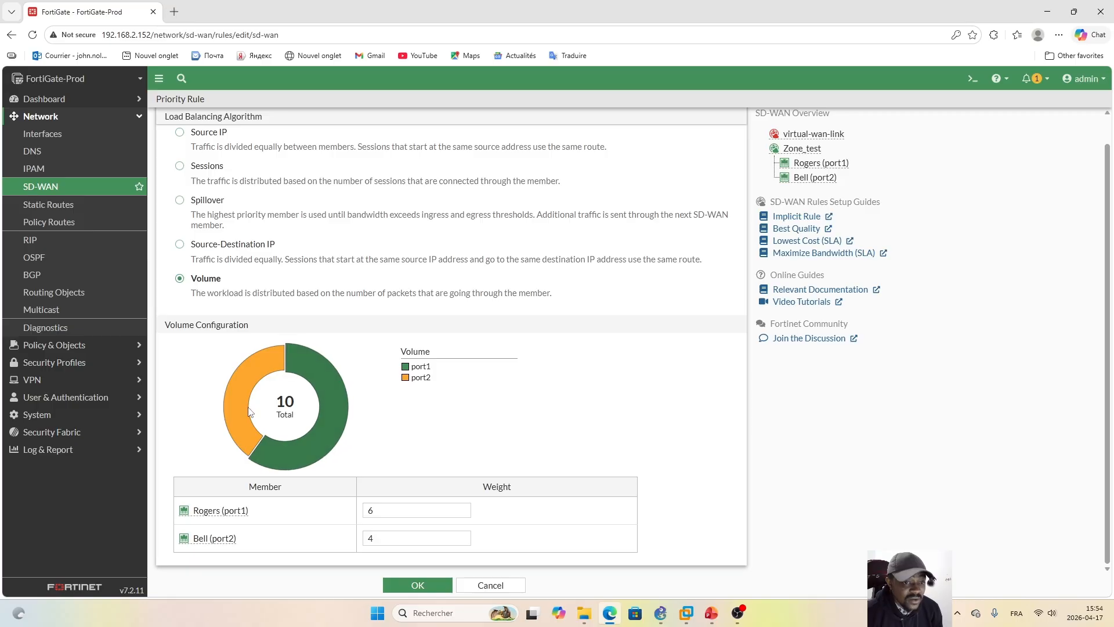
pyautogui.moveTo(231, 403)
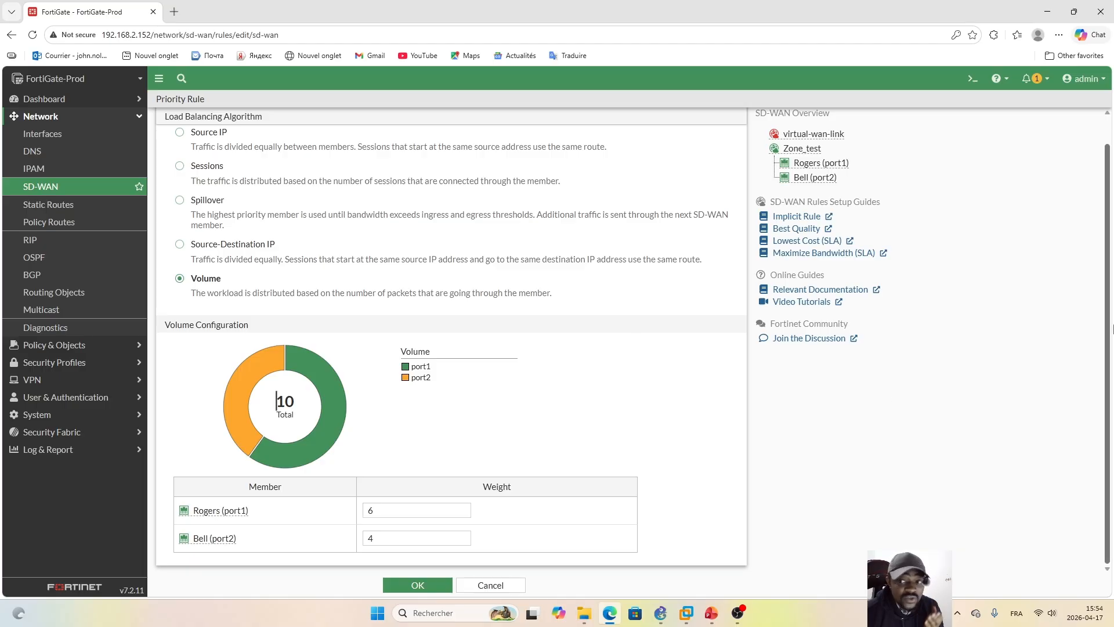
pyautogui.scroll(1, 1098, 261)
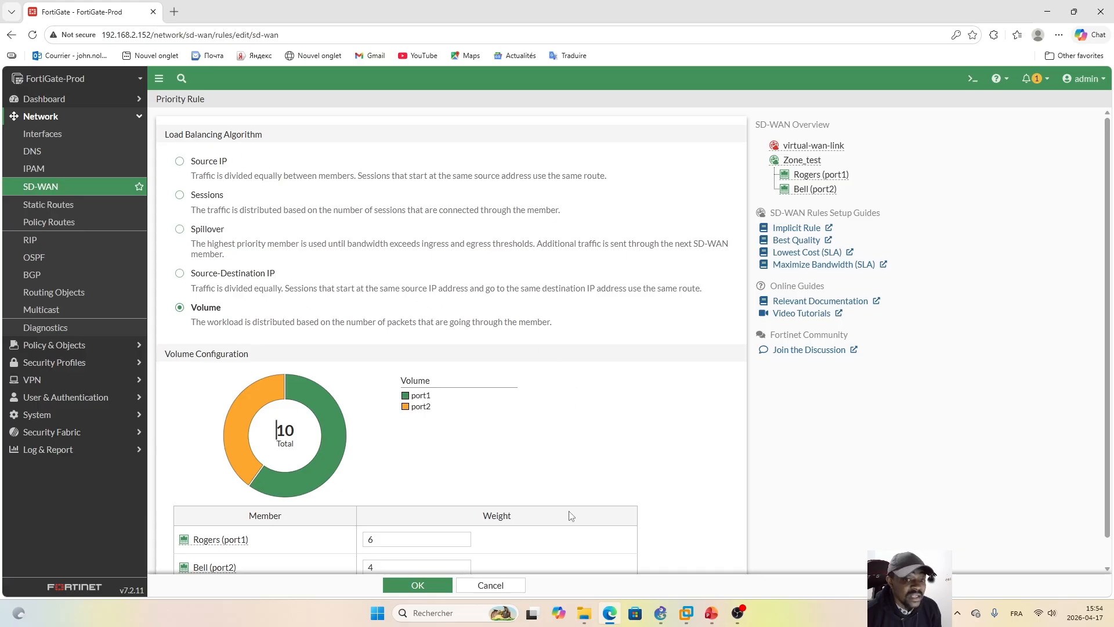
pyautogui.click(491, 585)
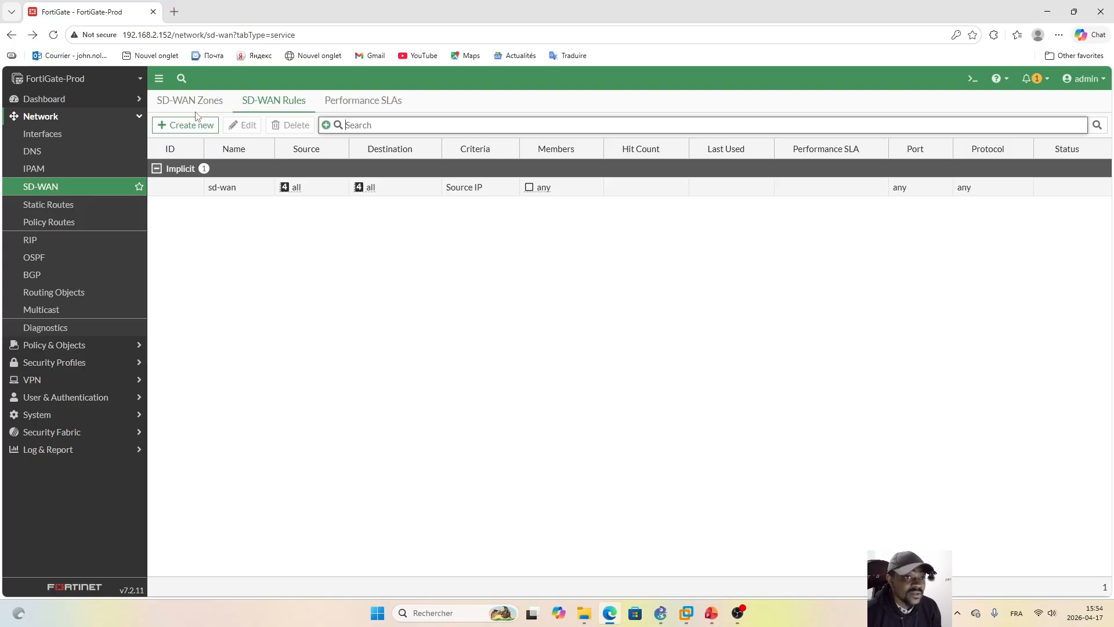
# Step: Switch to the Activities slide in PowerPoint and prefix Task2's Load Balancing Algorithm bullet with "SD-WAN"
pyautogui.click(182, 103)
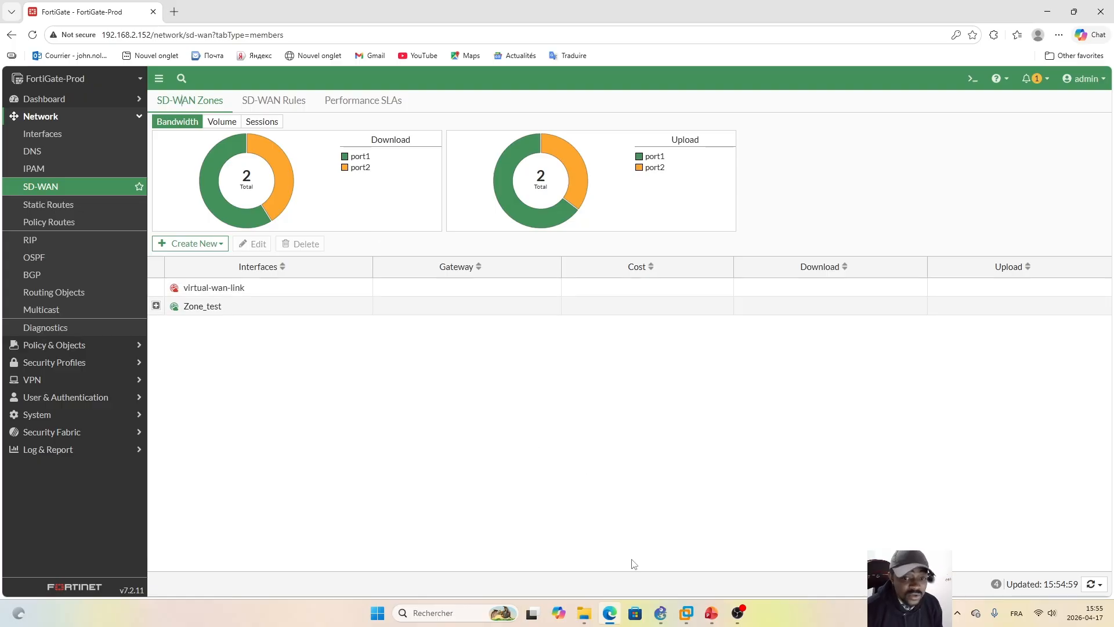
pyautogui.click(710, 615)
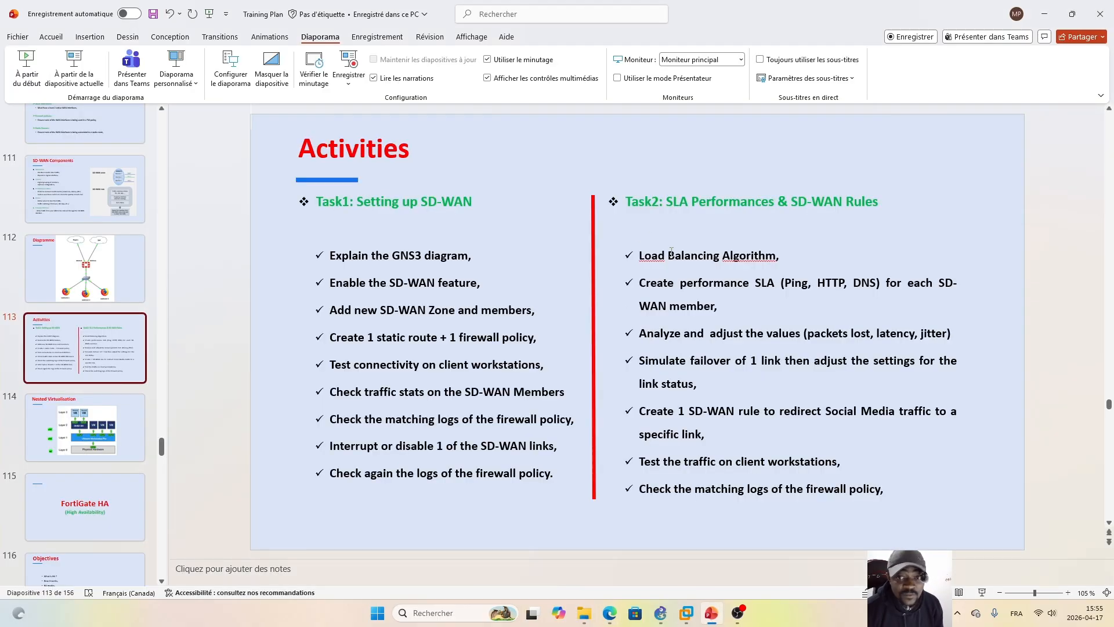
pyautogui.click(641, 259)
pyautogui.press('capslock')
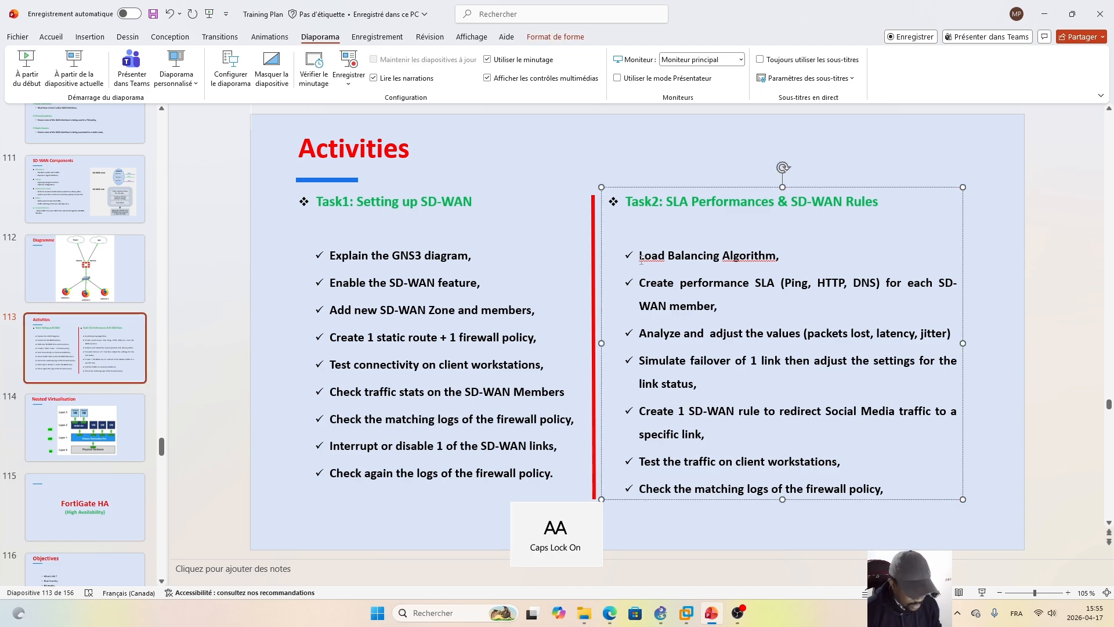
pyautogui.write('SD-WAN')
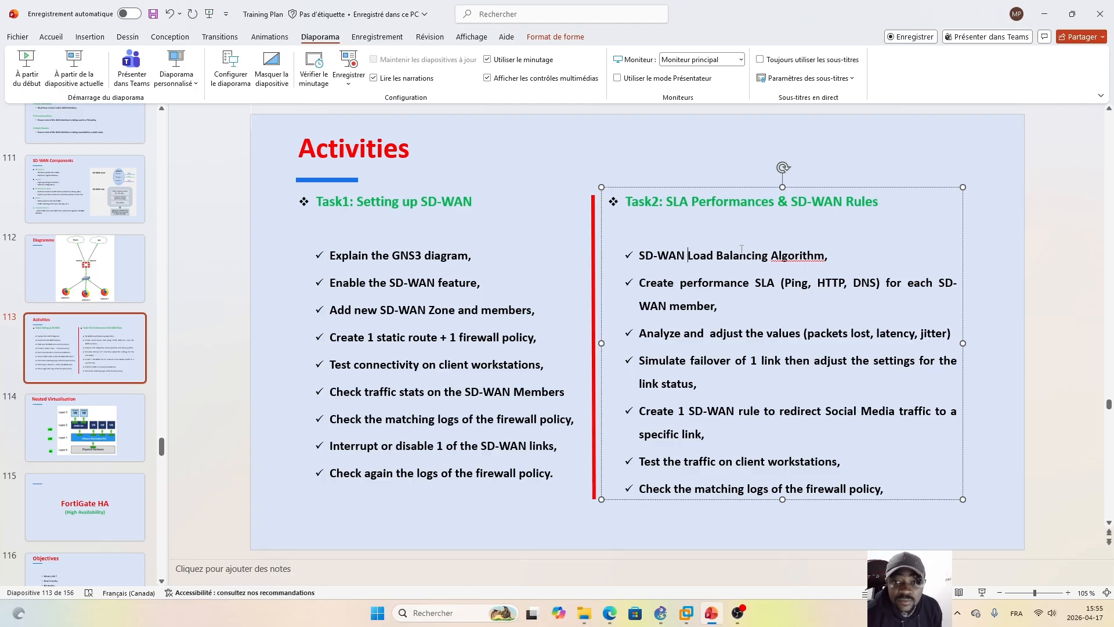
pyautogui.click(589, 527)
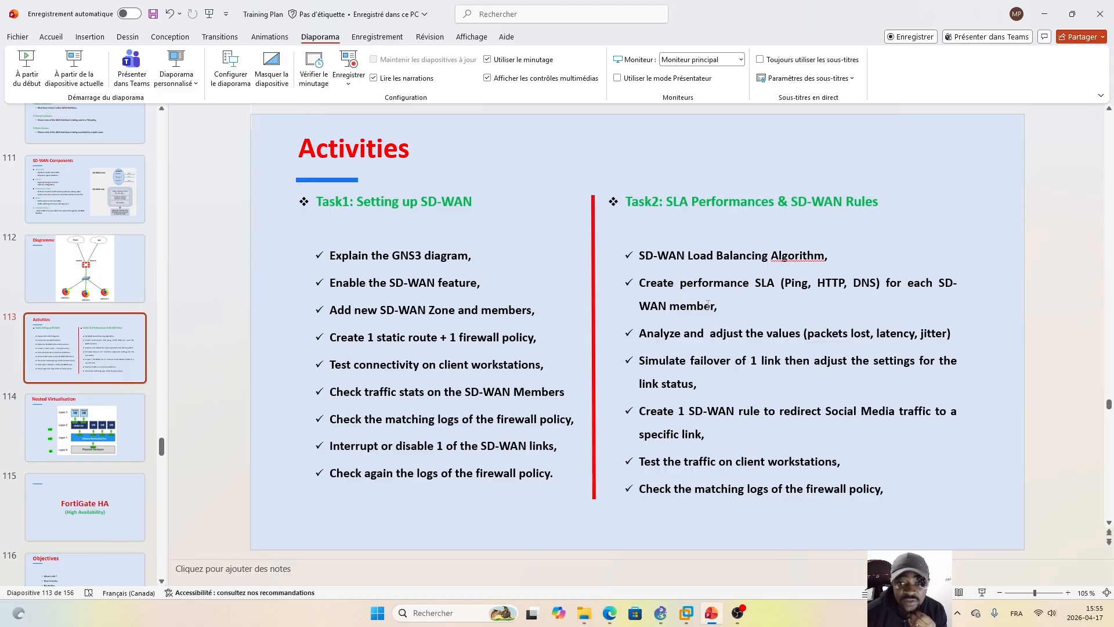
# Step: Switch back to the FortiGate browser page and open the Default_FortiGuard performance SLA for editing
pyautogui.click(610, 613)
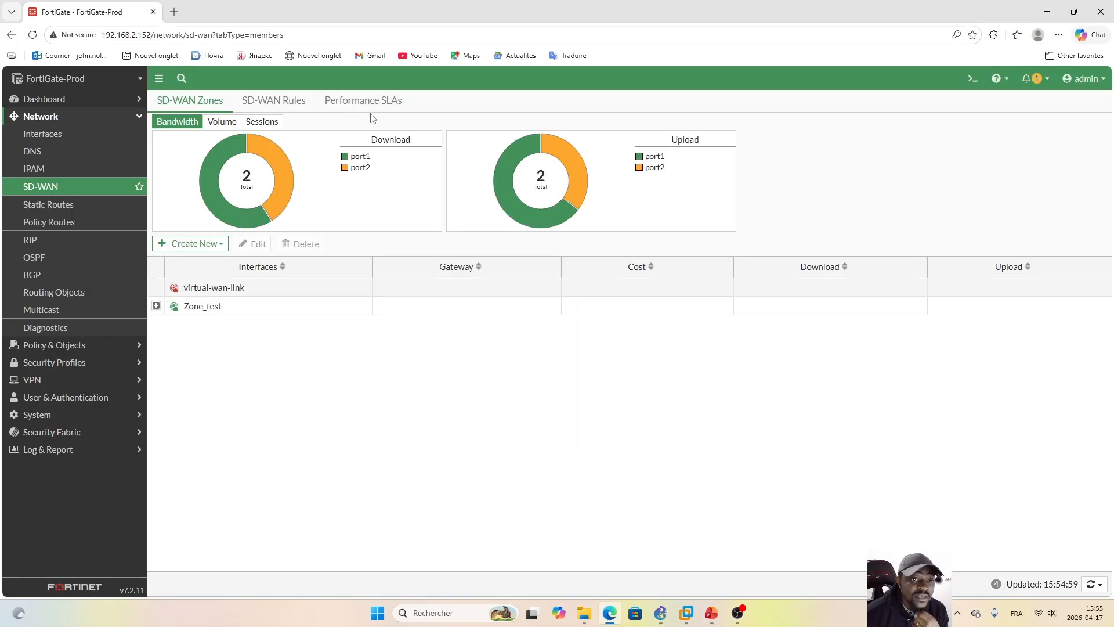
pyautogui.click(356, 102)
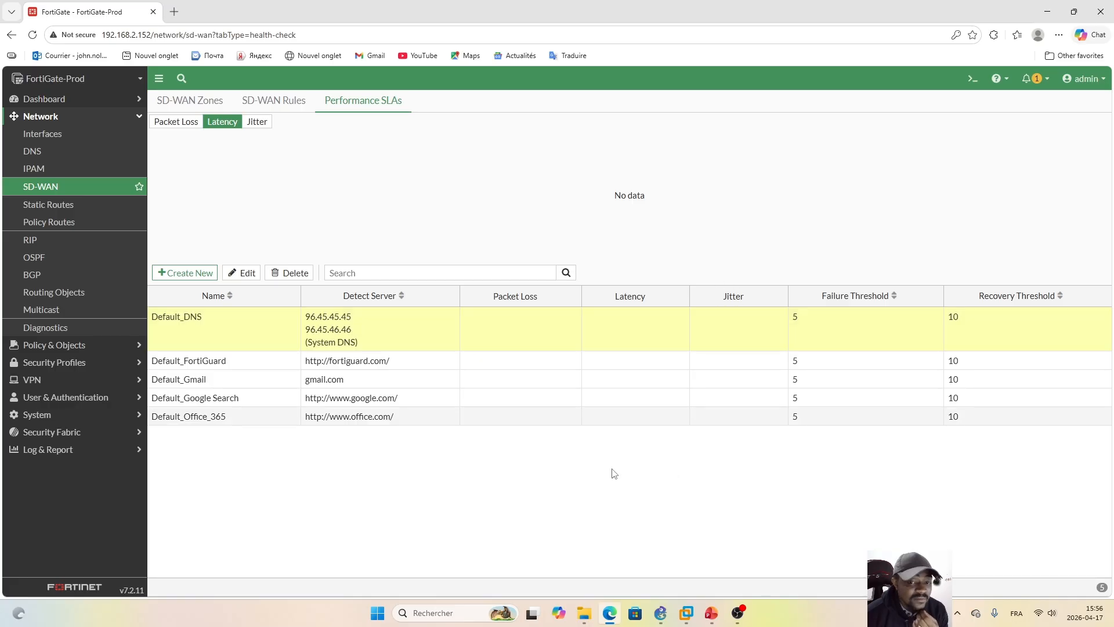
pyautogui.moveTo(461, 302); pyautogui.dragTo(428, 298)
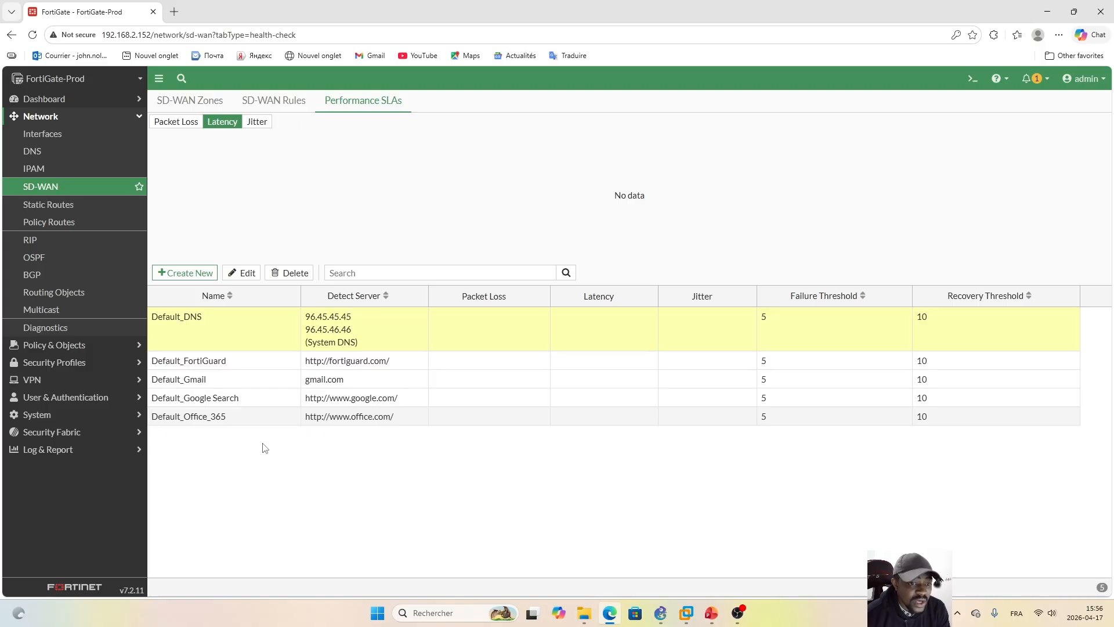
pyautogui.click(271, 361)
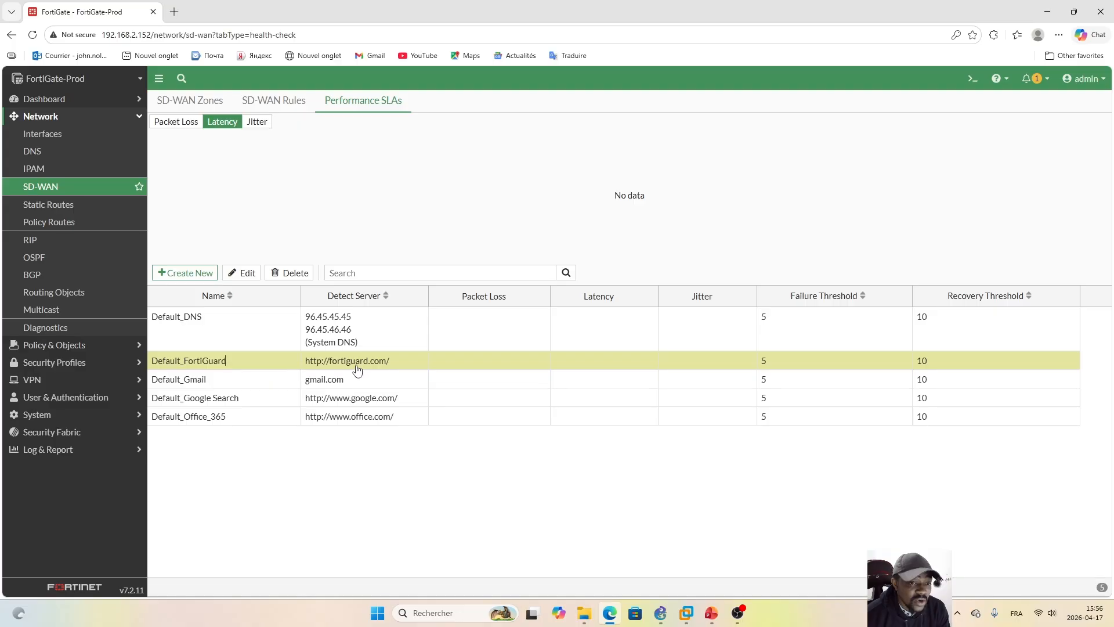
pyautogui.doubleClick(253, 364)
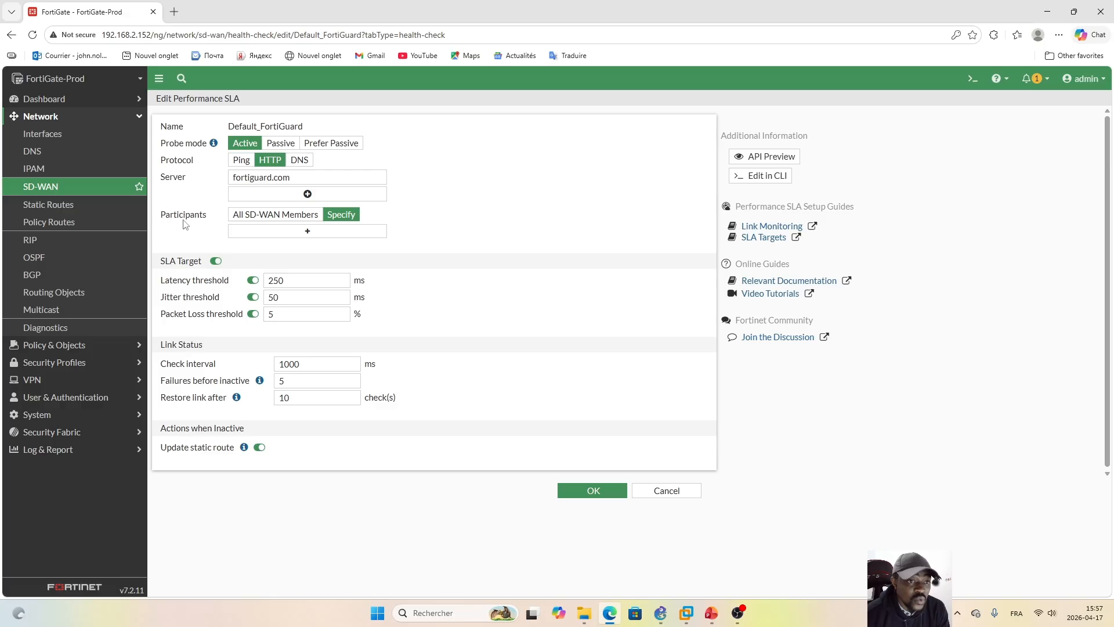
# Step: Specify Rogers (port1) and Bell (port2) as participants of the Default_FortiGuard performance SLA and save it
pyautogui.click(268, 216)
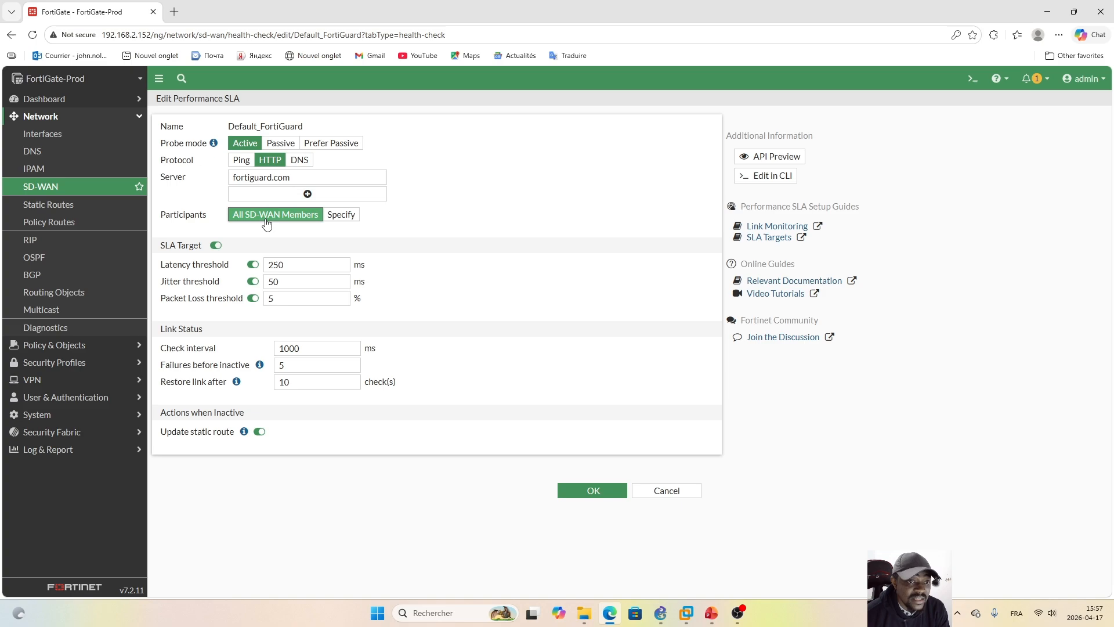
pyautogui.click(354, 219)
pyautogui.click(320, 232)
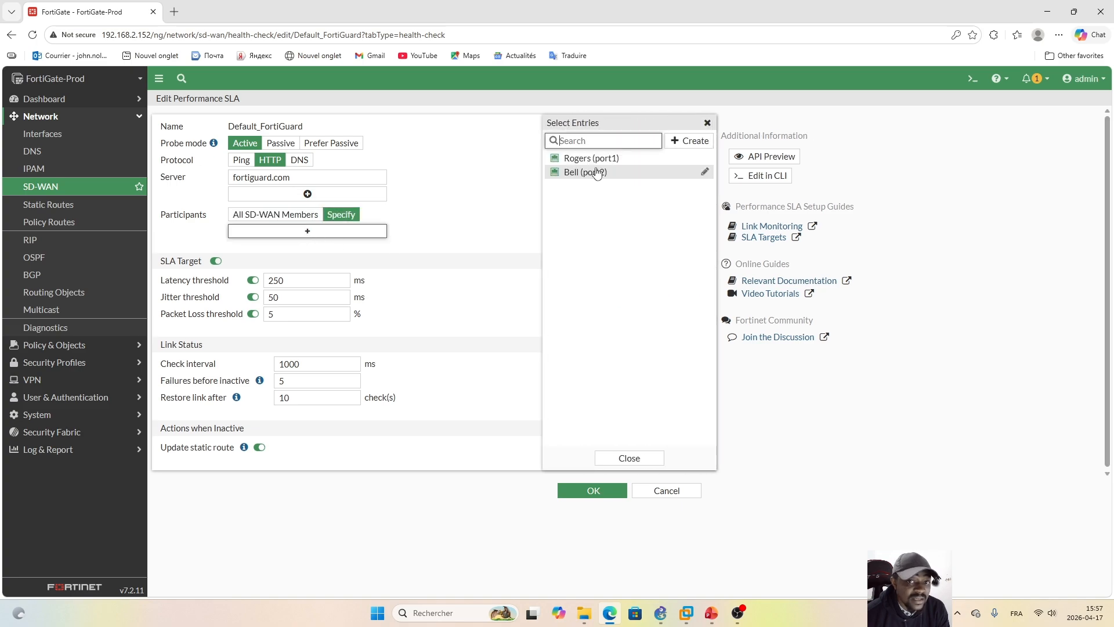
pyautogui.click(597, 158)
pyautogui.click(615, 173)
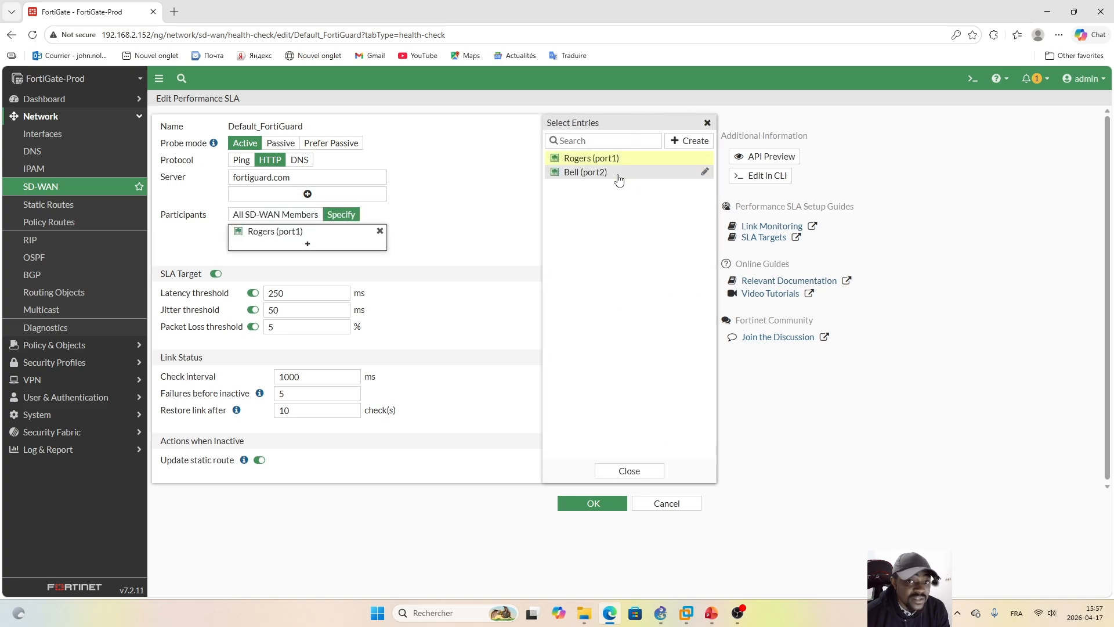
pyautogui.click(629, 482)
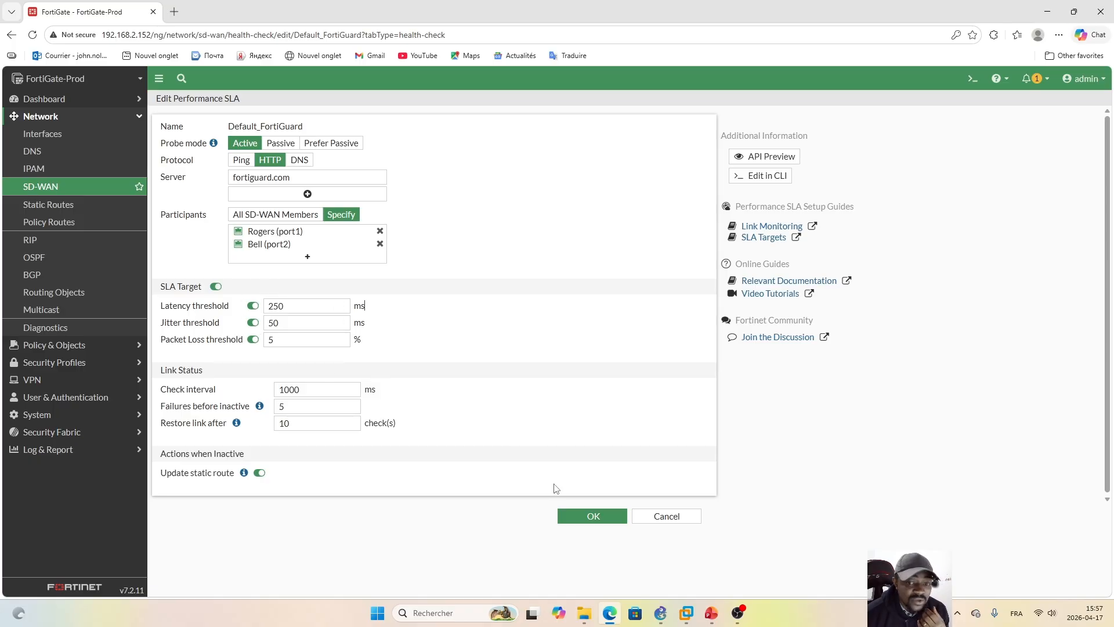
pyautogui.click(591, 520)
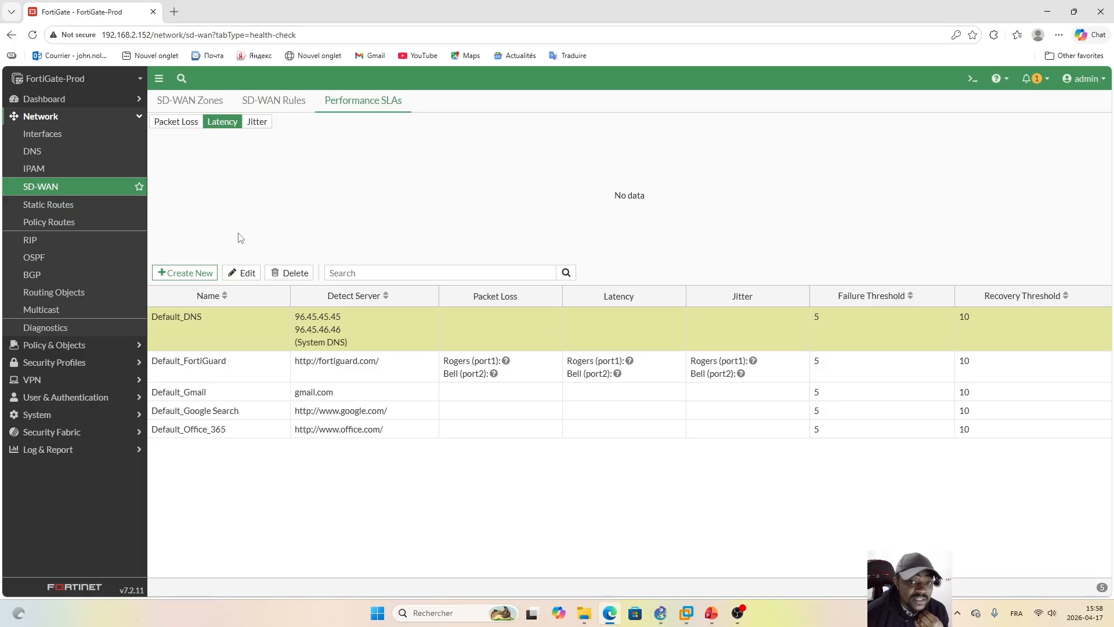
# Step: Start a new performance SLA named Sample_SLA with 8.8.8.8 as its server
pyautogui.click(180, 273)
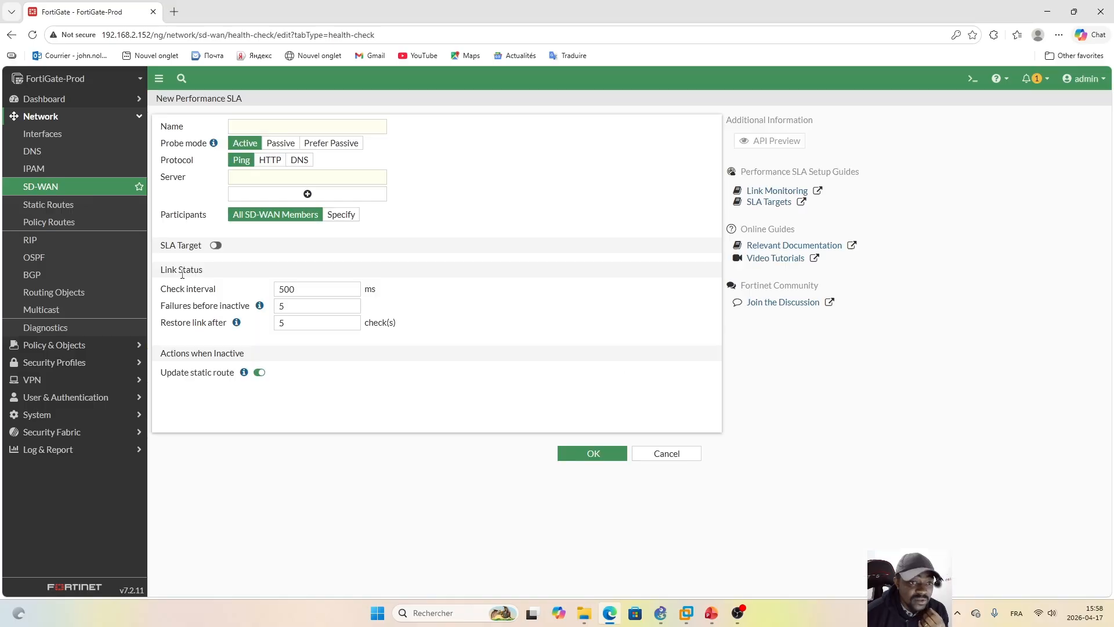
pyautogui.click(312, 125)
pyautogui.press('capslock')
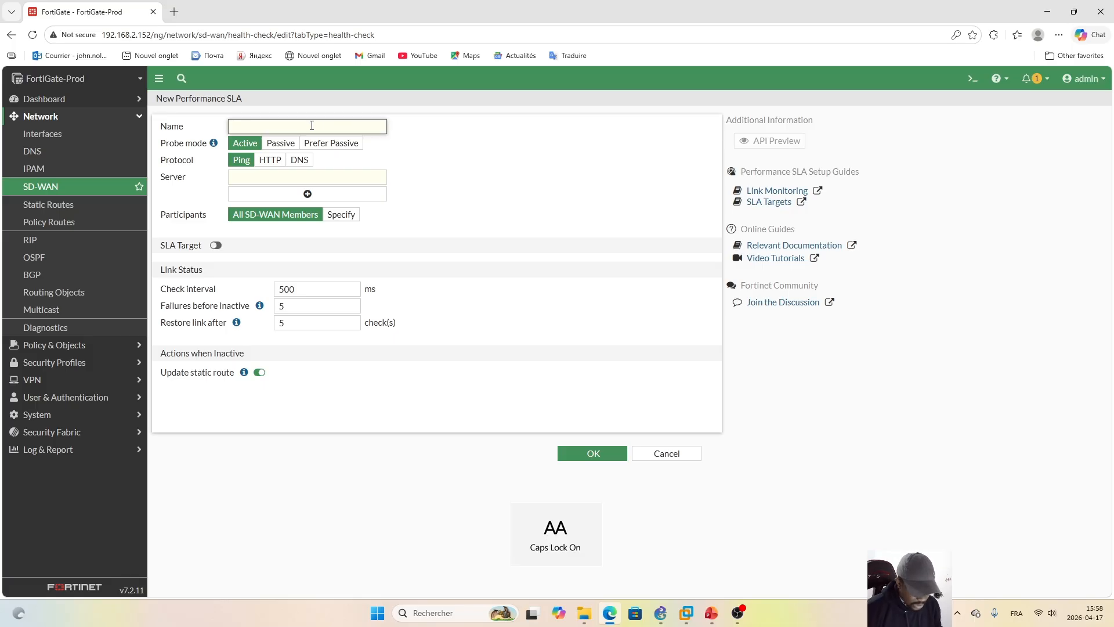
pyautogui.write('S')
pyautogui.press('capslock')
pyautogui.write('ample_')
pyautogui.press('capslock')
pyautogui.write('SLA')
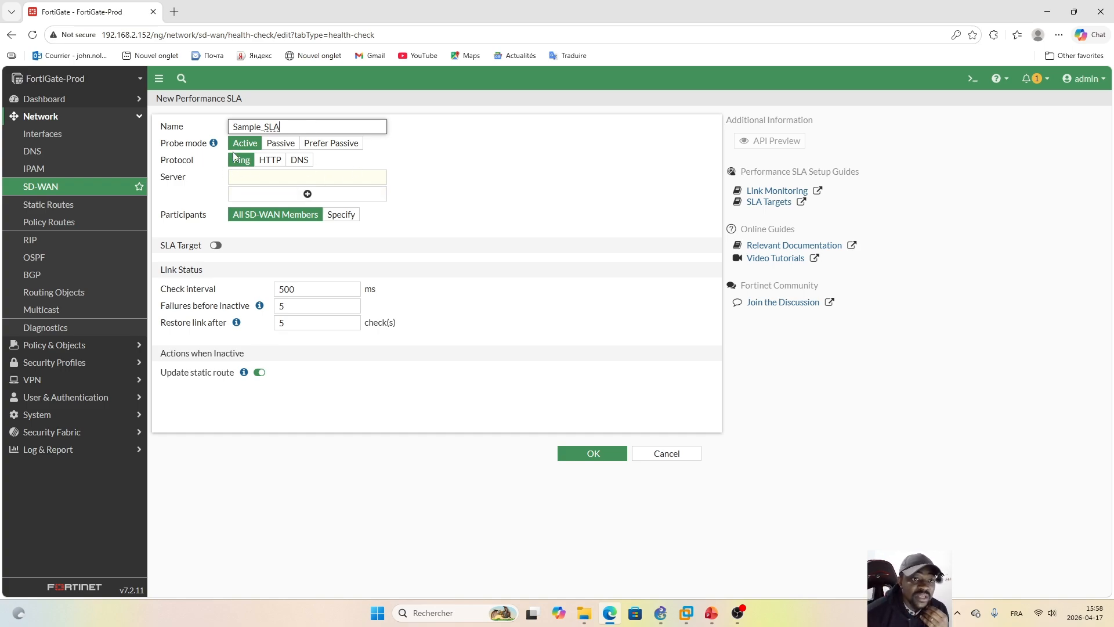
pyautogui.click(249, 177)
pyautogui.write('8.8.8.8')
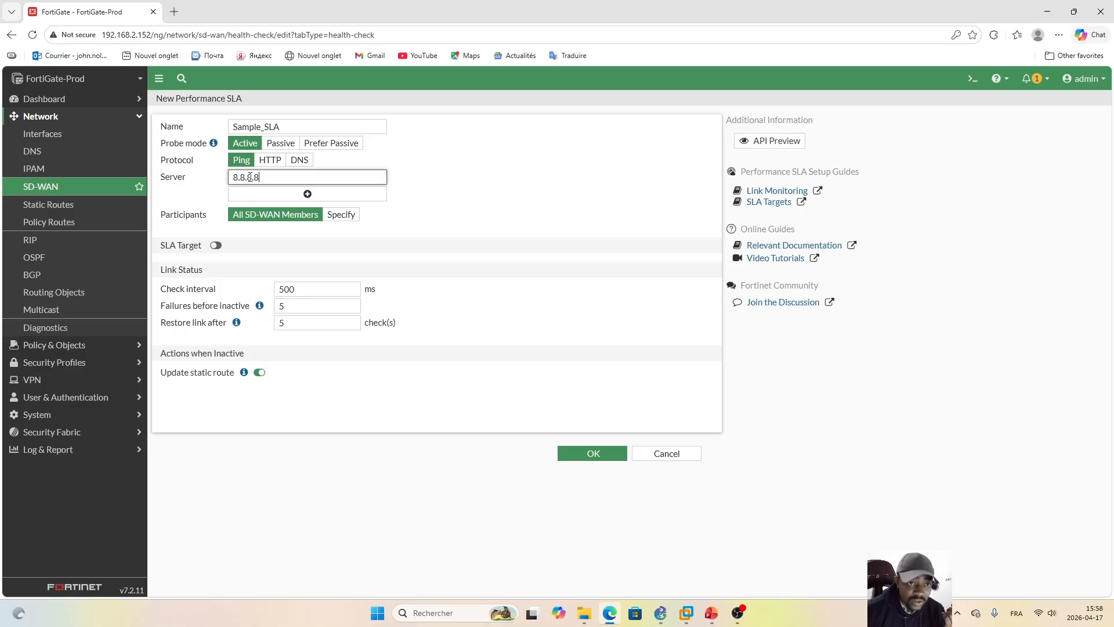
pyautogui.click(461, 148)
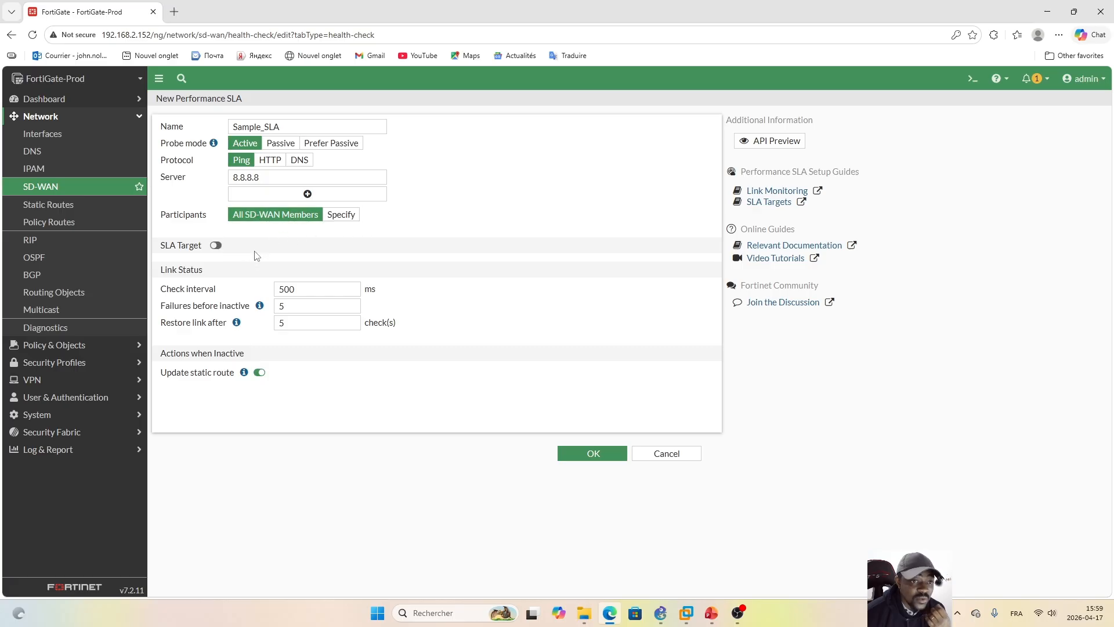
# Step: Enable the SLA target of Sample_SLA and set its latency threshold to 100 ms
pyautogui.click(216, 245)
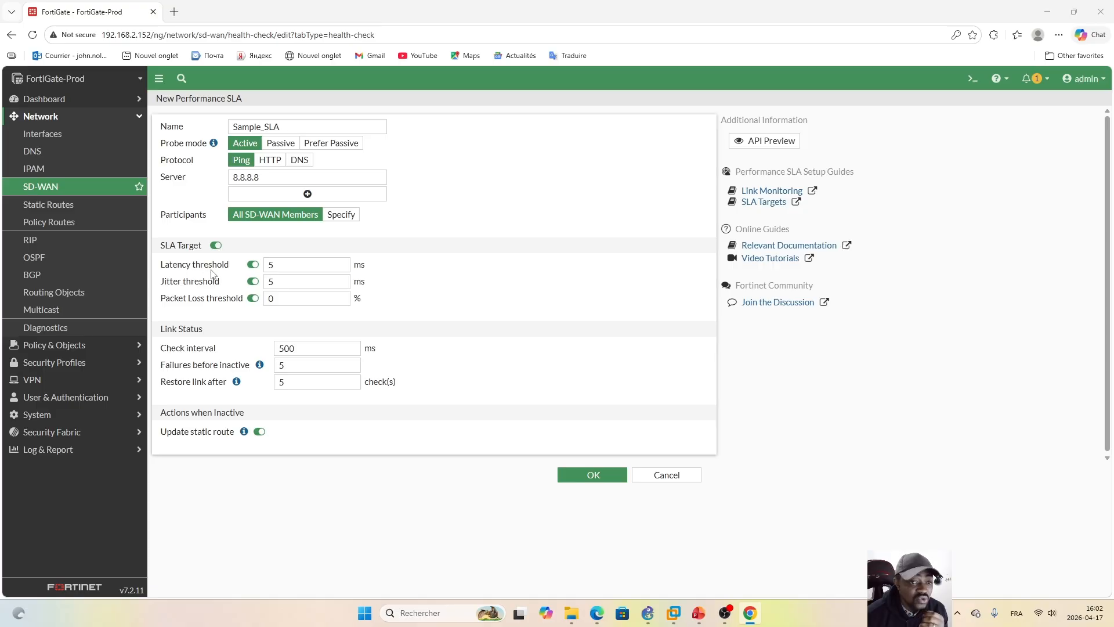
pyautogui.click(284, 265)
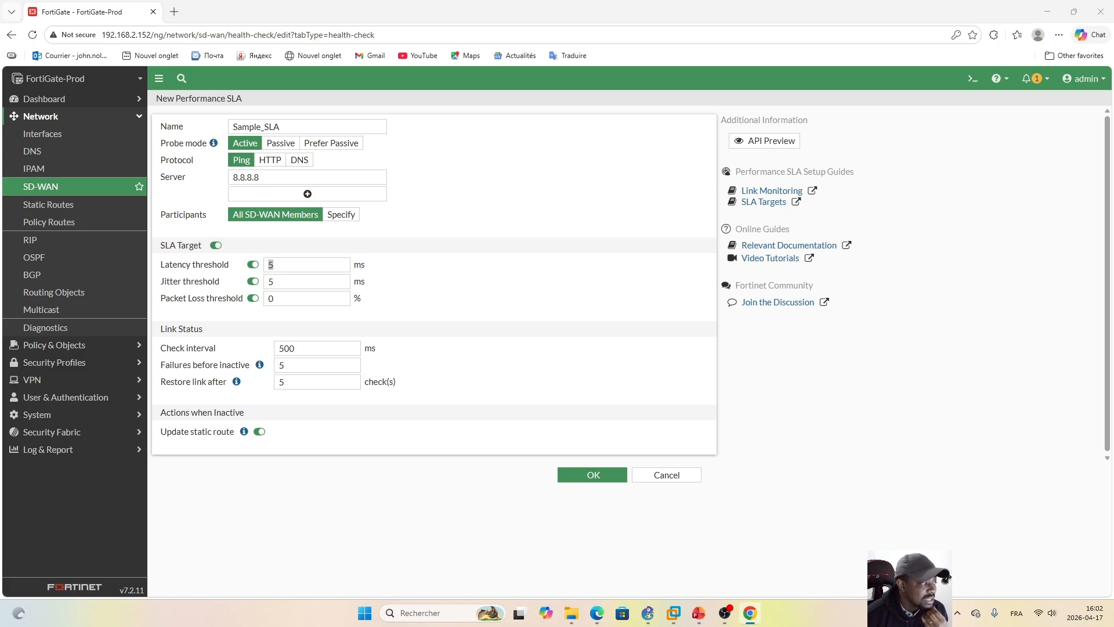
pyautogui.doubleClick(279, 265)
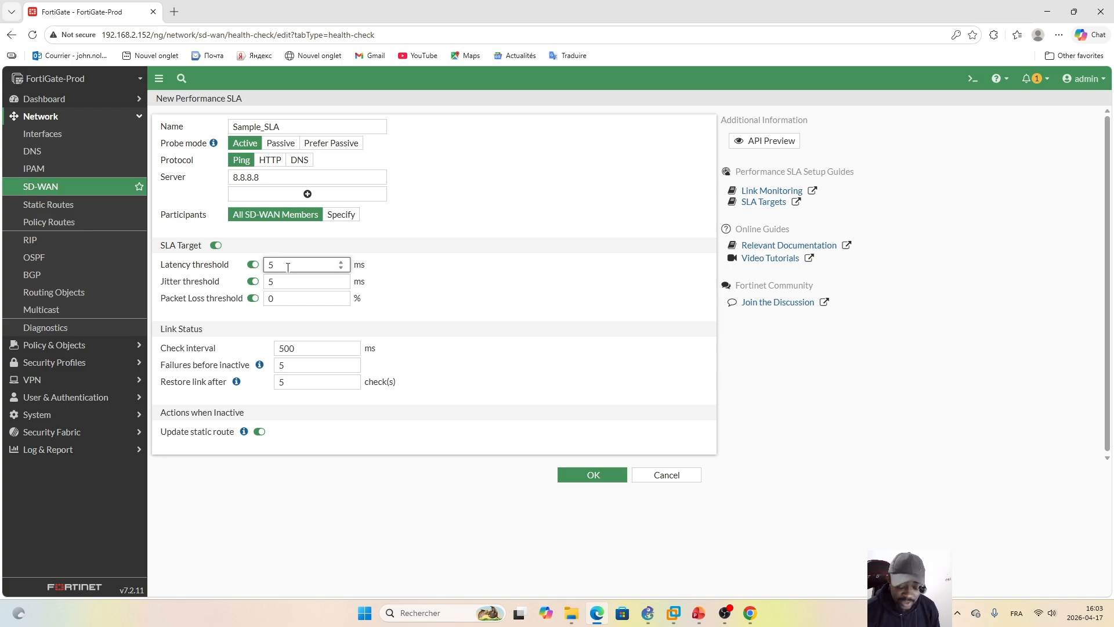
pyautogui.press('BackSpace')
pyautogui.write('100')
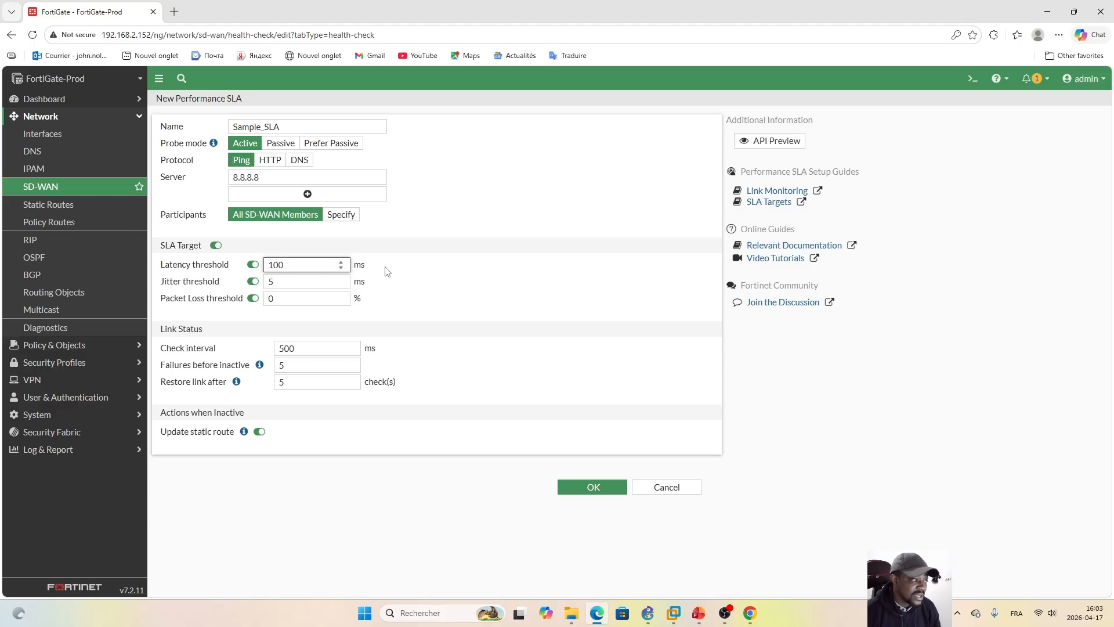
# Step: Change the latency threshold of Sample_SLA to 40 ms
pyautogui.doubleClick(291, 265)
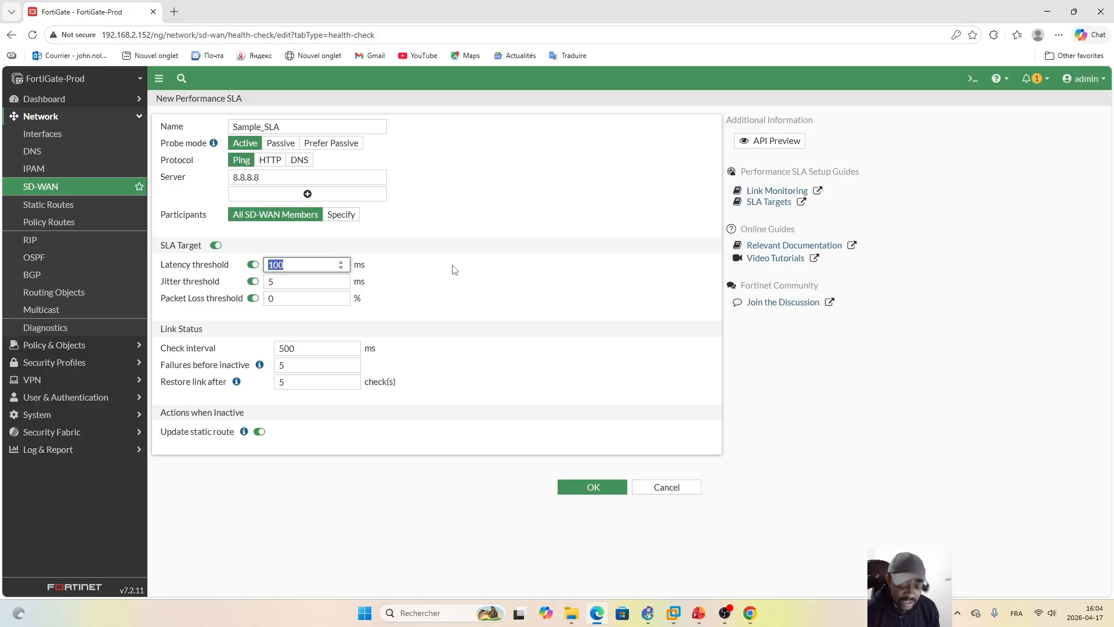
pyautogui.write('40')
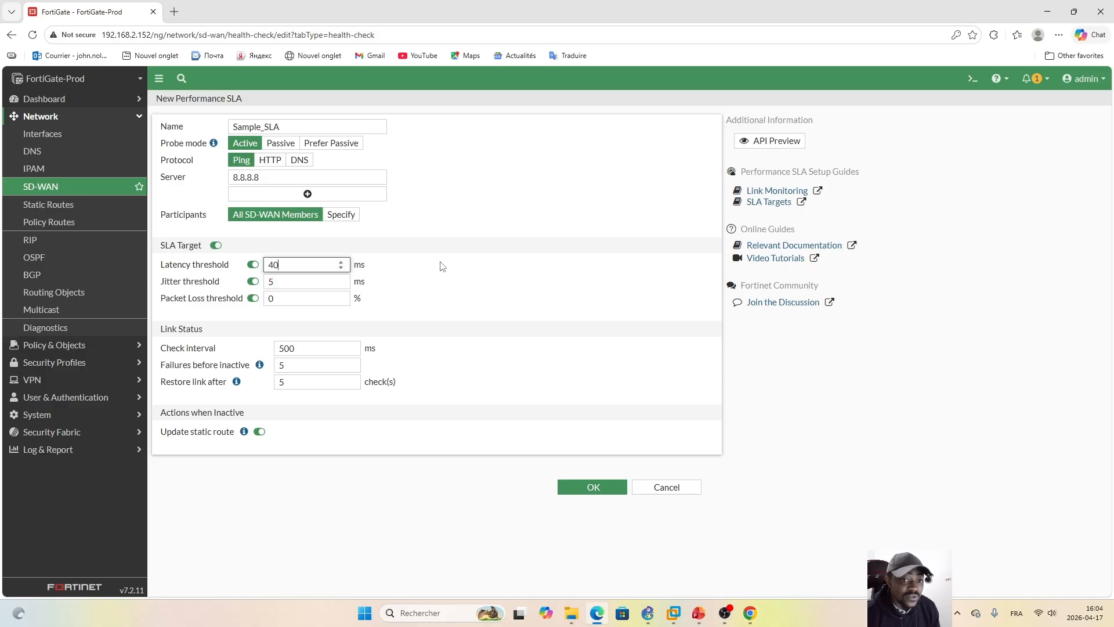
pyautogui.click(384, 266)
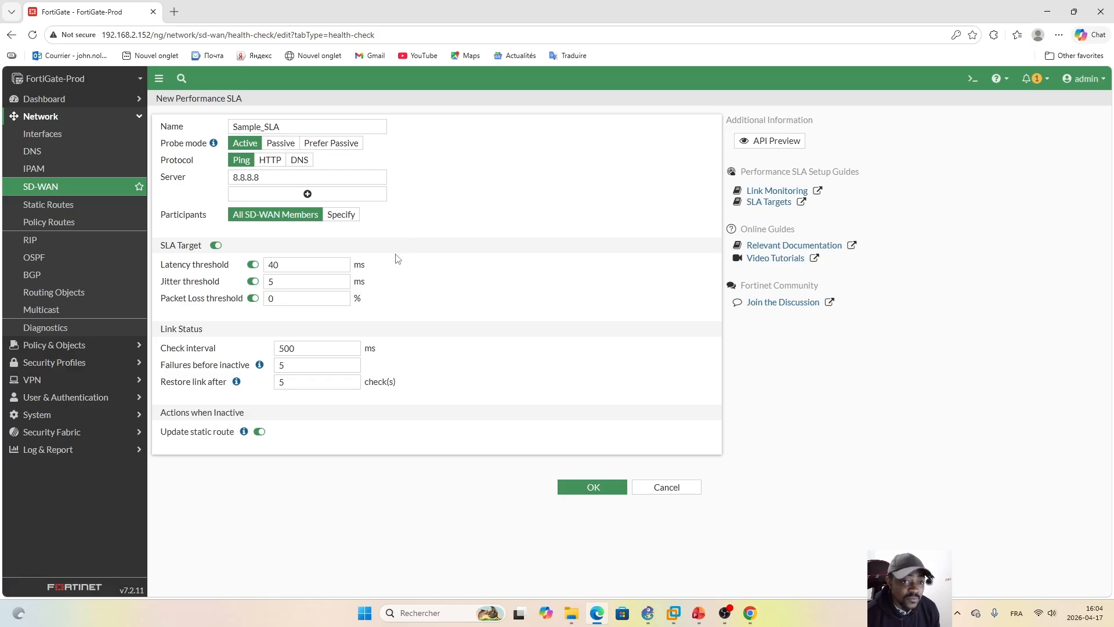
# Step: Set the latency threshold of Sample_SLA to 100 ms
pyautogui.moveTo(286, 265); pyautogui.dragTo(269, 266)
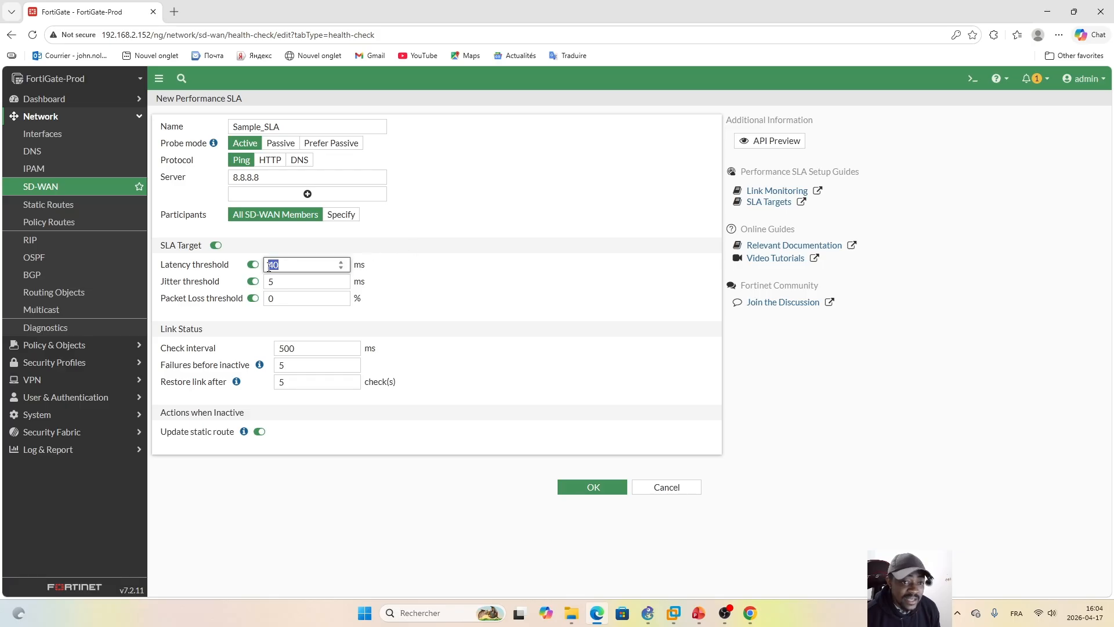
pyautogui.write('100')
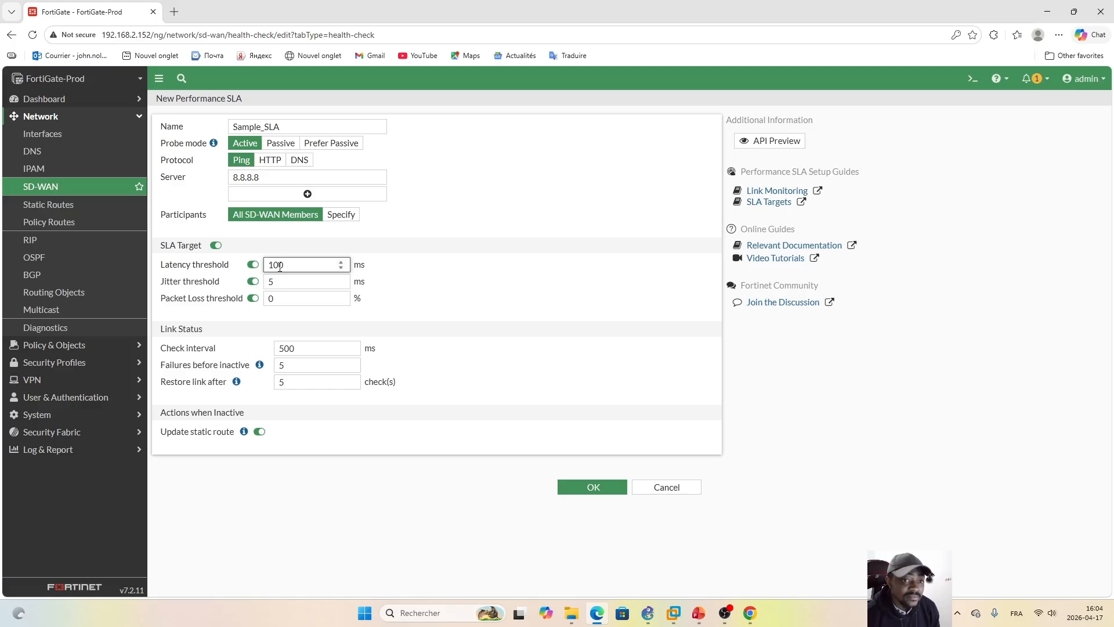
pyautogui.click(432, 268)
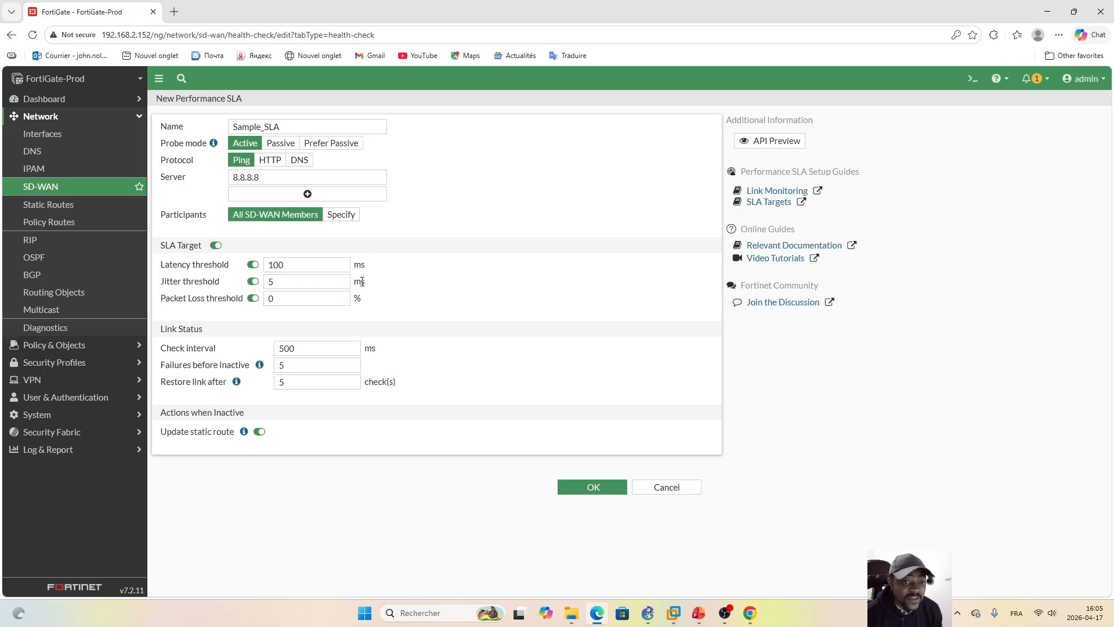
# Step: Set the jitter threshold of Sample_SLA to 10 ms
pyautogui.click(275, 281)
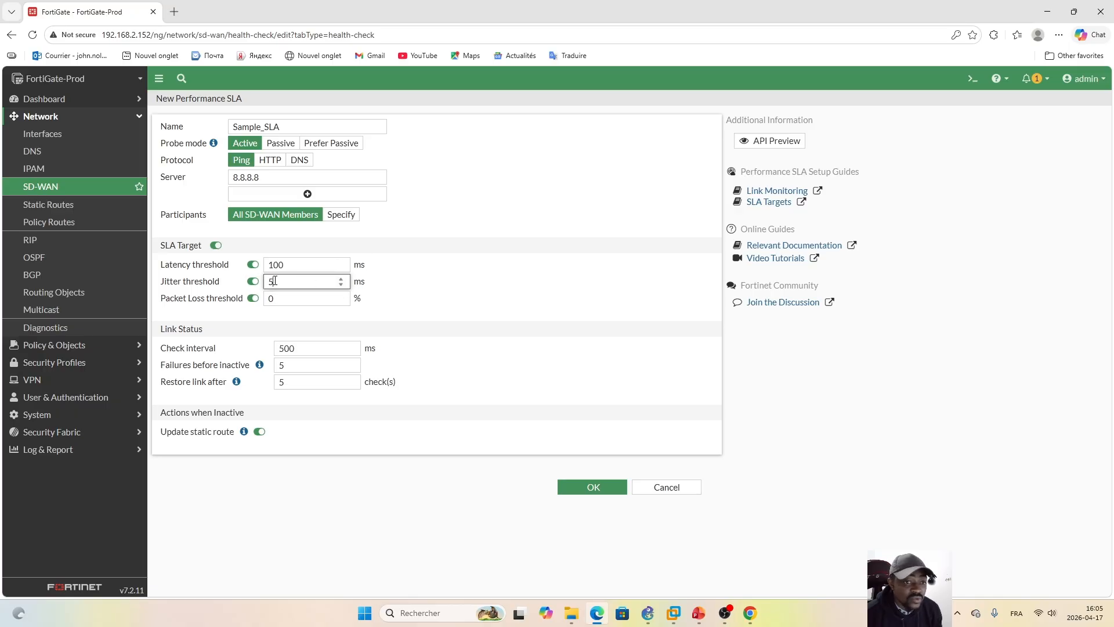
pyautogui.moveTo(275, 281); pyautogui.dragTo(267, 282)
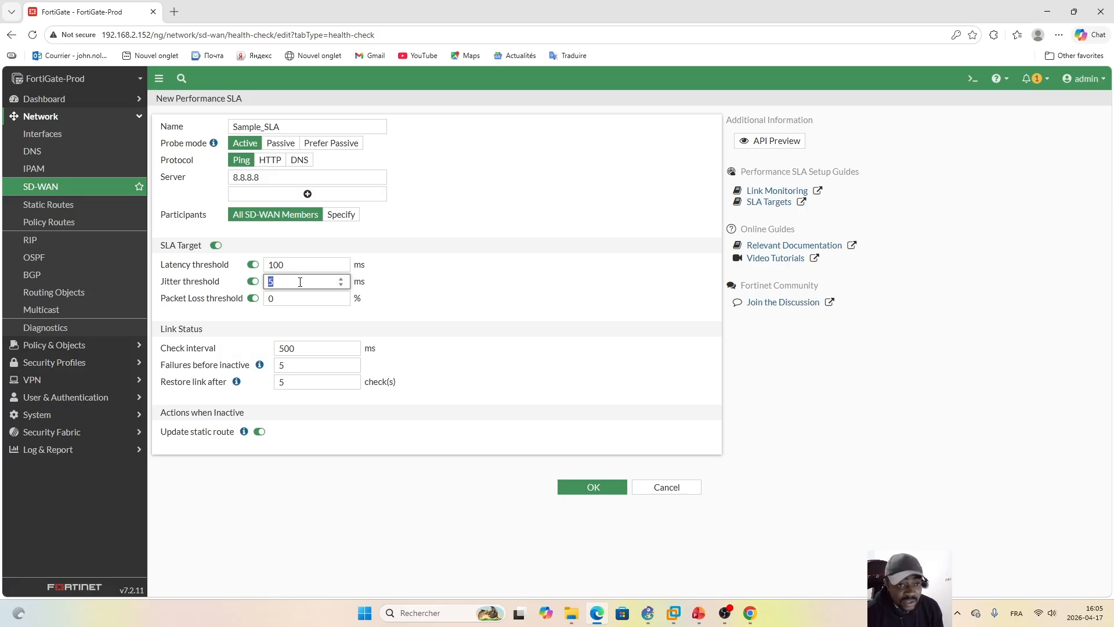
pyautogui.write('10')
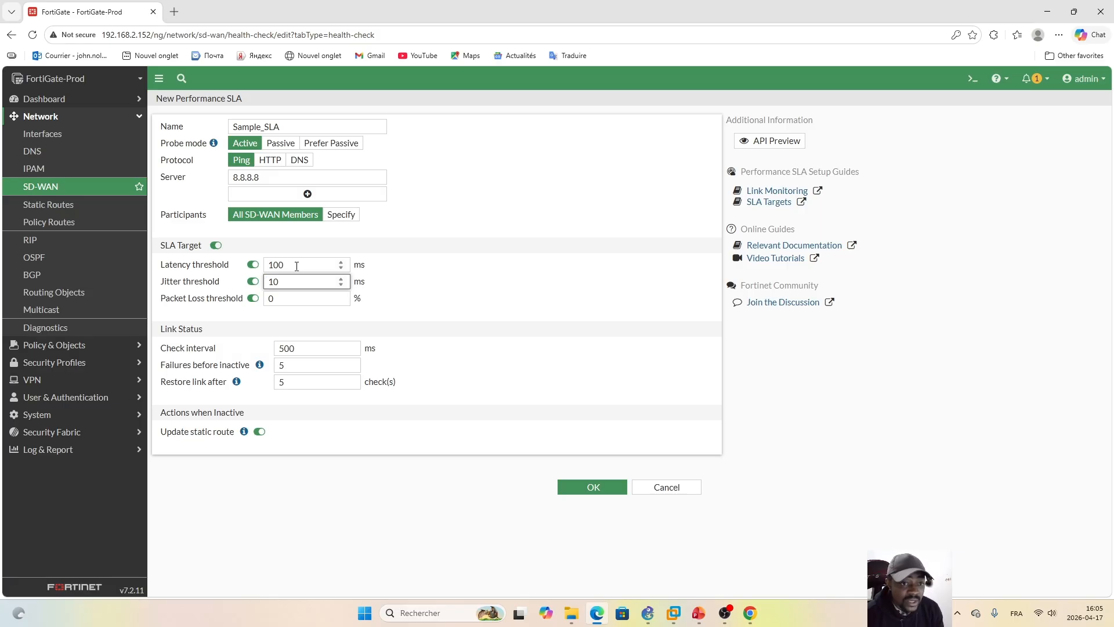
pyautogui.click(464, 282)
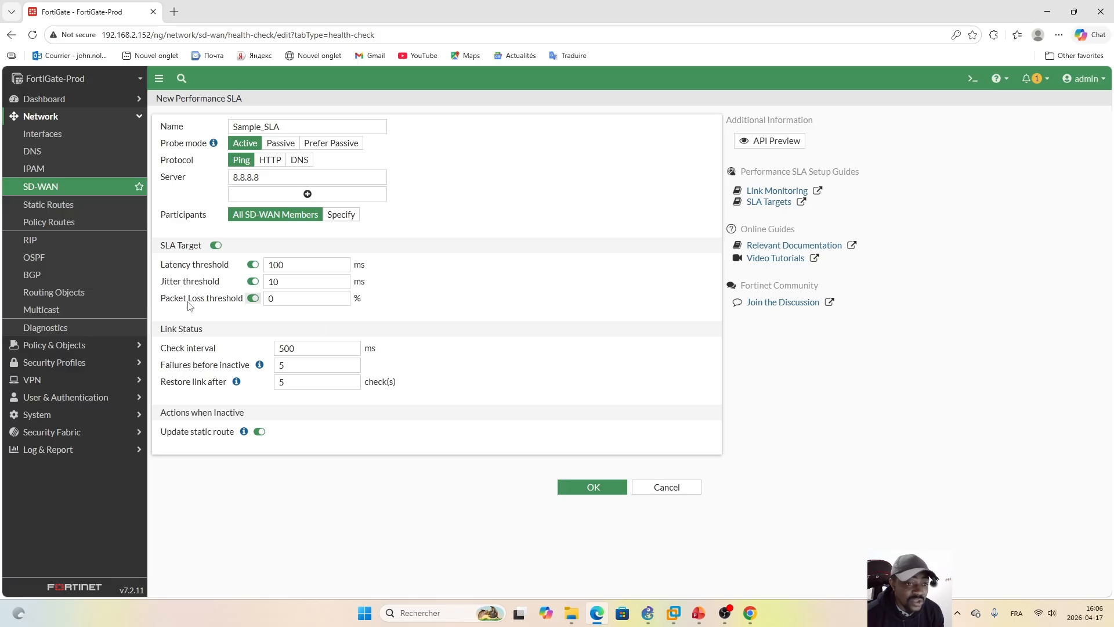
# Step: Set the packet loss threshold of Sample_SLA to 2 %
pyautogui.doubleClick(278, 299)
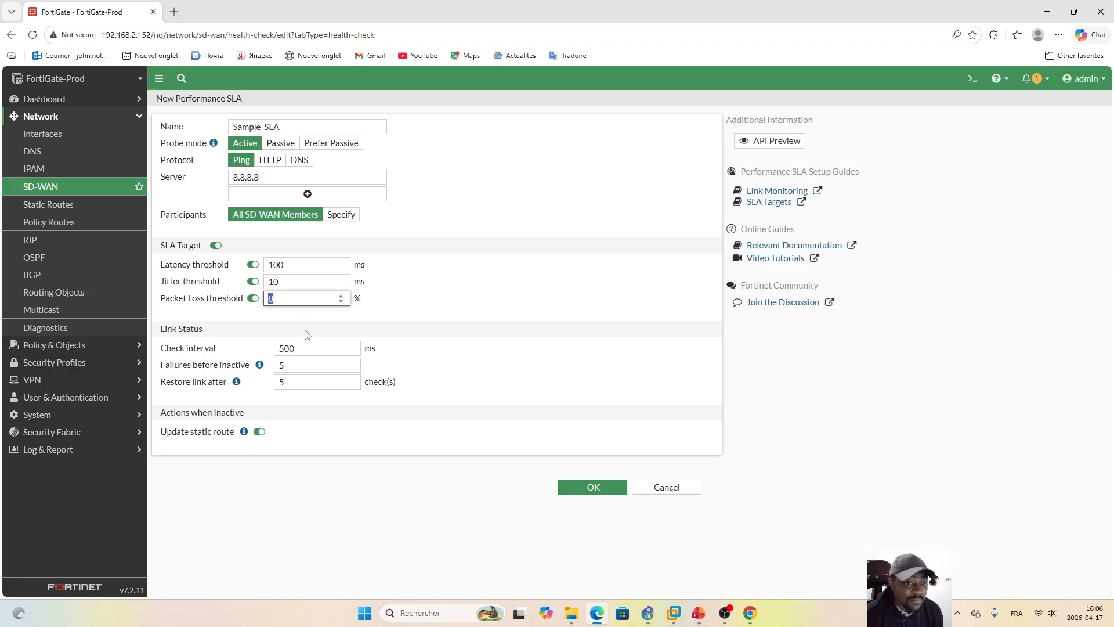
pyautogui.write('2')
pyautogui.click(461, 300)
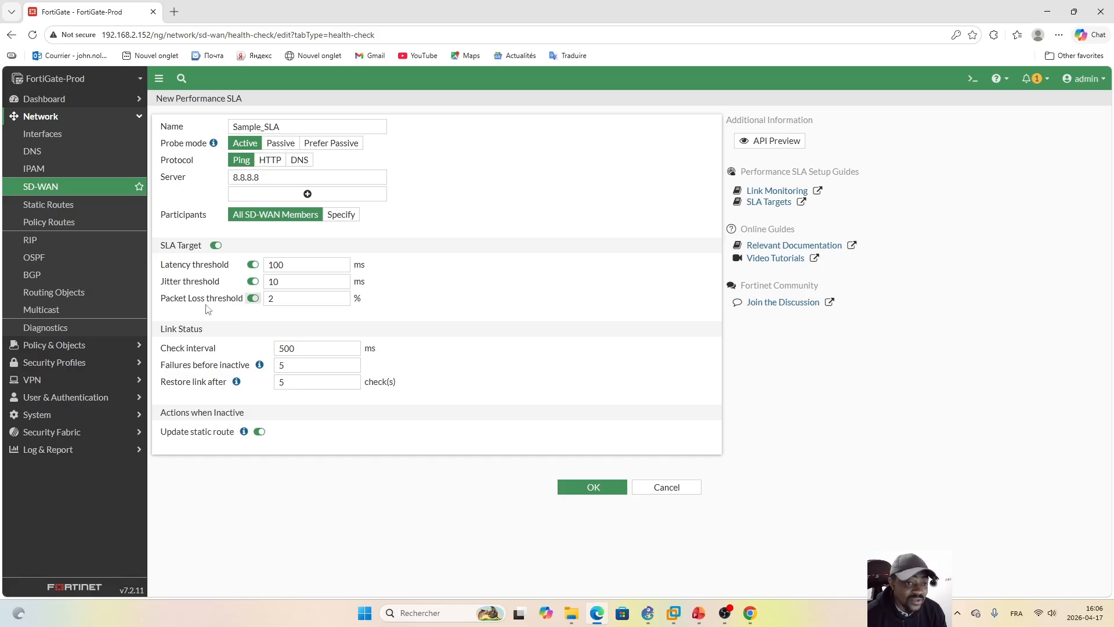
pyautogui.click(284, 297)
pyautogui.doubleClick(283, 297)
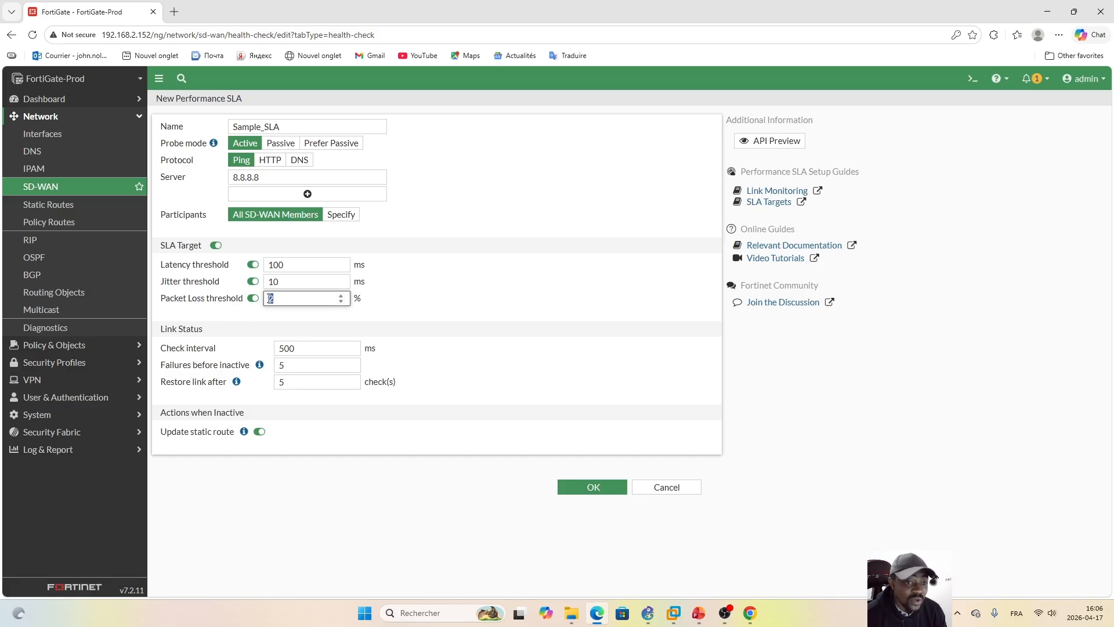
pyautogui.click(441, 315)
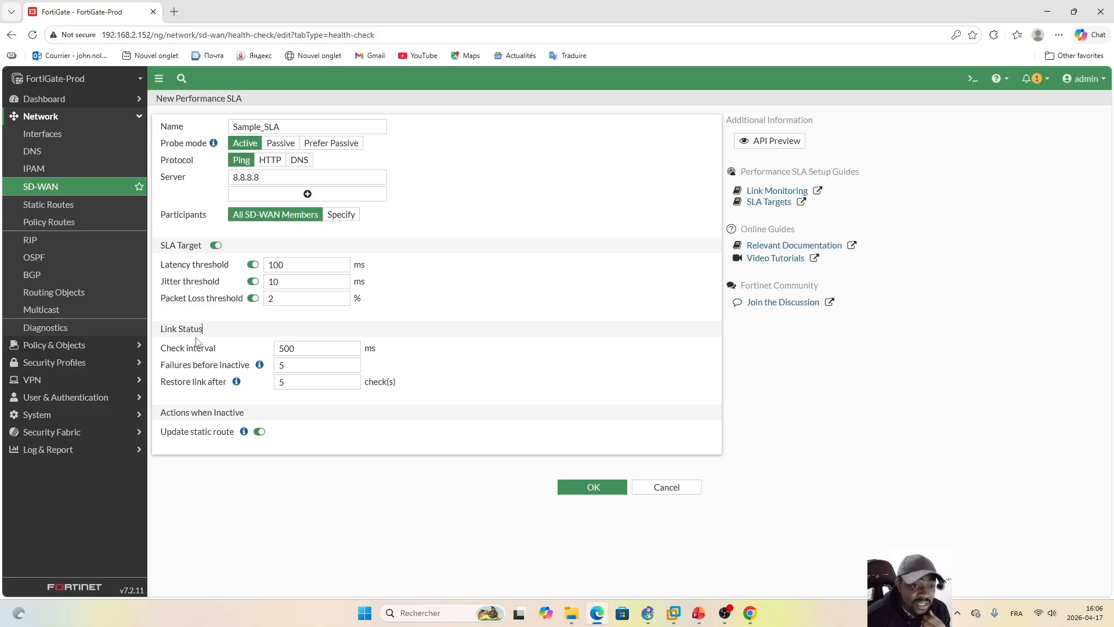
# Step: Examine the Rogers and Bell links in the GNS3 topology, and return to the FortiGate performance SLA form
pyautogui.click(650, 614)
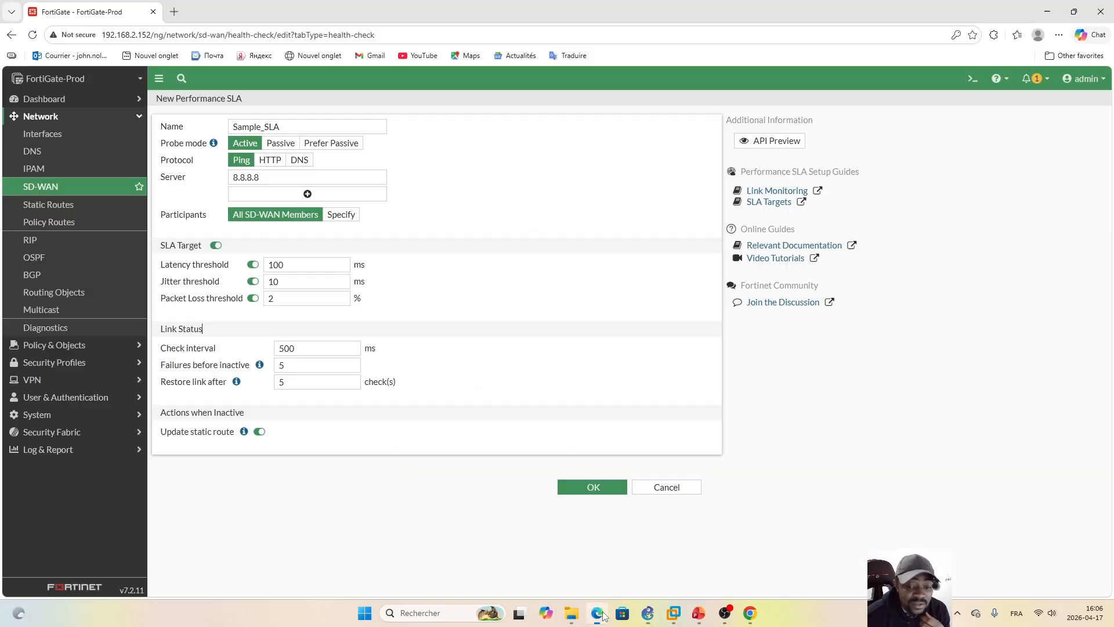
pyautogui.click(597, 613)
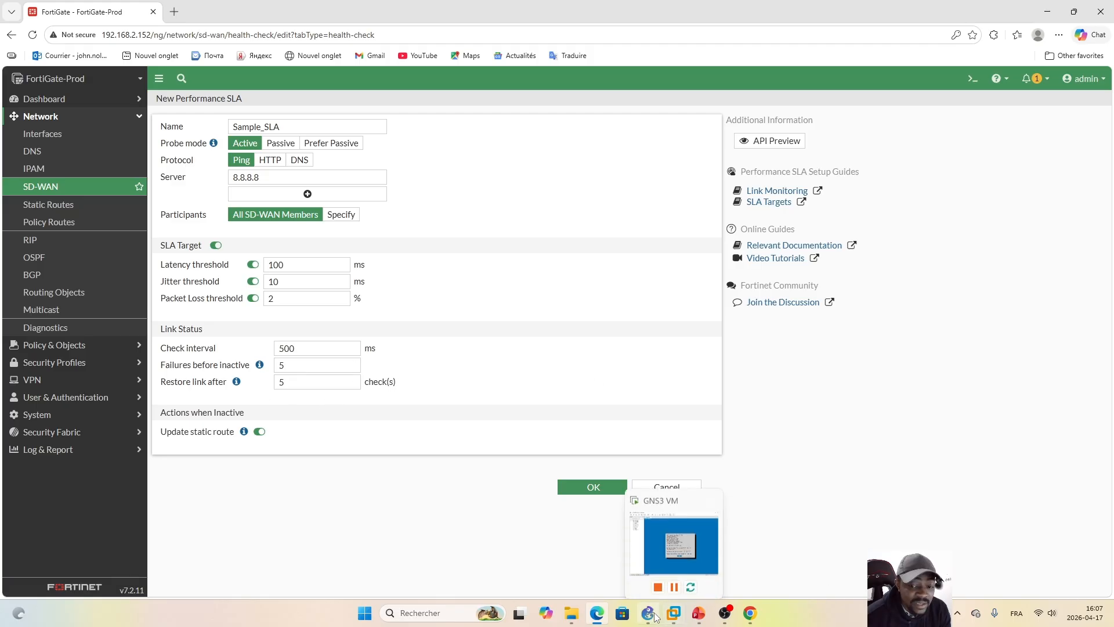
pyautogui.click(673, 548)
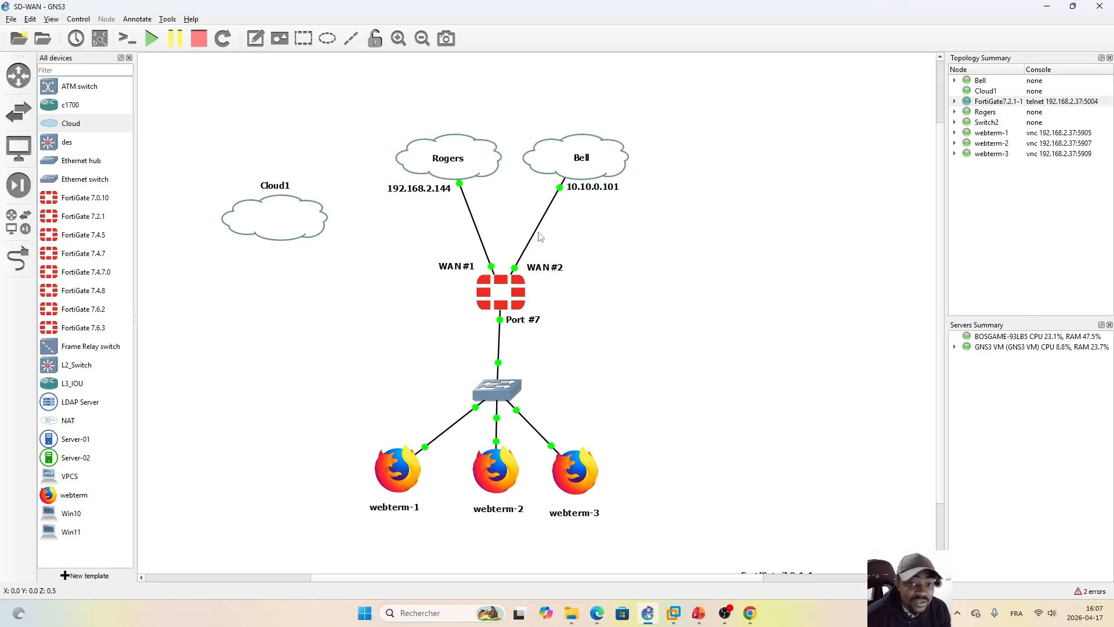
pyautogui.click(597, 614)
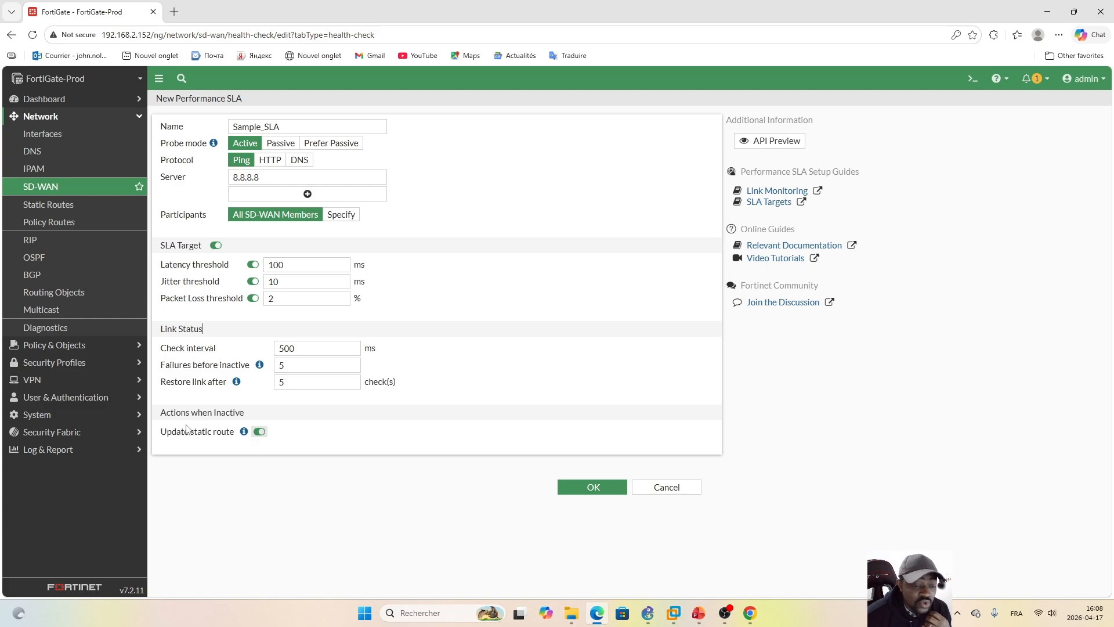
# Step: Save the Sample_SLA performance SLA and display its latency graph
pyautogui.moveTo(245, 439)
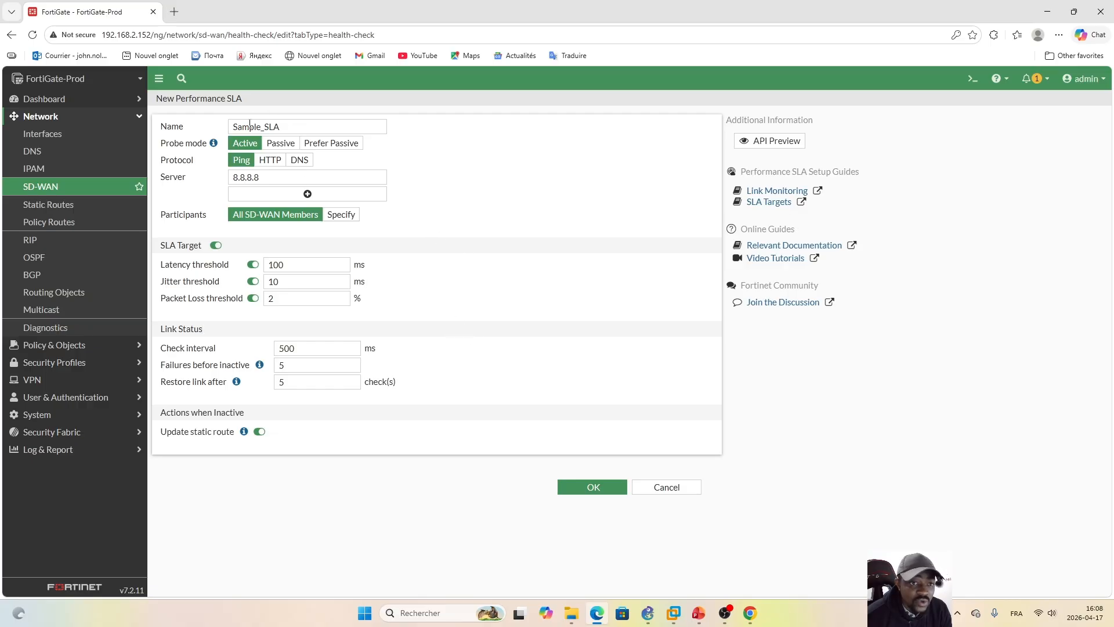
pyautogui.click(587, 490)
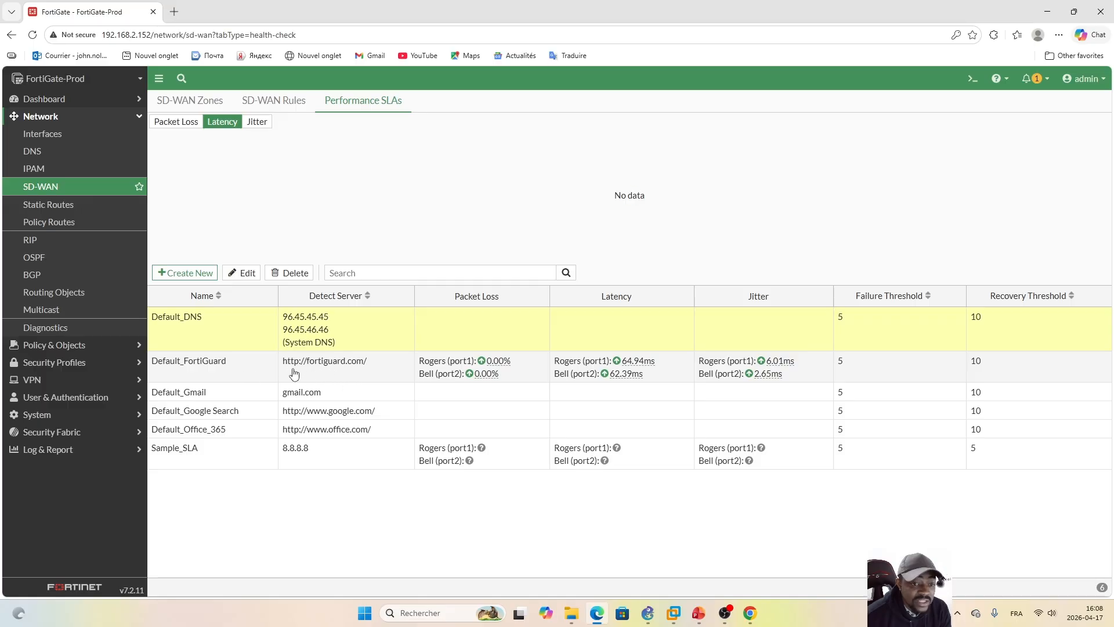
pyautogui.click(339, 465)
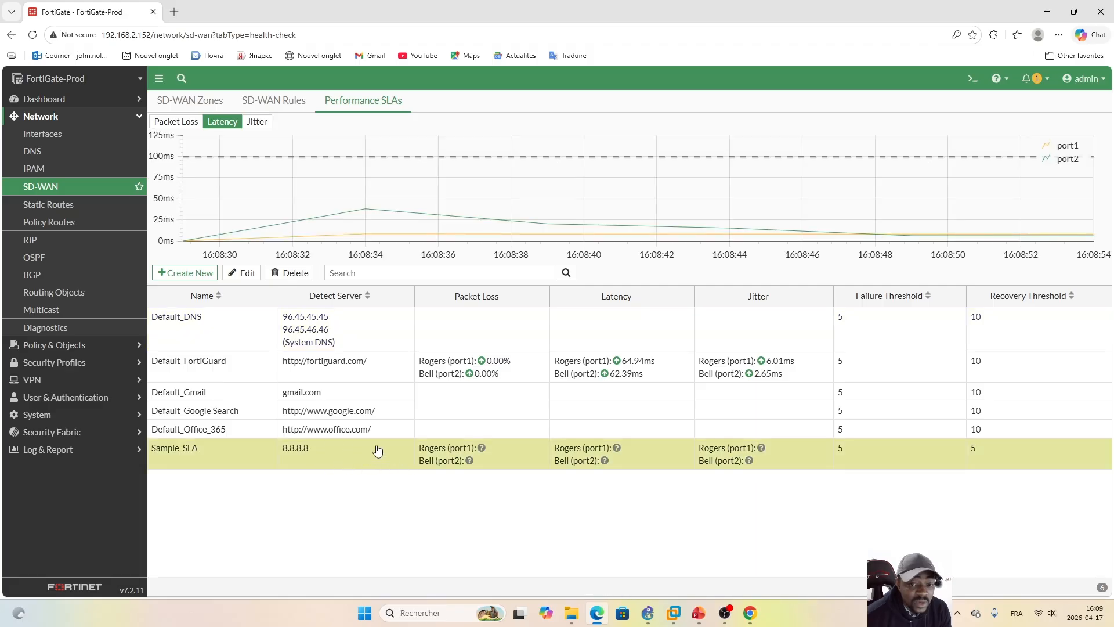
# Step: Review the latency graph and SLA settings of Default_FortiGuard without changing them, and return to the Sample_SLA latency graph
pyautogui.click(383, 370)
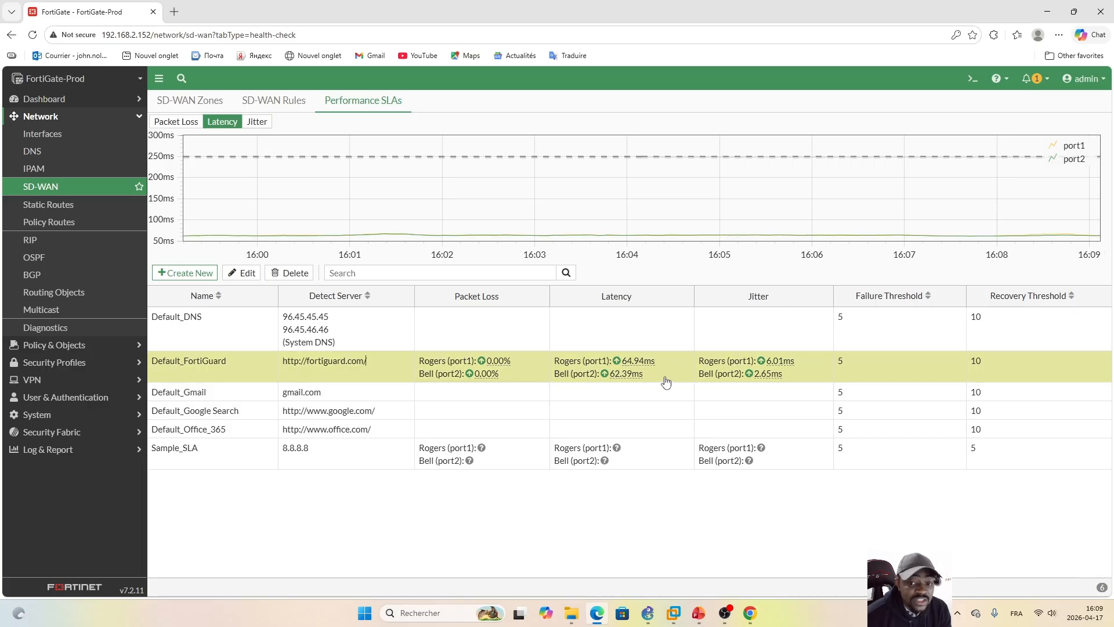
pyautogui.doubleClick(524, 371)
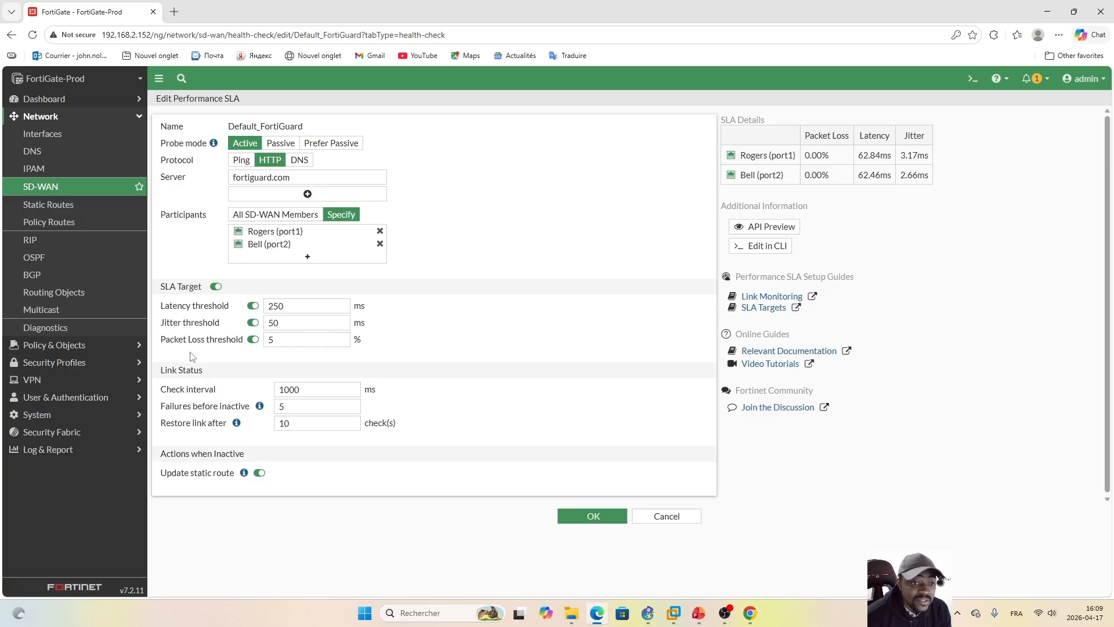
pyautogui.click(667, 516)
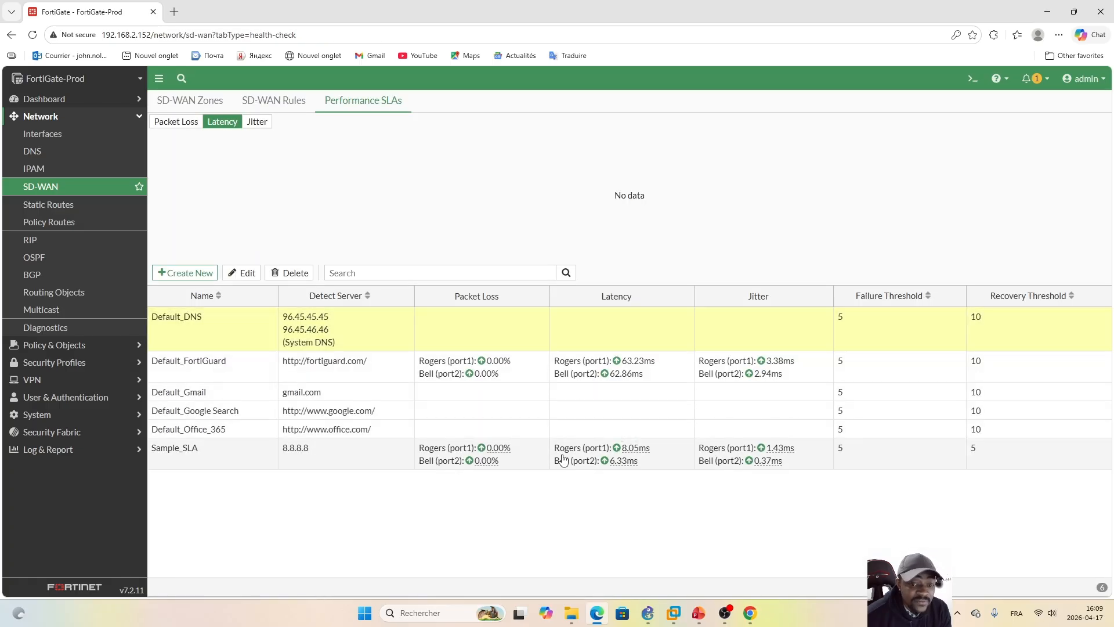
pyautogui.click(349, 459)
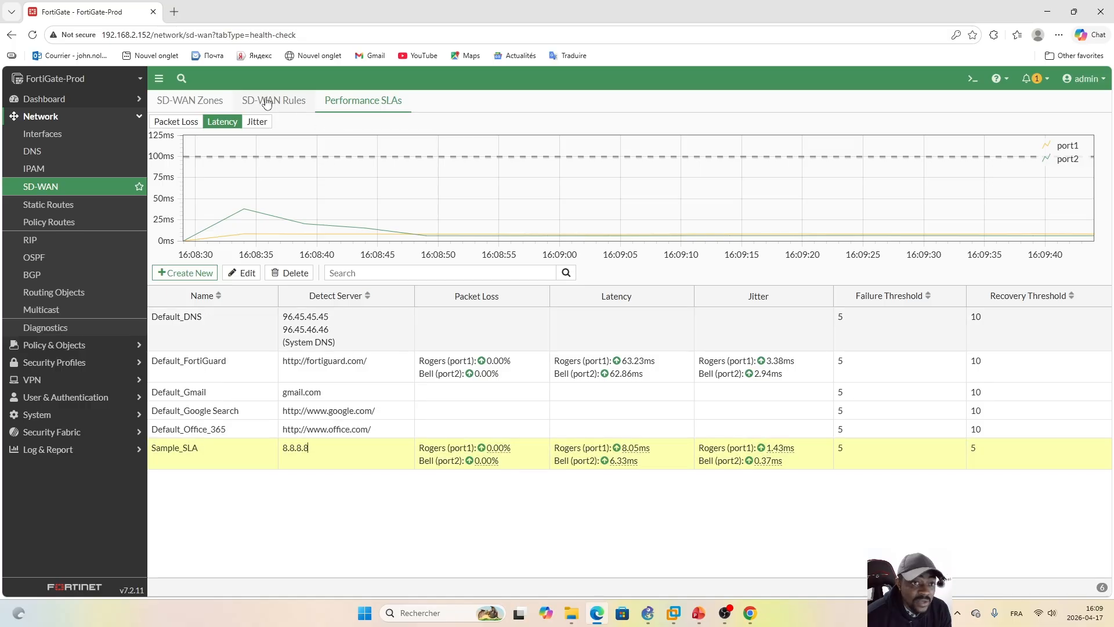
# Step: Check the SD-WAN rules, and consult the Activities slide in PowerPoint and the GNS3 topology before returning to FortiGate
pyautogui.click(267, 102)
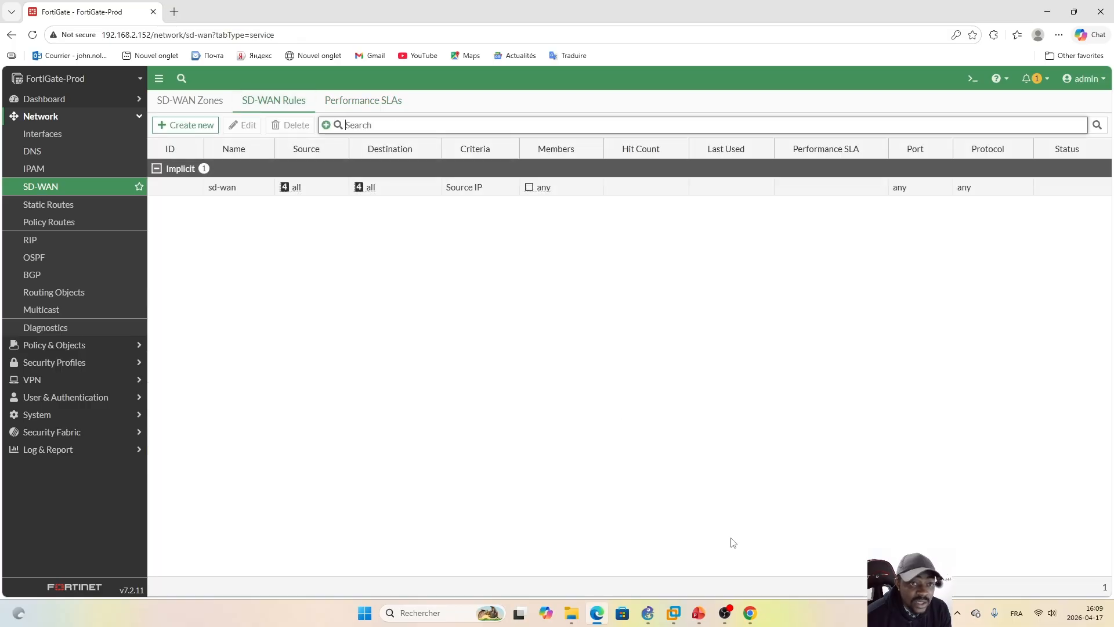
pyautogui.click(699, 613)
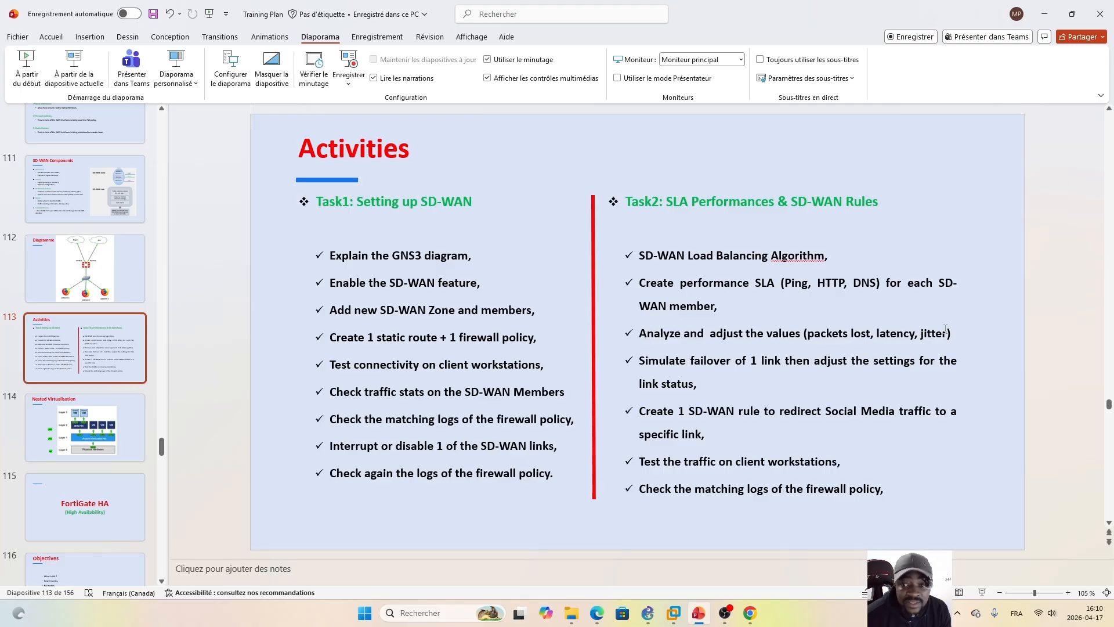
pyautogui.click(646, 615)
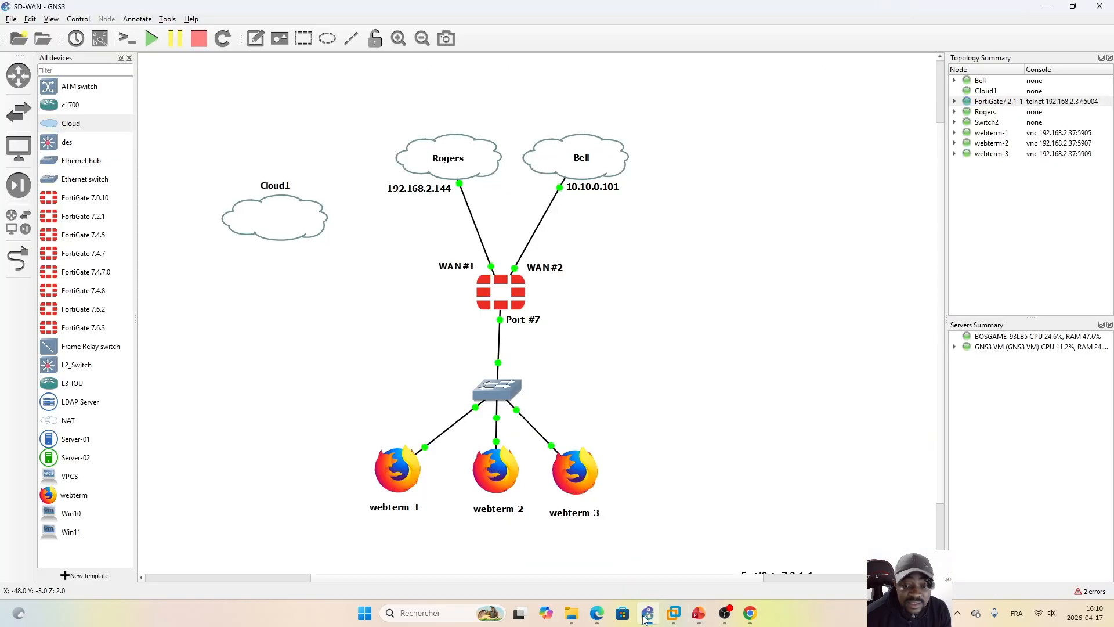
pyautogui.click(597, 613)
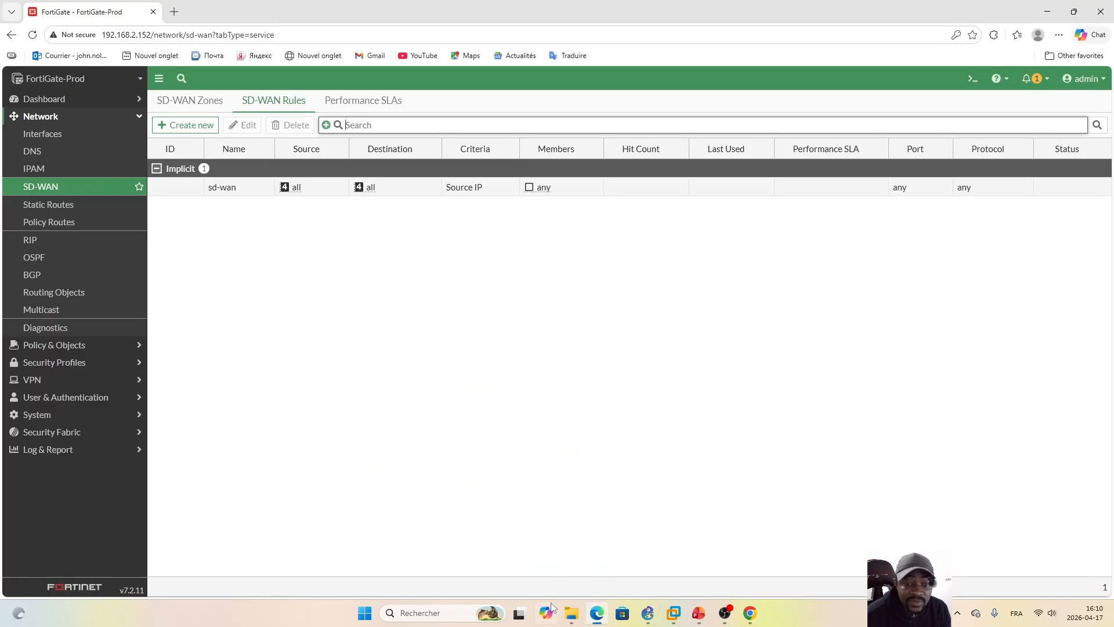
# Step: Open the Sample_SLA performance SLA for editing and set its latency threshold to 150 ms
pyautogui.click(354, 102)
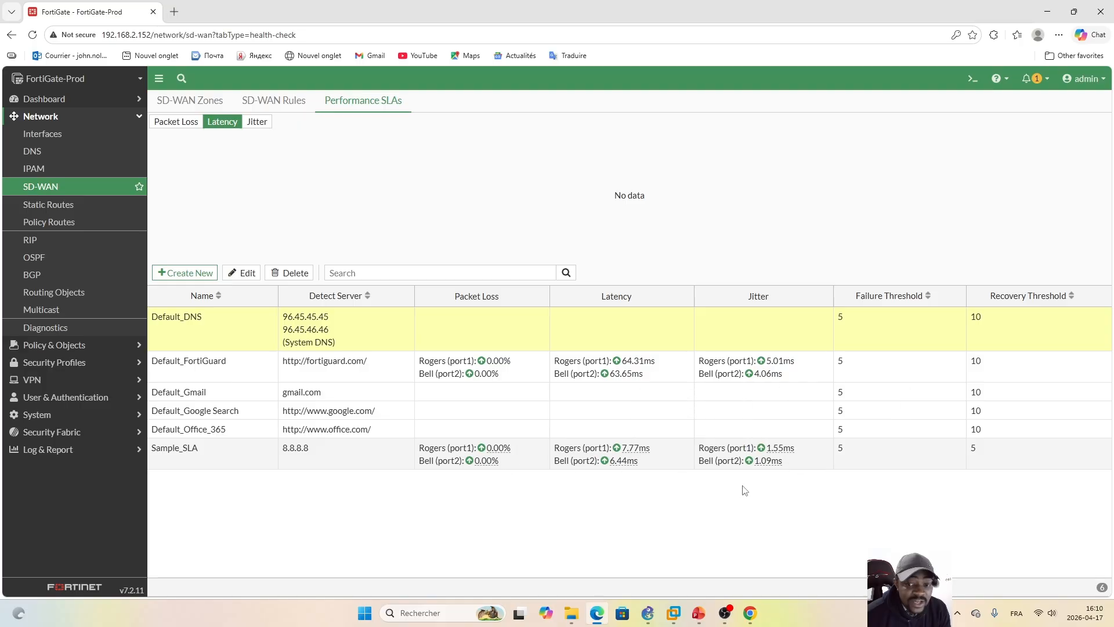
pyautogui.doubleClick(378, 459)
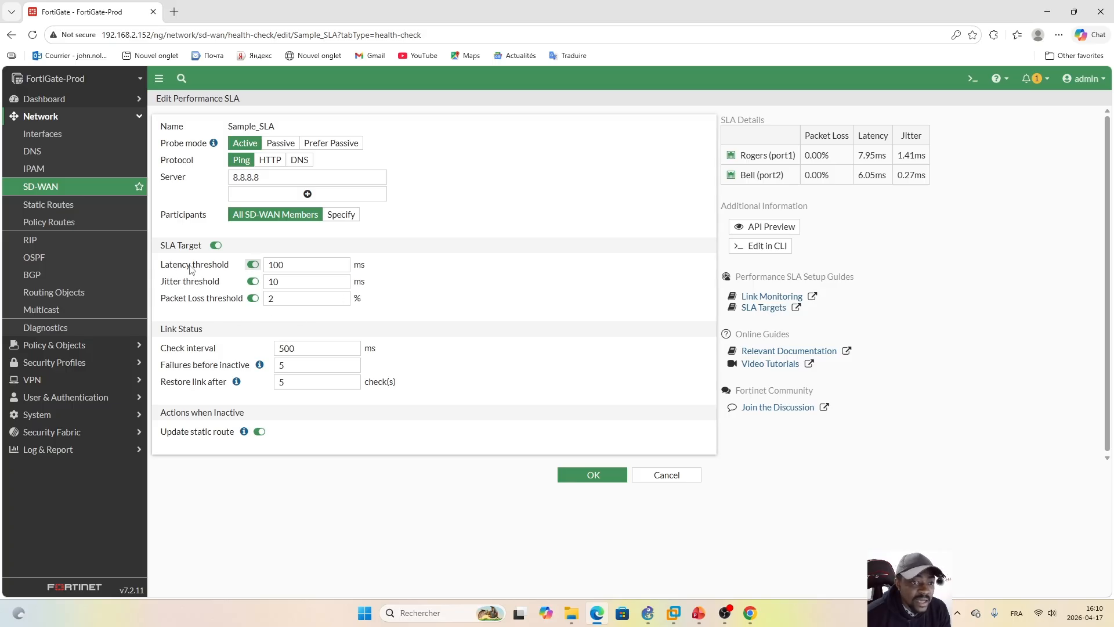
pyautogui.click(291, 265)
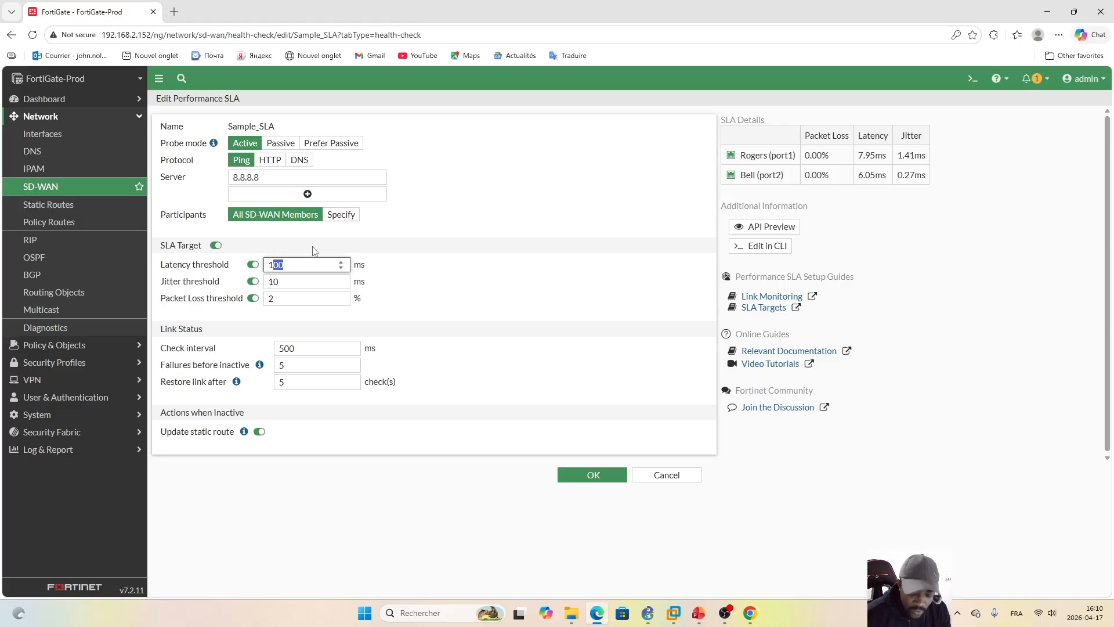
pyautogui.write('15')
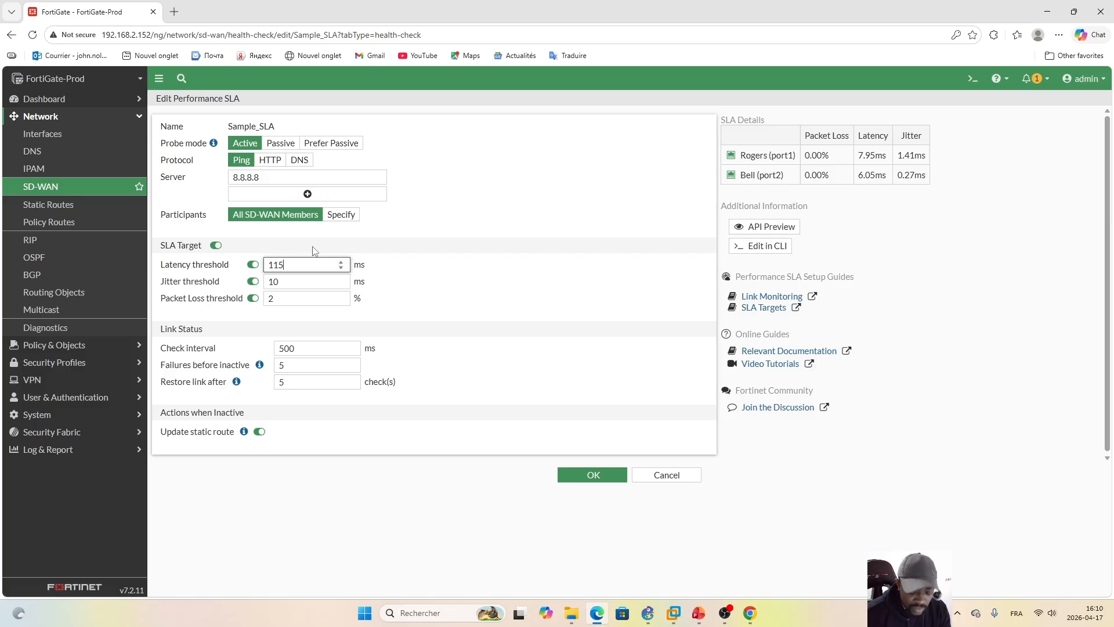
pyautogui.write('050')
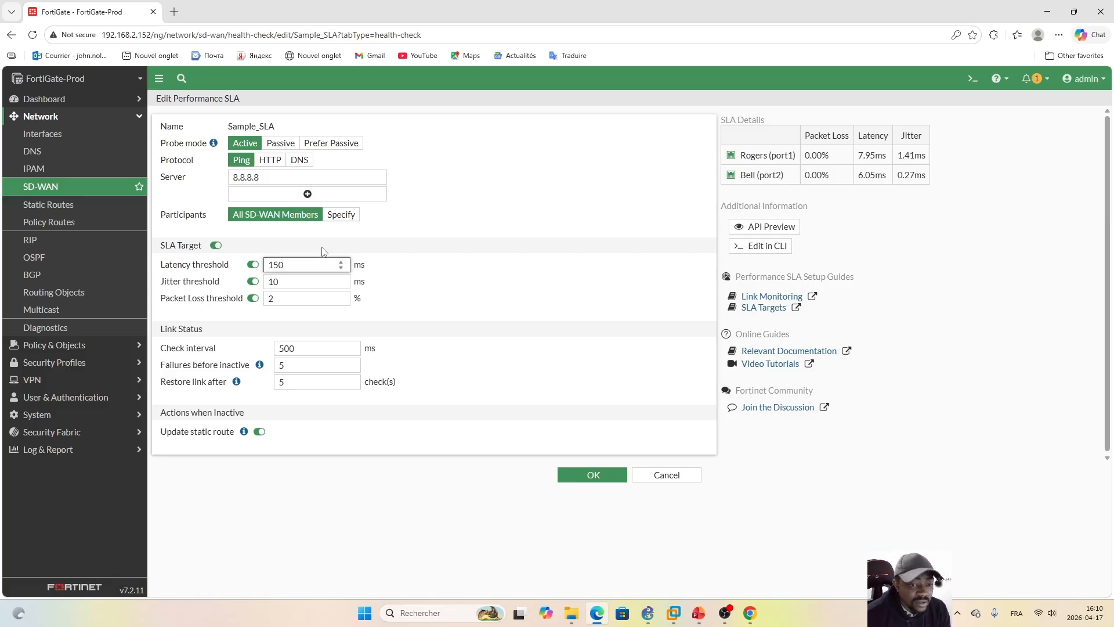
pyautogui.click(520, 295)
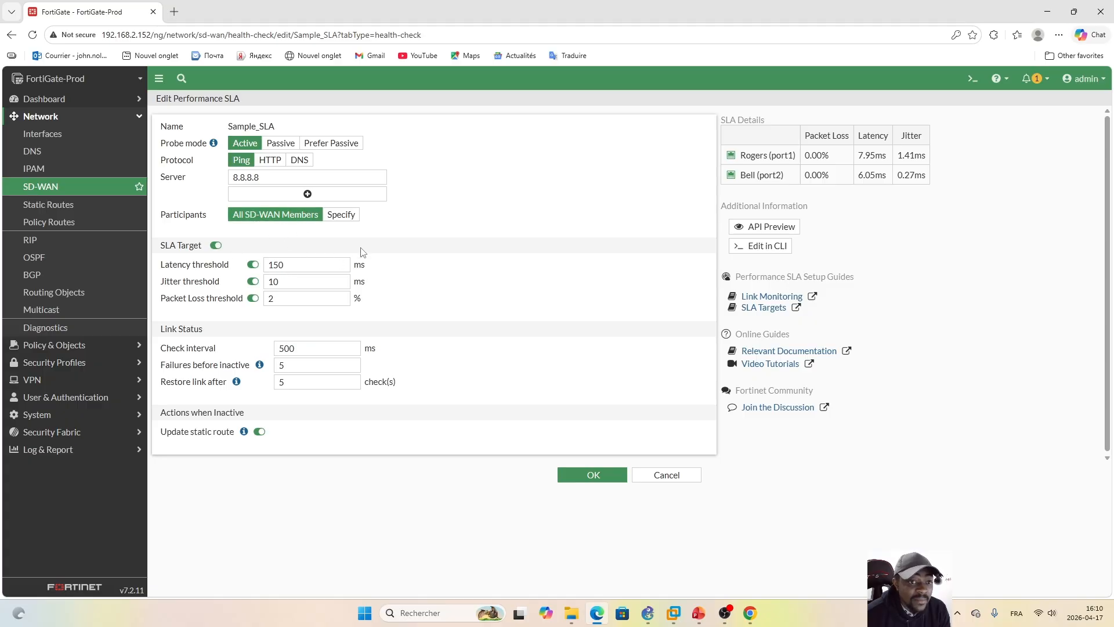
# Step: Change the latency threshold of Sample_SLA to 50 ms and save the performance SLA
pyautogui.click(275, 265)
pyautogui.press('BackSpace')
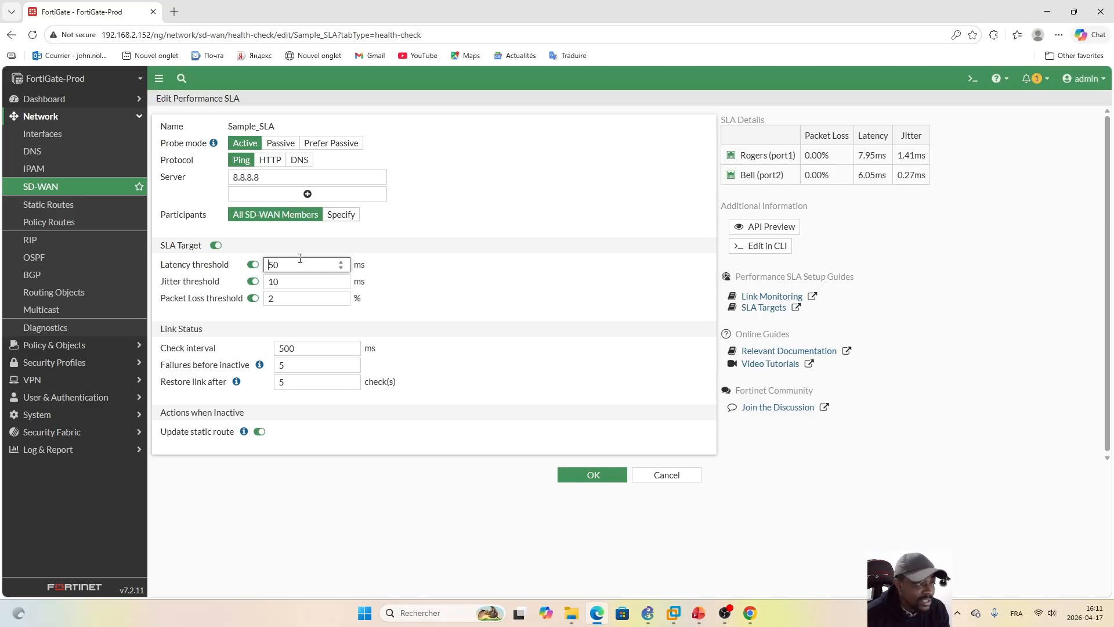
pyautogui.click(593, 475)
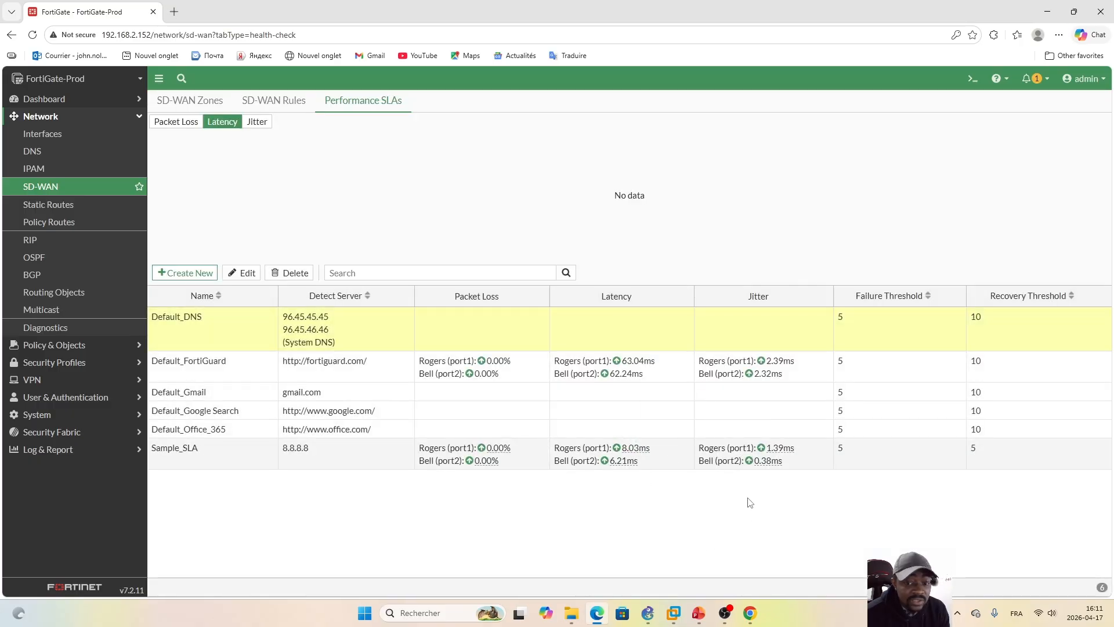
# Step: Switch to PowerPoint to review the Task2 list on the Activities slide
pyautogui.click(699, 619)
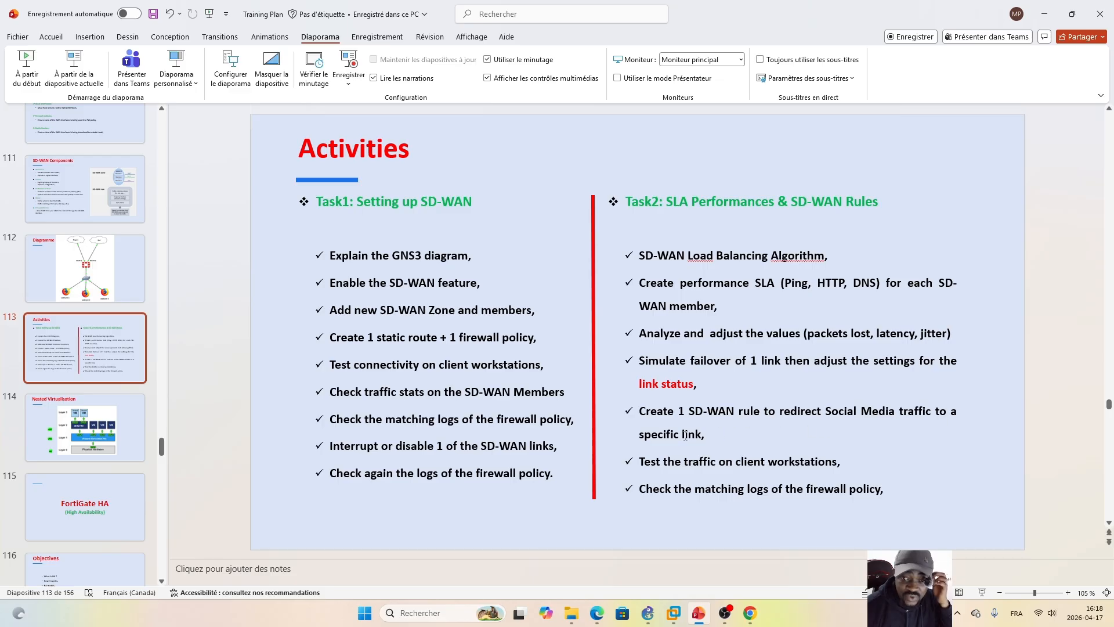
# Step: Switch to the FortiGate browser window and start creating a new SD-WAN rule
pyautogui.click(597, 613)
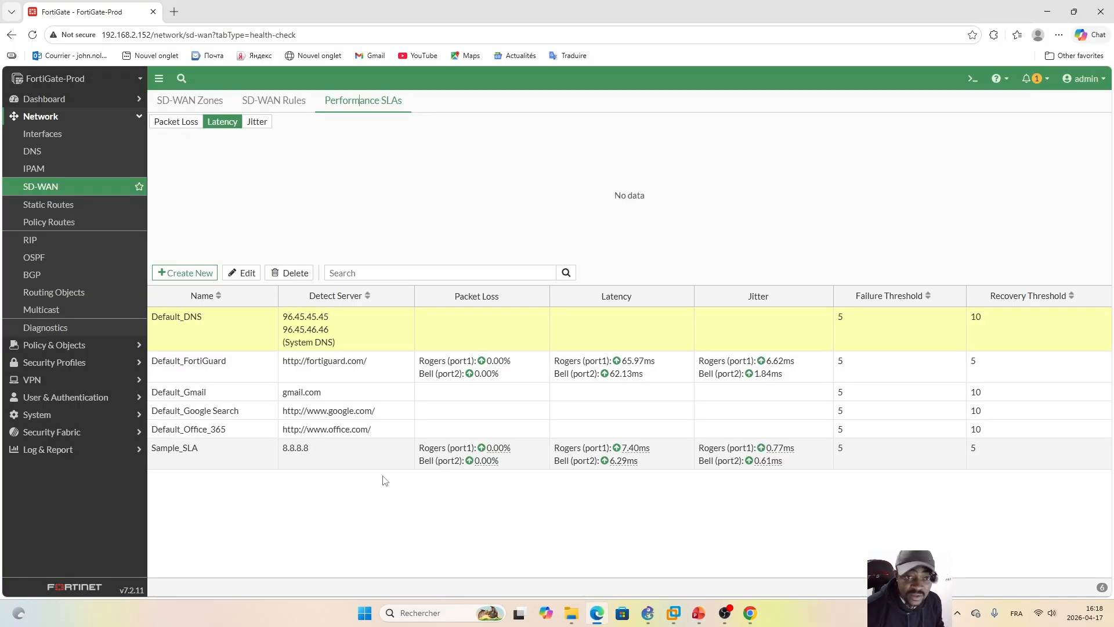
pyautogui.click(266, 103)
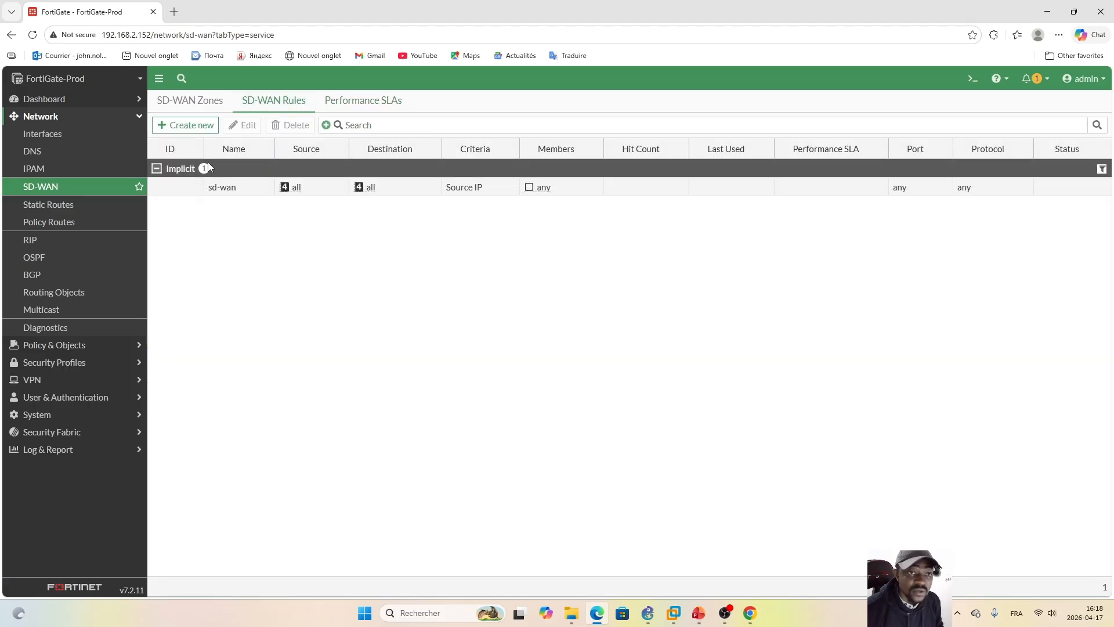
pyautogui.click(186, 124)
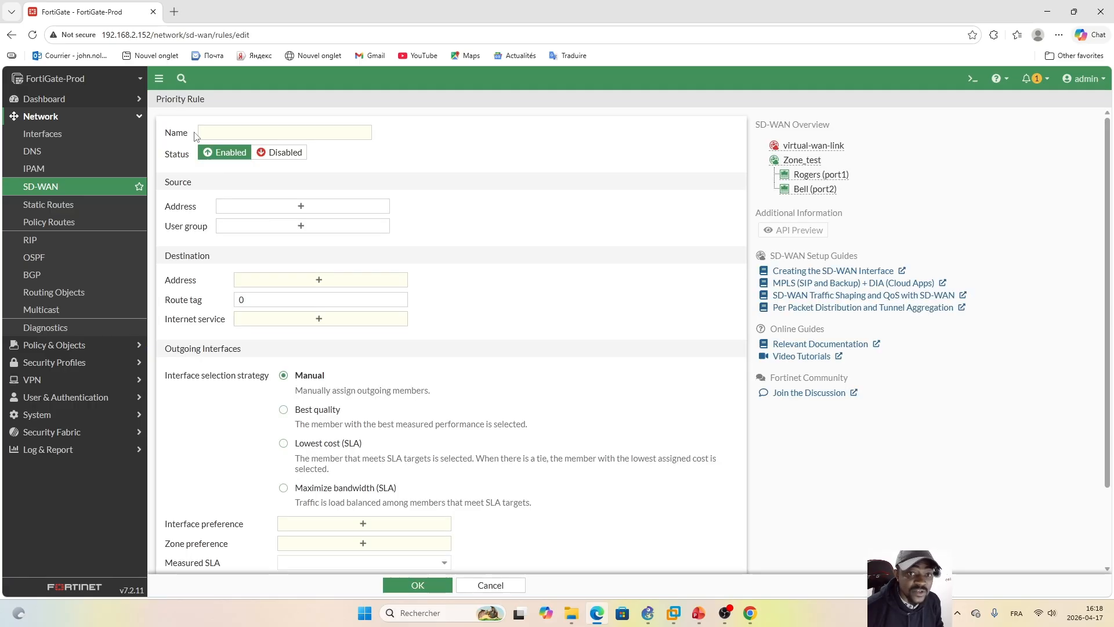
# Step: Name the new SD-WAN rule SD_Rule_Facebook
pyautogui.click(298, 132)
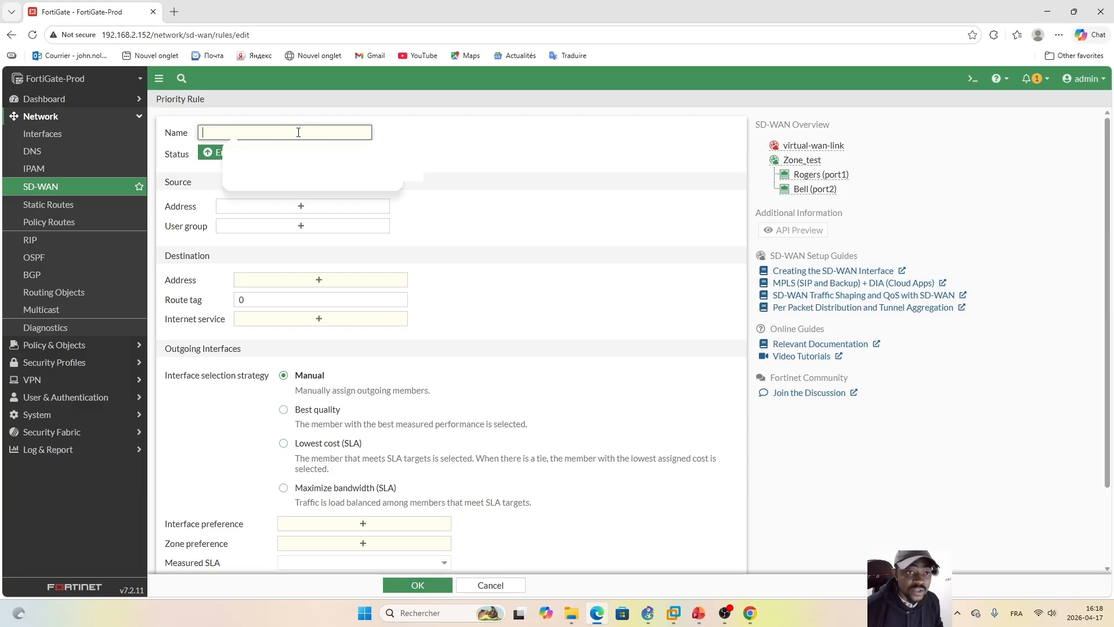
pyautogui.press('capslock')
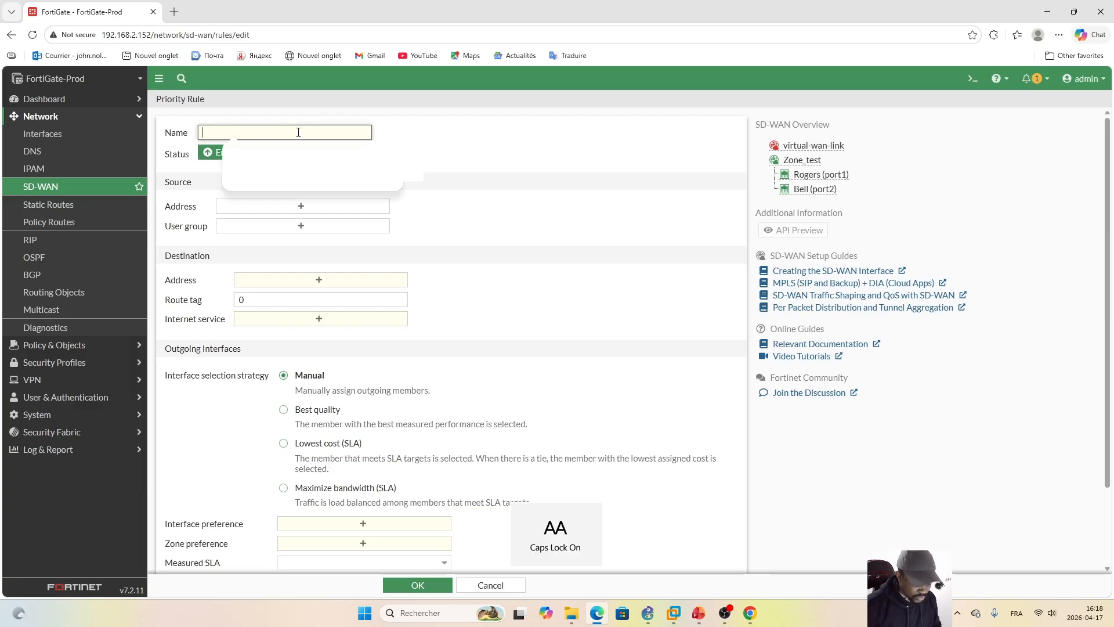
pyautogui.write('SD')
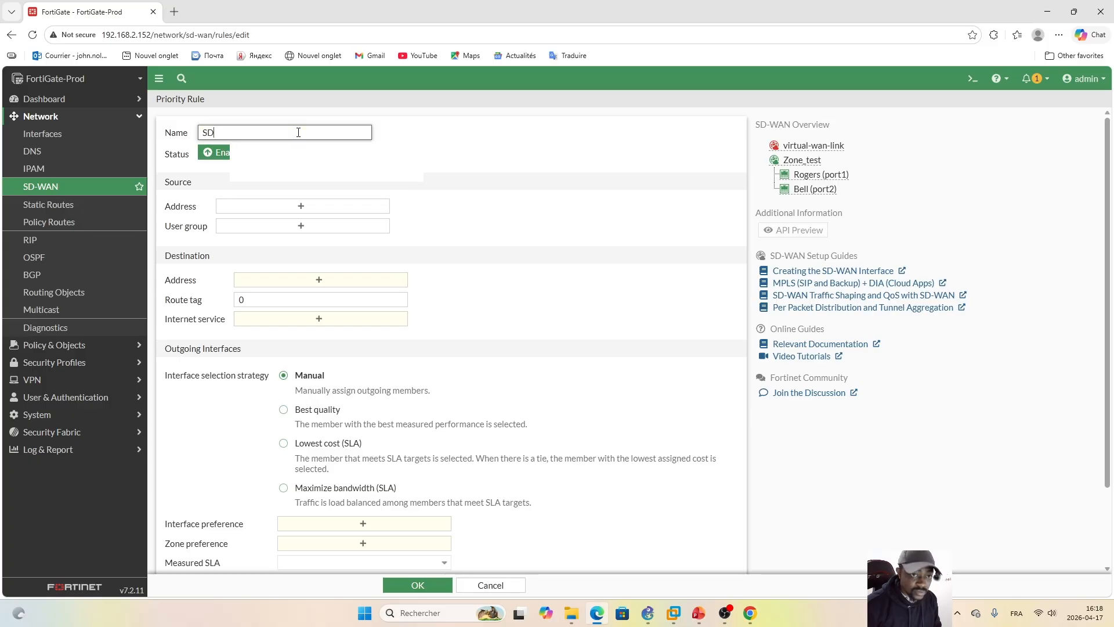
pyautogui.press('capslock')
pyautogui.write('_Wa')
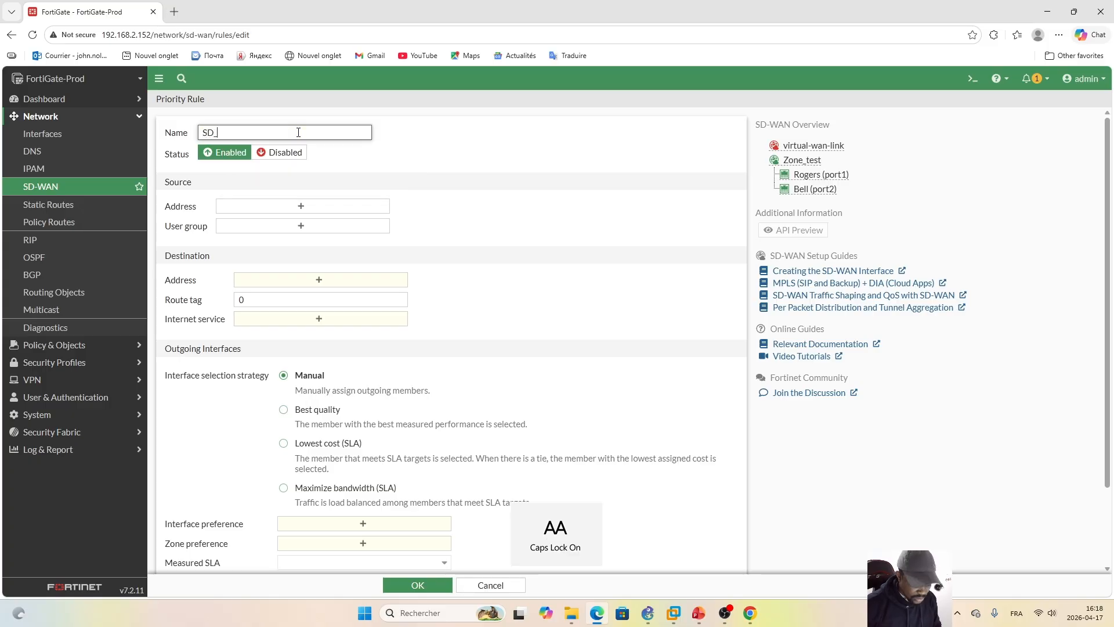
pyautogui.press('BackSpace')
pyautogui.press('BackSpace')
pyautogui.press('BackSpace')
pyautogui.press('BackSpace')
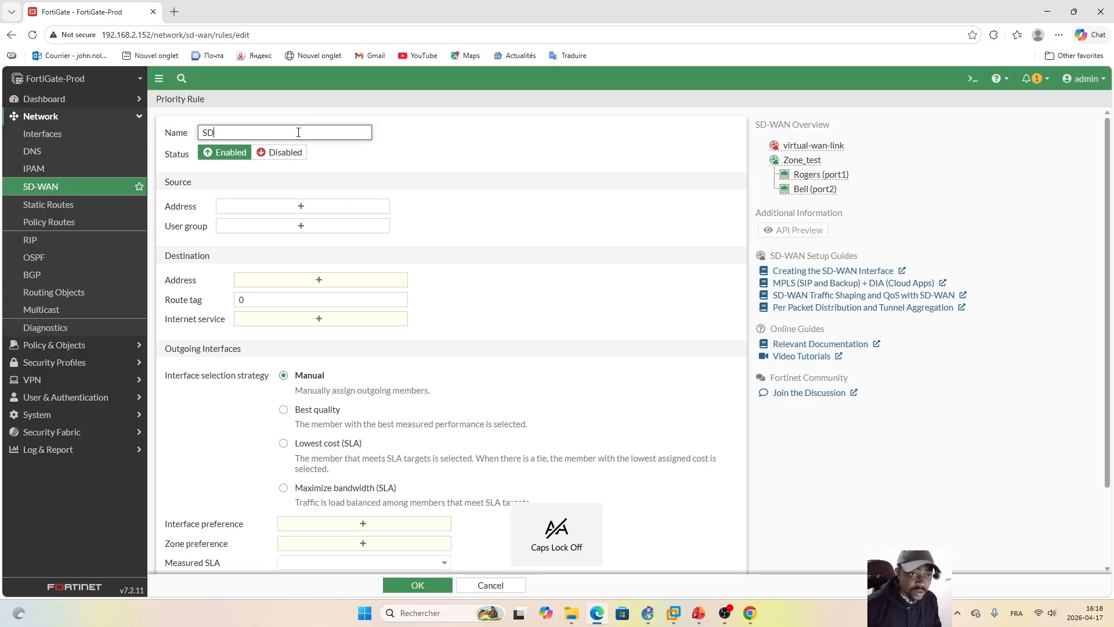
pyautogui.write('_')
pyautogui.press('capslock')
pyautogui.write('R')
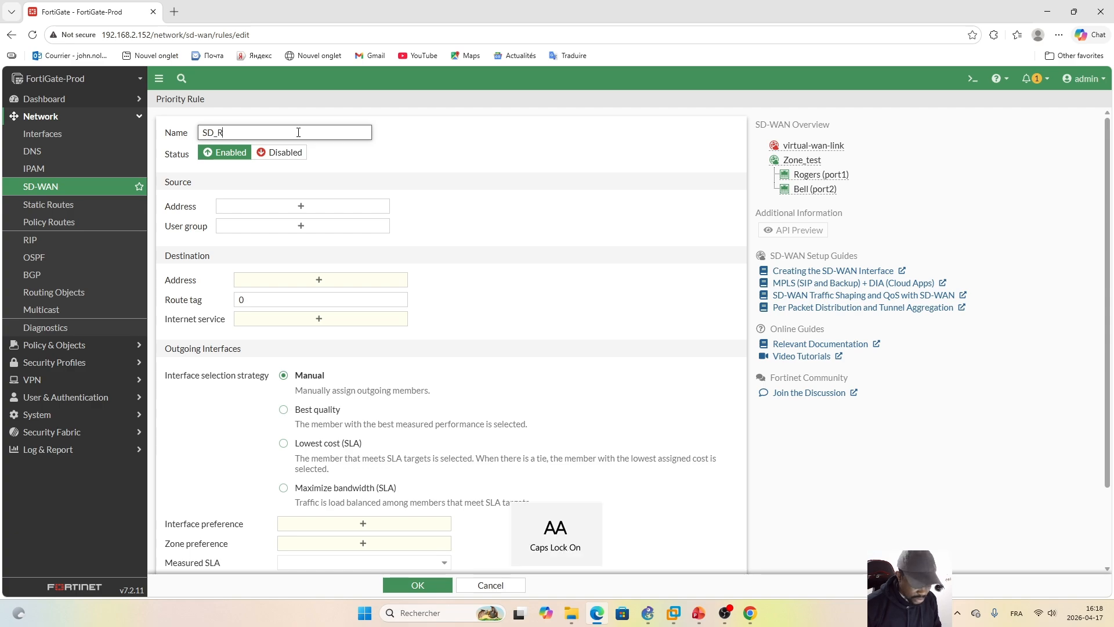
pyautogui.press('capslock')
pyautogui.write('ule_')
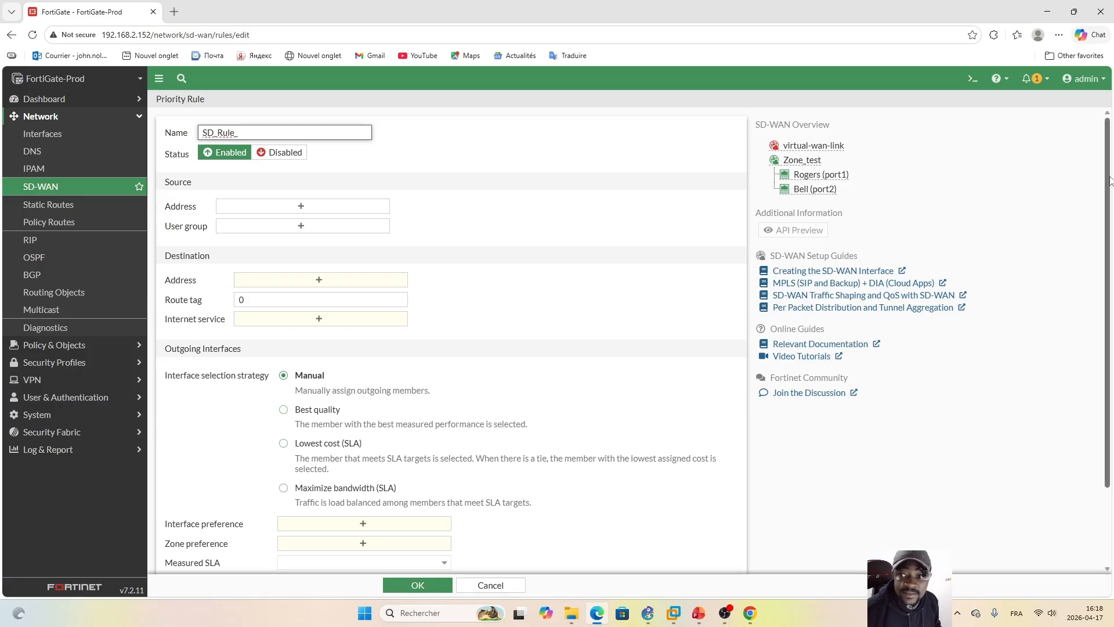
pyautogui.scroll(-2, 1109, 181)
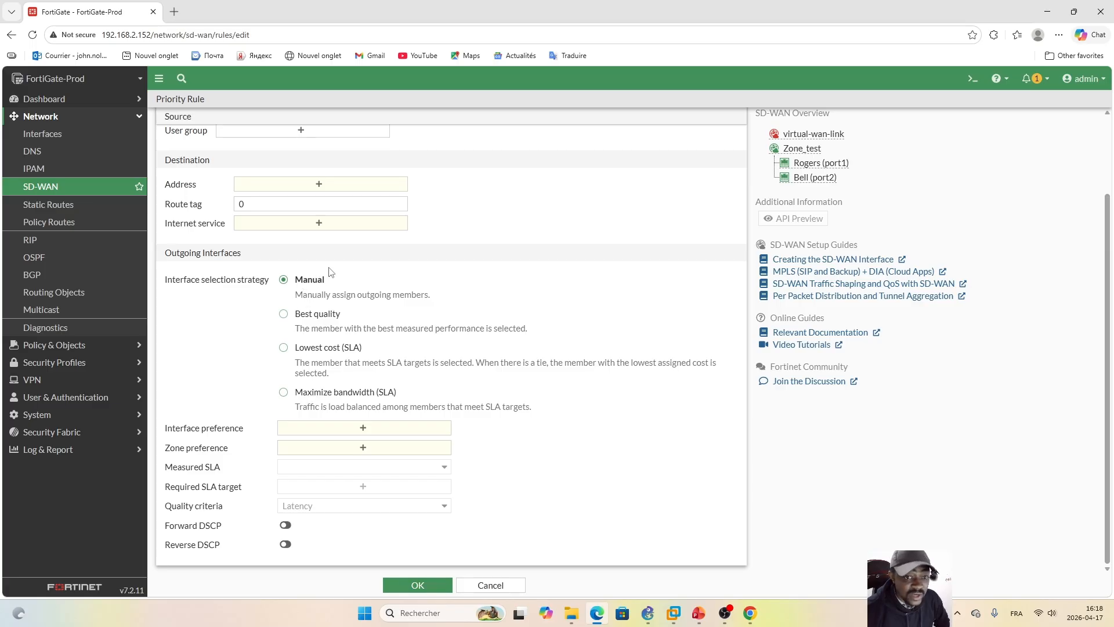
pyautogui.scroll(3, 1108, 338)
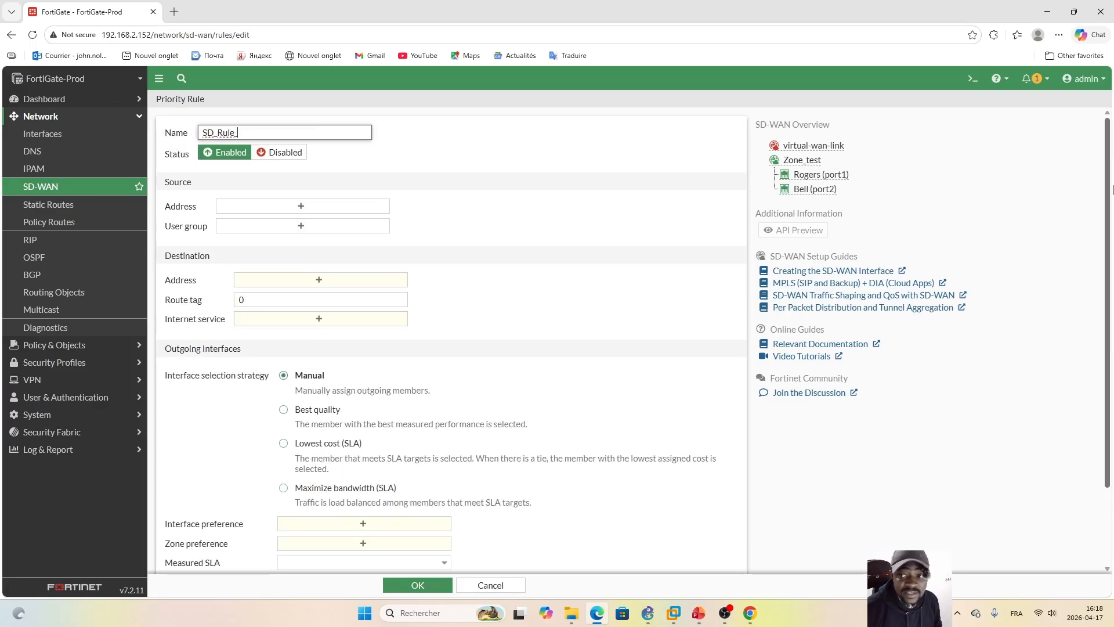
pyautogui.click(267, 130)
pyautogui.write('_')
pyautogui.press('capslock')
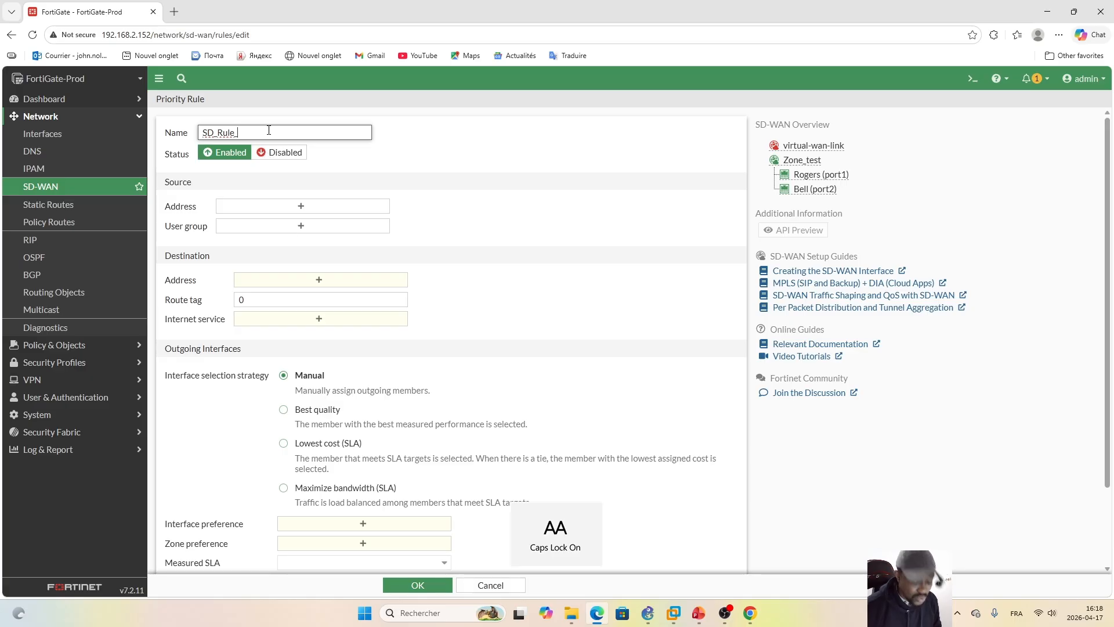
pyautogui.write('F')
pyautogui.press('capslock')
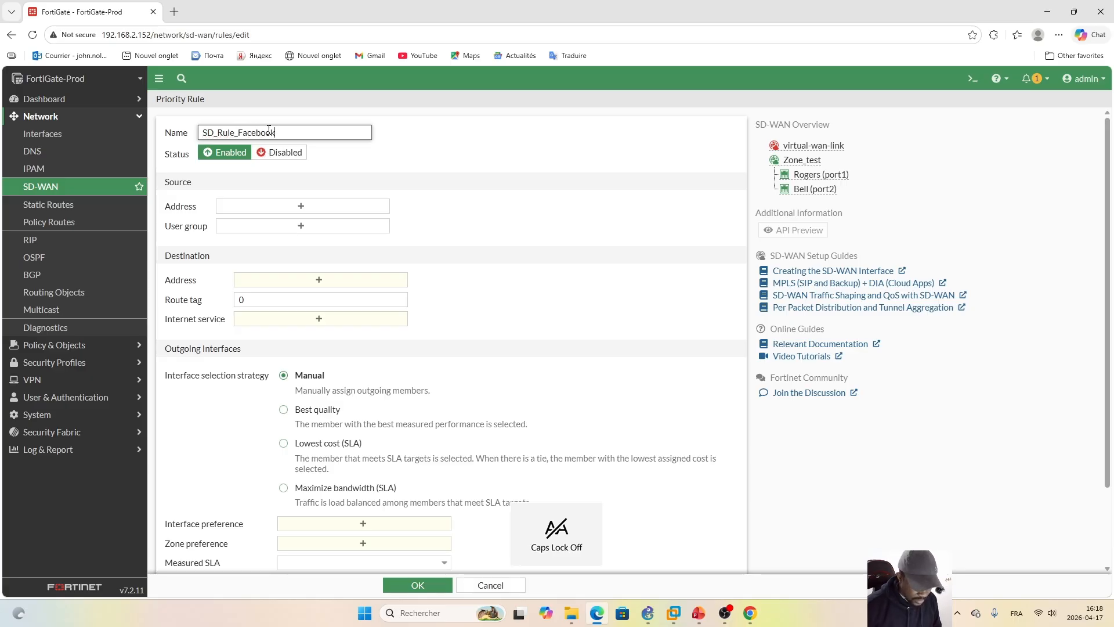
# Step: Set the rule's source address to Internal_Network
pyautogui.click(298, 208)
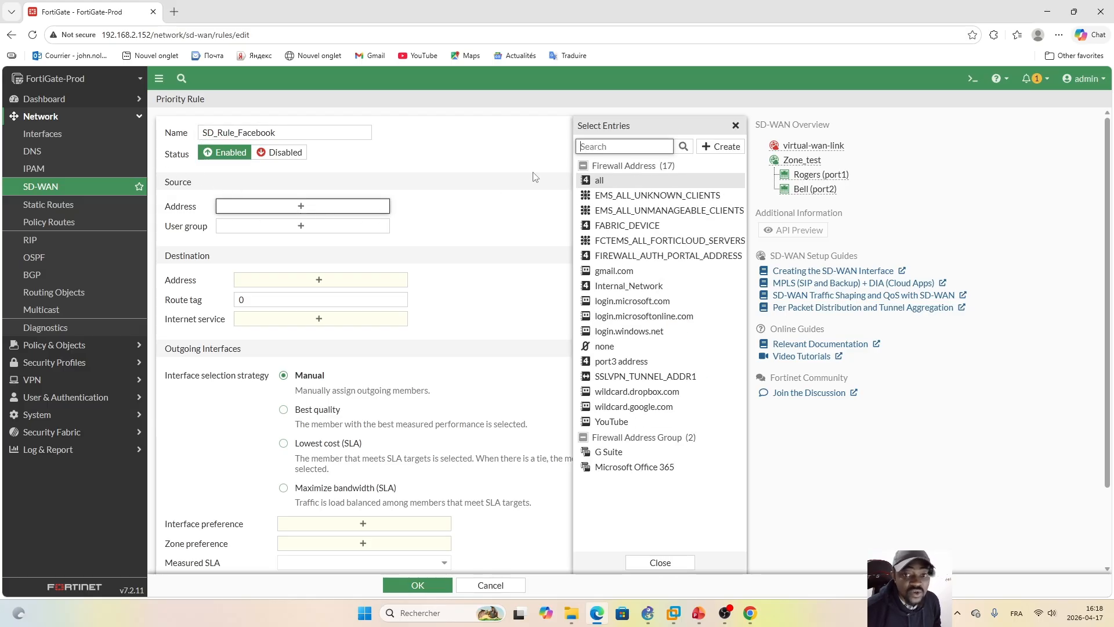
pyautogui.moveTo(671, 187)
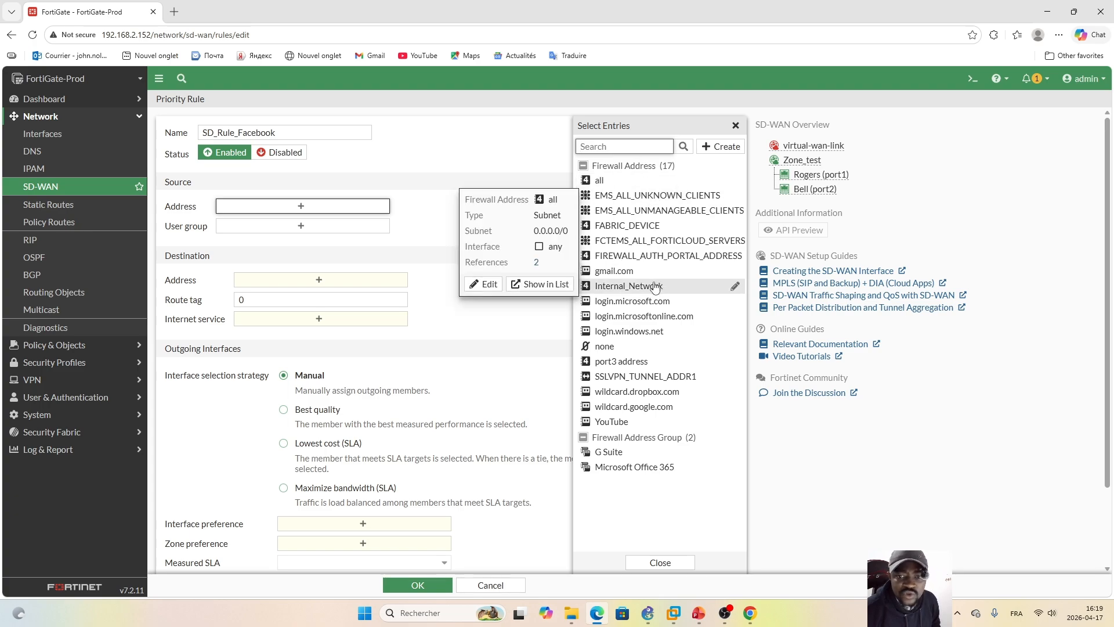
pyautogui.moveTo(643, 289)
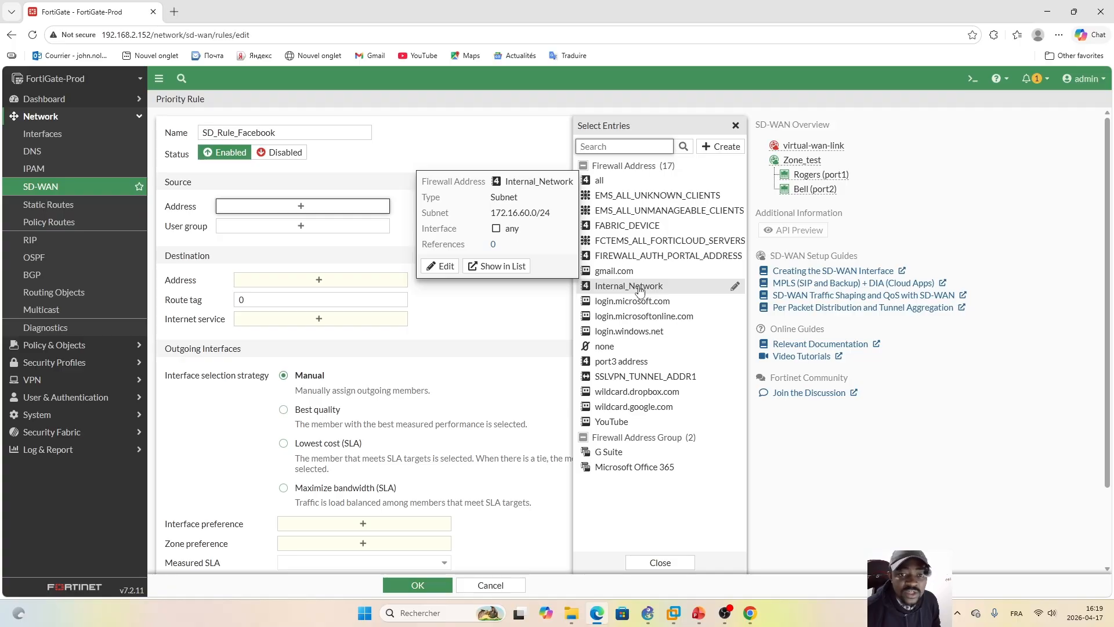
pyautogui.click(639, 289)
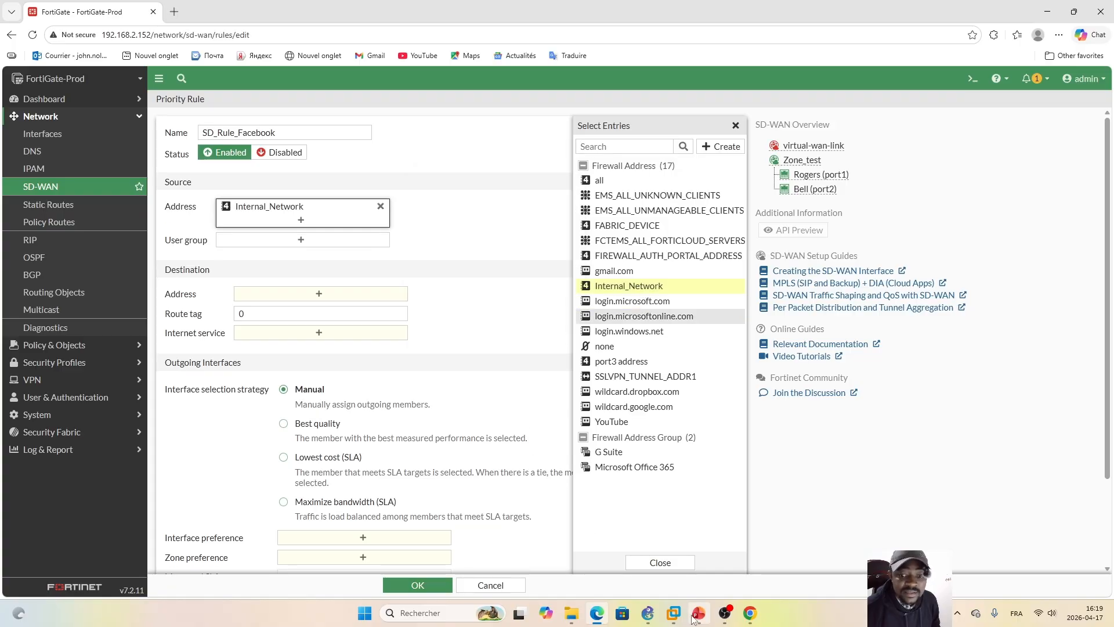
# Step: Switch to GNS3 to review the three webterm clients behind the switch, and return to FortiGate to check the Internal_Network address details
pyautogui.click(648, 613)
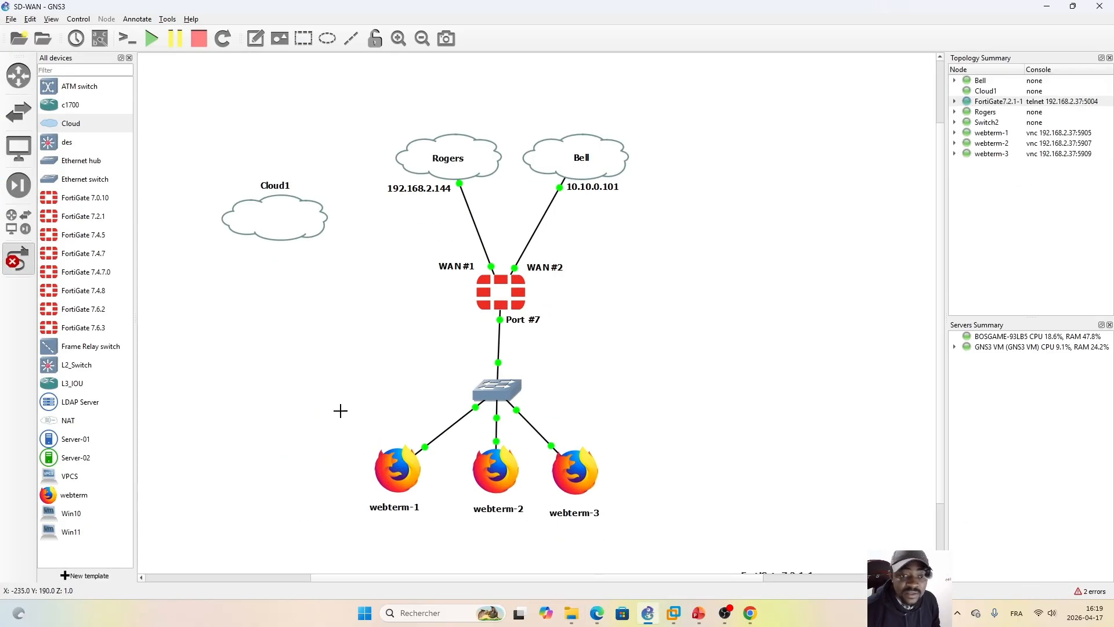
pyautogui.click(3, 257)
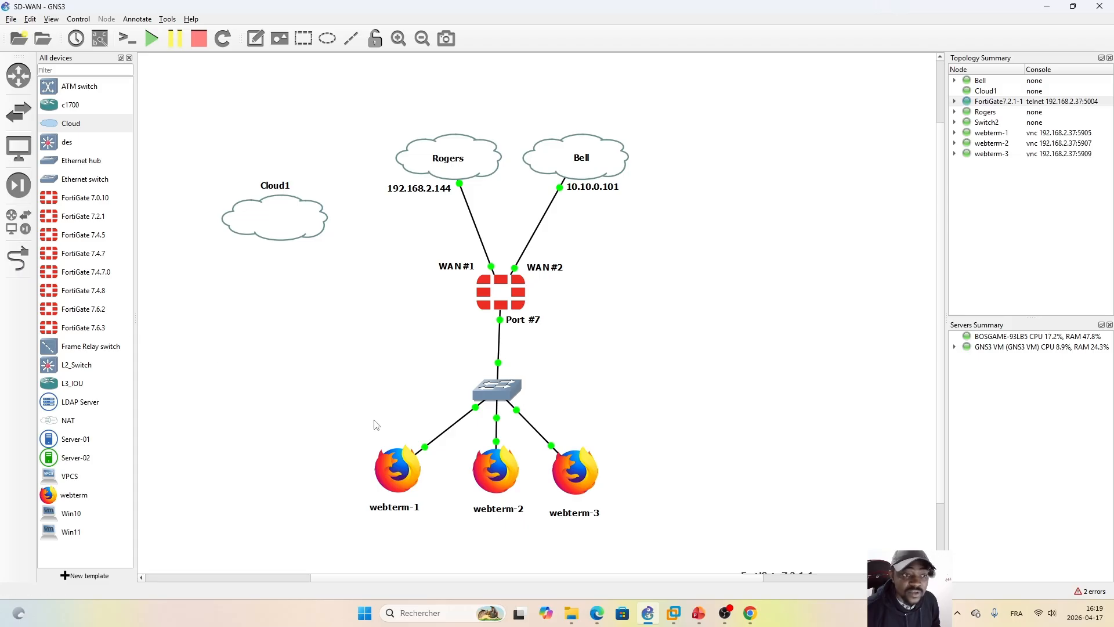
pyautogui.moveTo(336, 404); pyautogui.dragTo(669, 550)
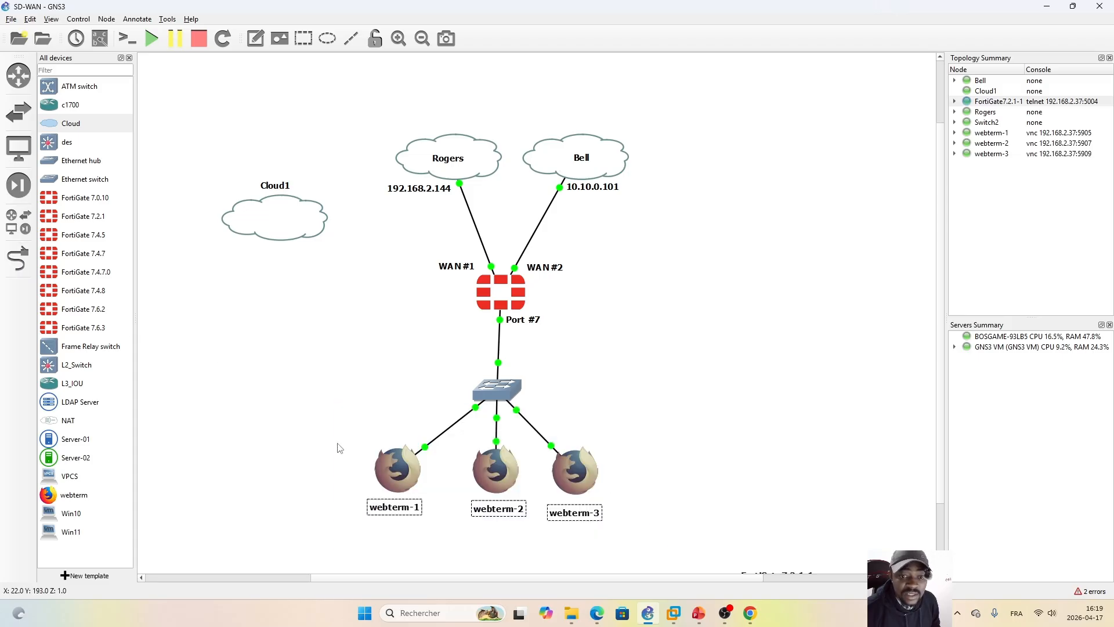
pyautogui.click(690, 476)
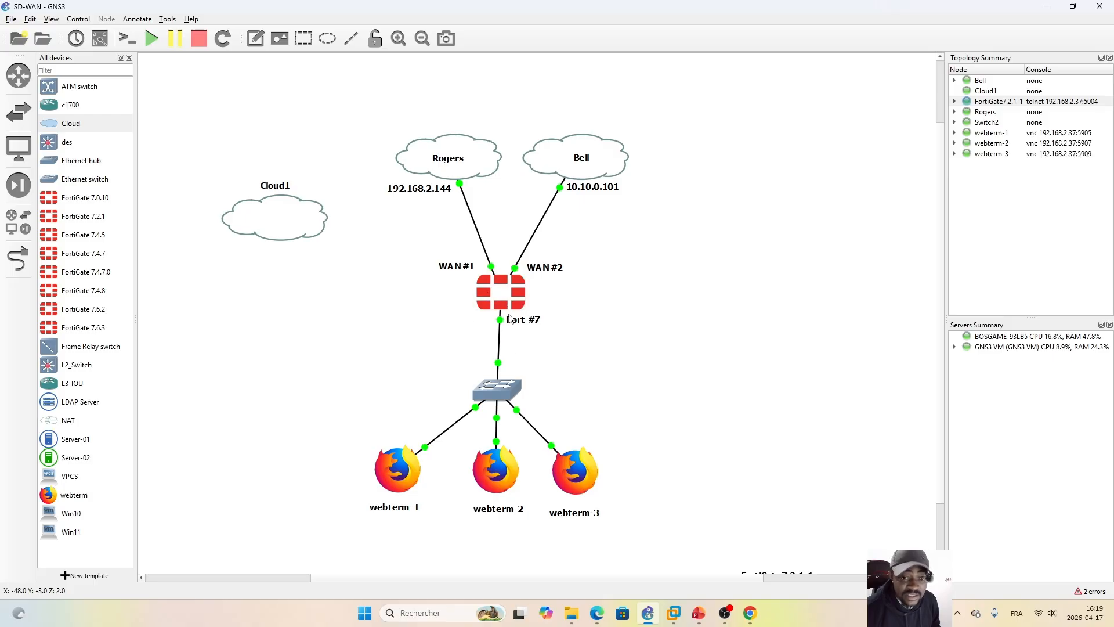
pyautogui.moveTo(339, 380); pyautogui.dragTo(649, 488)
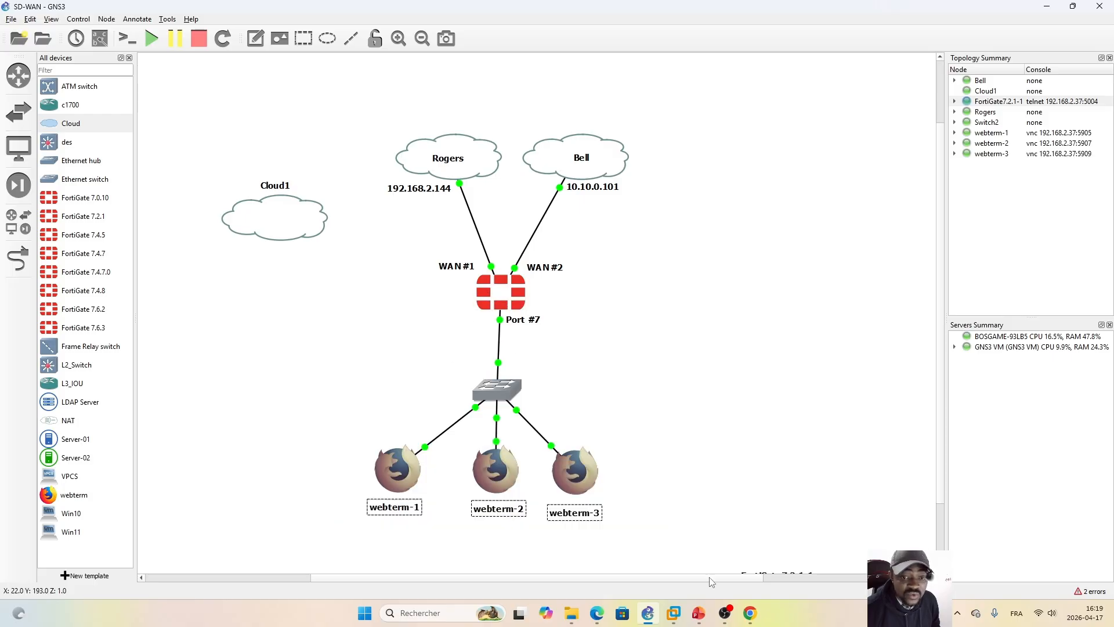
pyautogui.click(598, 613)
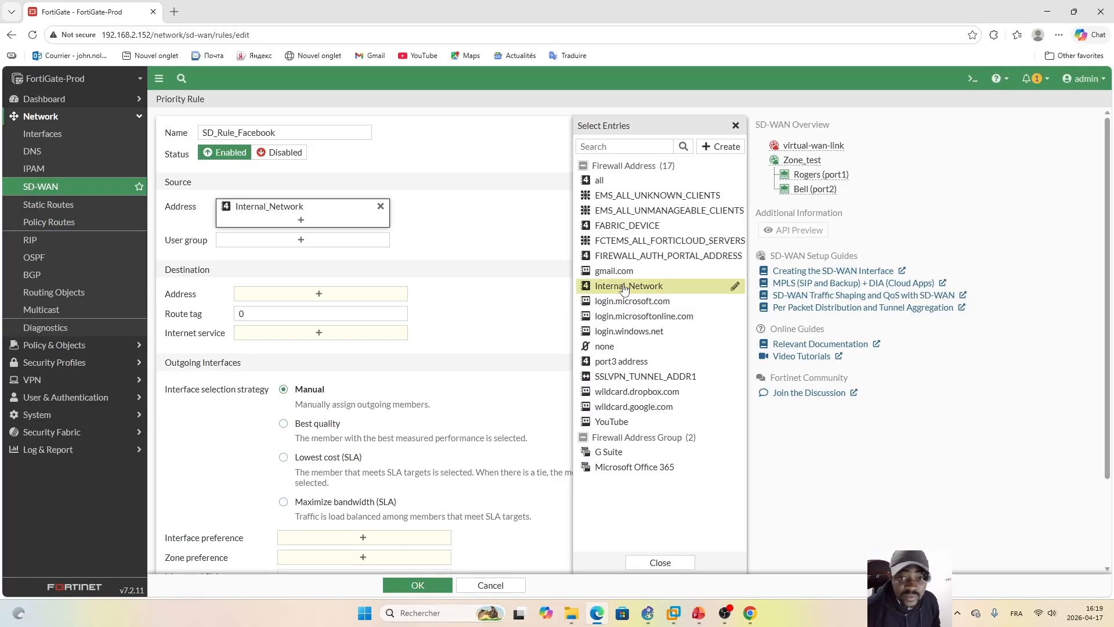
pyautogui.moveTo(634, 290)
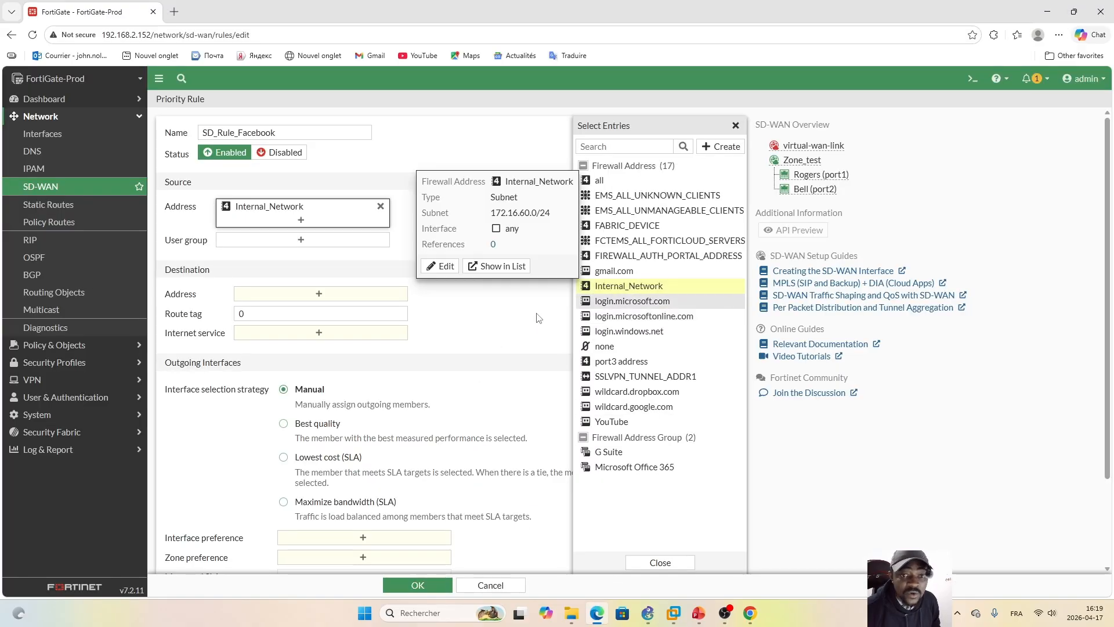
pyautogui.click(467, 243)
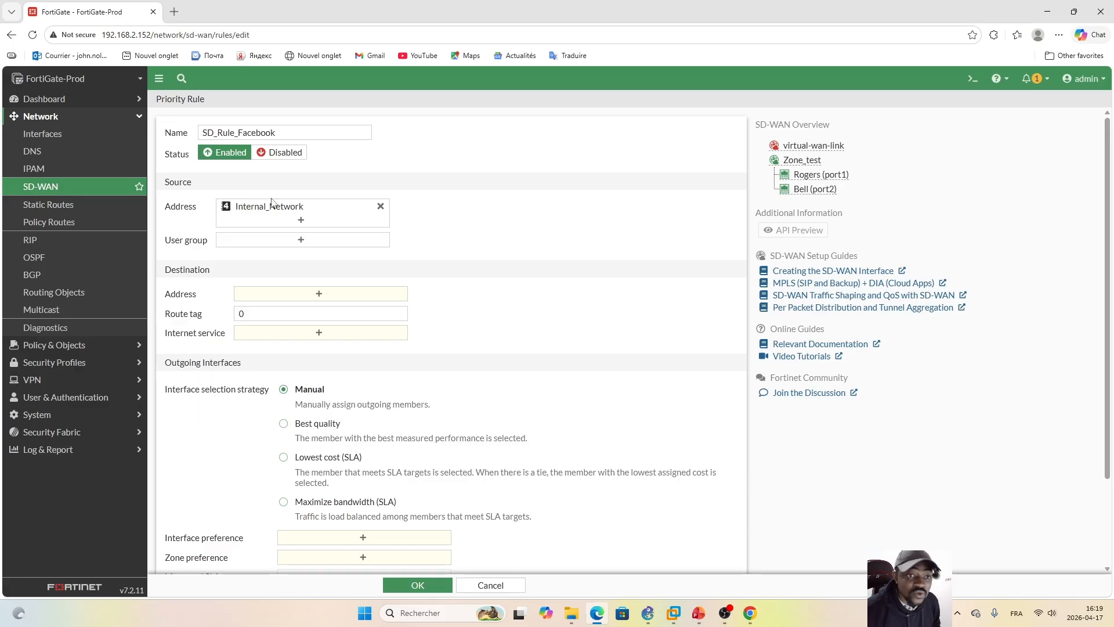
# Step: Search the destination internet services for facebook and add every Facebook service to the rule, from Facebook-DNS through Facebook-Whatsapp
pyautogui.click(318, 294)
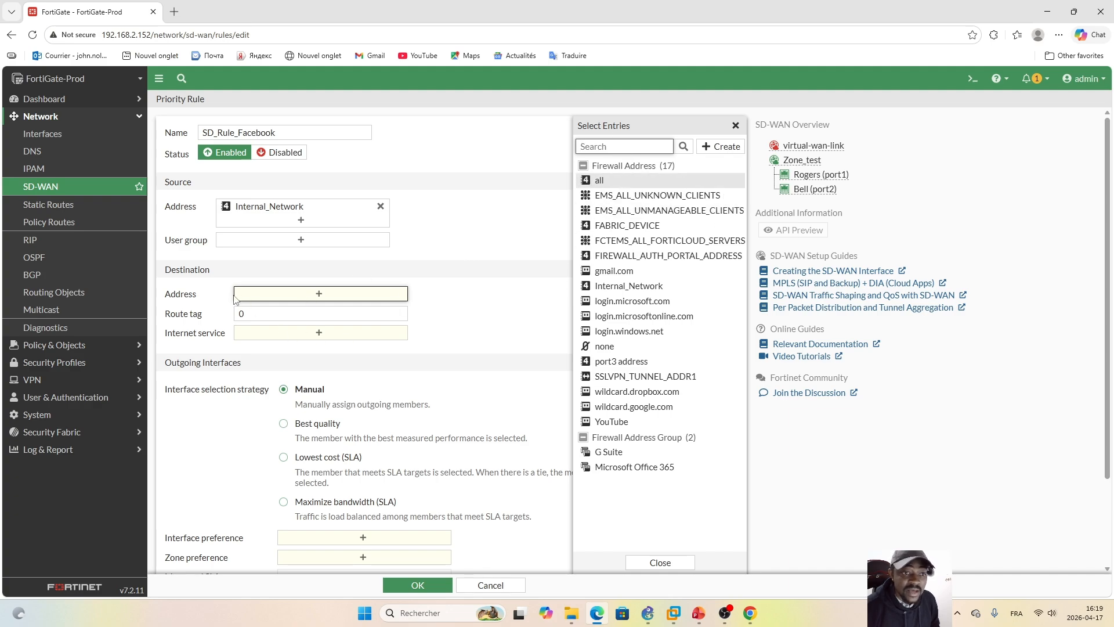
pyautogui.click(736, 126)
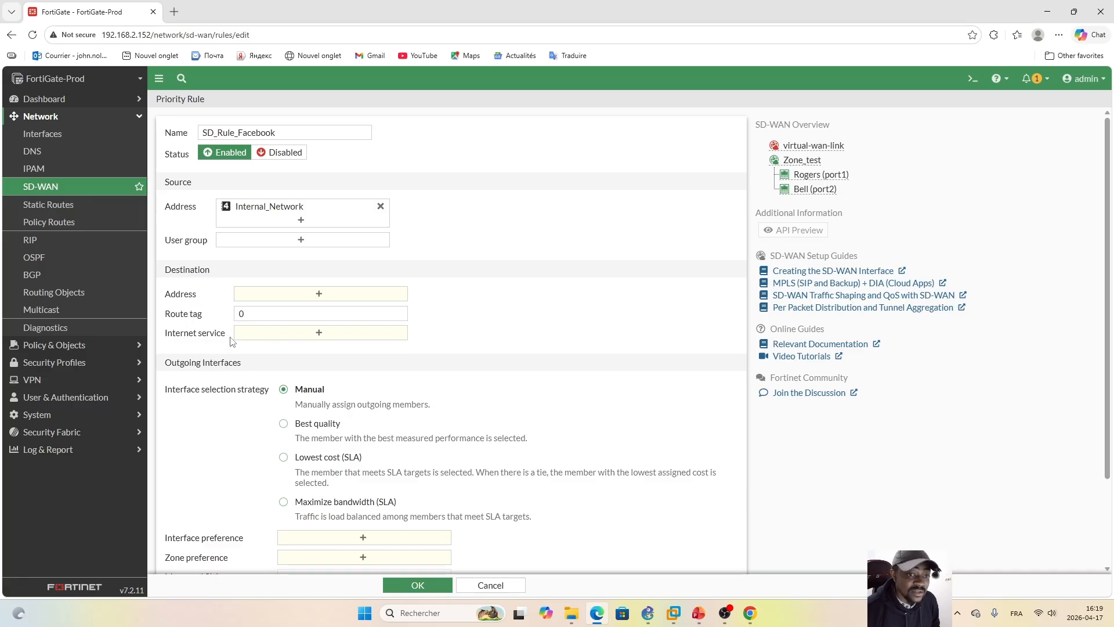
pyautogui.click(320, 336)
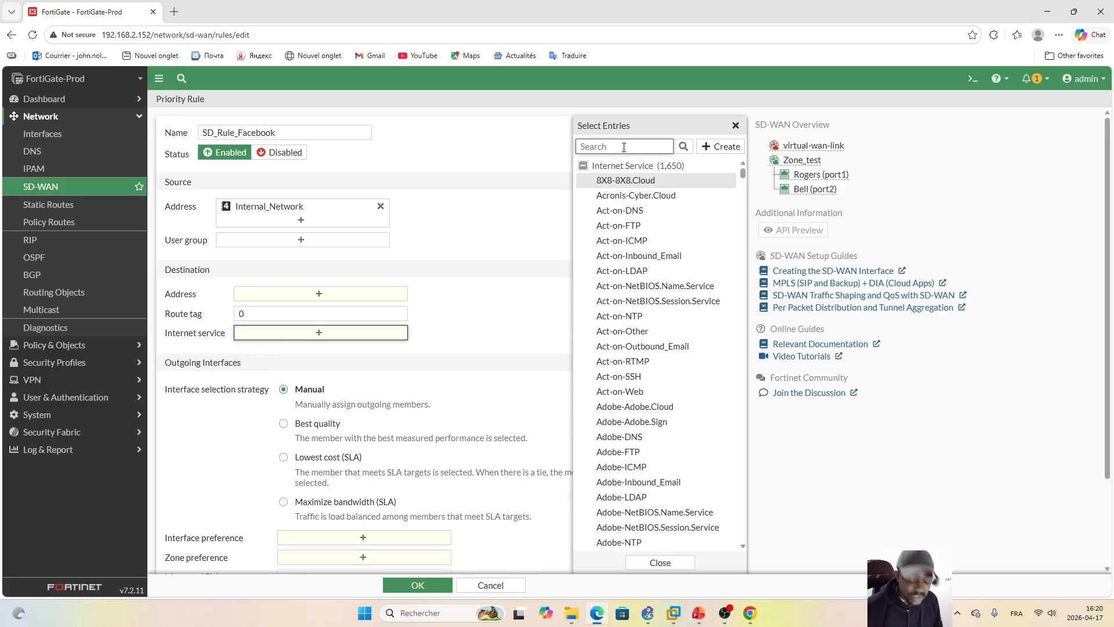
pyautogui.write('facebook')
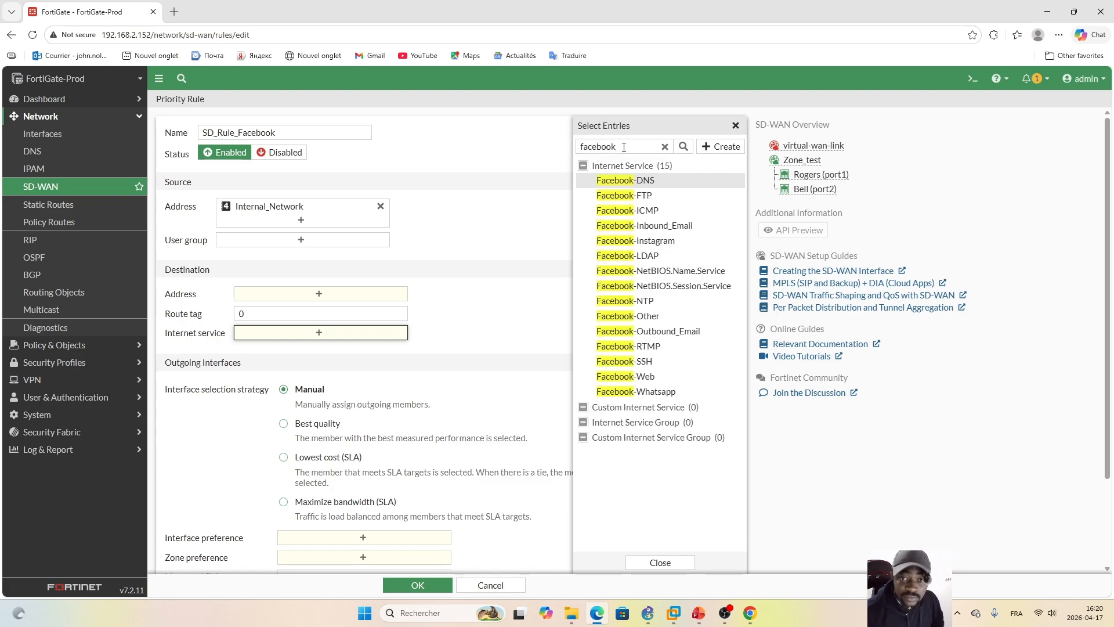
pyautogui.click(675, 181)
pyautogui.click(676, 195)
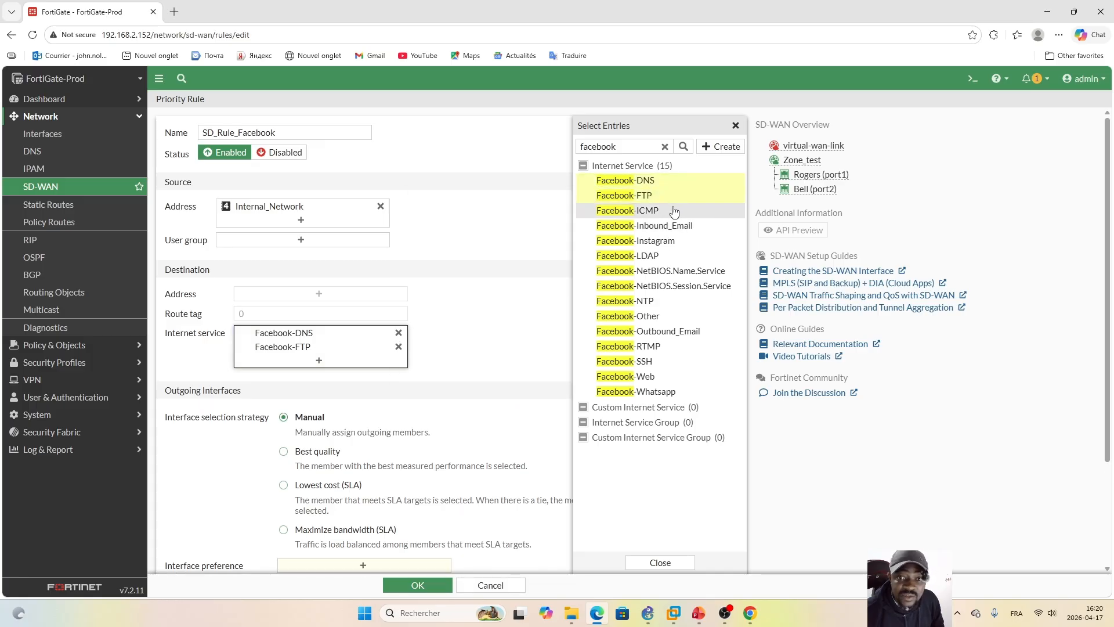
pyautogui.click(676, 210)
pyautogui.click(678, 226)
pyautogui.click(679, 241)
pyautogui.click(680, 256)
pyautogui.click(680, 271)
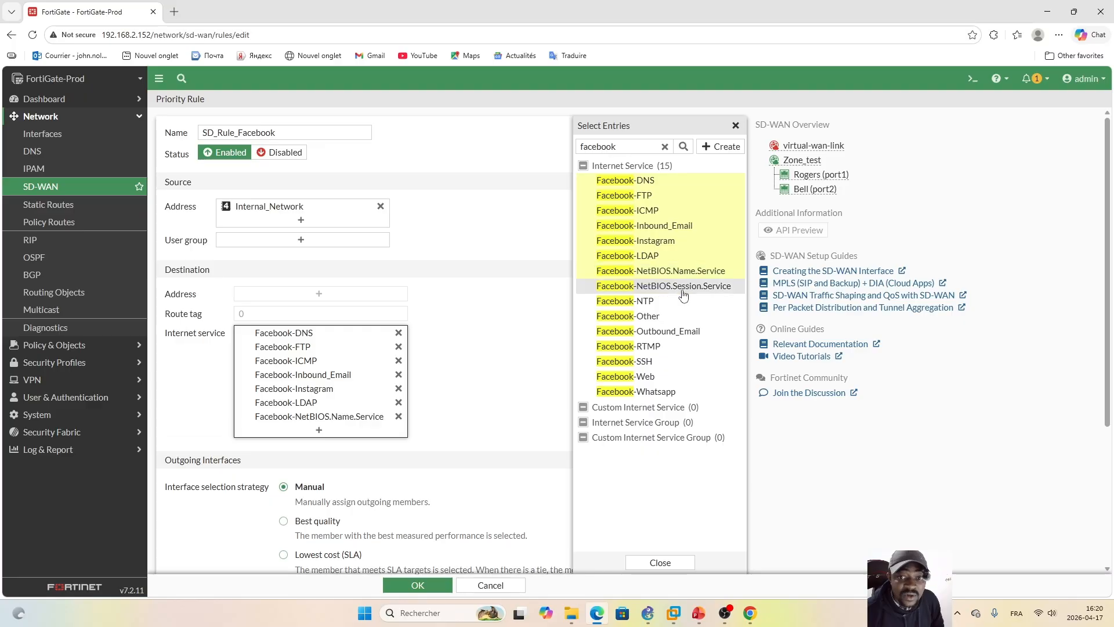
pyautogui.click(683, 287)
pyautogui.click(674, 301)
pyautogui.click(667, 317)
pyautogui.click(668, 331)
pyautogui.click(668, 347)
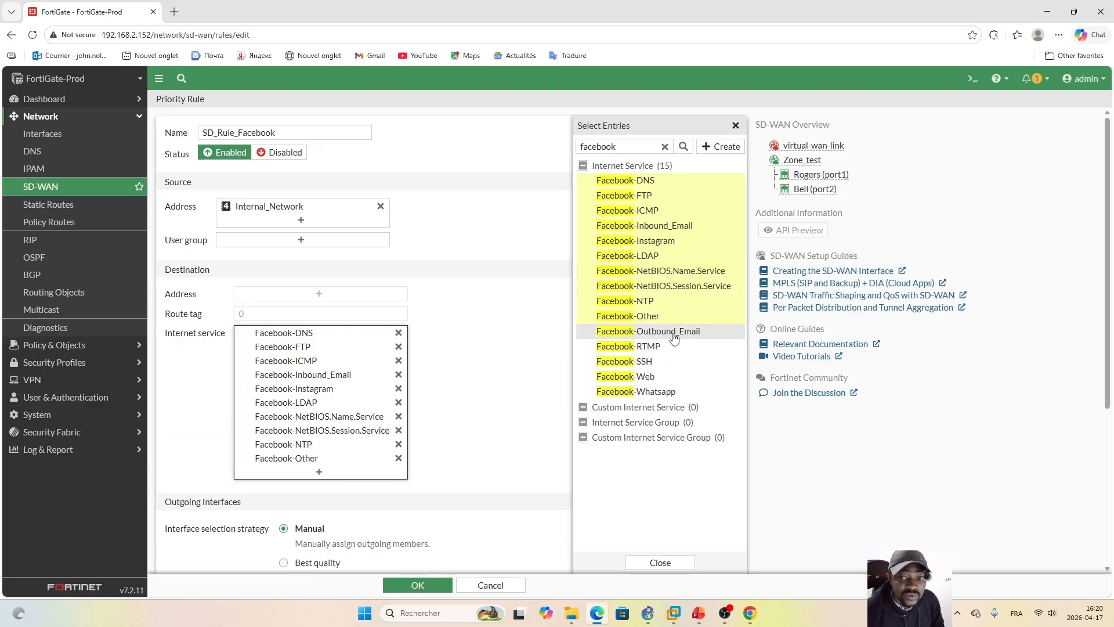
pyautogui.click(663, 369)
pyautogui.click(662, 377)
pyautogui.click(661, 391)
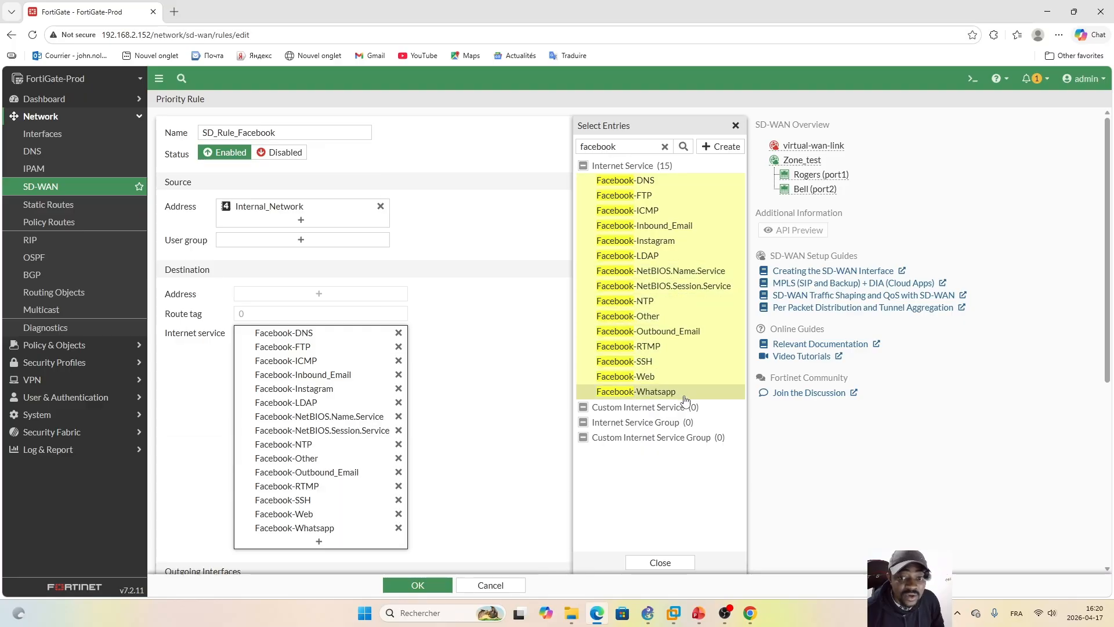
pyautogui.click(673, 563)
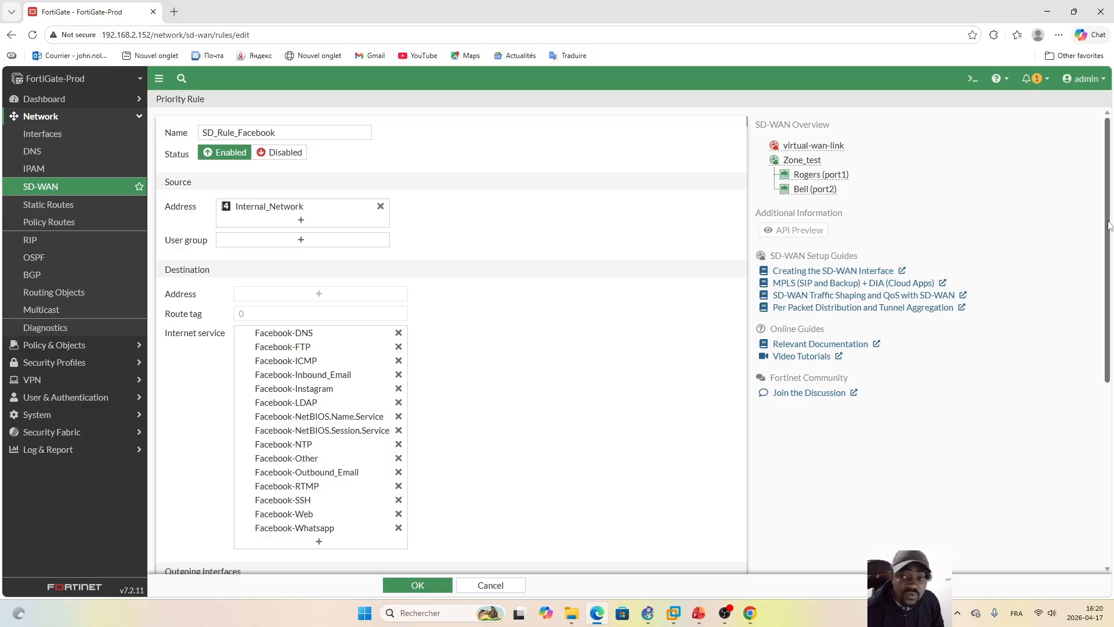
# Step: Set the Facebook rule's outgoing interface preference to Rogers (port1) under the Manual selection strategy
pyautogui.moveTo(1108, 226); pyautogui.dragTo(1112, 433)
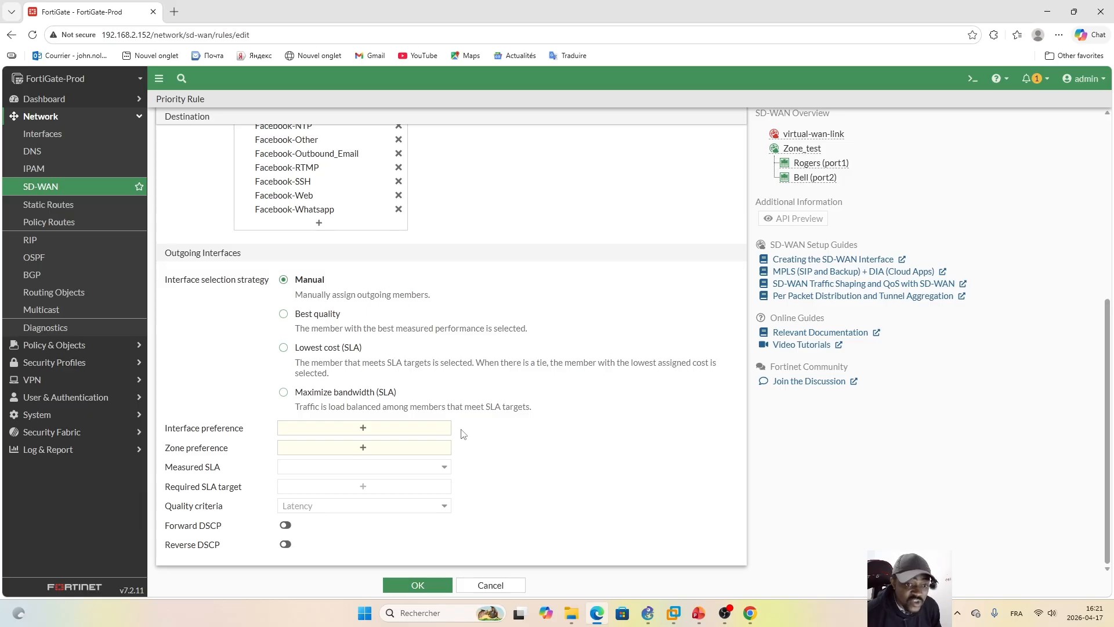
pyautogui.click(363, 430)
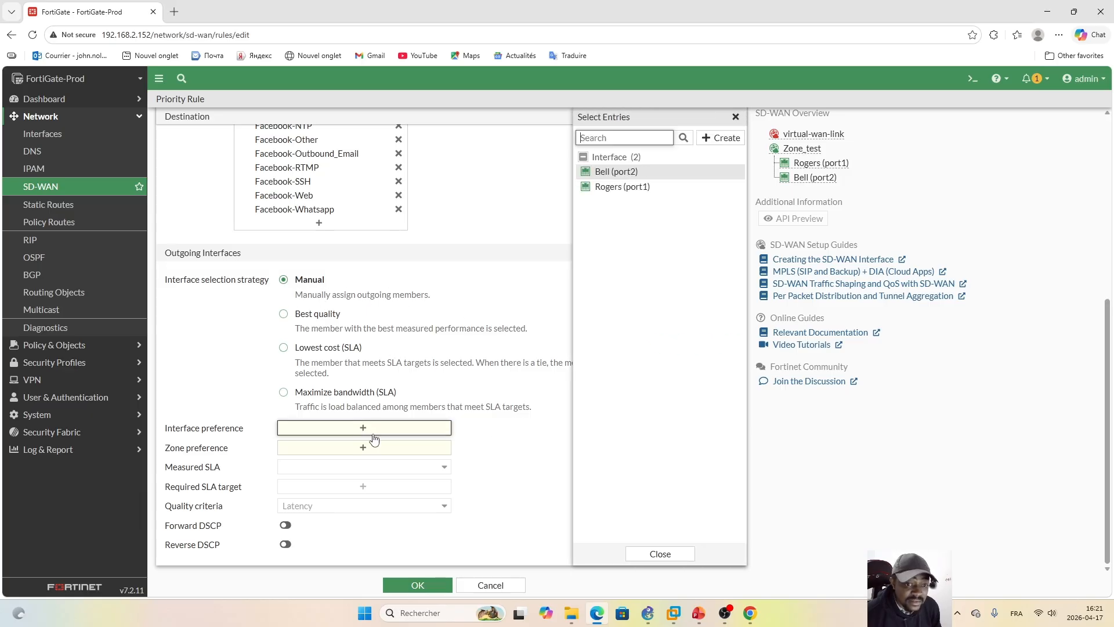
pyautogui.click(631, 188)
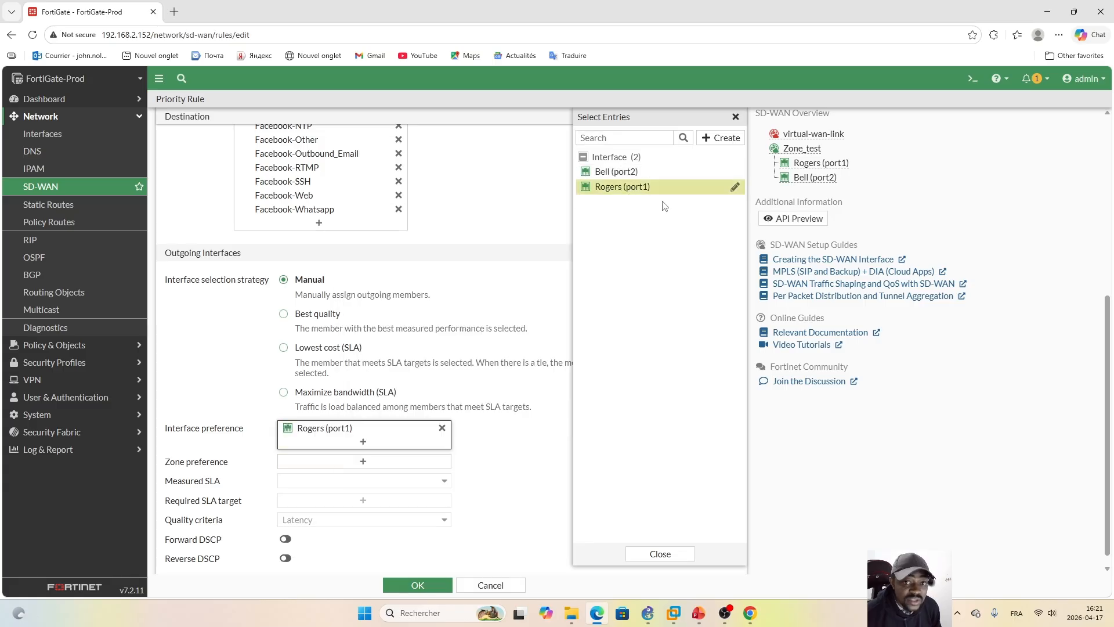
pyautogui.click(662, 555)
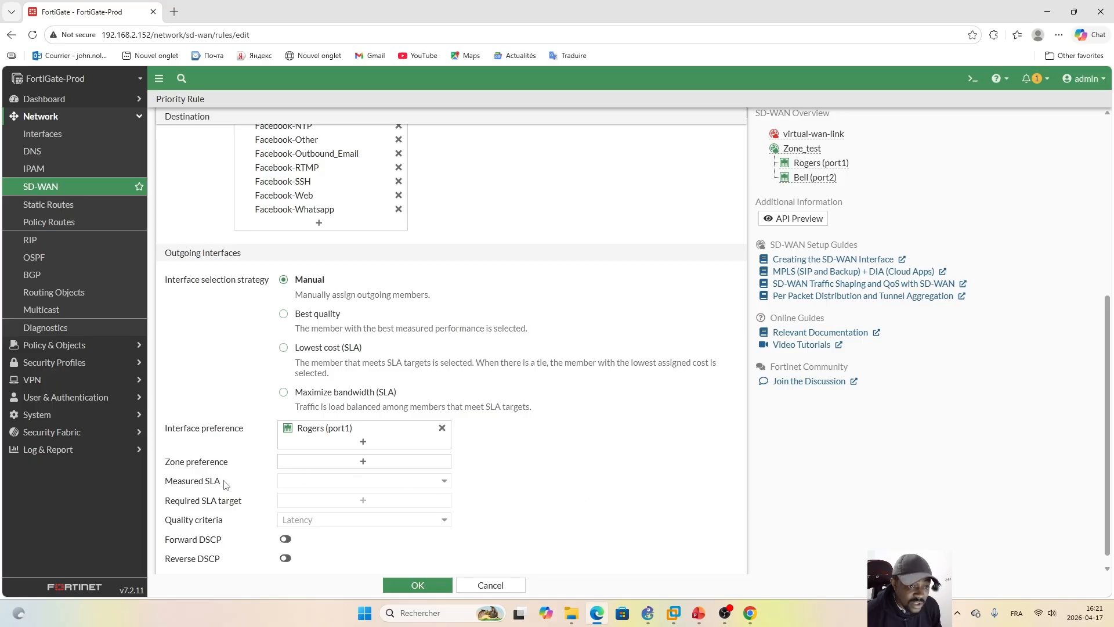
# Step: Set the Facebook rule's zone preference to Zone_test and save the rule
pyautogui.click(362, 462)
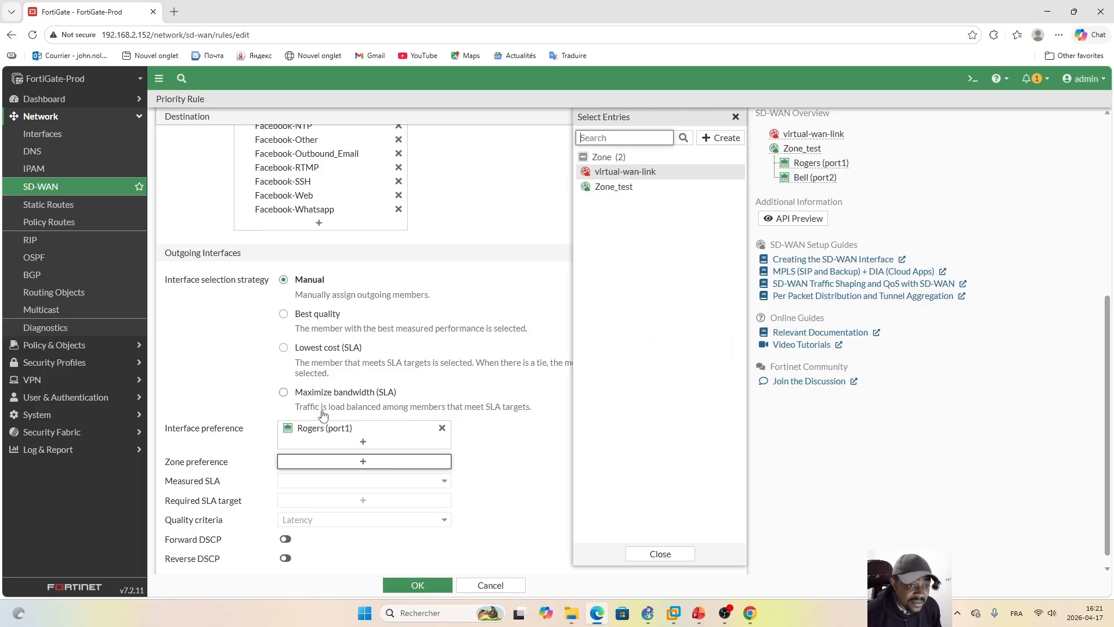
pyautogui.click(625, 187)
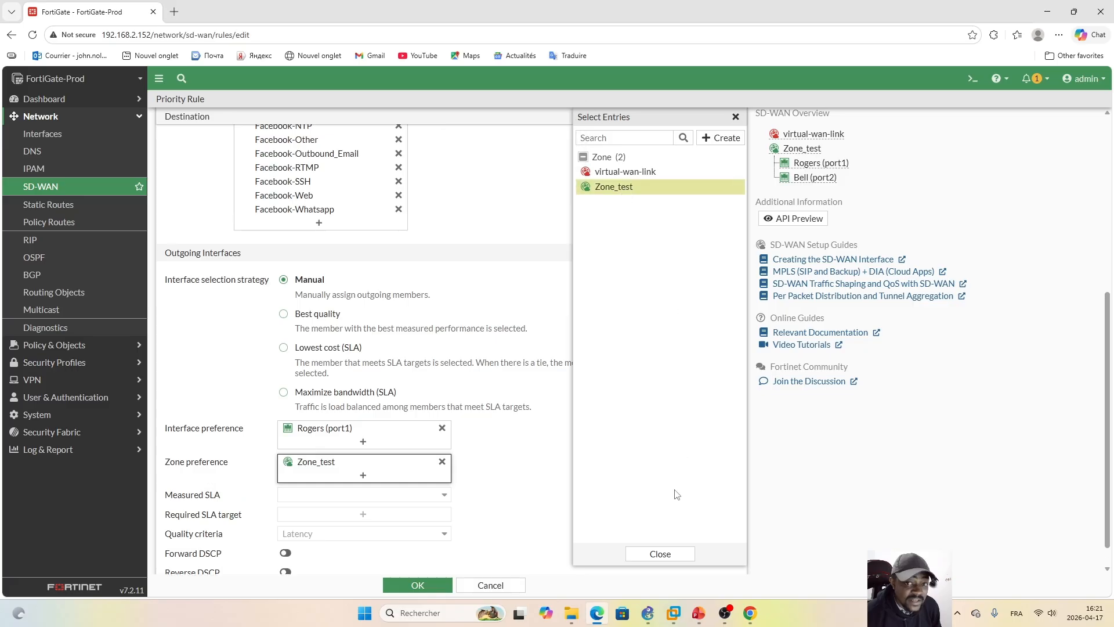
pyautogui.click(669, 558)
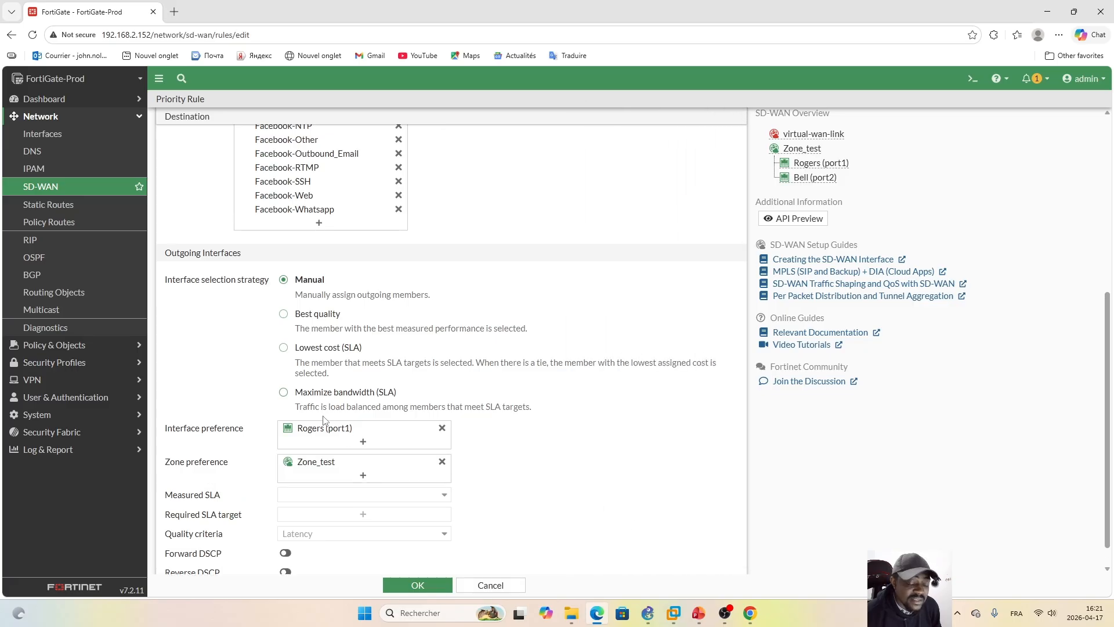
pyautogui.moveTo(341, 435)
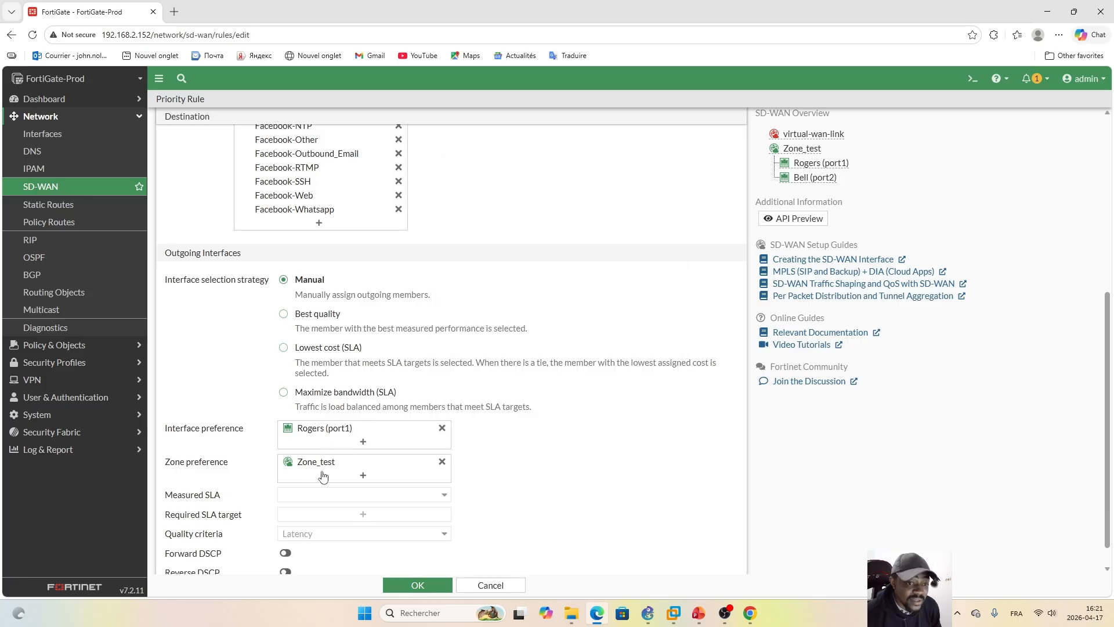
pyautogui.moveTo(322, 466)
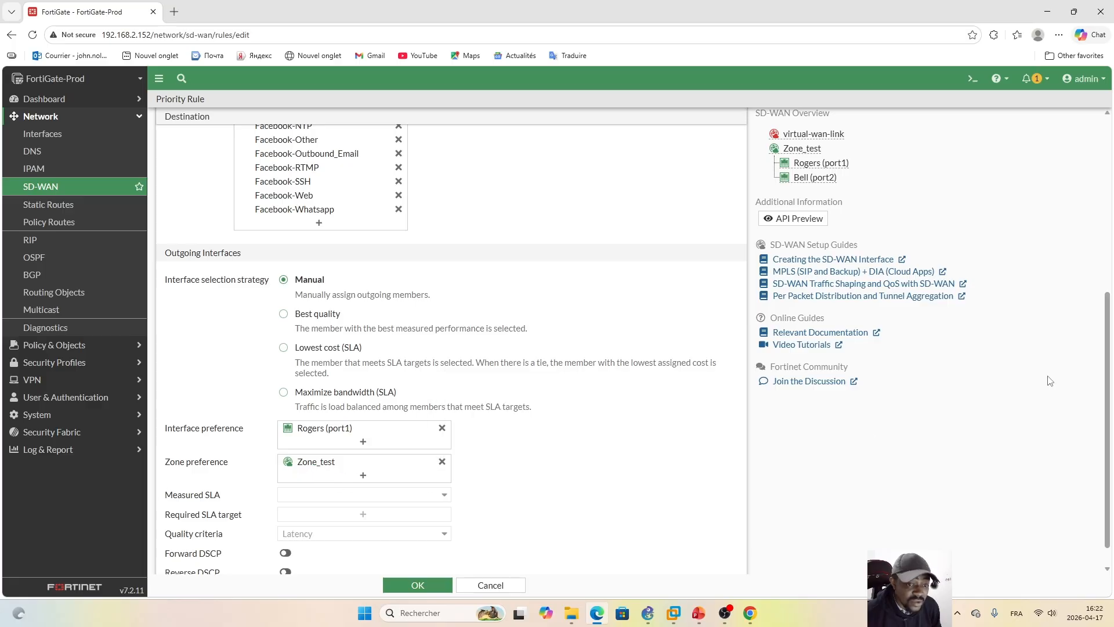
pyautogui.scroll(-1, 1109, 337)
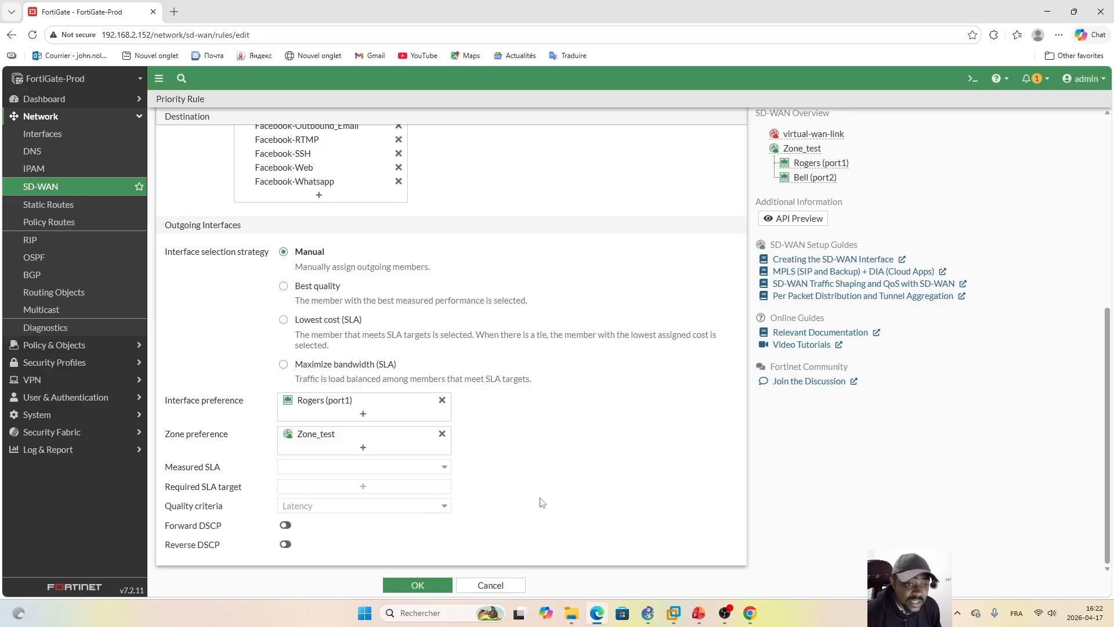
pyautogui.click(424, 590)
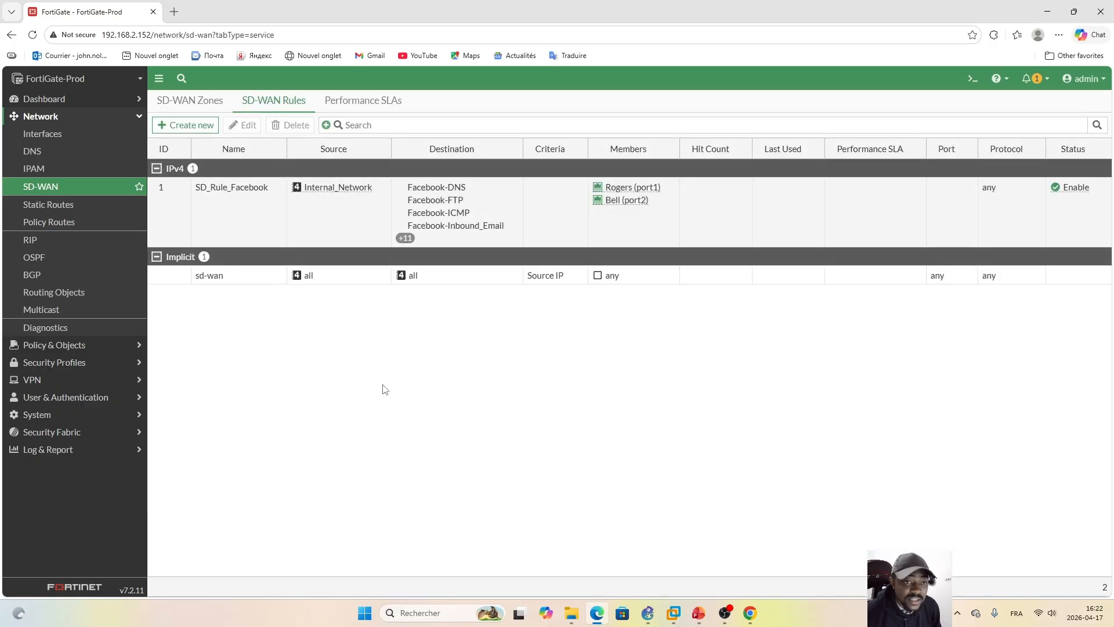
# Step: Create another SD-WAN rule and name it SD_Rule_YouTube
pyautogui.click(186, 126)
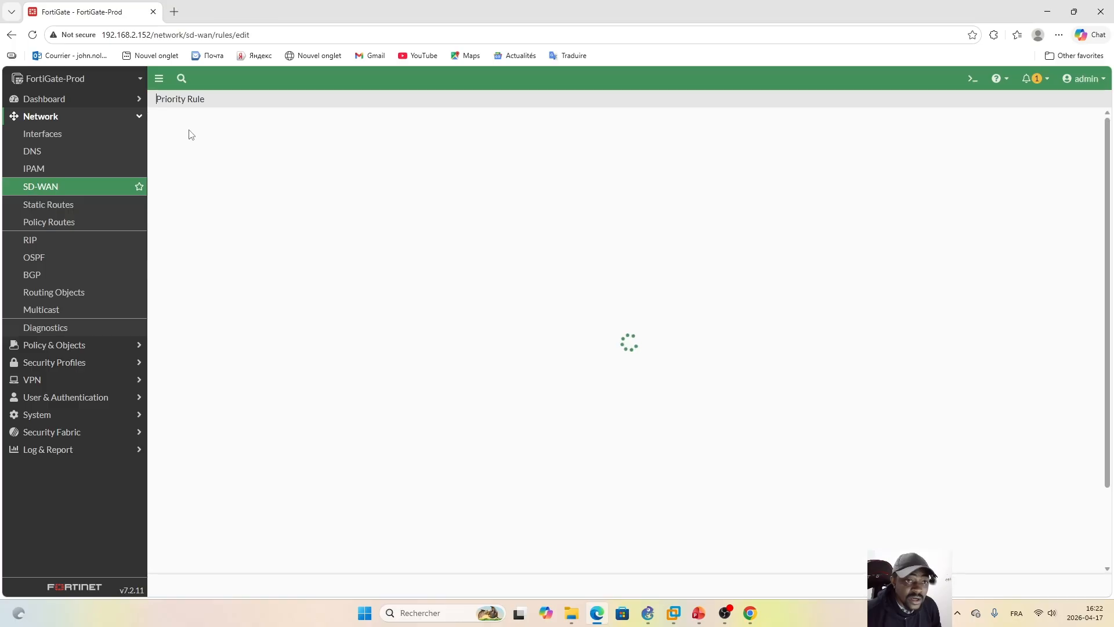
pyautogui.click(252, 132)
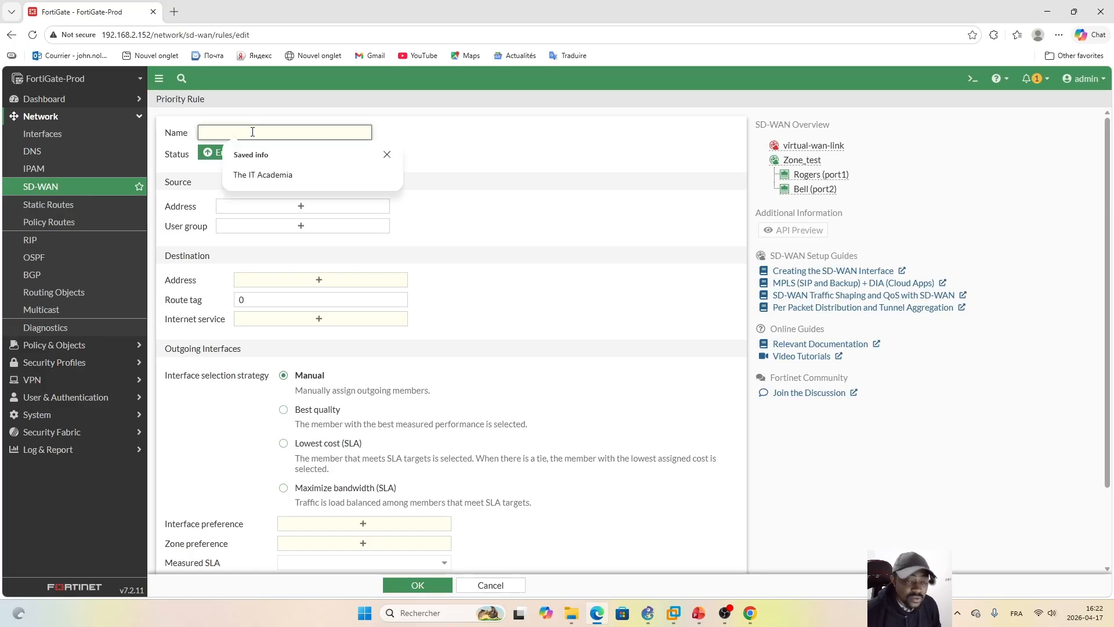
pyautogui.press('capslock')
pyautogui.write('SD')
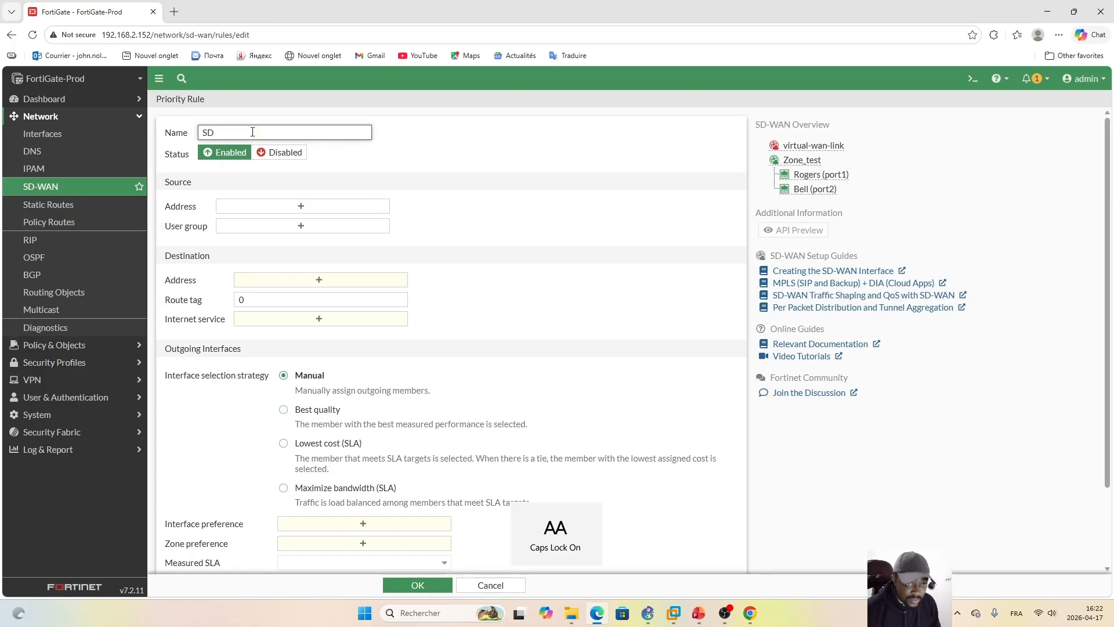
pyautogui.write('_')
pyautogui.press('capslock')
pyautogui.write('Rule')
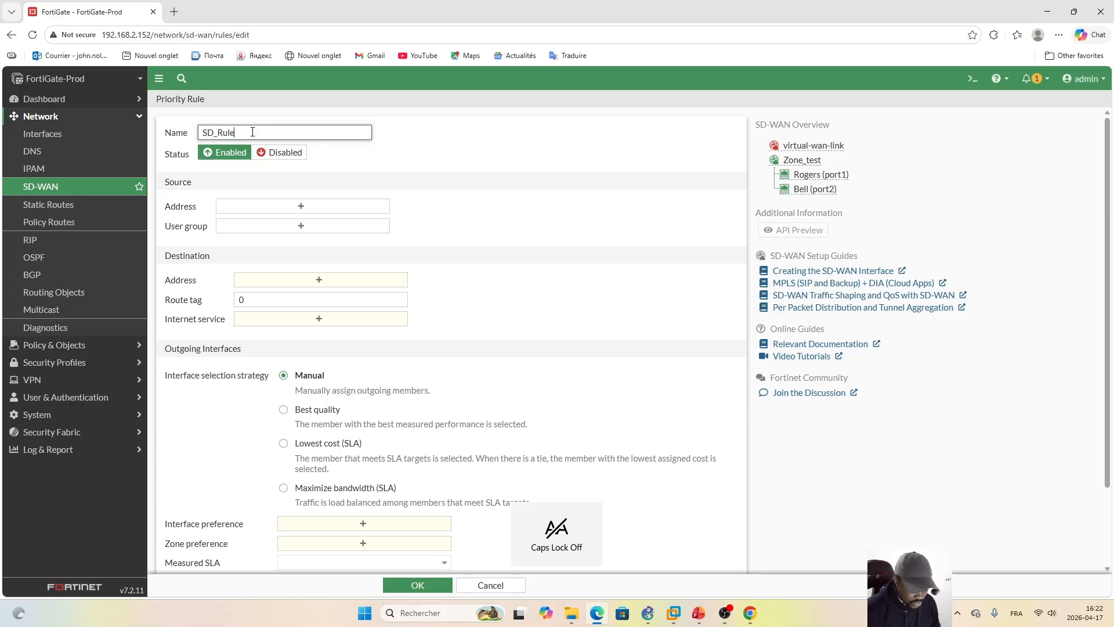
pyautogui.write('_Your')
pyautogui.write('ube')
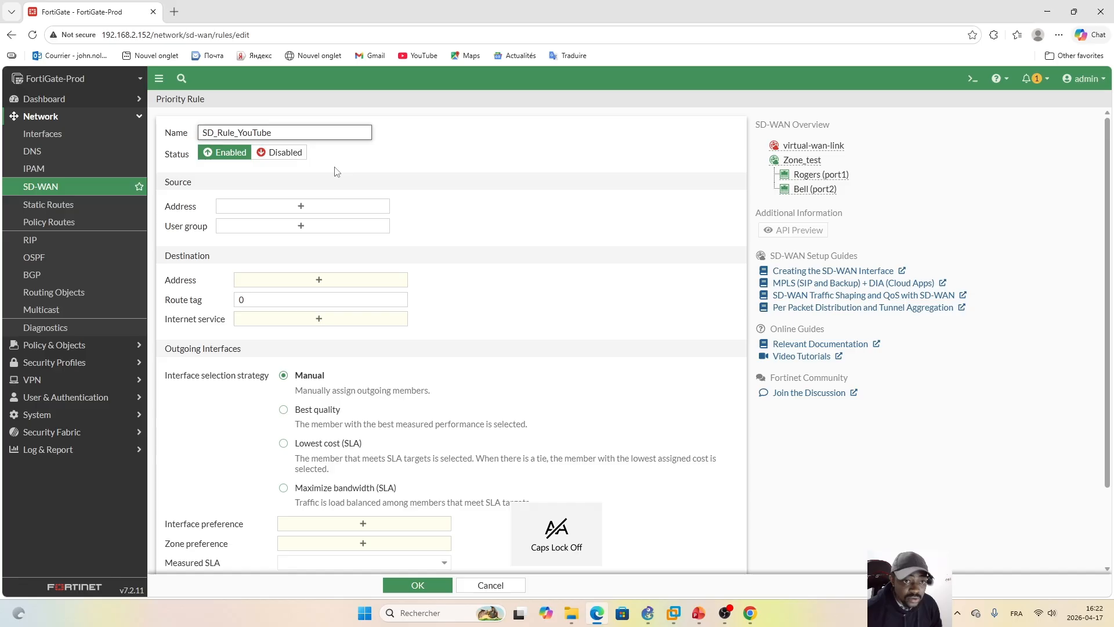
# Step: Set the YouTube rule's source address to Internal_Network
pyautogui.click(302, 210)
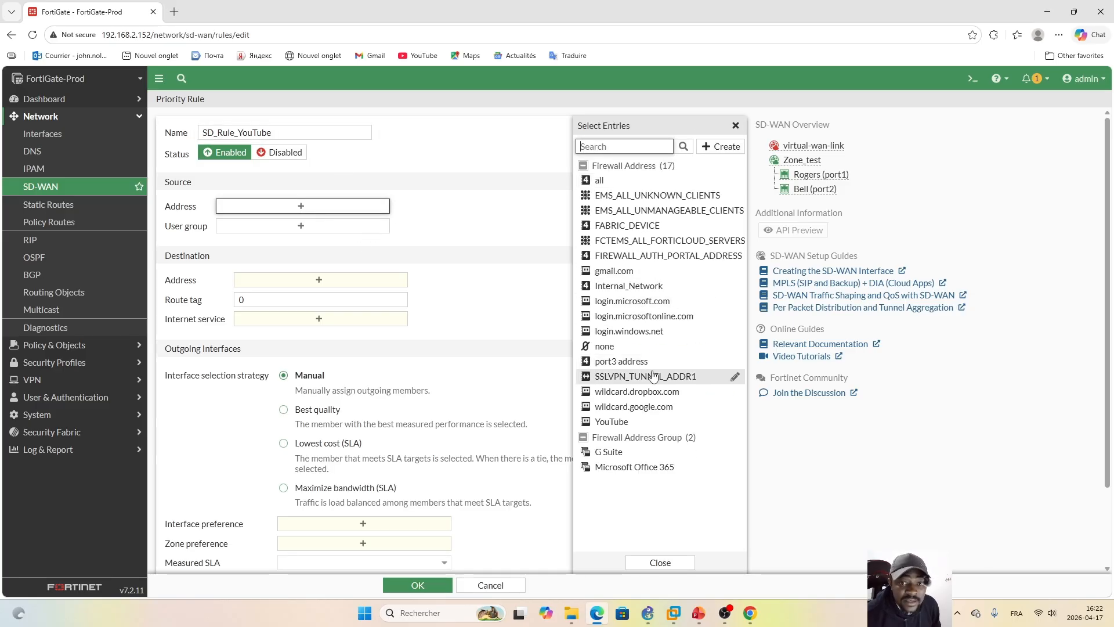
pyautogui.click(647, 290)
pyautogui.click(498, 309)
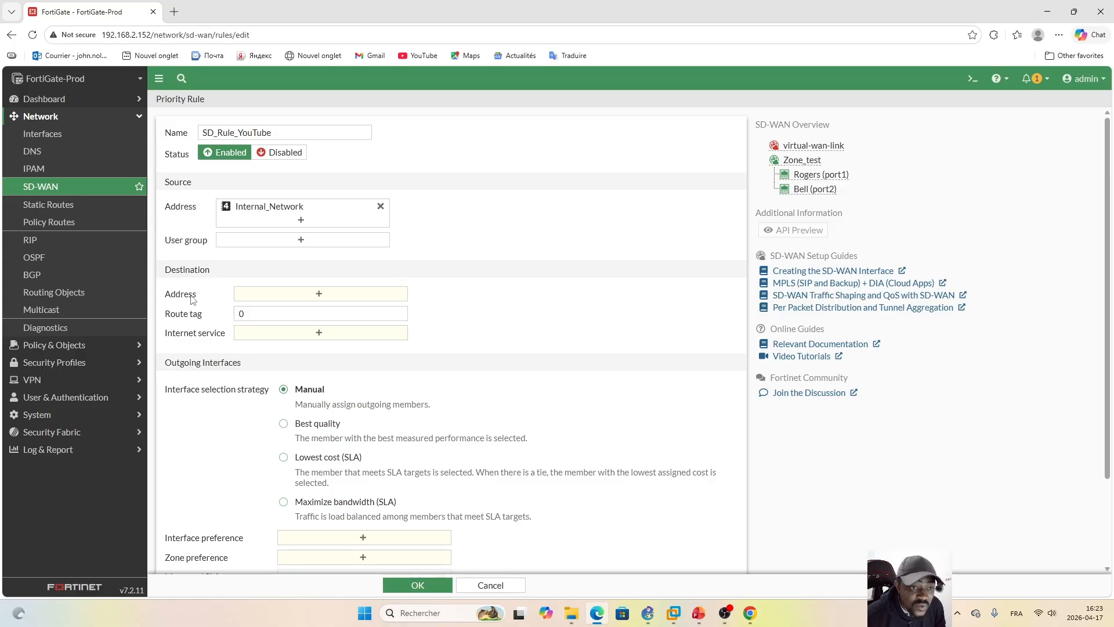
# Step: Create an FQDN firewall address named Youtube for youtube.com and assign it as the YouTube rule's destination address
pyautogui.click(317, 296)
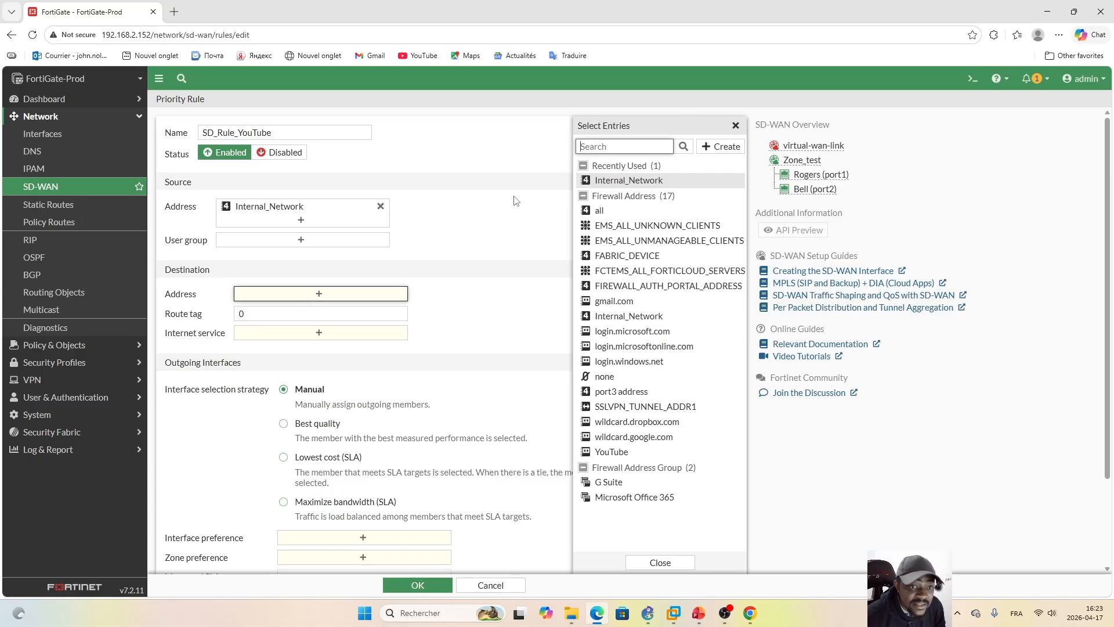
pyautogui.click(717, 148)
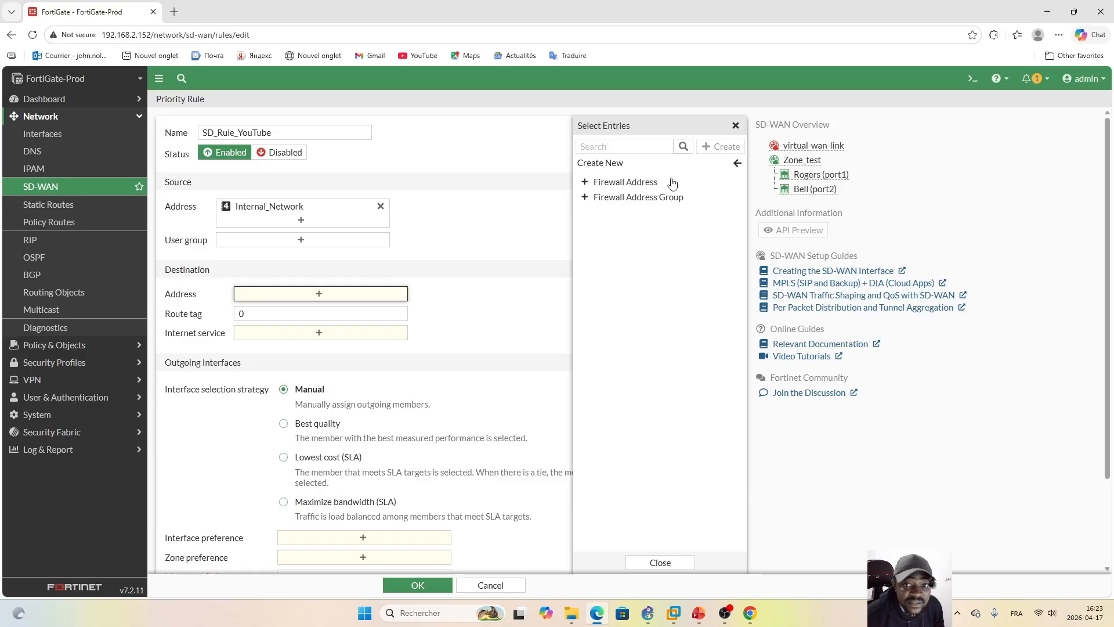
pyautogui.click(620, 184)
pyautogui.click(696, 127)
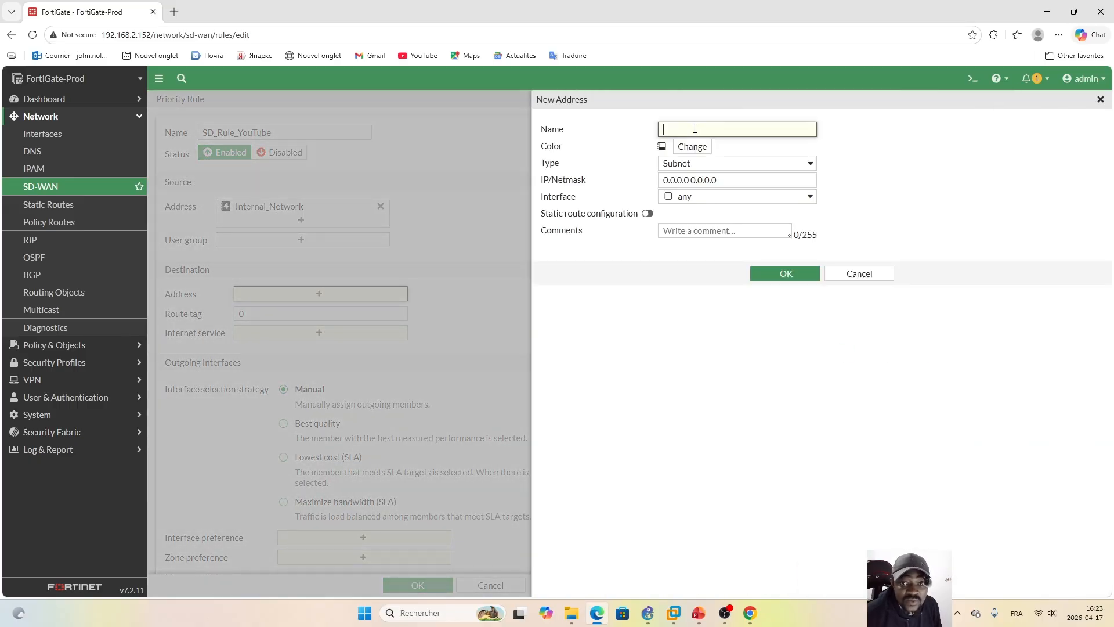
pyautogui.press('capslock')
pyautogui.press('capslock')
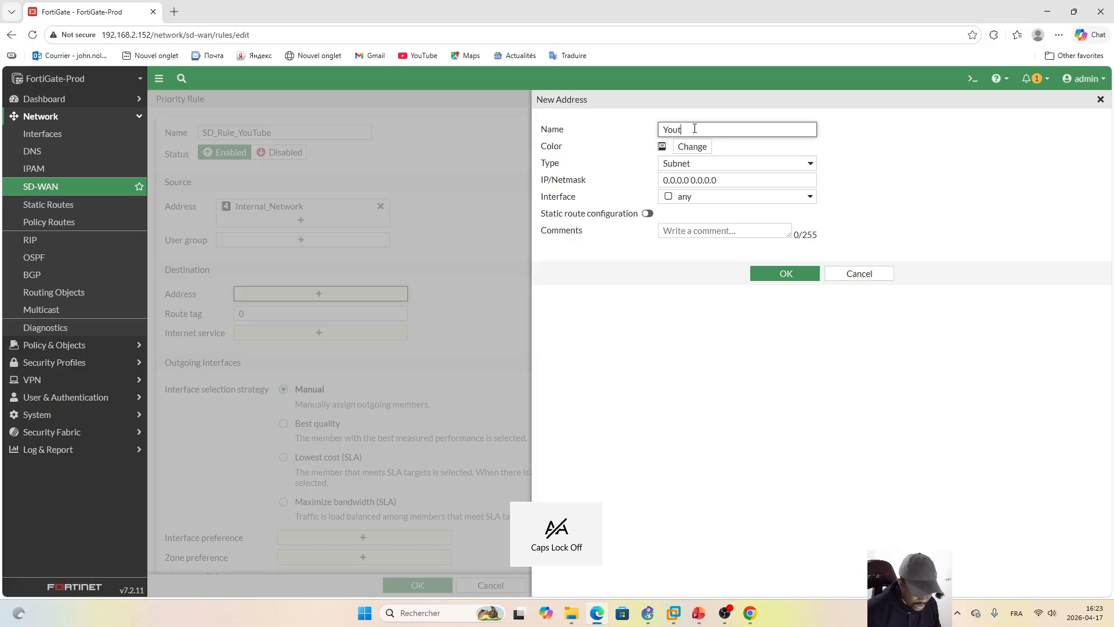
pyautogui.click(804, 164)
pyautogui.click(691, 213)
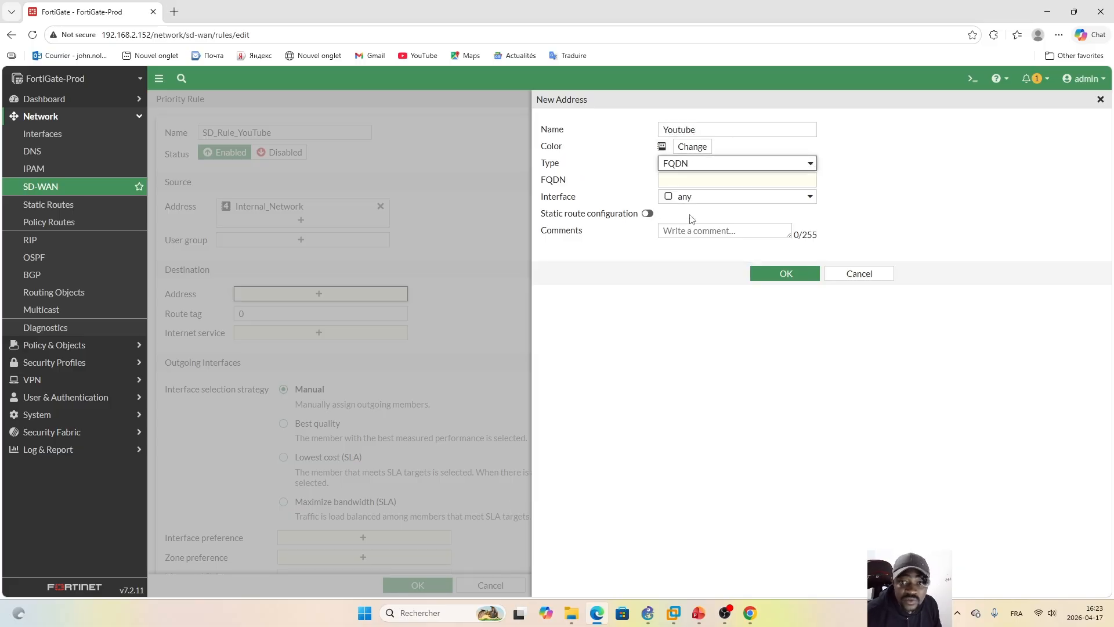
pyautogui.click(707, 182)
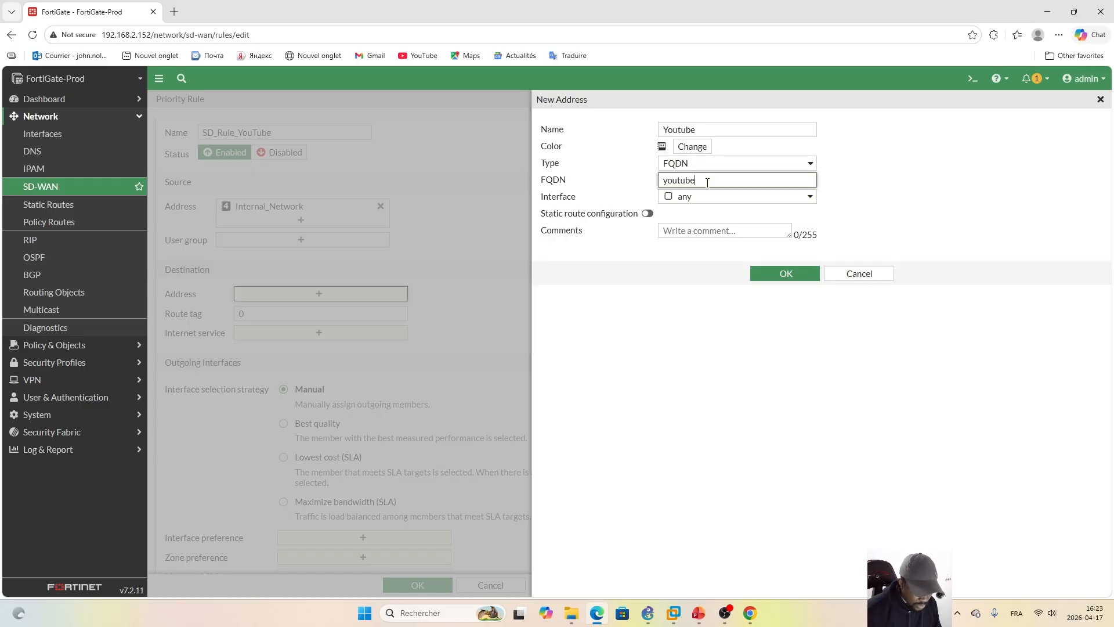
pyautogui.write('youtube.com')
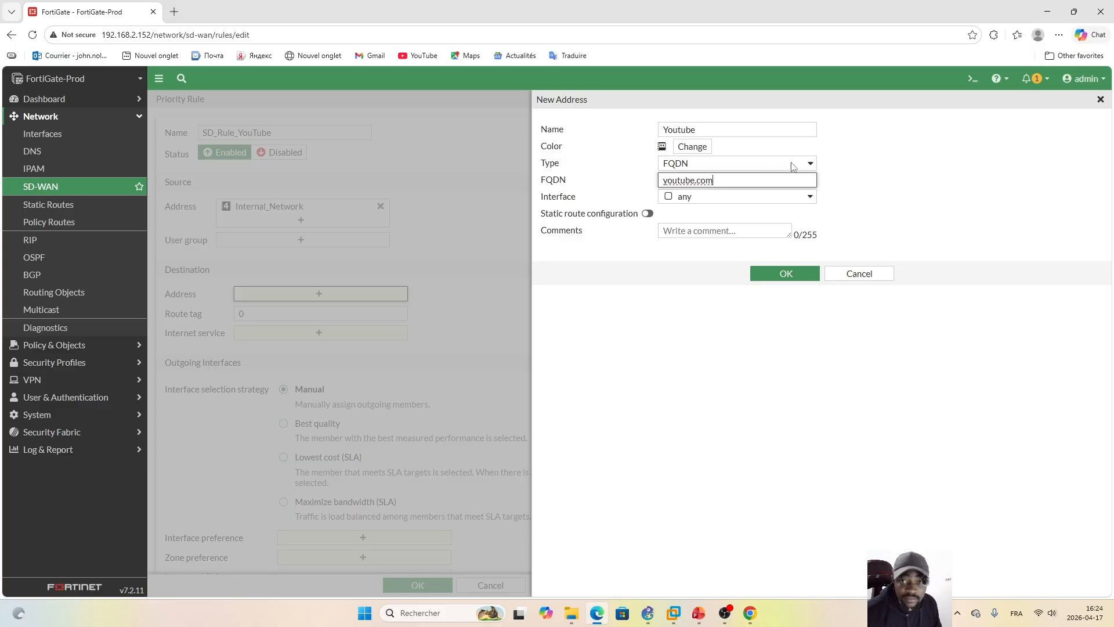
pyautogui.click(775, 276)
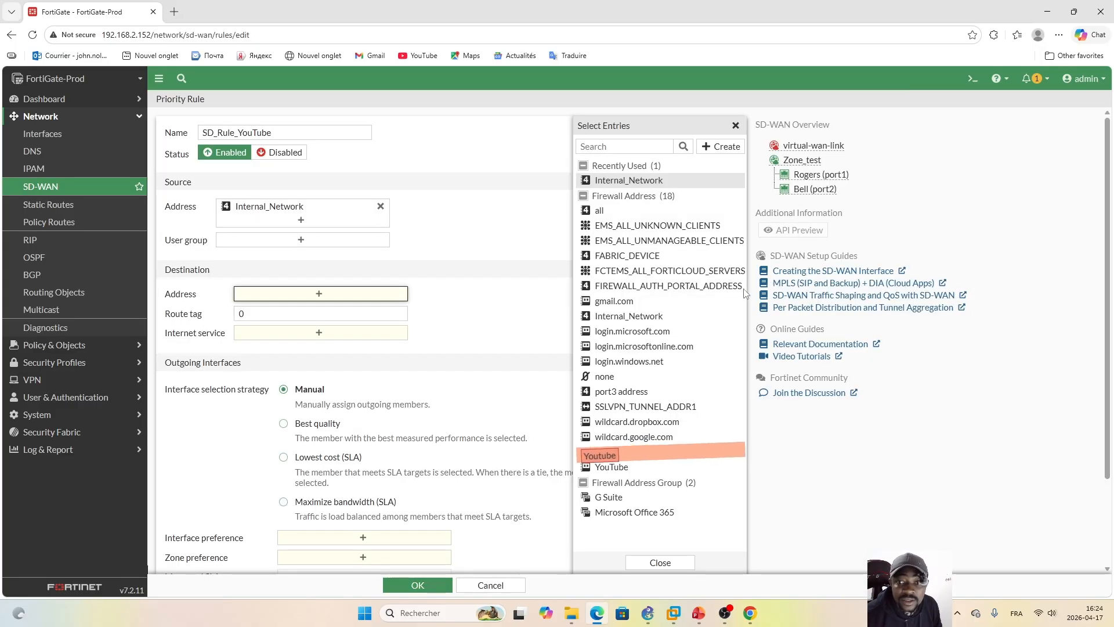
pyautogui.click(623, 453)
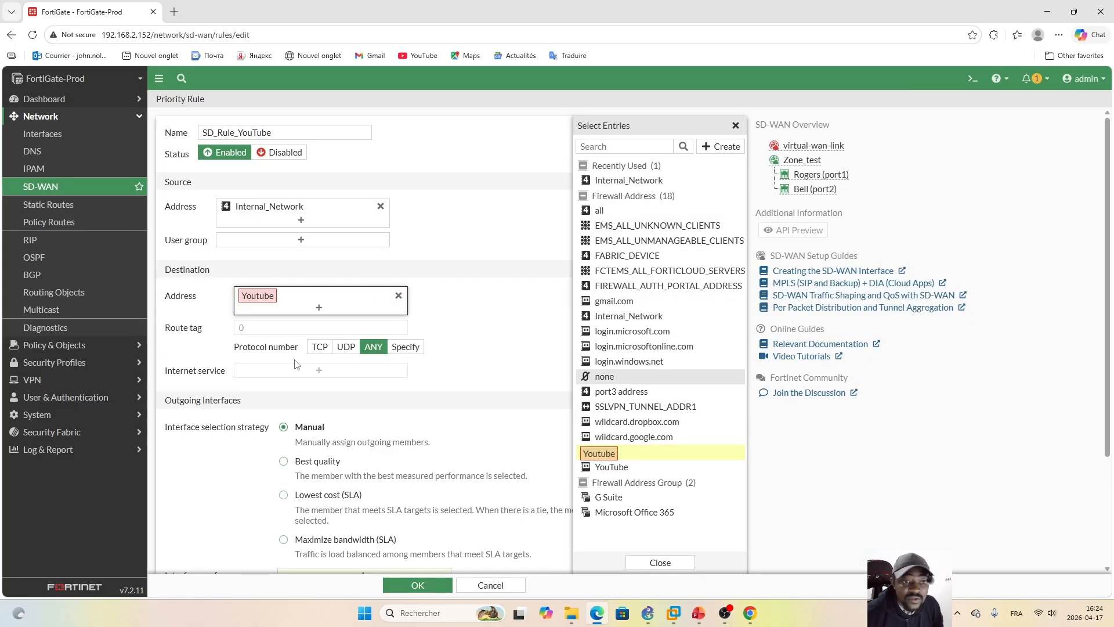
pyautogui.click(504, 314)
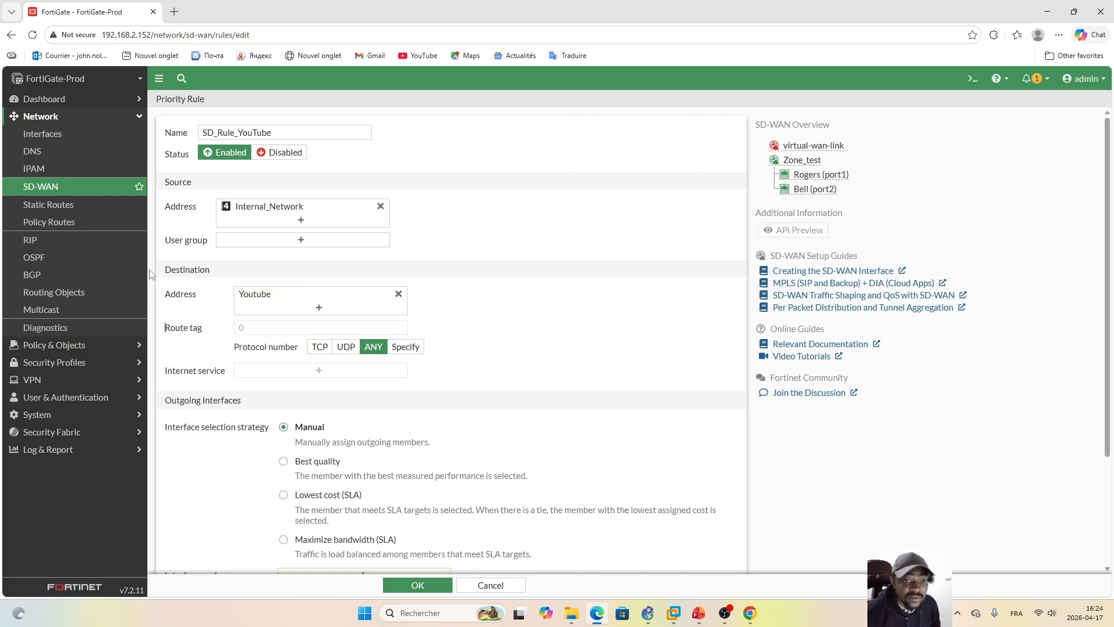
# Step: Choose the Best quality interface selection strategy for the YouTube rule and set its interface preference to Bell (port2)
pyautogui.moveTo(1111, 247); pyautogui.dragTo(1112, 367)
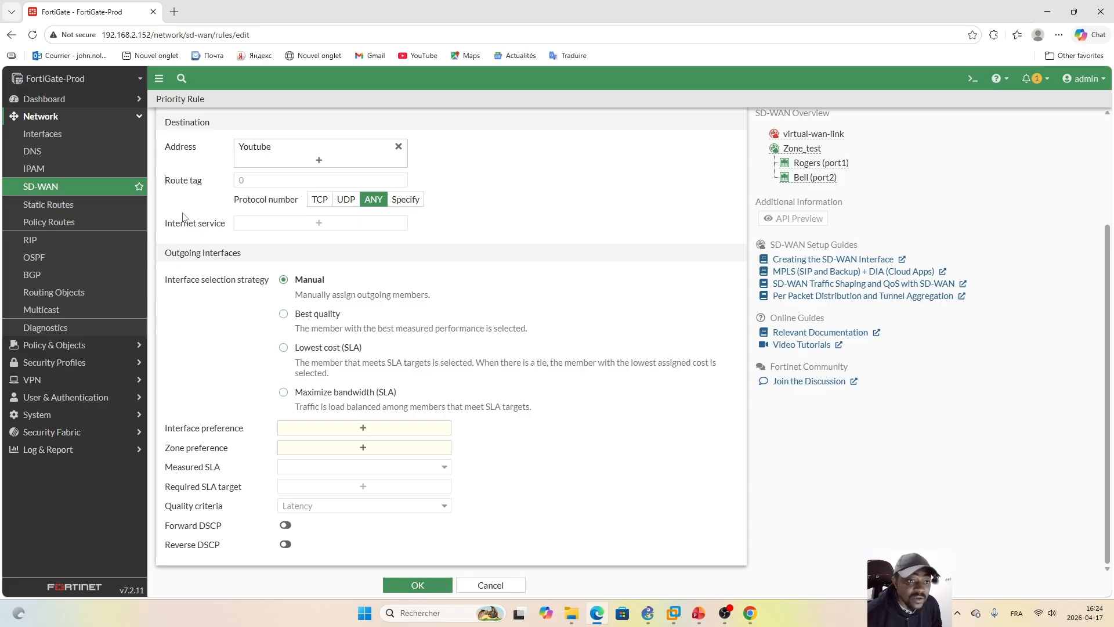
pyautogui.click(284, 315)
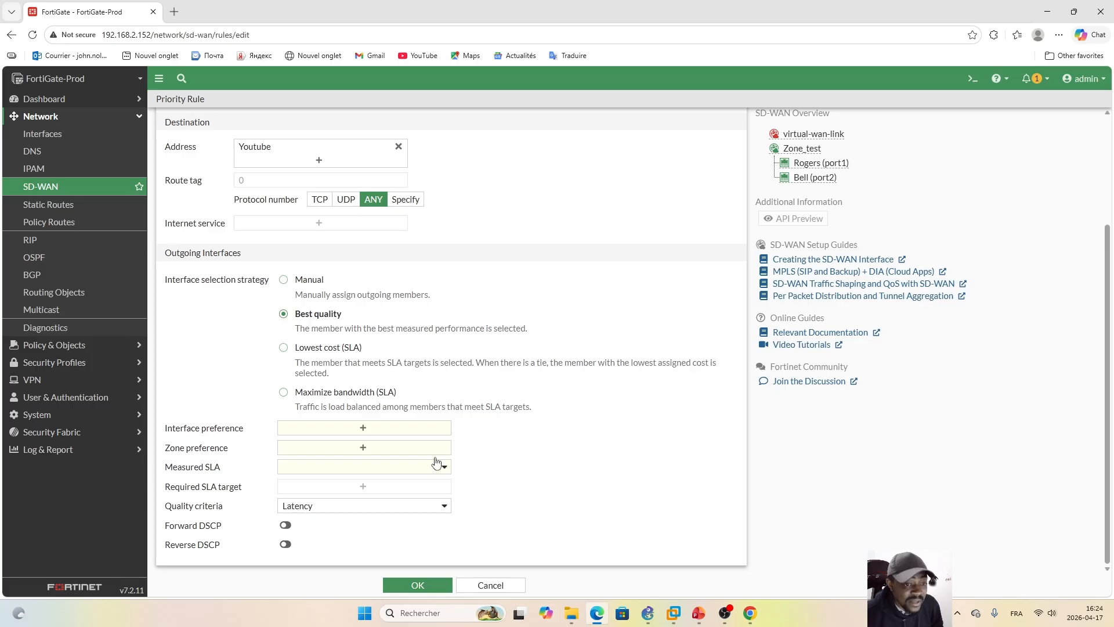
pyautogui.click(363, 429)
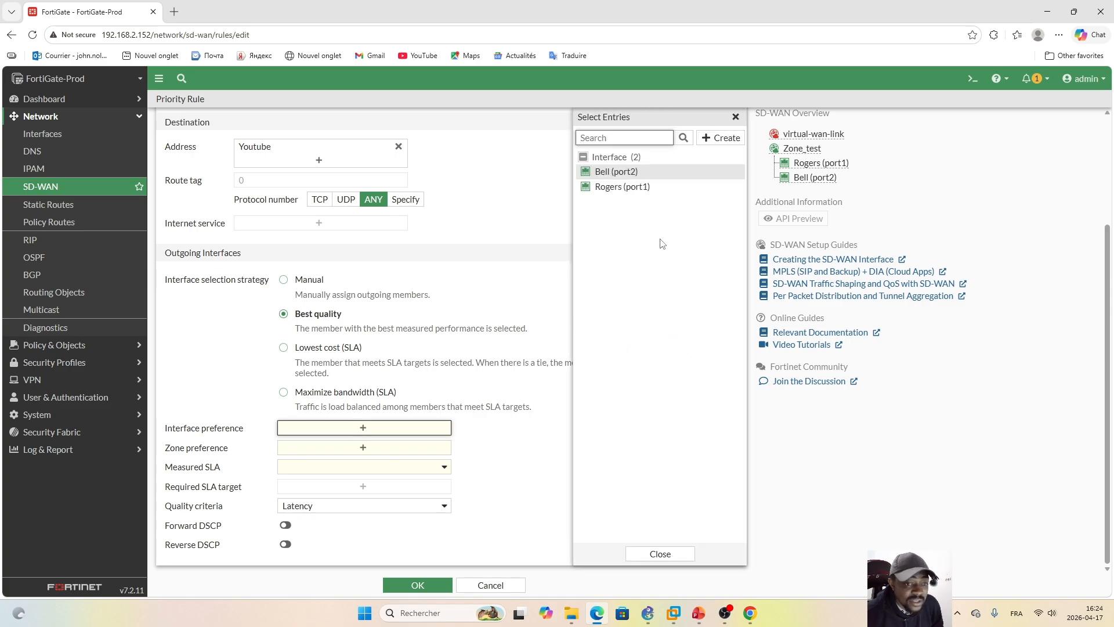
pyautogui.click(615, 171)
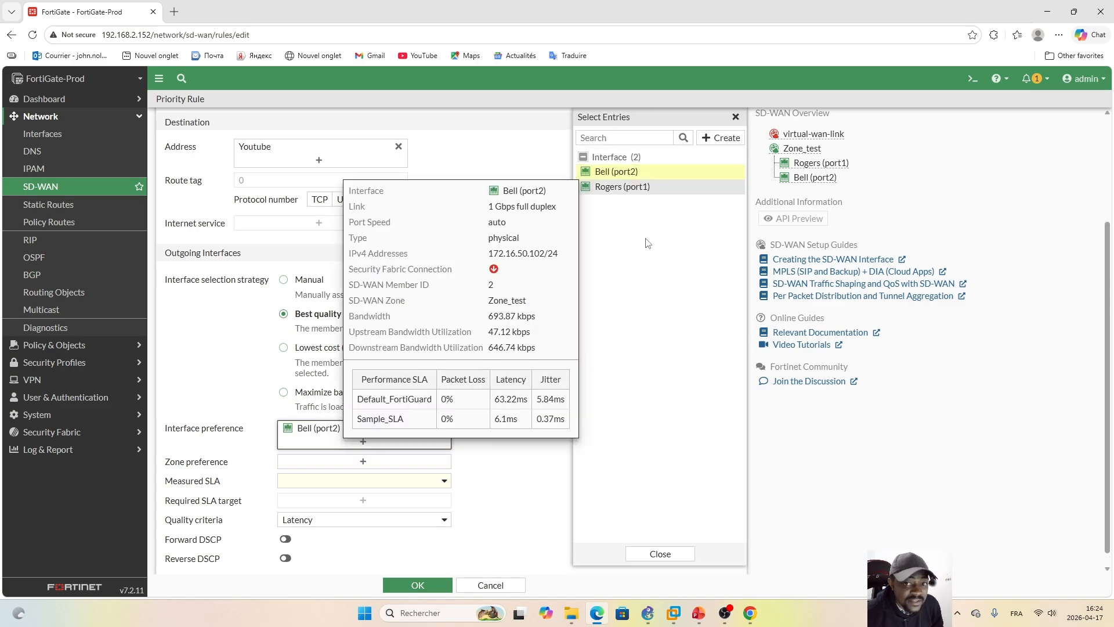
pyautogui.click(661, 553)
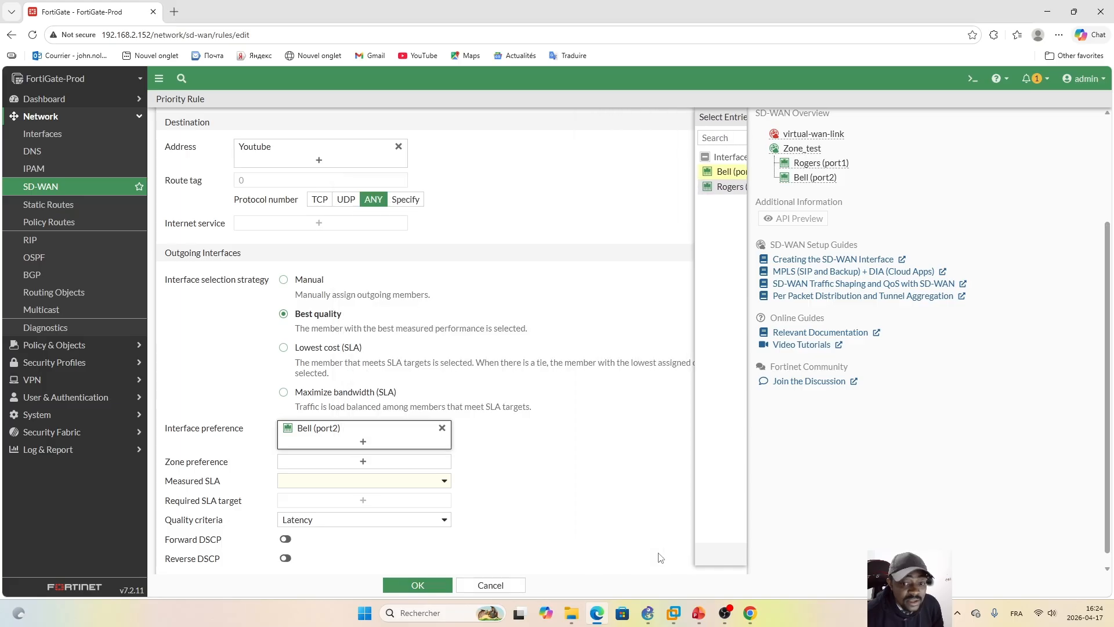
# Step: Set the YouTube rule's zone preference to Zone_test
pyautogui.click(362, 462)
pyautogui.click(616, 218)
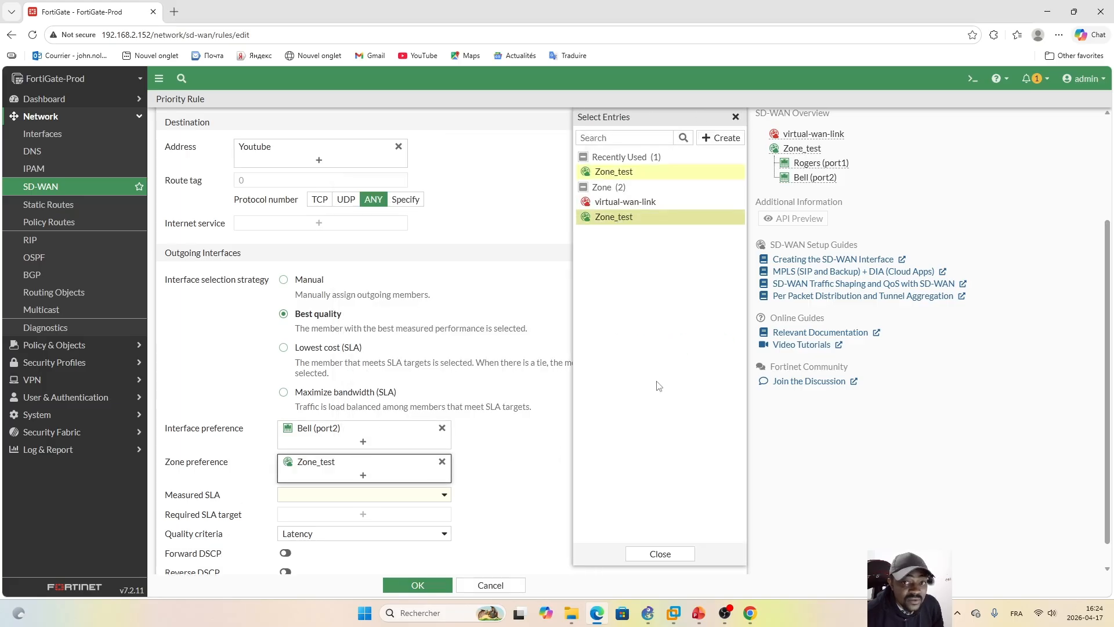
pyautogui.click(661, 554)
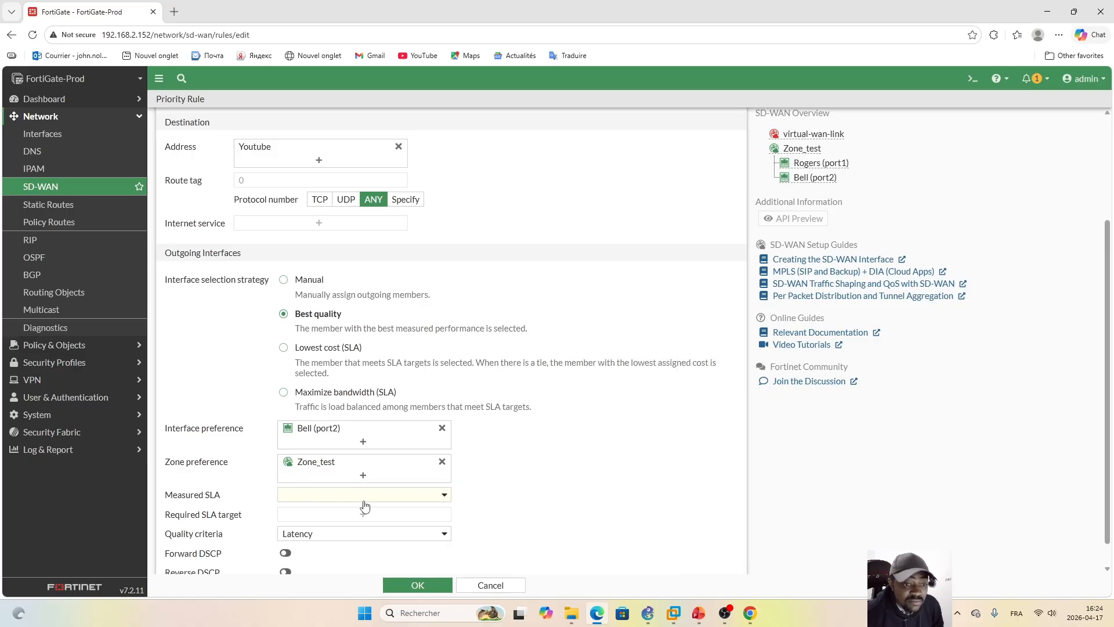
# Step: Set the YouTube rule's measured SLA to Default_FortiGuard
pyautogui.click(446, 496)
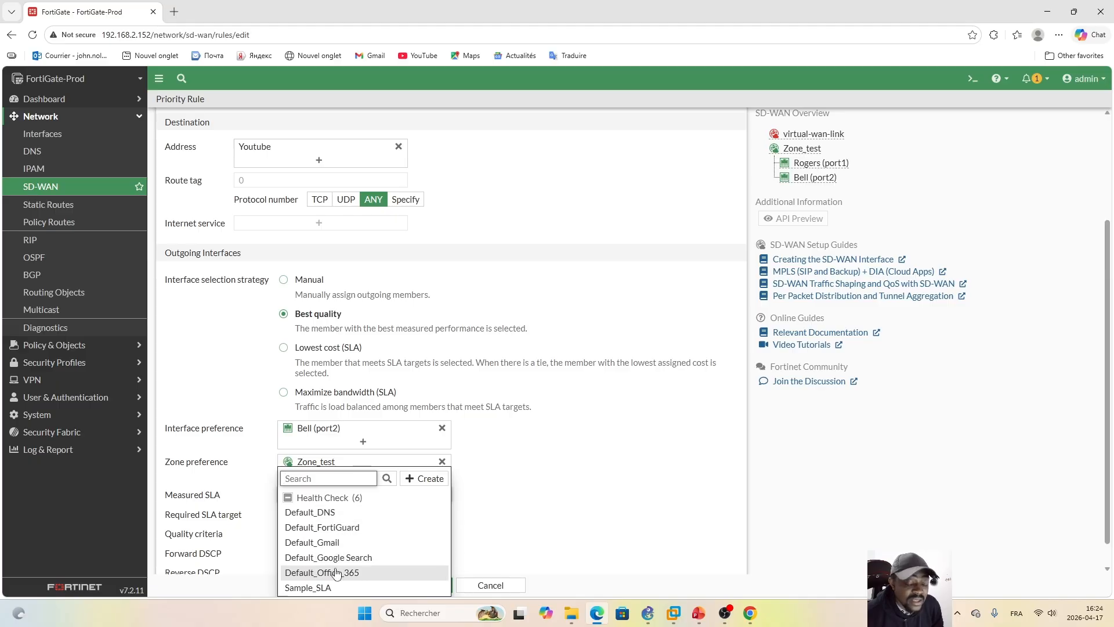
pyautogui.click(348, 528)
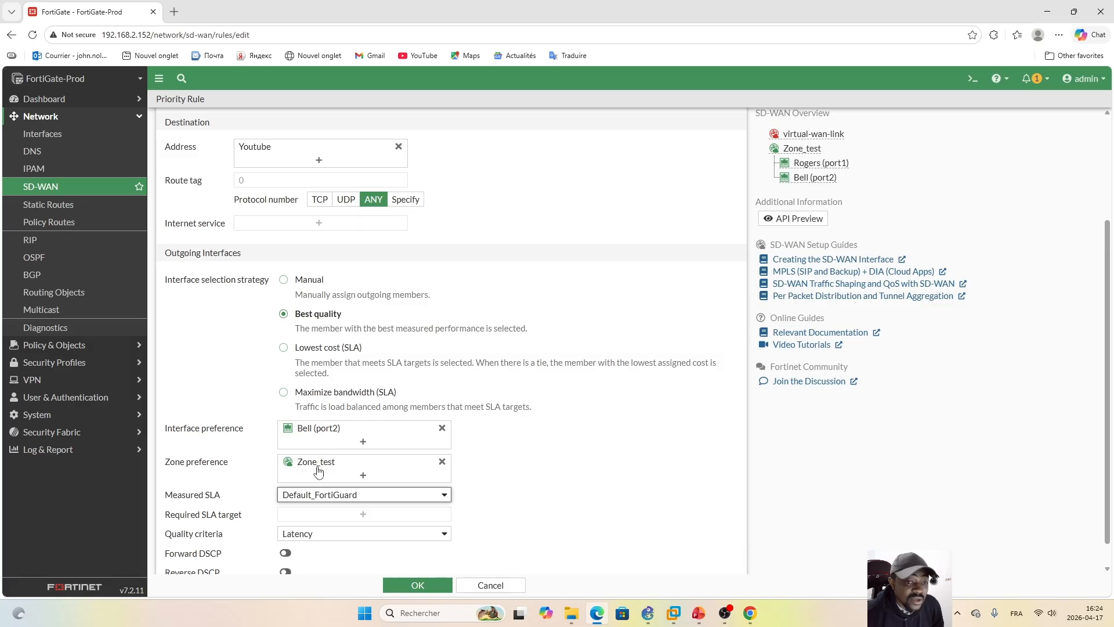
pyautogui.moveTo(312, 467)
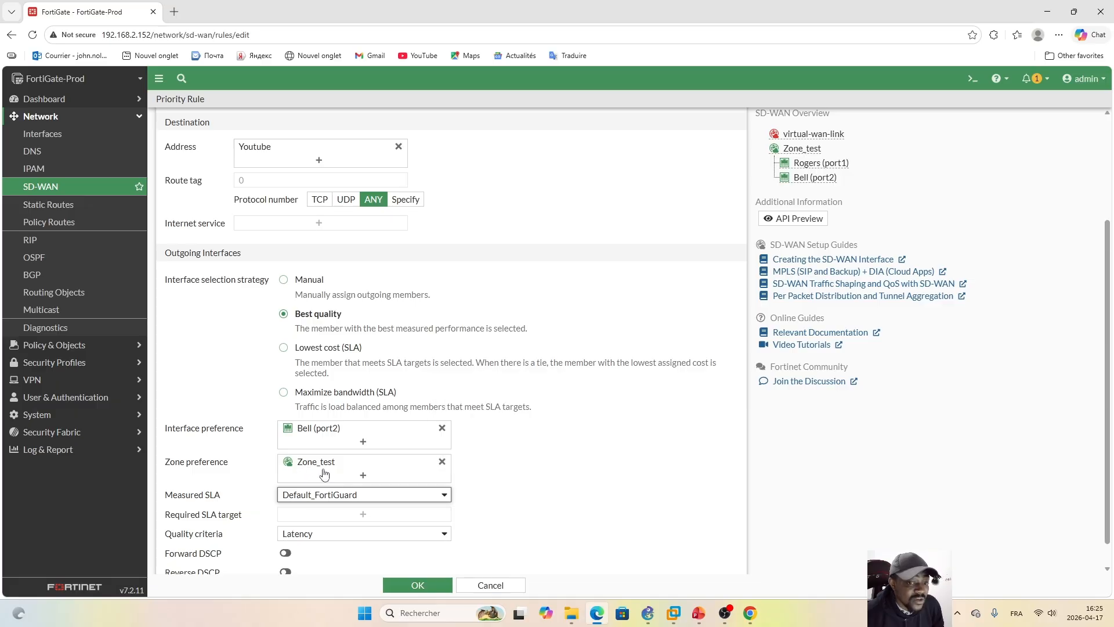
# Step: Remove Bell (port2) from the YouTube rule's interface preference
pyautogui.click(443, 427)
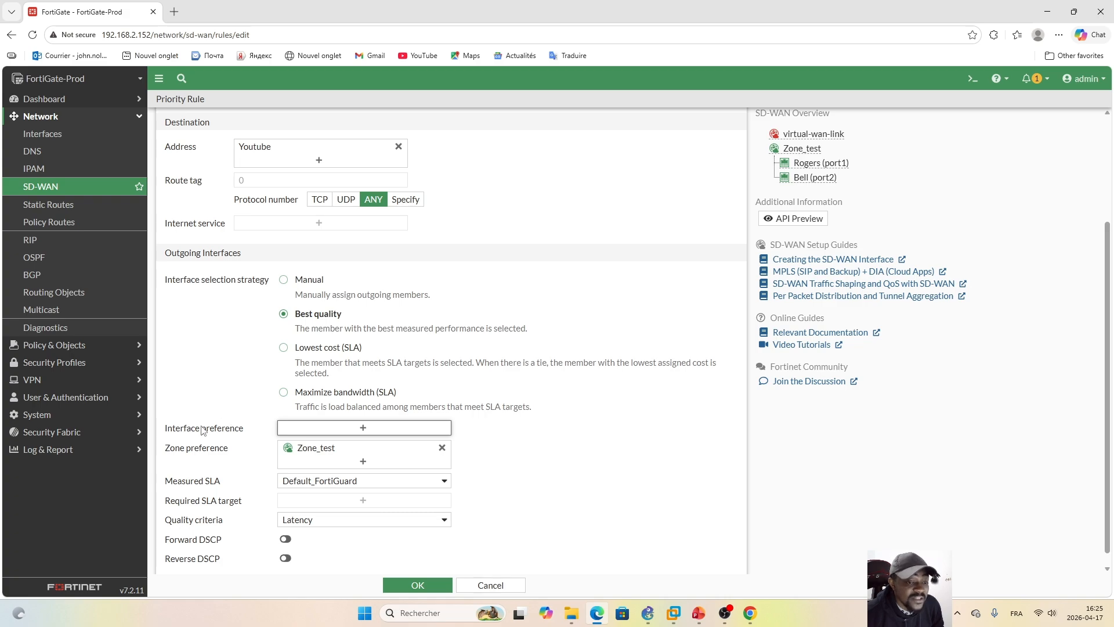
pyautogui.moveTo(343, 482)
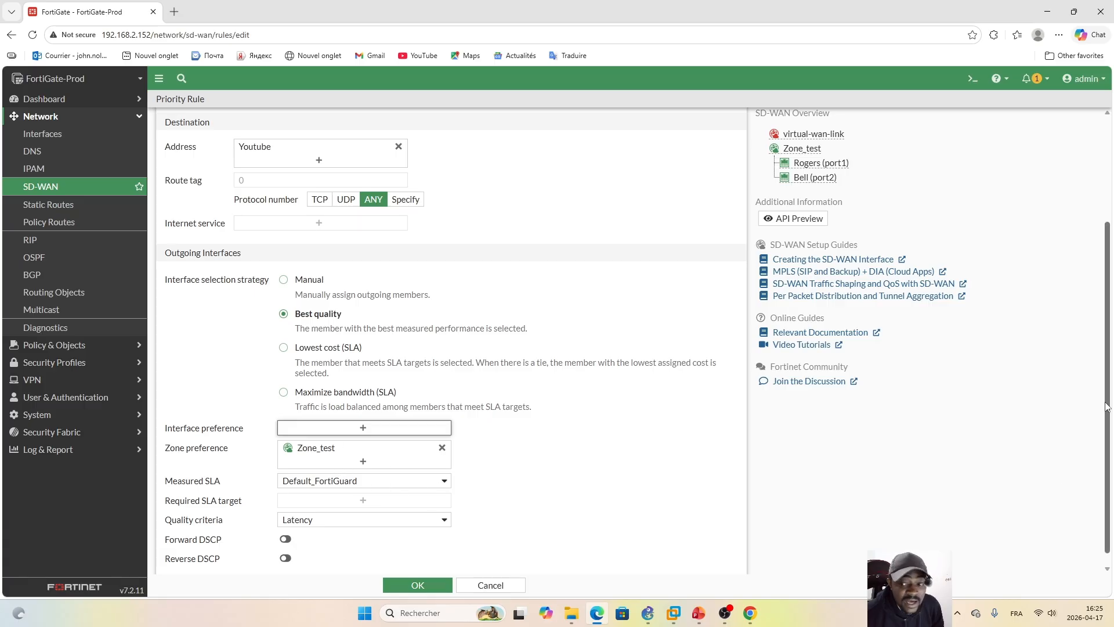
pyautogui.scroll(-1, 1108, 406)
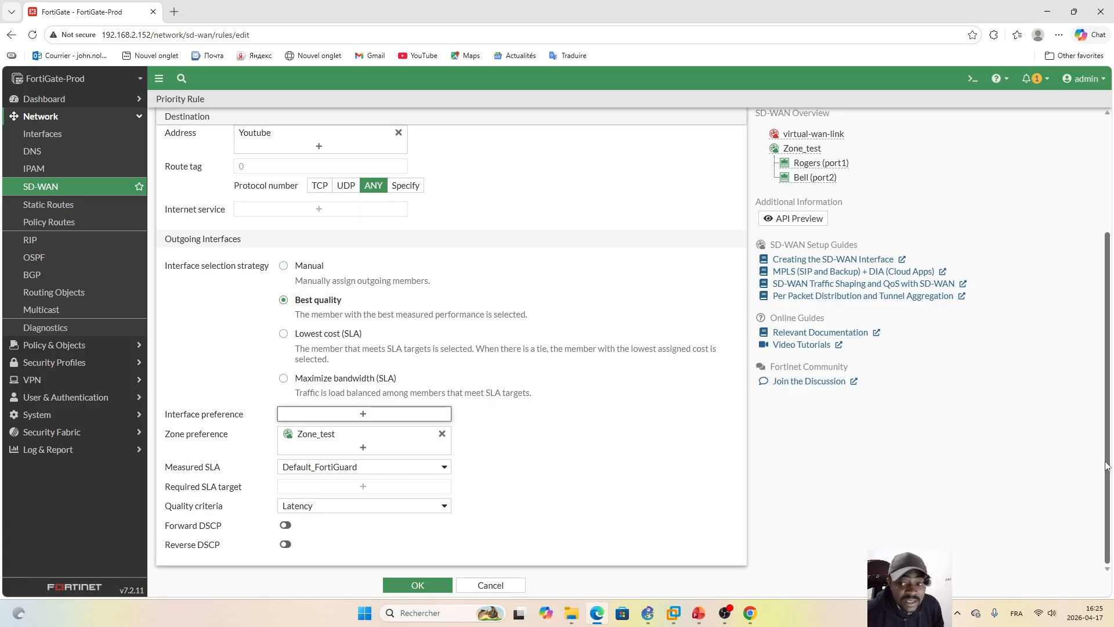
pyautogui.click(444, 507)
pyautogui.click(537, 504)
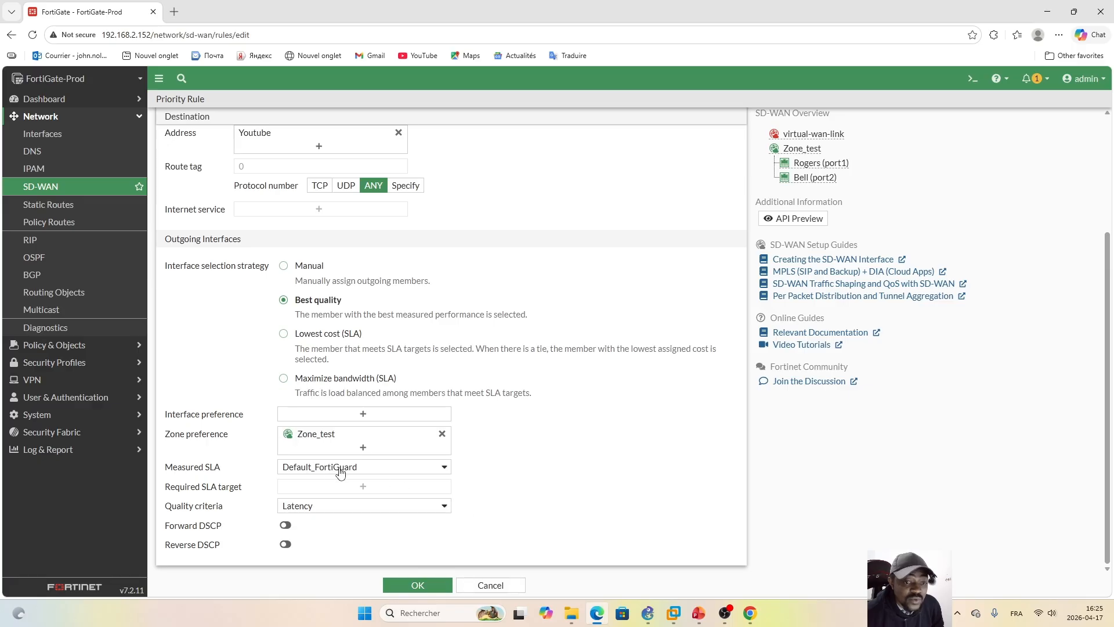
# Step: Set the YouTube rule's measured SLA to Sample_SLA with Latency as the quality criteria, and save the rule
pyautogui.moveTo(316, 476)
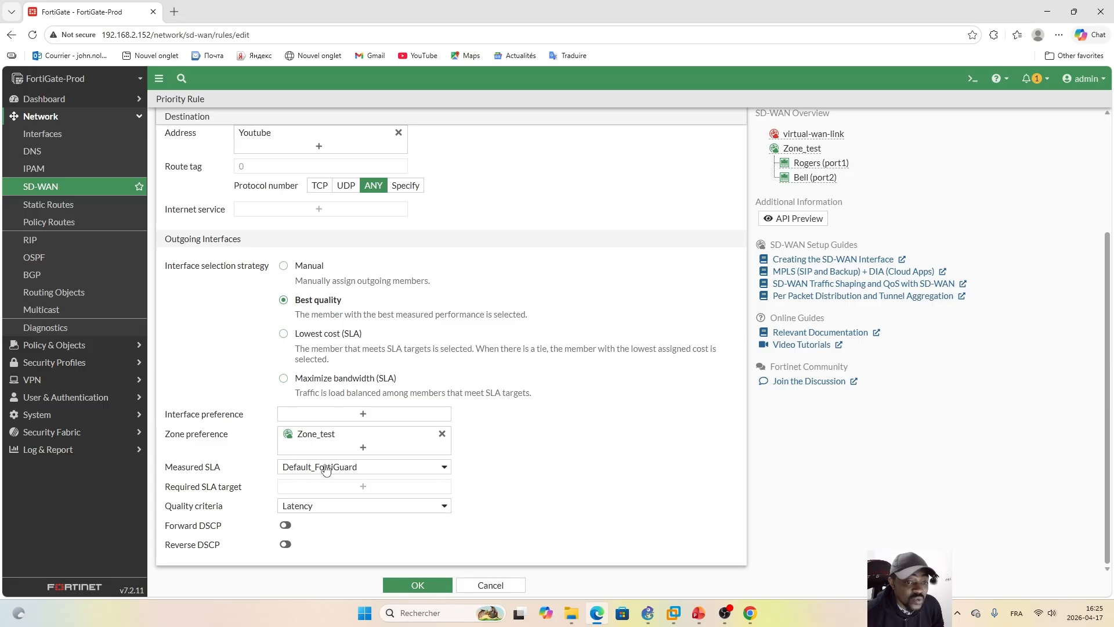
pyautogui.click(444, 469)
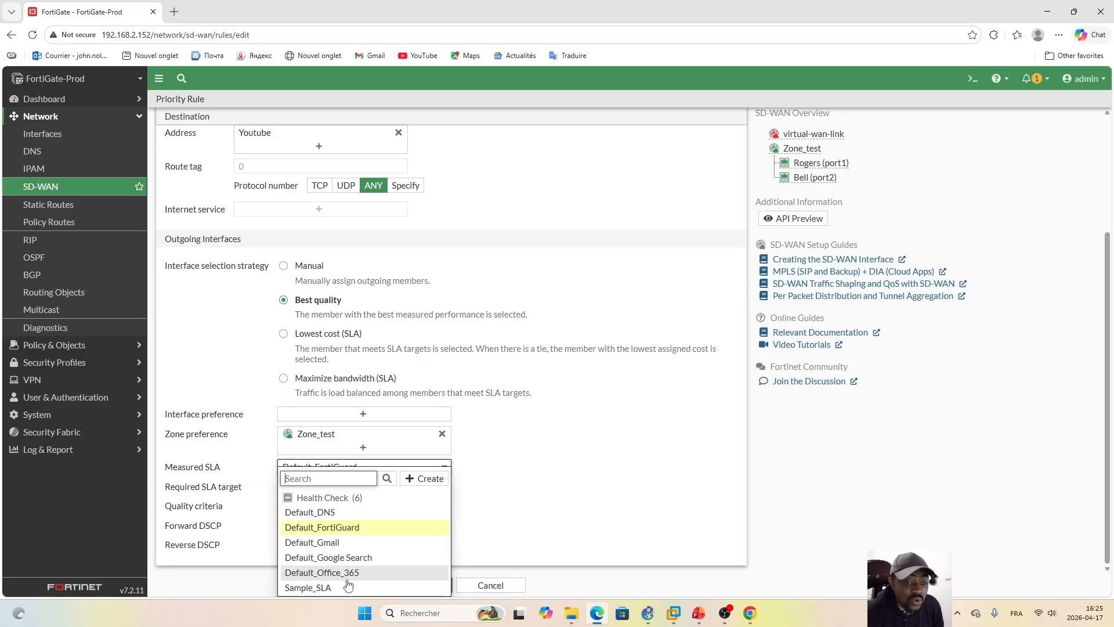
pyautogui.click(323, 587)
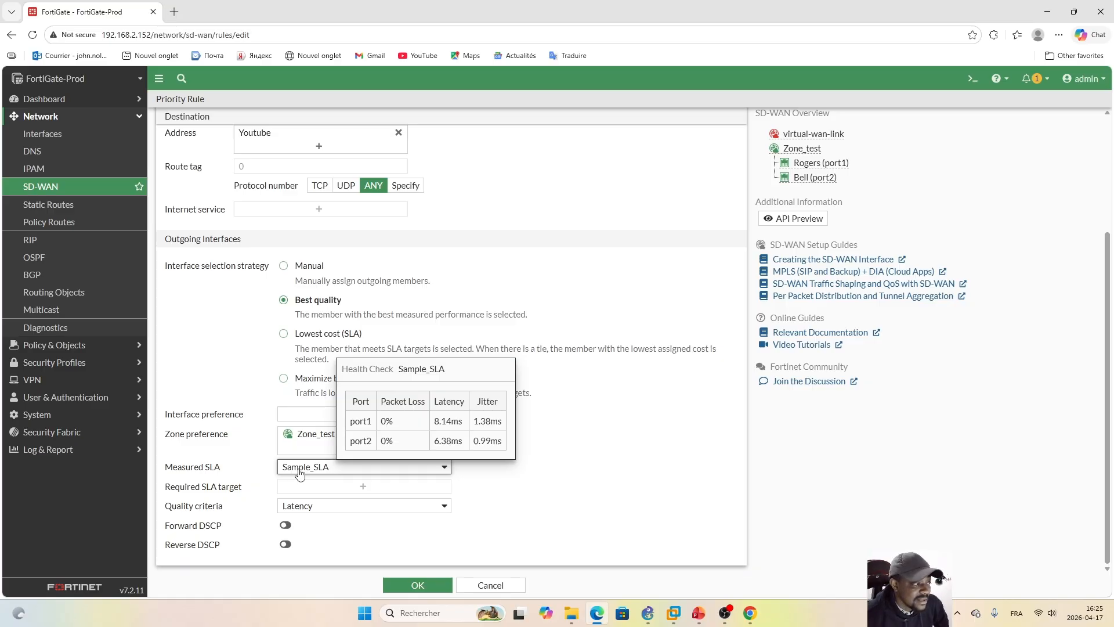
pyautogui.click(444, 506)
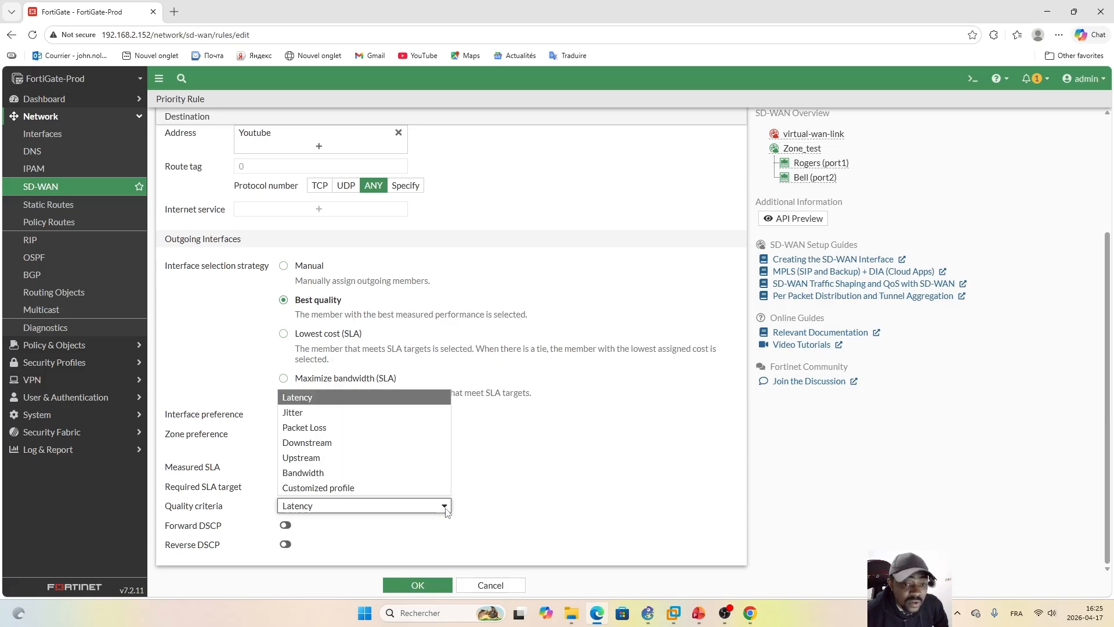
pyautogui.click(302, 399)
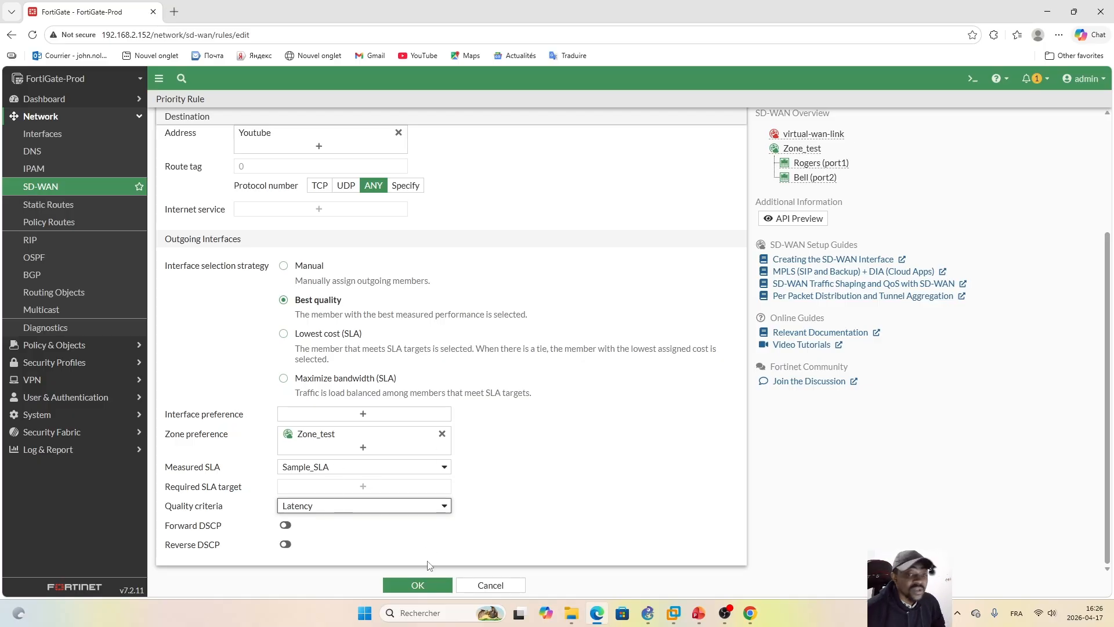
pyautogui.click(417, 586)
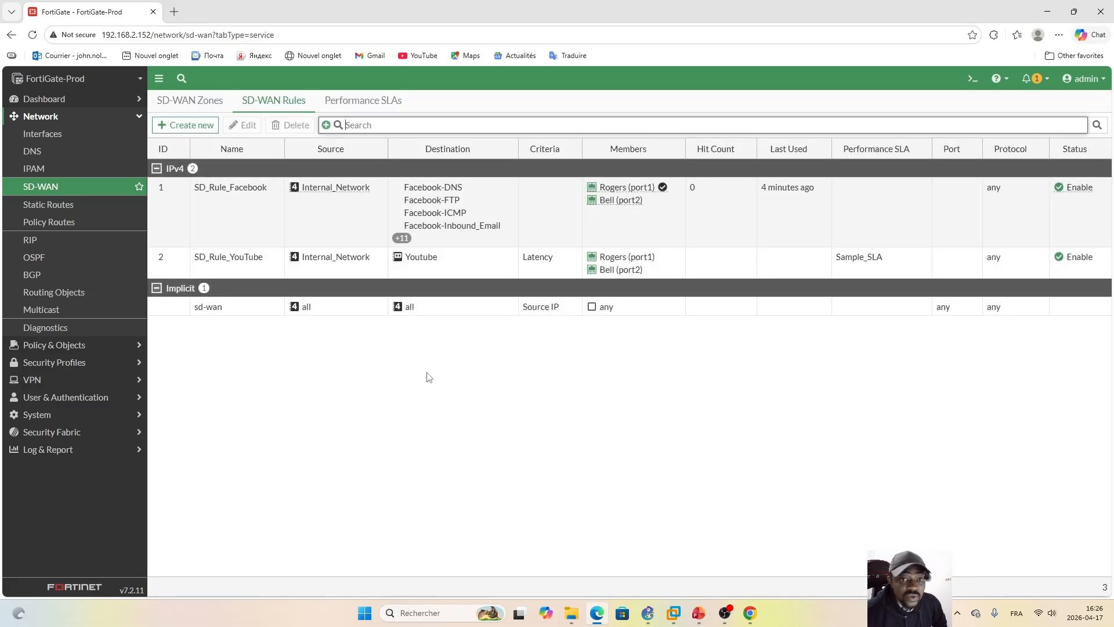
# Step: Create a new SD-WAN rule named SD_Rule_Instagram
pyautogui.click(192, 126)
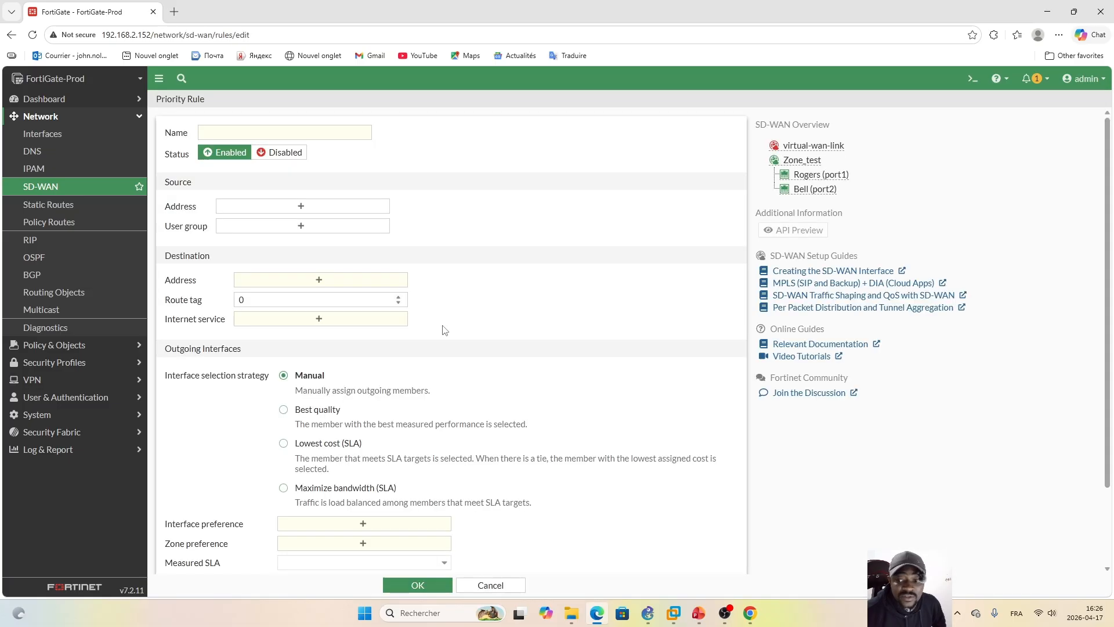
pyautogui.click(280, 133)
pyautogui.press('capslock')
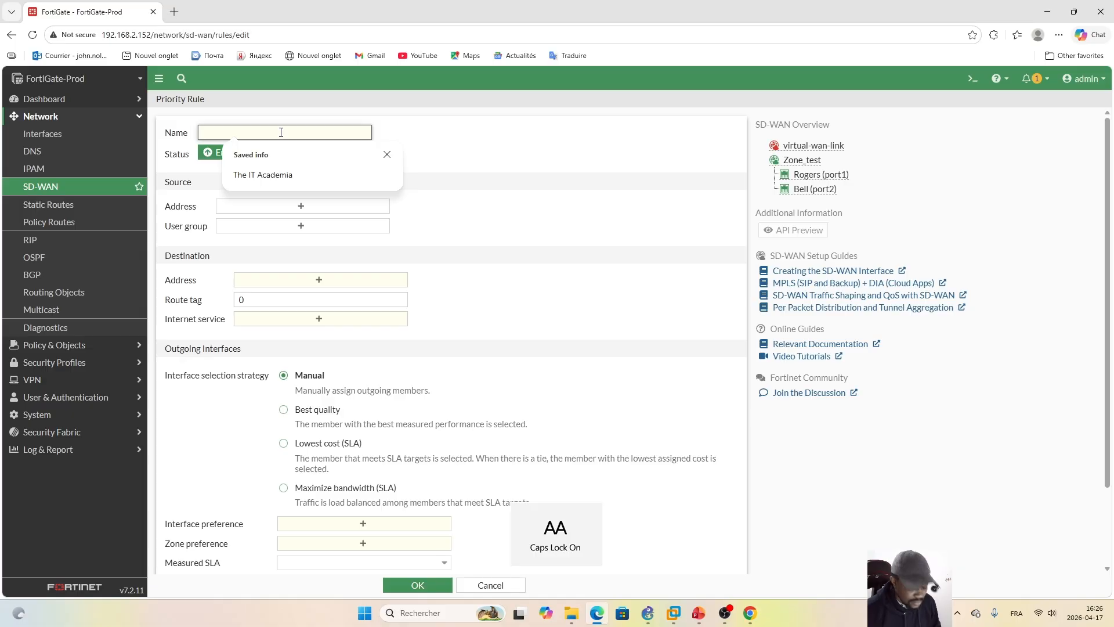
pyautogui.write('SD_')
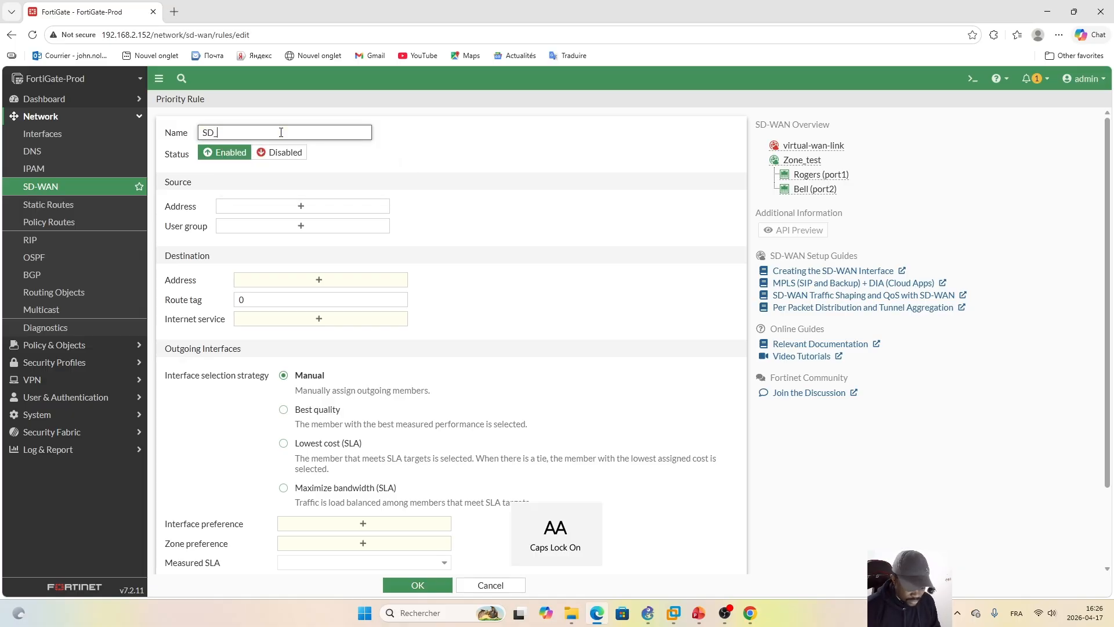
pyautogui.write('R')
pyautogui.press('capslock')
pyautogui.write('ule')
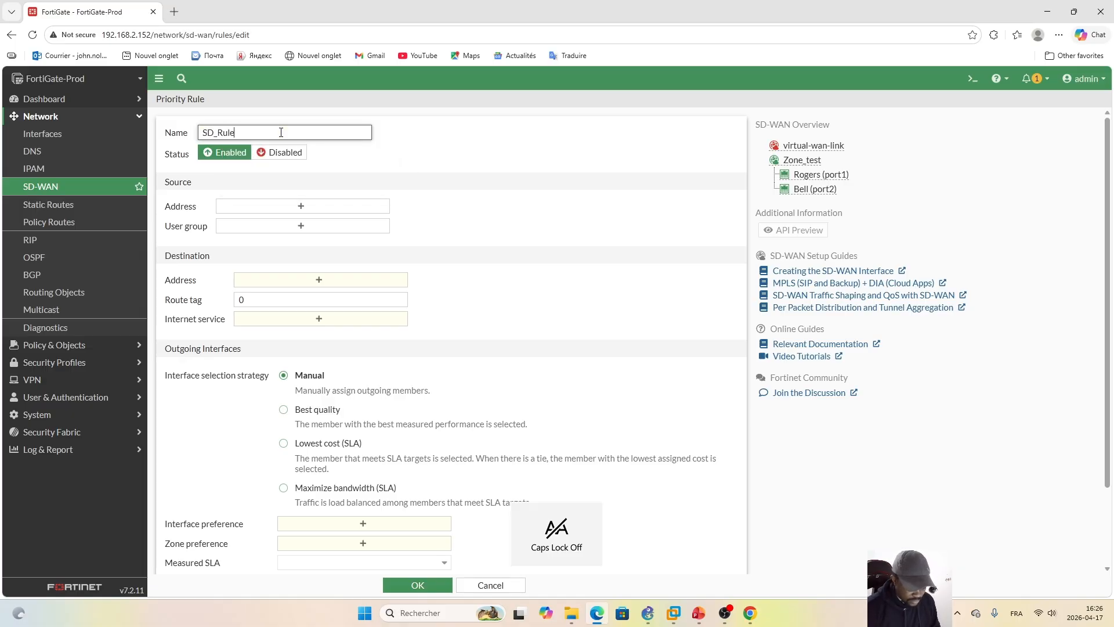
pyautogui.write('_In')
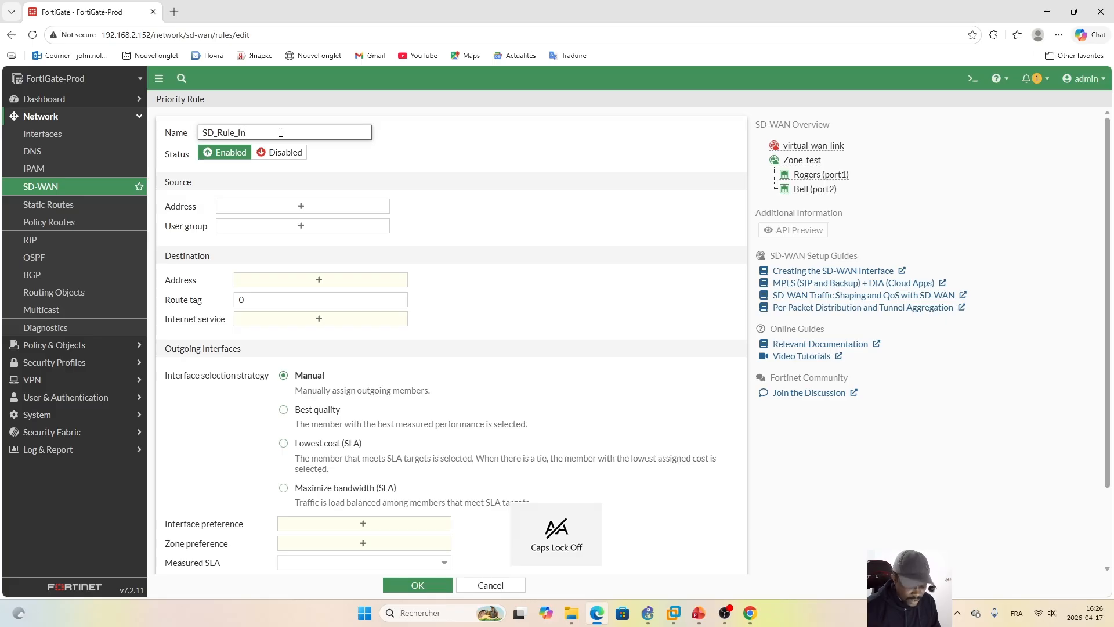
pyautogui.write('stagram')
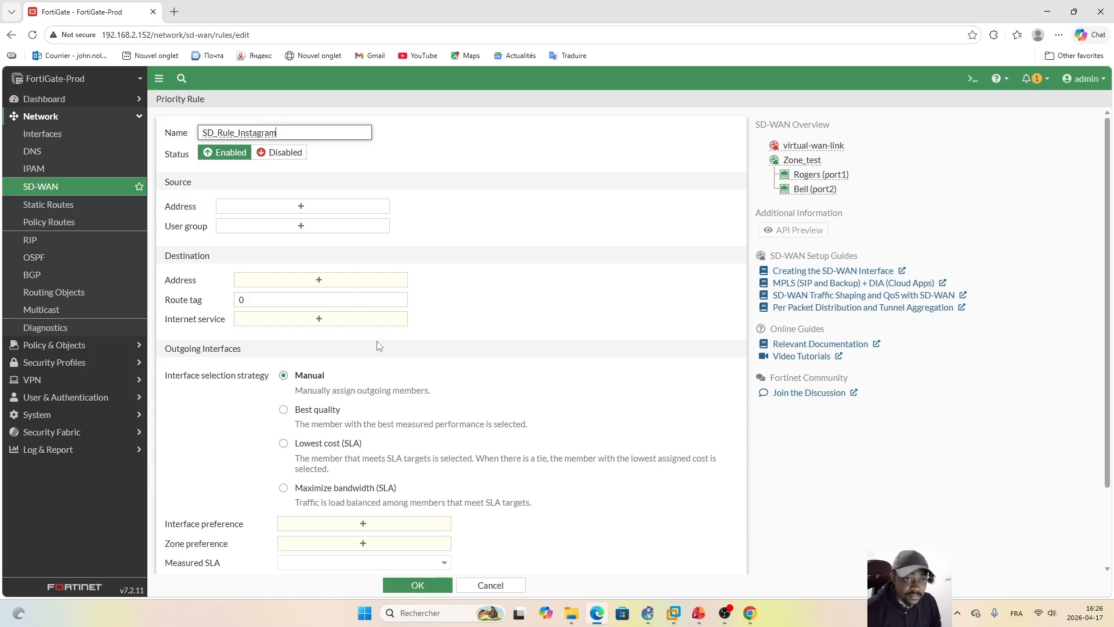
# Step: Set the Instagram rule's source address to Internal_Network and its destination internet service to Facebook-Instagram
pyautogui.click(309, 208)
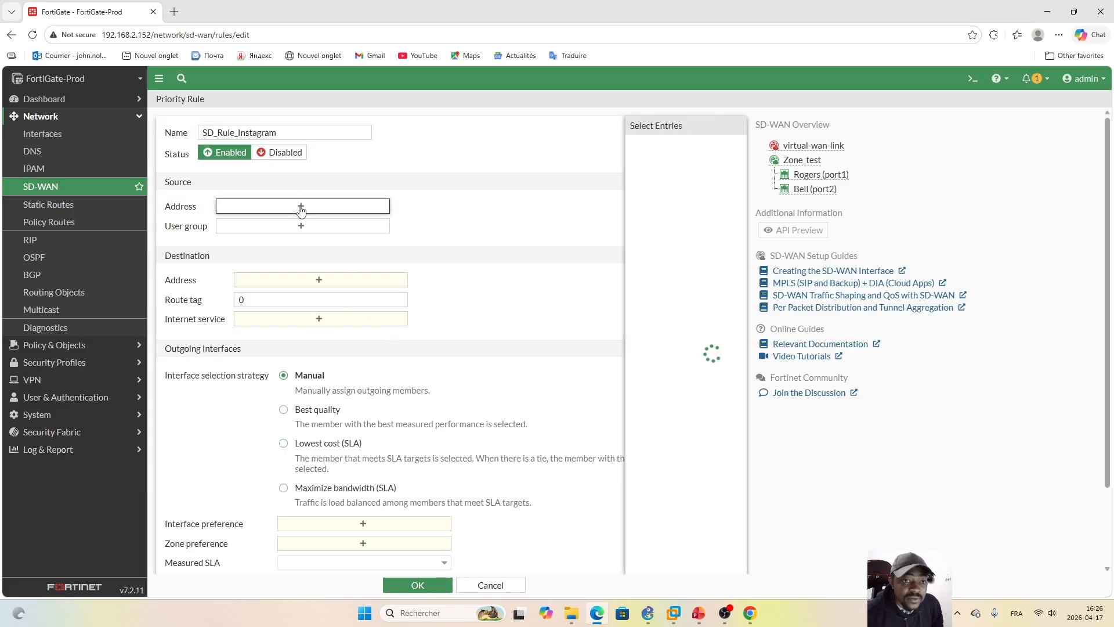
pyautogui.click(637, 285)
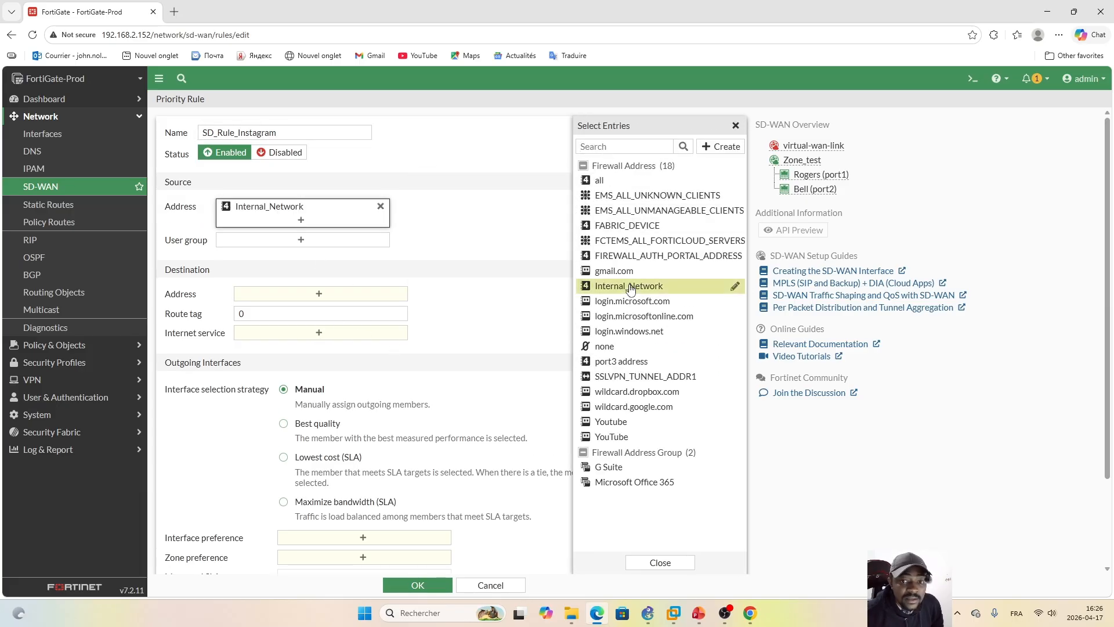
pyautogui.click(311, 338)
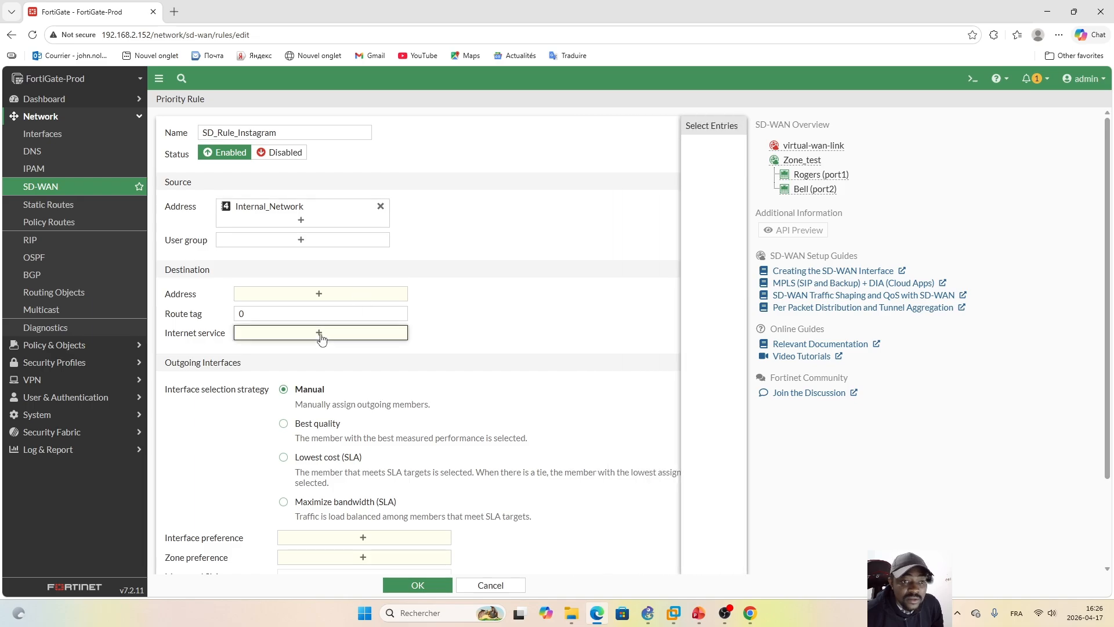
pyautogui.write('insta')
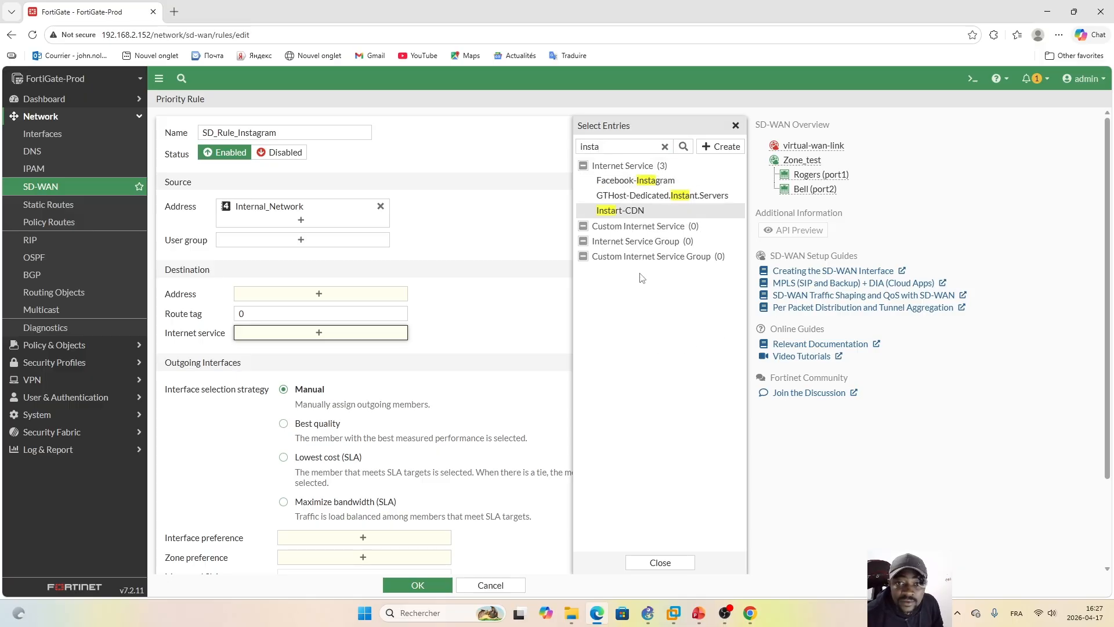
pyautogui.click(660, 182)
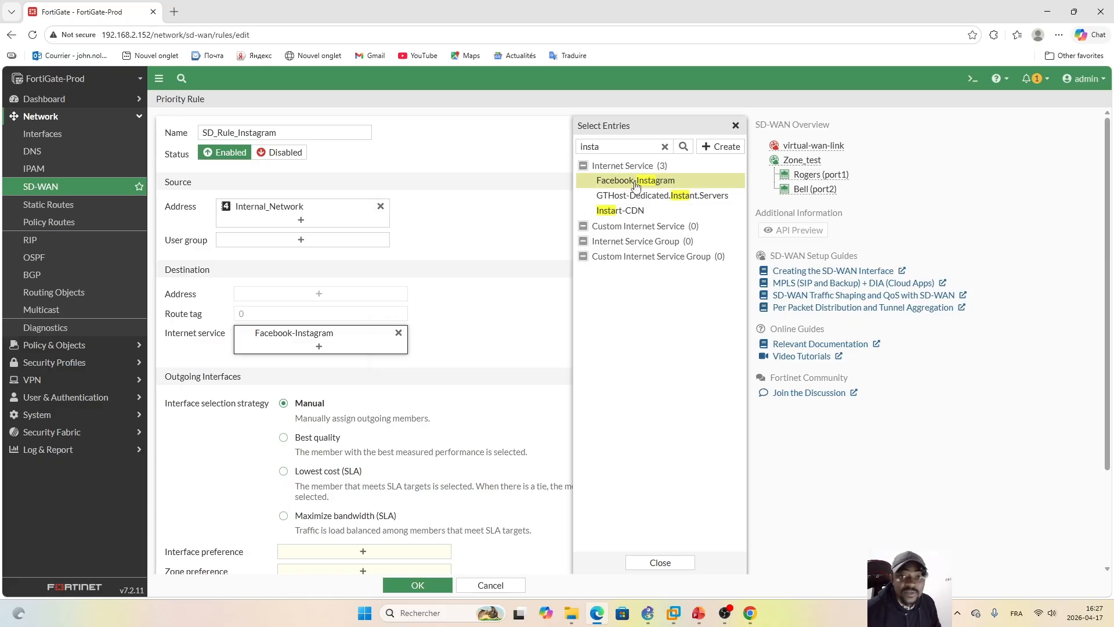
pyautogui.click(660, 563)
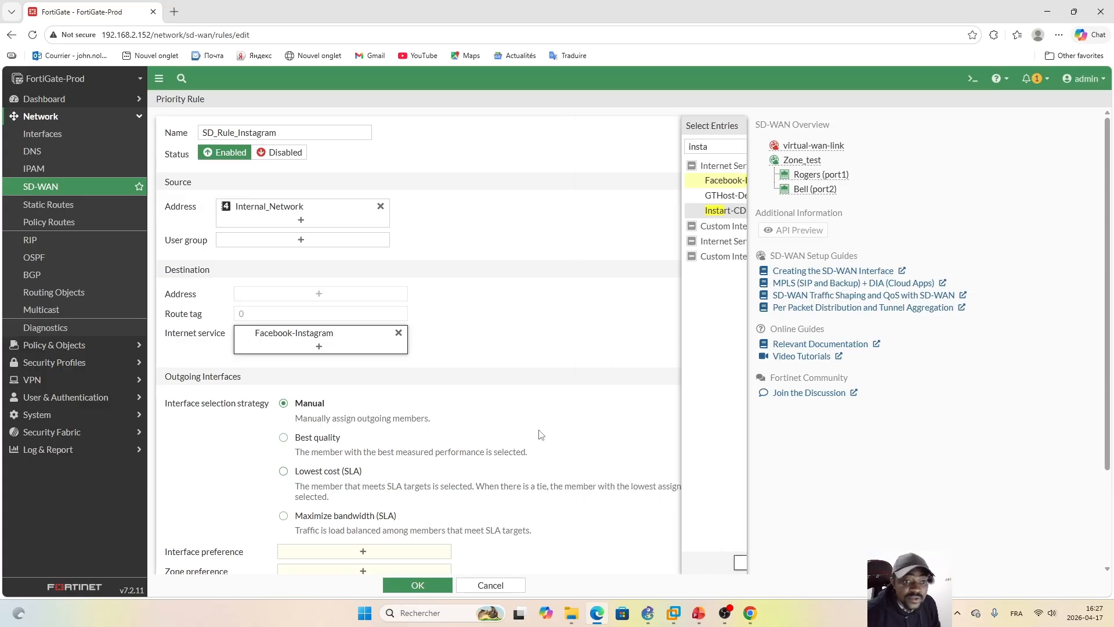
# Step: Choose the Lowest cost (SLA) interface selection strategy for the Instagram rule and set its zone preference to Zone_test
pyautogui.scroll(-2, 1110, 271)
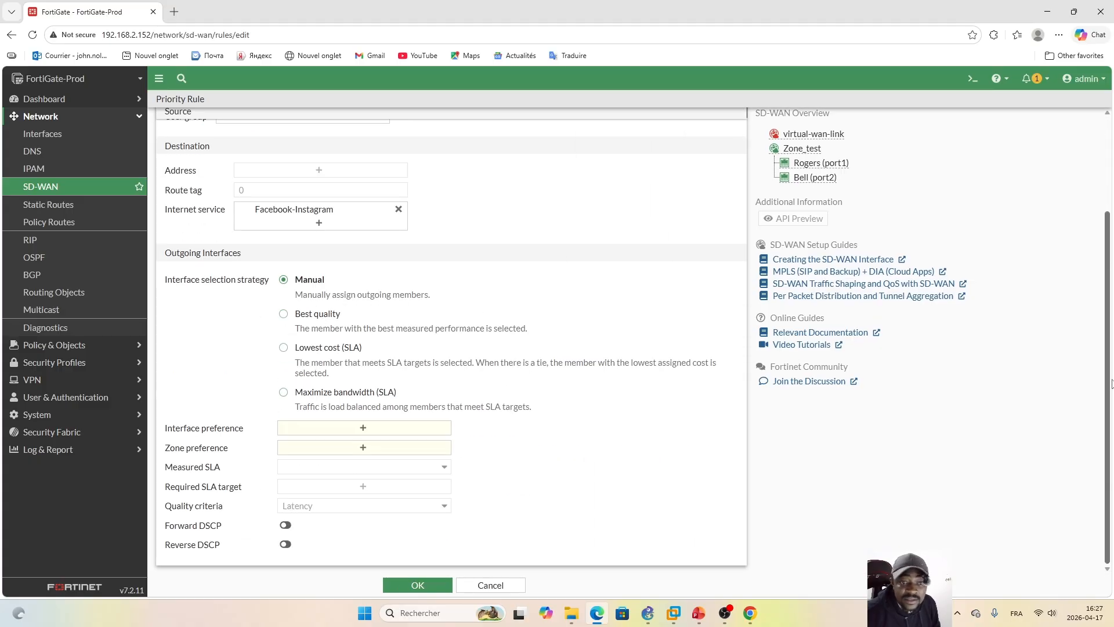
pyautogui.click(283, 347)
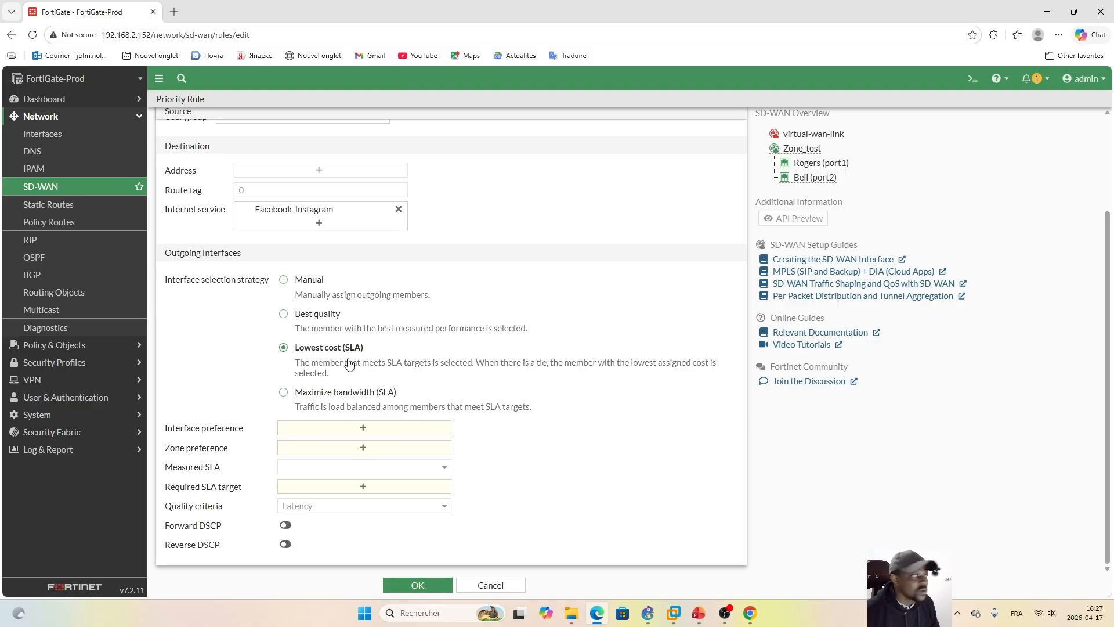
pyautogui.click(363, 448)
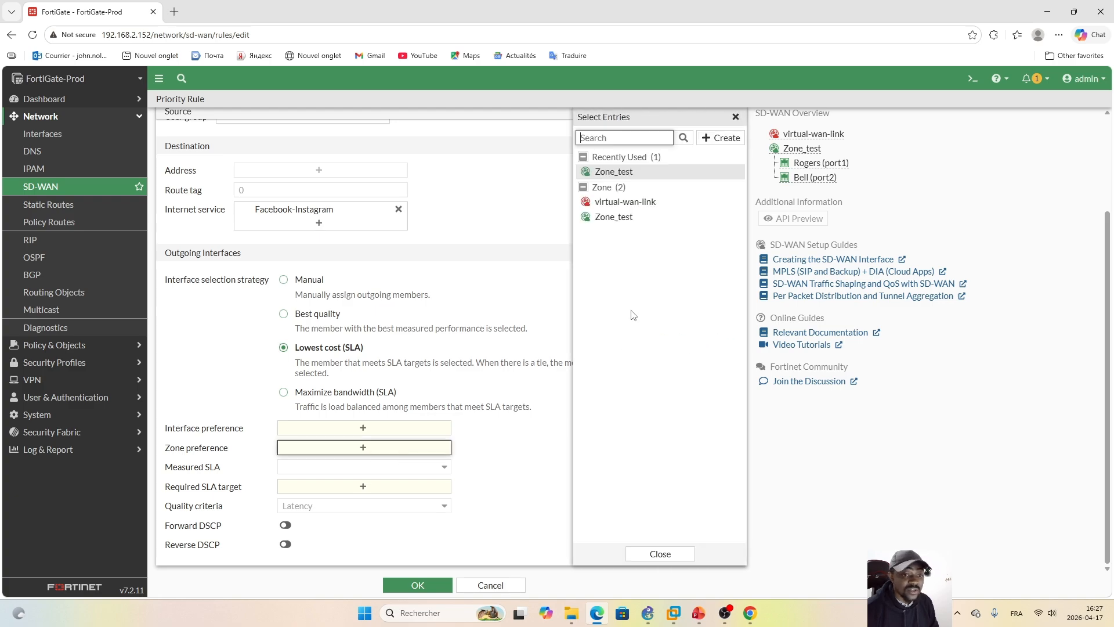
pyautogui.click(613, 217)
pyautogui.click(660, 554)
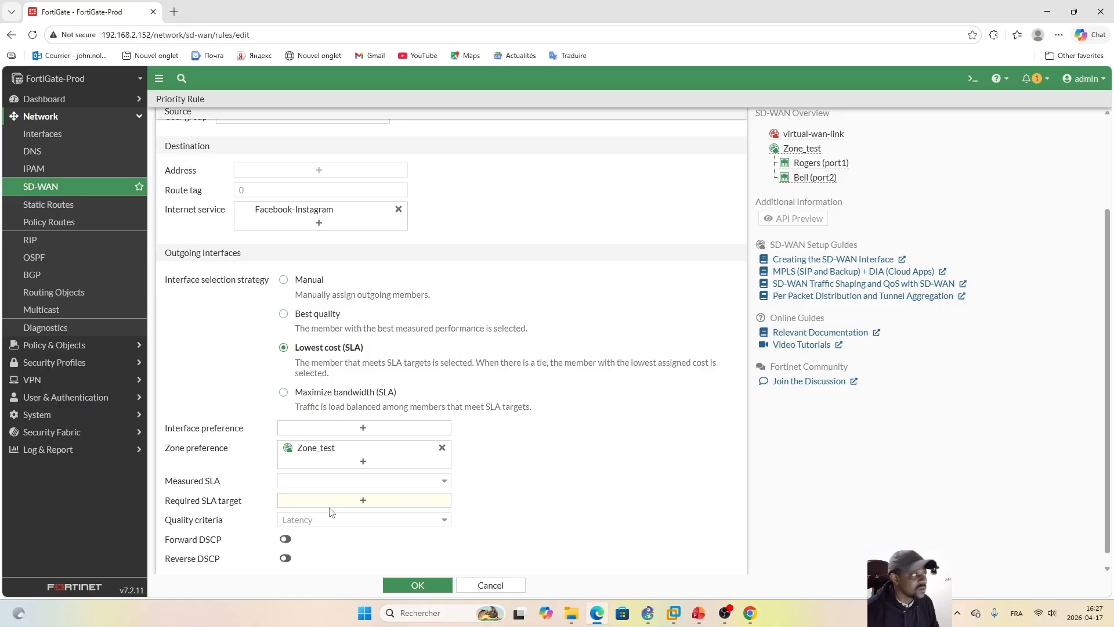
# Step: Set the Instagram rule's required SLA target to Default_FortiGuard#1 and save the rule
pyautogui.click(362, 500)
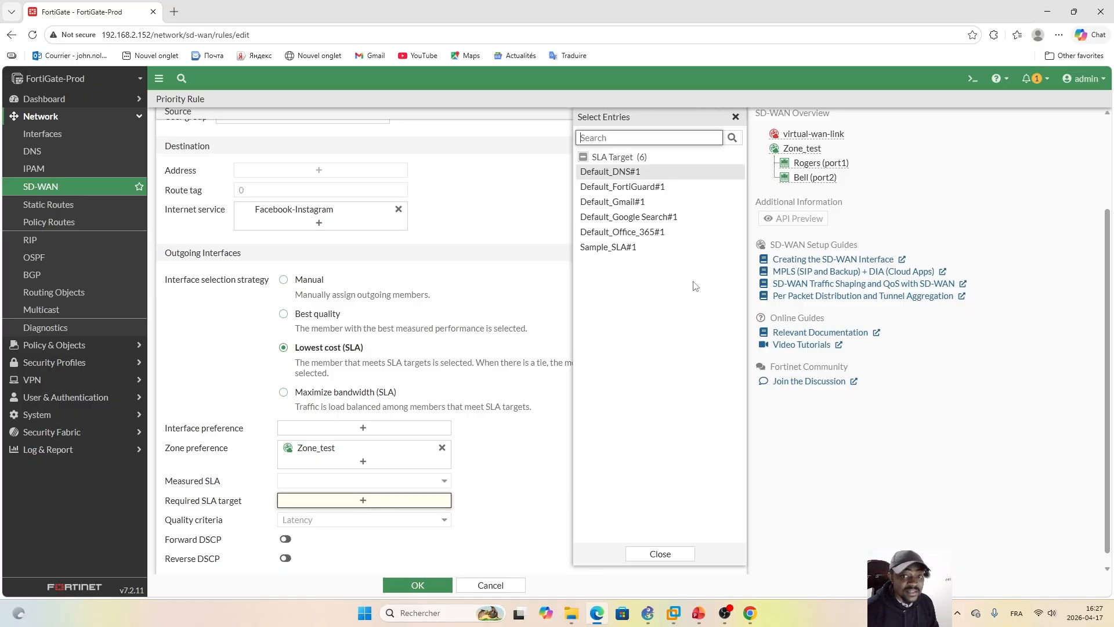
pyautogui.click(636, 189)
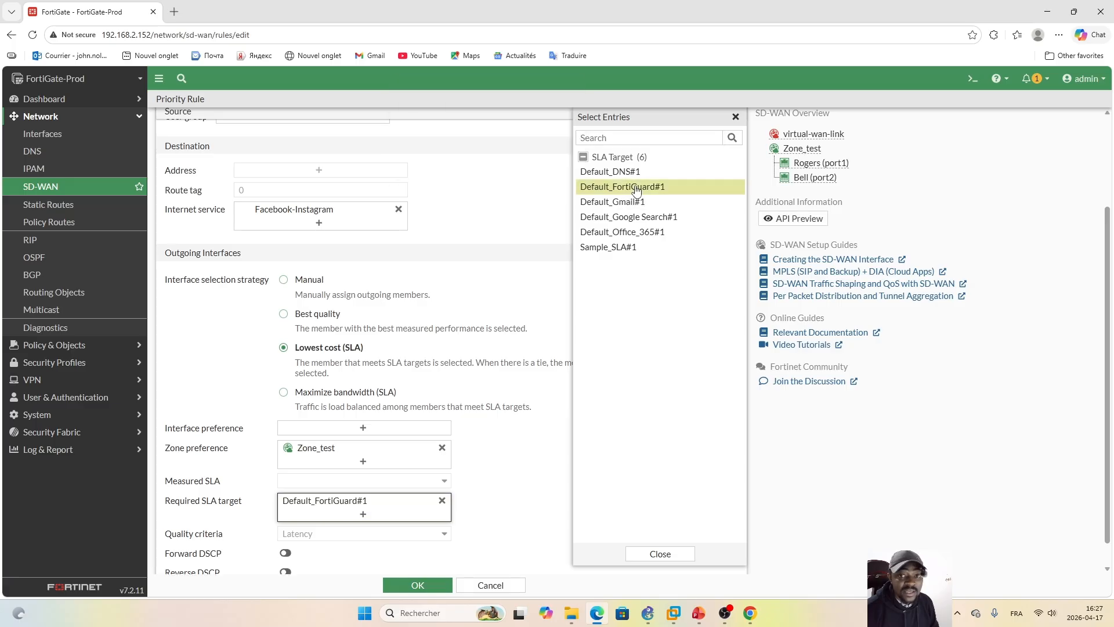
pyautogui.click(662, 554)
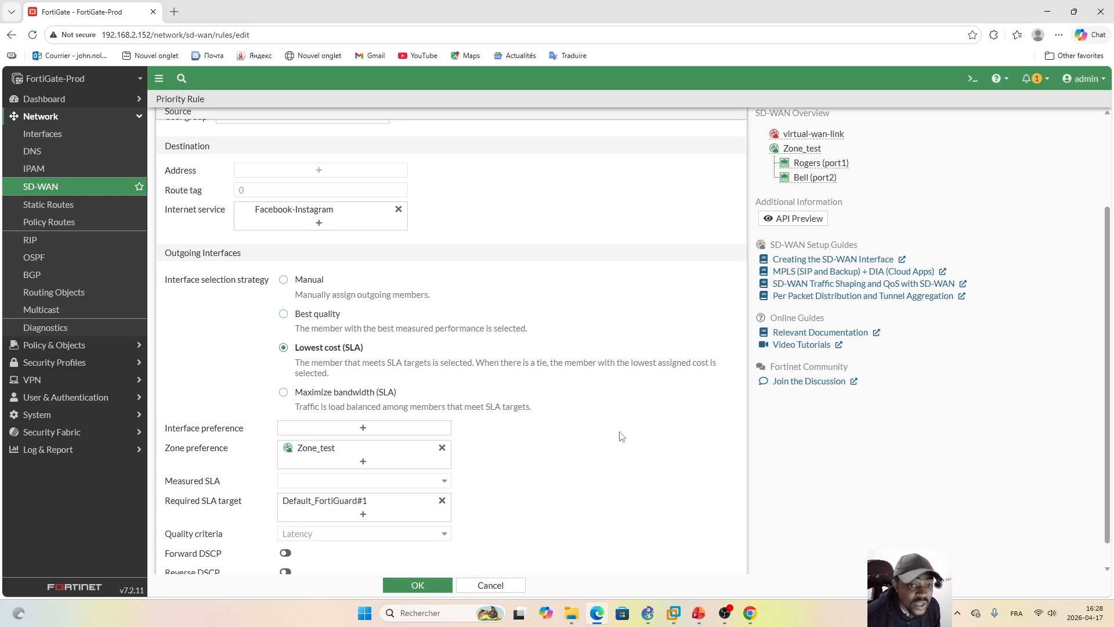
pyautogui.click(415, 587)
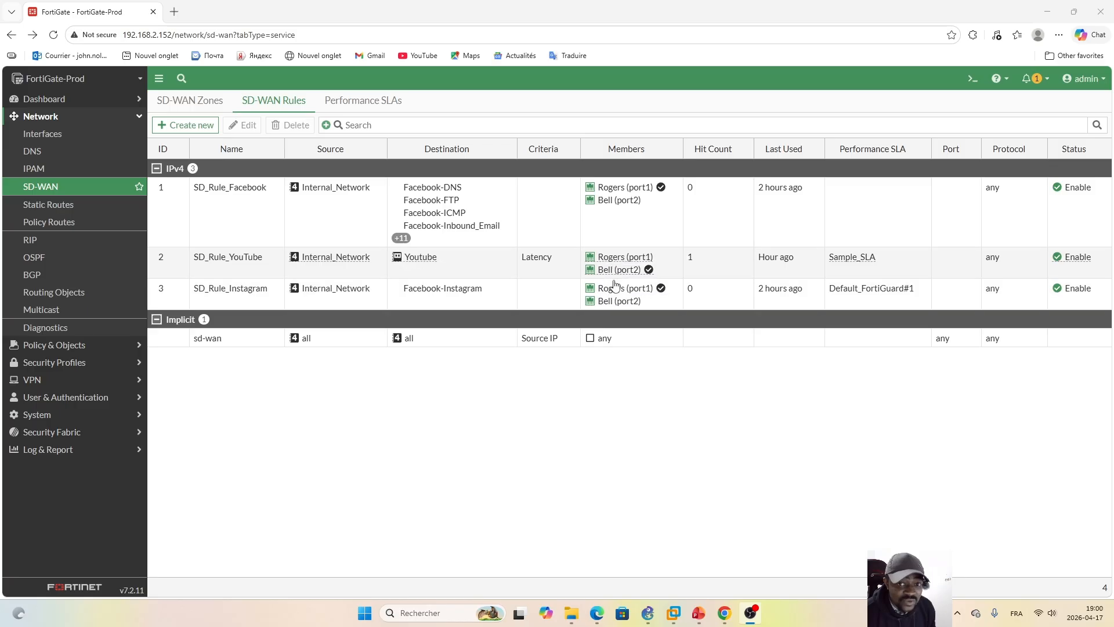
# Step: Examine the SD_Rule_YouTube rule's measured SLA latency per port and compare it with the member selected in the rule list
pyautogui.doubleClick(478, 266)
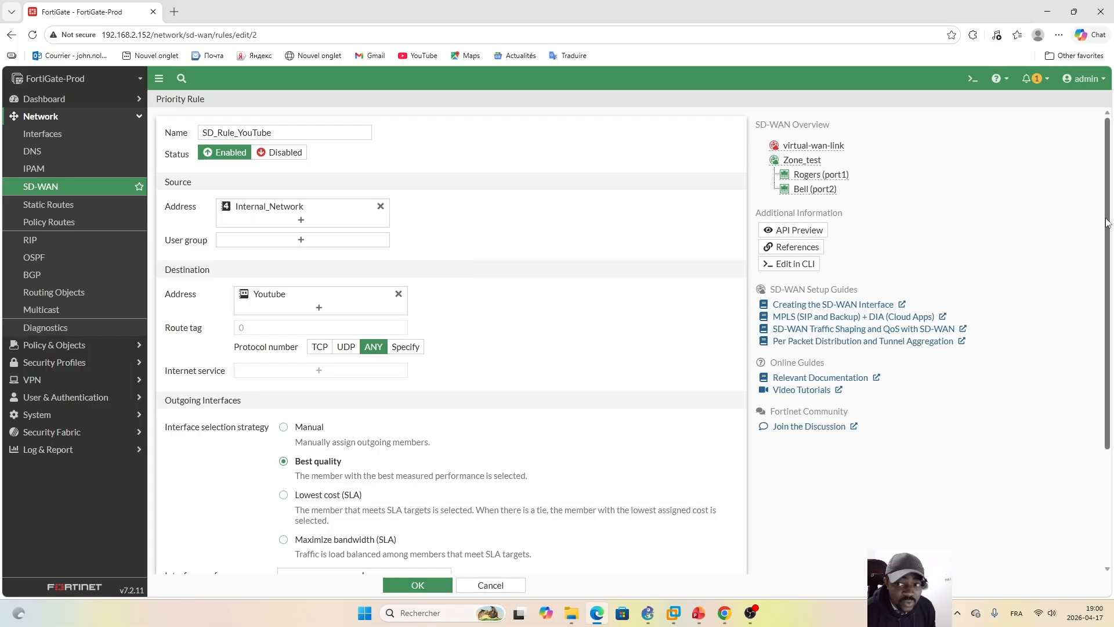
pyautogui.moveTo(1106, 217); pyautogui.dragTo(1079, 407)
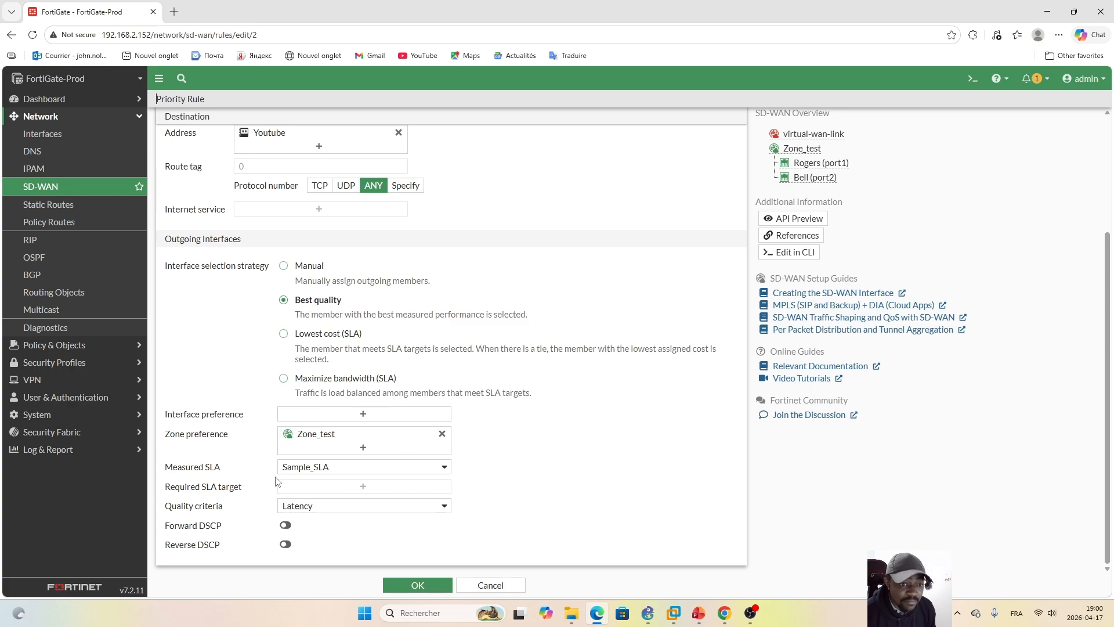
pyautogui.moveTo(276, 472)
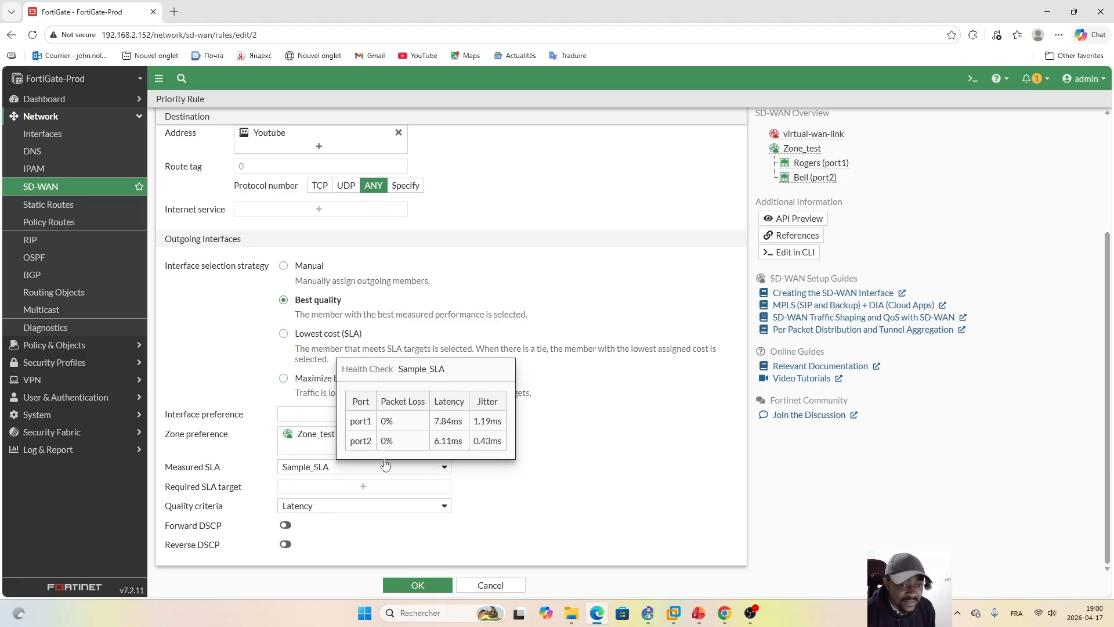
pyautogui.click(497, 585)
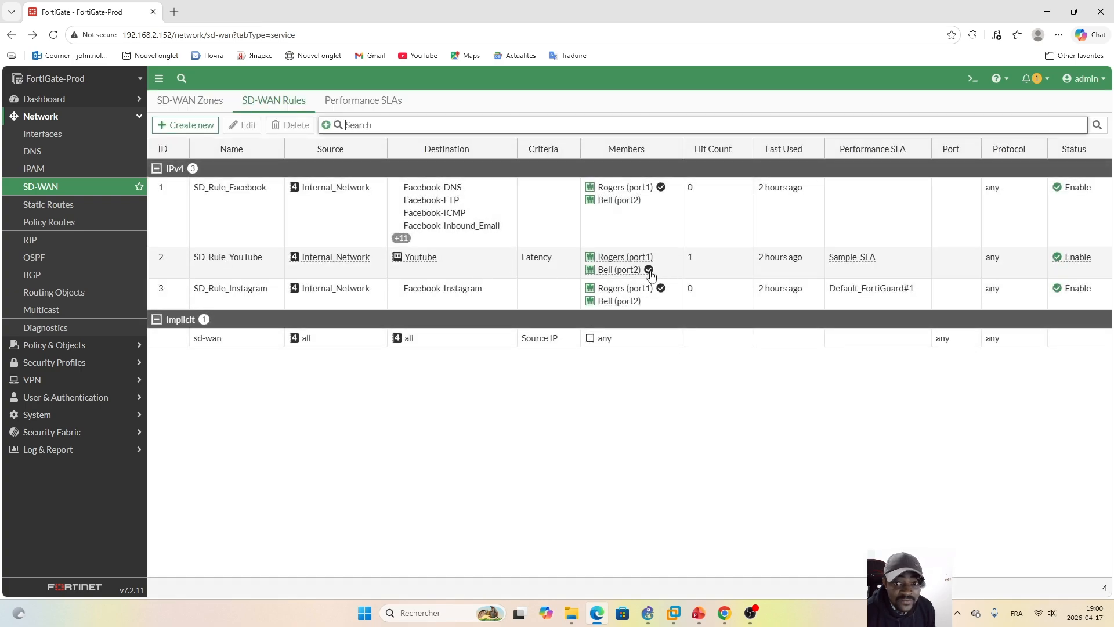
pyautogui.moveTo(649, 273)
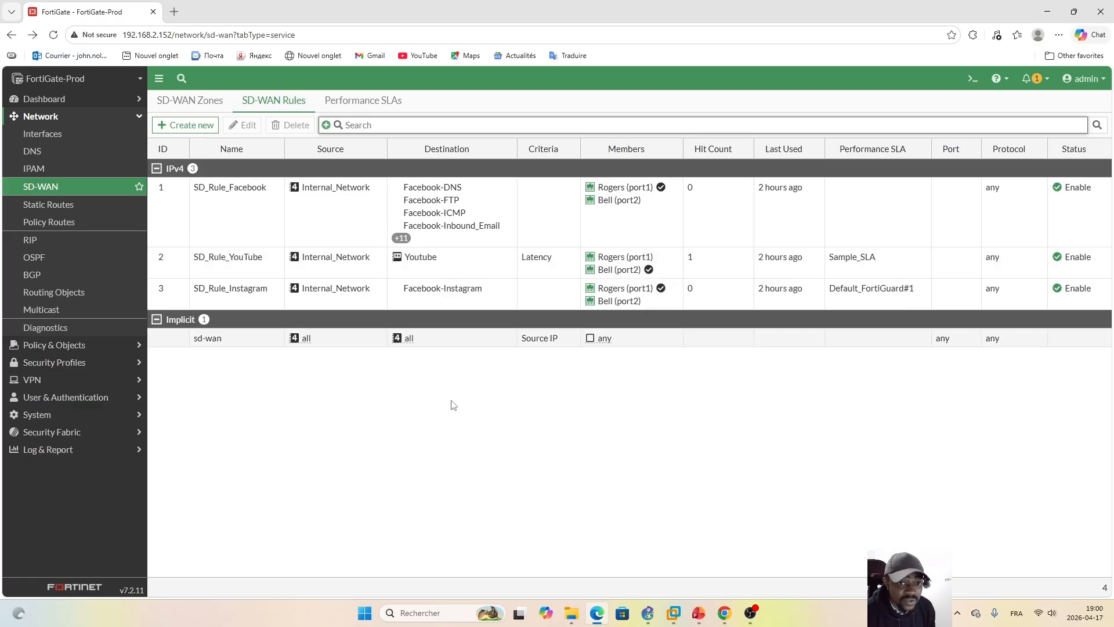
# Step: Create a new SD-WAN rule named SD_Rule_General_Search
pyautogui.click(190, 137)
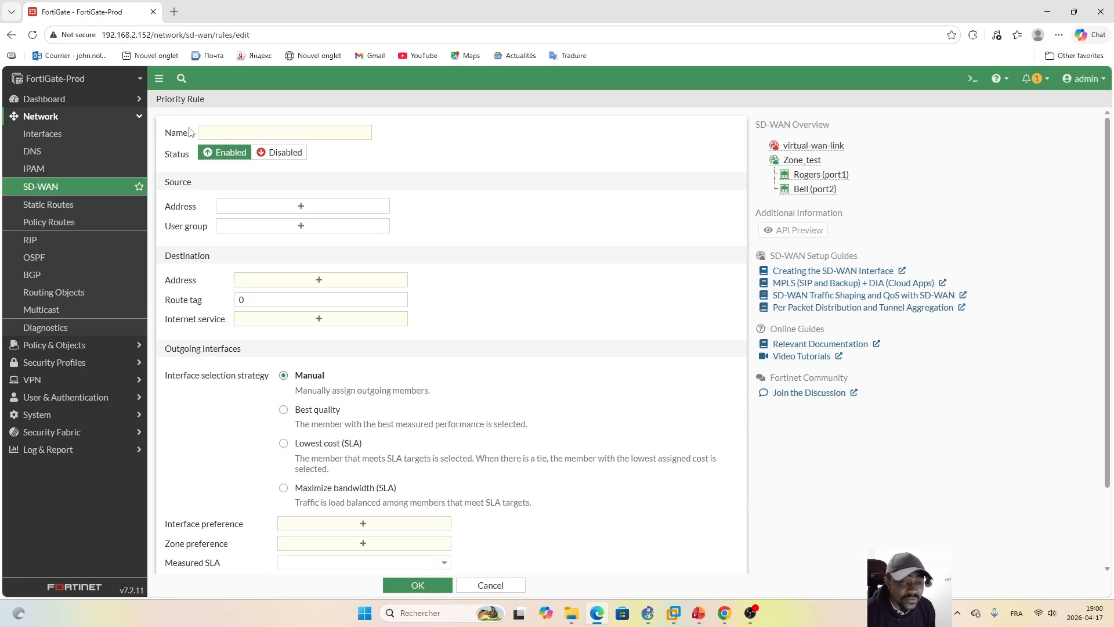
pyautogui.click(289, 138)
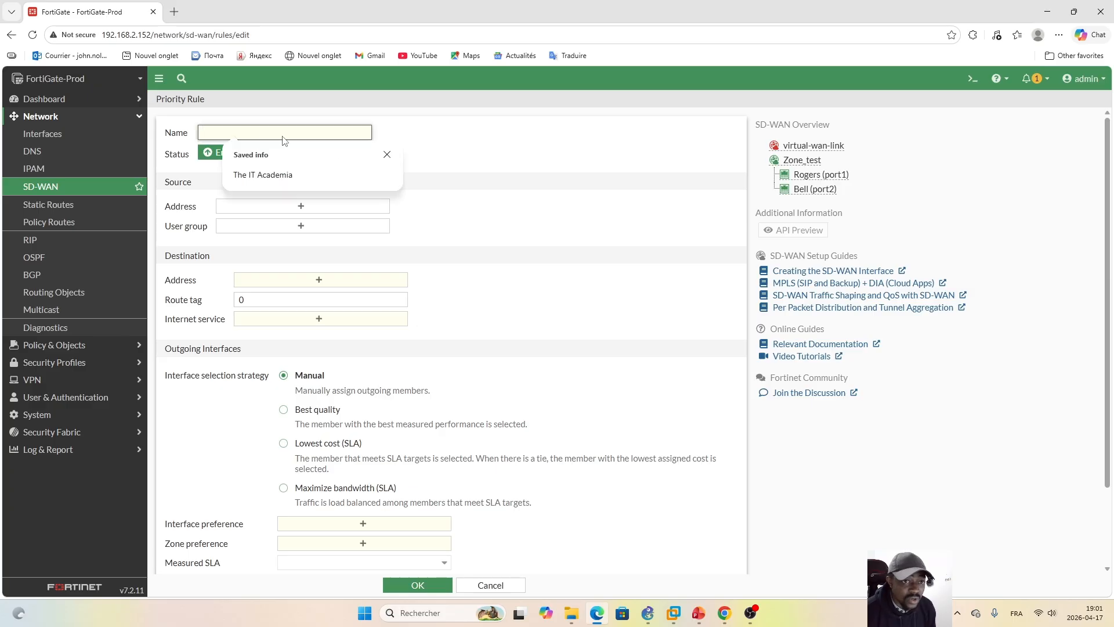
pyautogui.press('capslock')
pyautogui.write('G')
pyautogui.press('capslock')
pyautogui.write('ena')
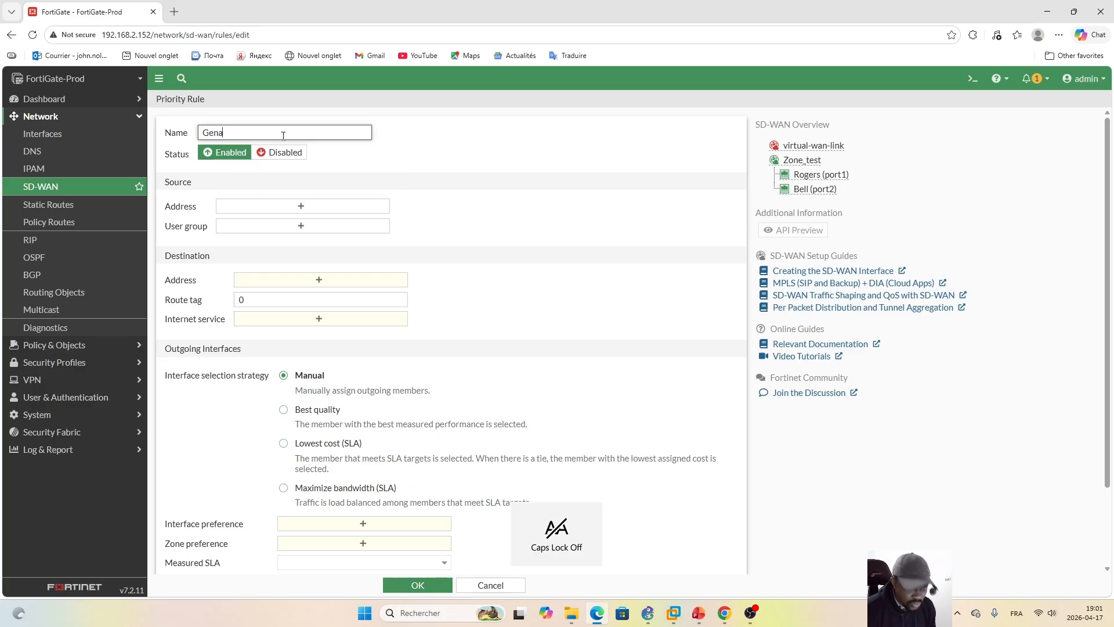
pyautogui.write('ral')
pyautogui.press('capslock')
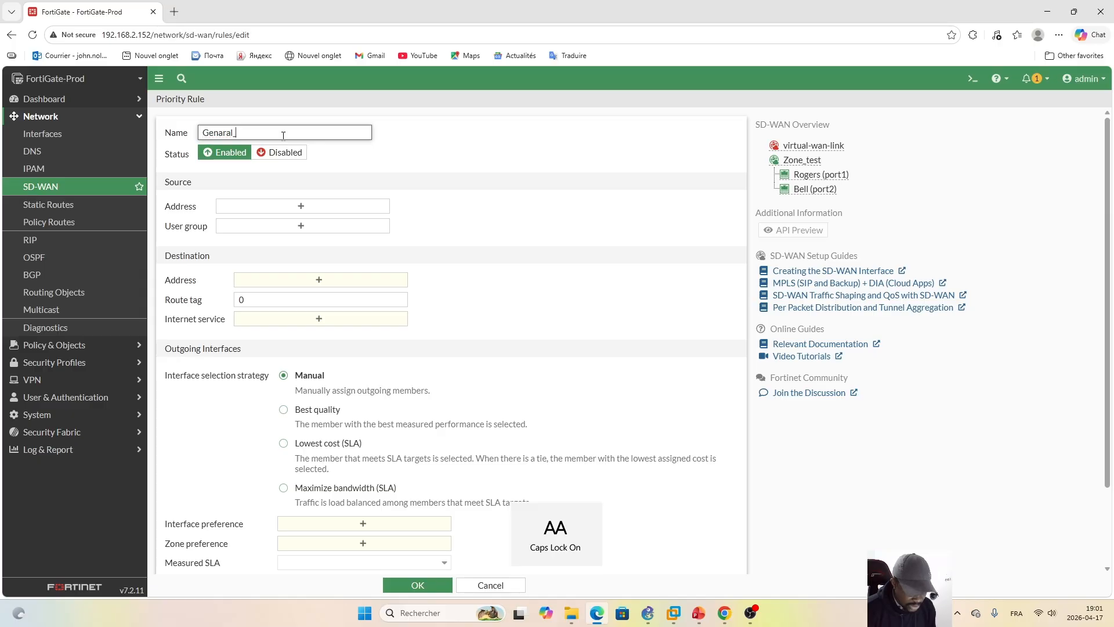
pyautogui.write('S')
pyautogui.press('capslock')
pyautogui.write('earch')
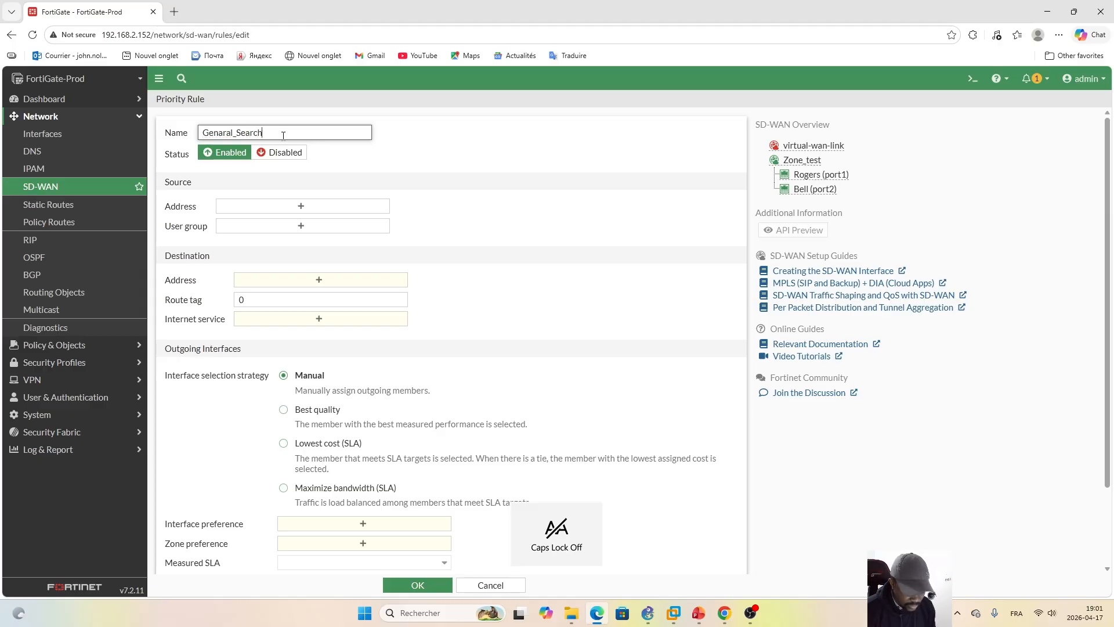
pyautogui.press('Left')
pyautogui.press('Left')
pyautogui.press('Left')
pyautogui.press('Left')
pyautogui.press('Left')
pyautogui.press('Left')
pyautogui.press('Left')
pyautogui.press('Left')
pyautogui.press('Left')
pyautogui.press('Left')
pyautogui.press('Left')
pyautogui.press('Left')
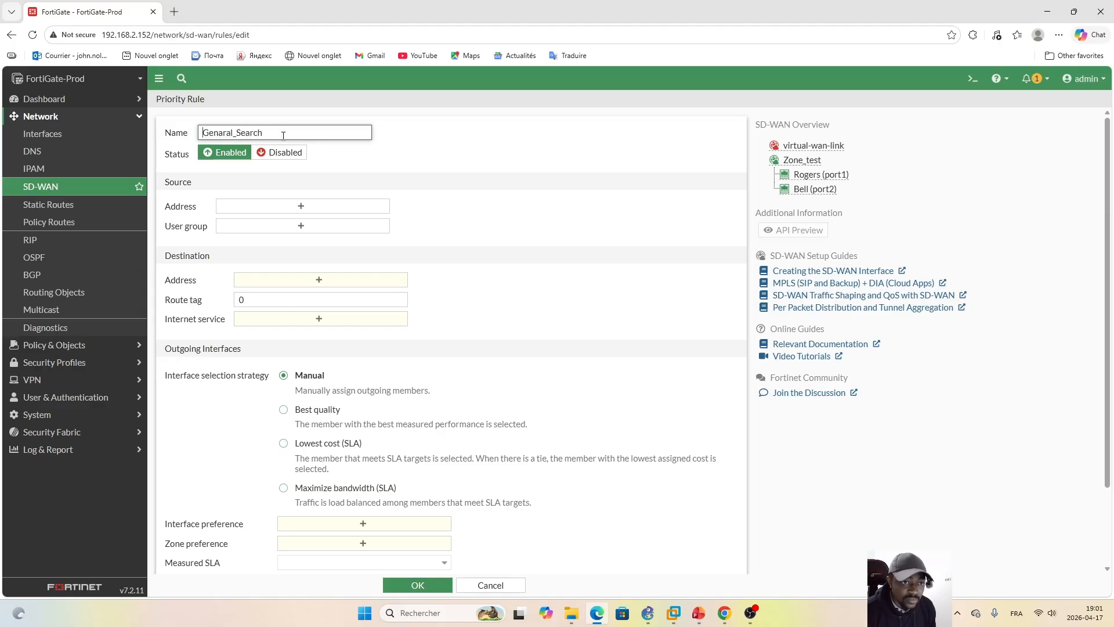
pyautogui.press('capslock')
pyautogui.write('SD')
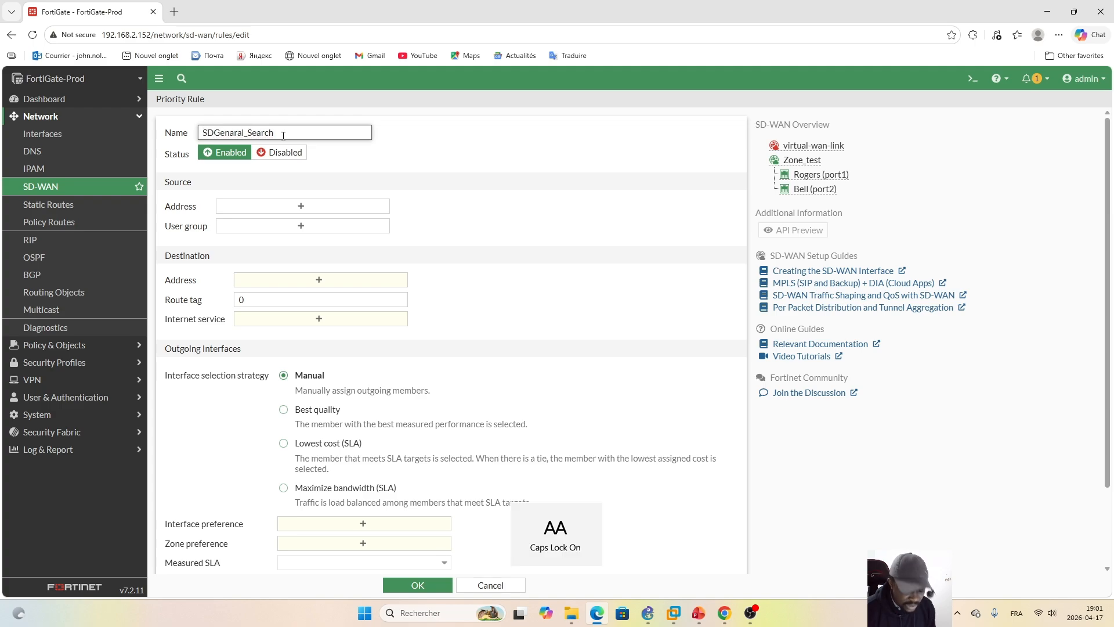
pyautogui.write('_')
pyautogui.press('BackSpace')
pyautogui.press('BackSpace')
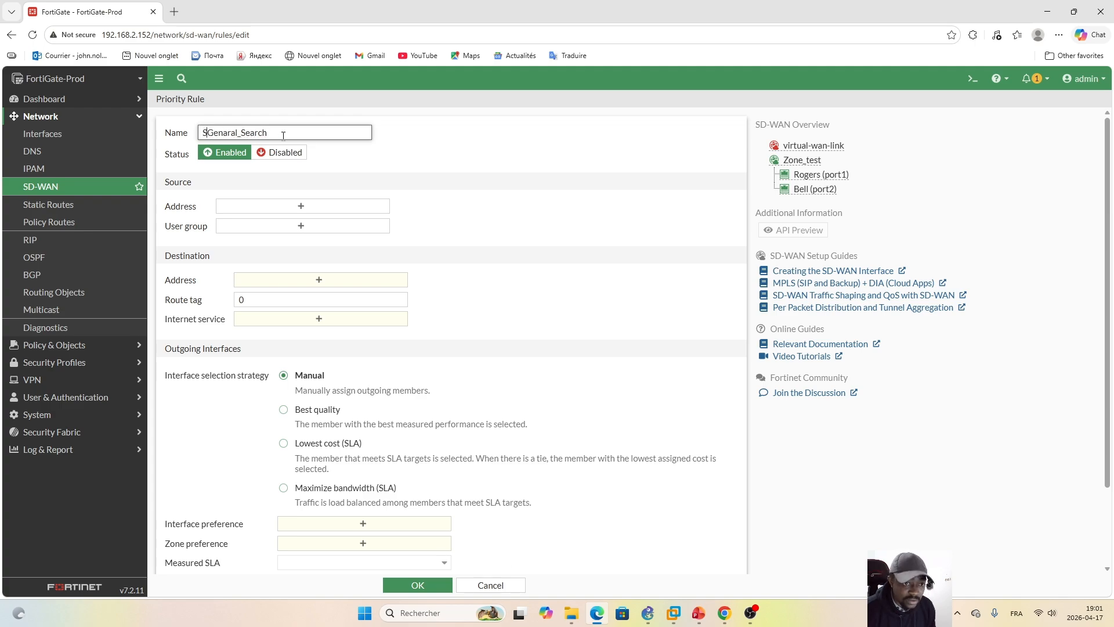
pyautogui.press('capslock')
pyautogui.press('capslock')
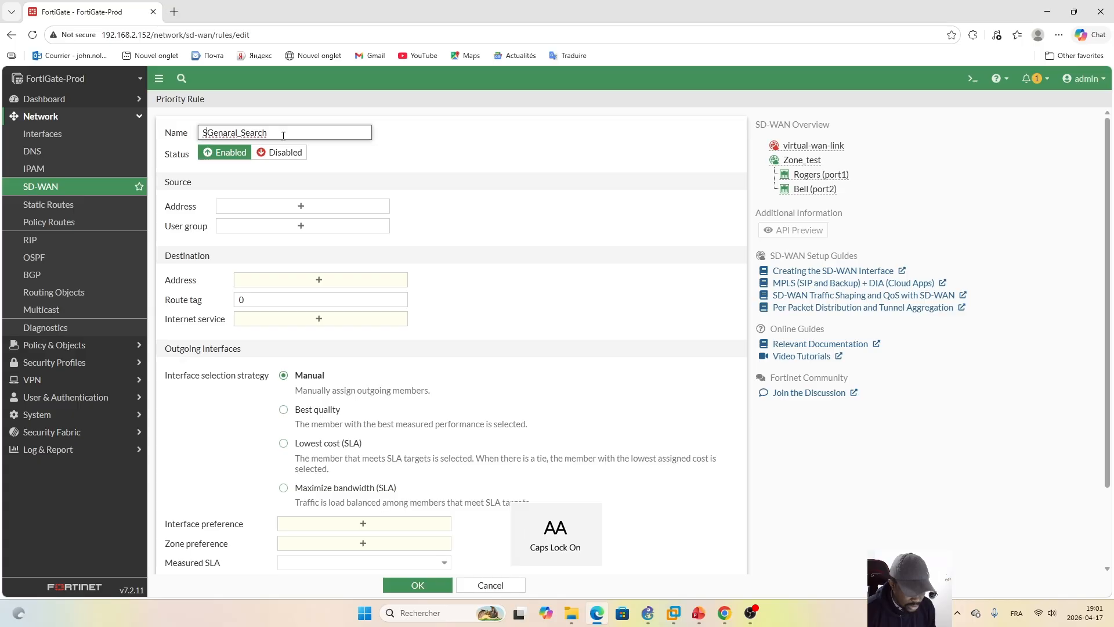
pyautogui.write('D_R')
pyautogui.press('capslock')
pyautogui.write('ule')
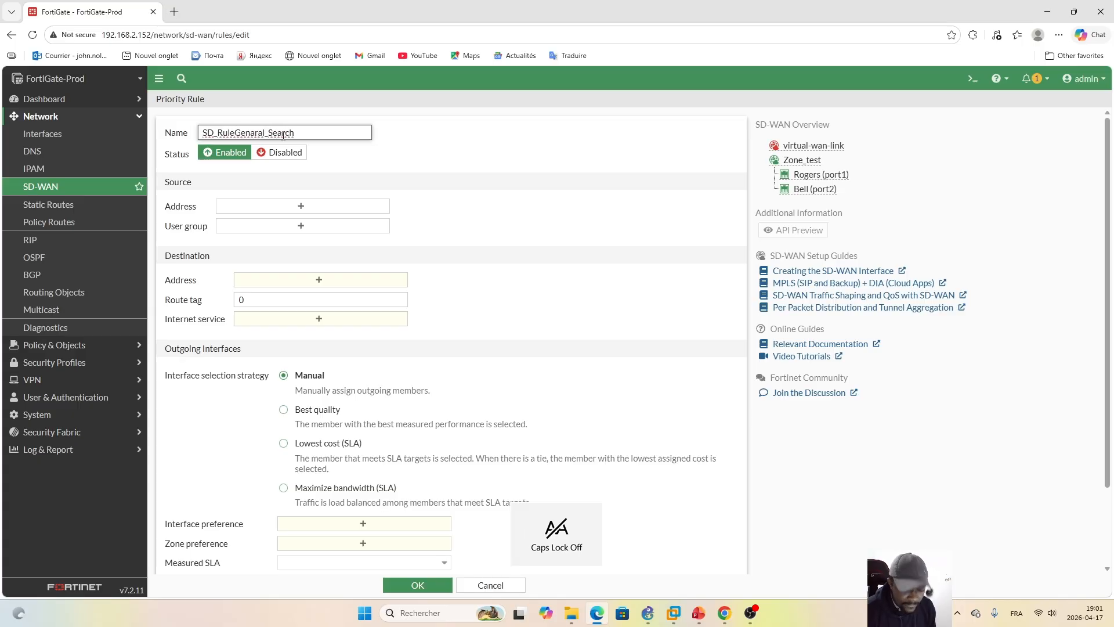
pyautogui.write('_')
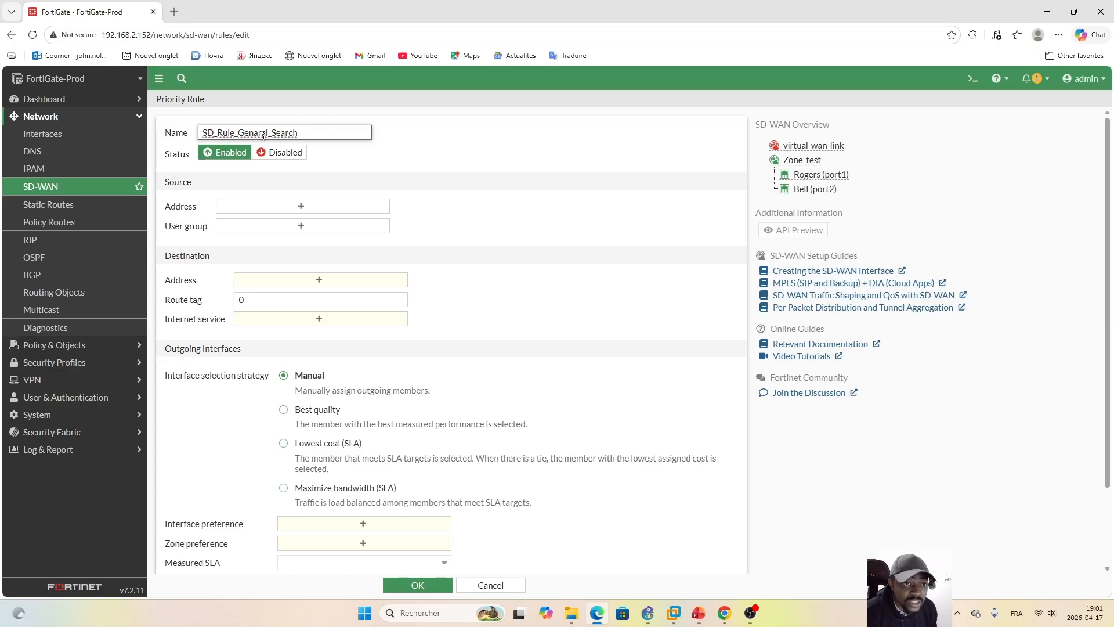
pyautogui.press('BackSpace')
pyautogui.write('e')
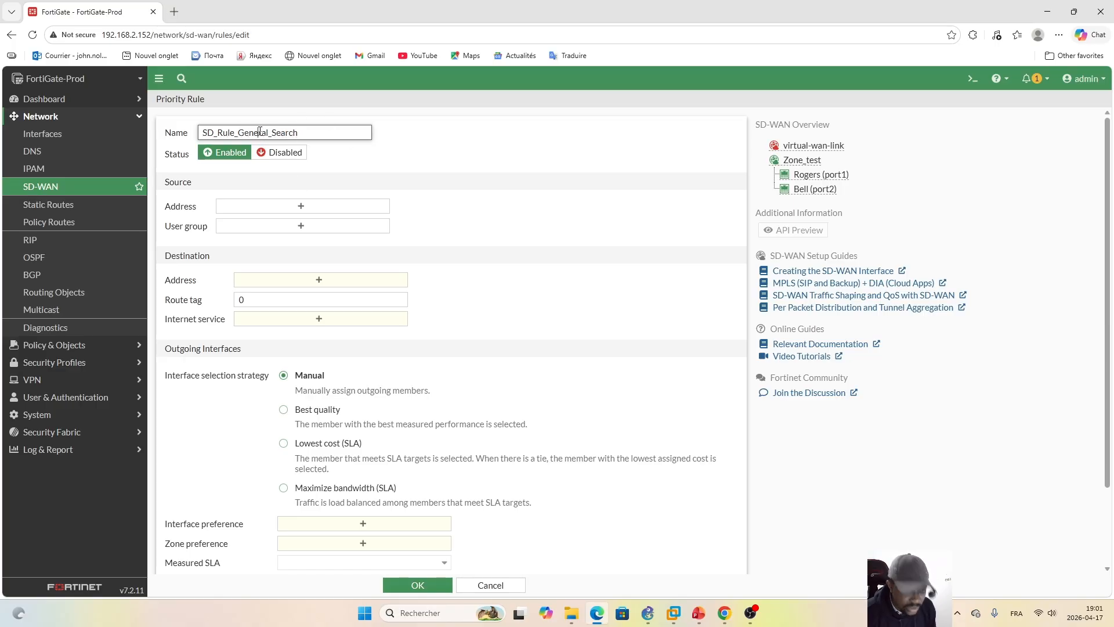
pyautogui.click(482, 139)
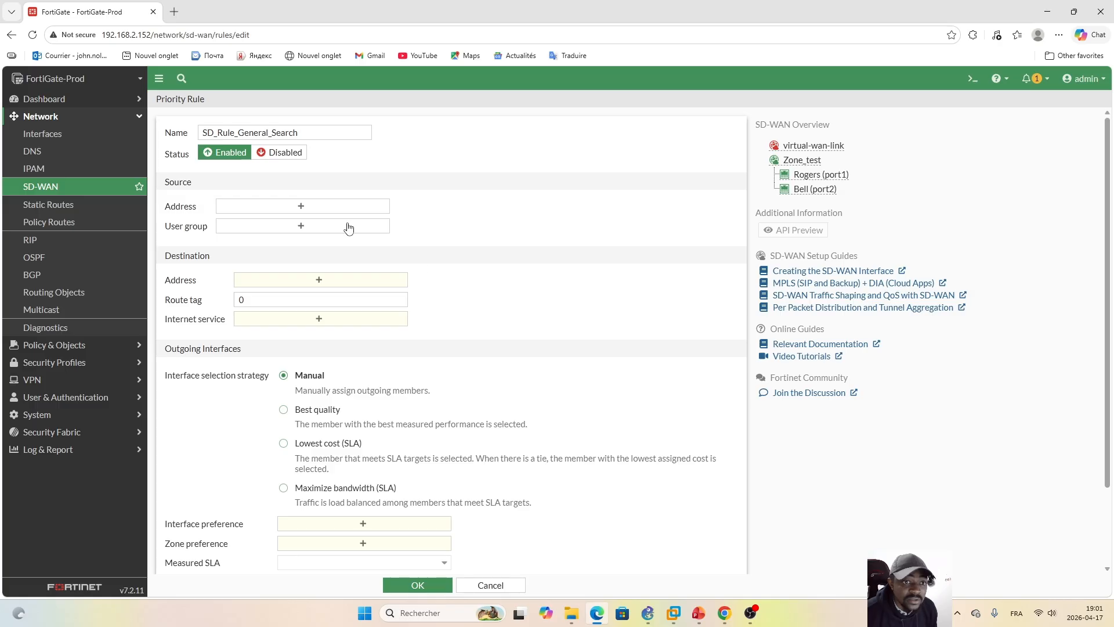
# Step: Set the general search rule's source address to Internal_Network and its destination address to all
pyautogui.click(308, 208)
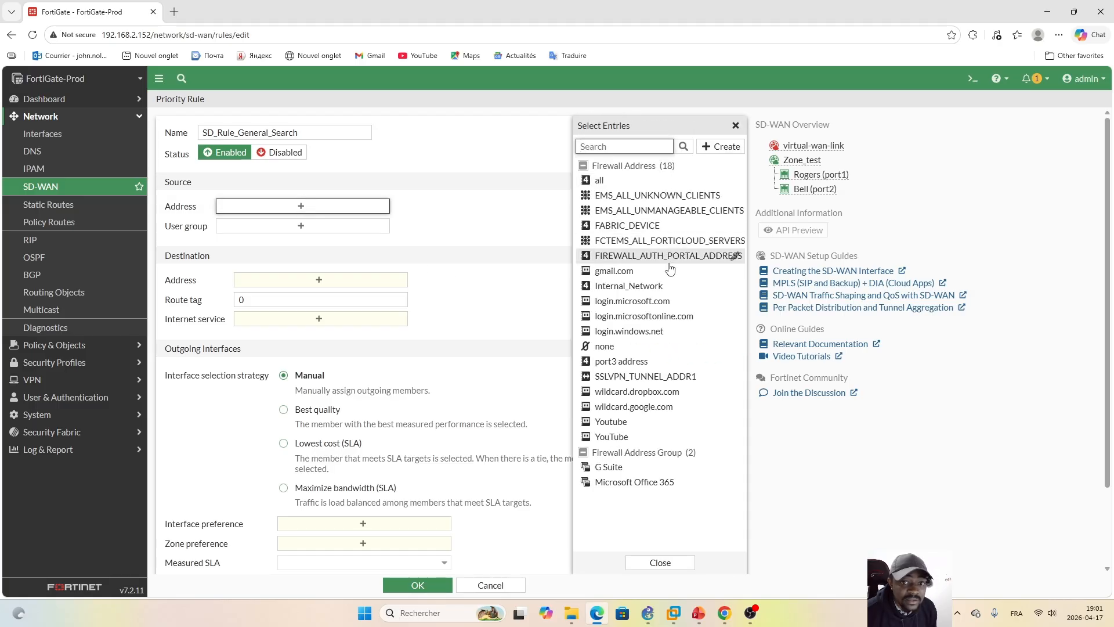
pyautogui.click(635, 286)
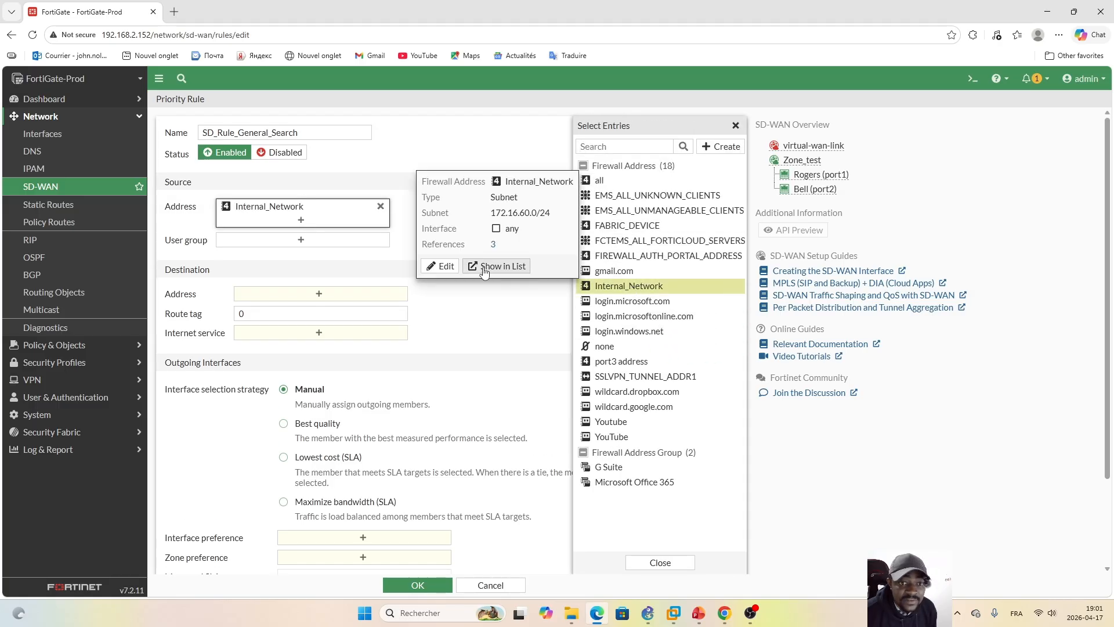
pyautogui.click(475, 299)
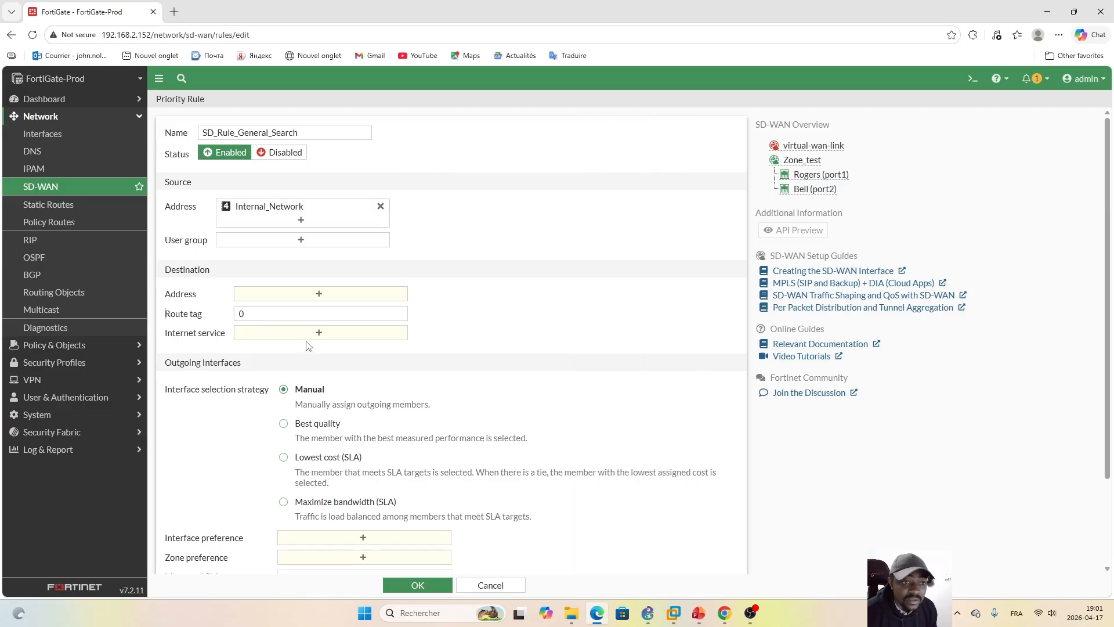
pyautogui.click(323, 300)
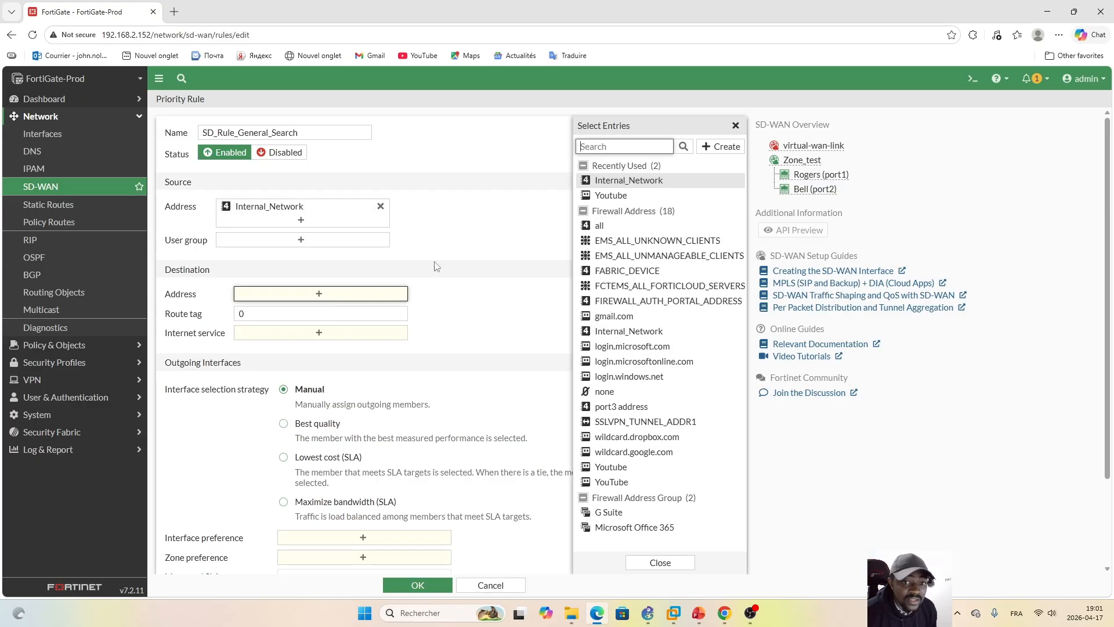
pyautogui.click(609, 230)
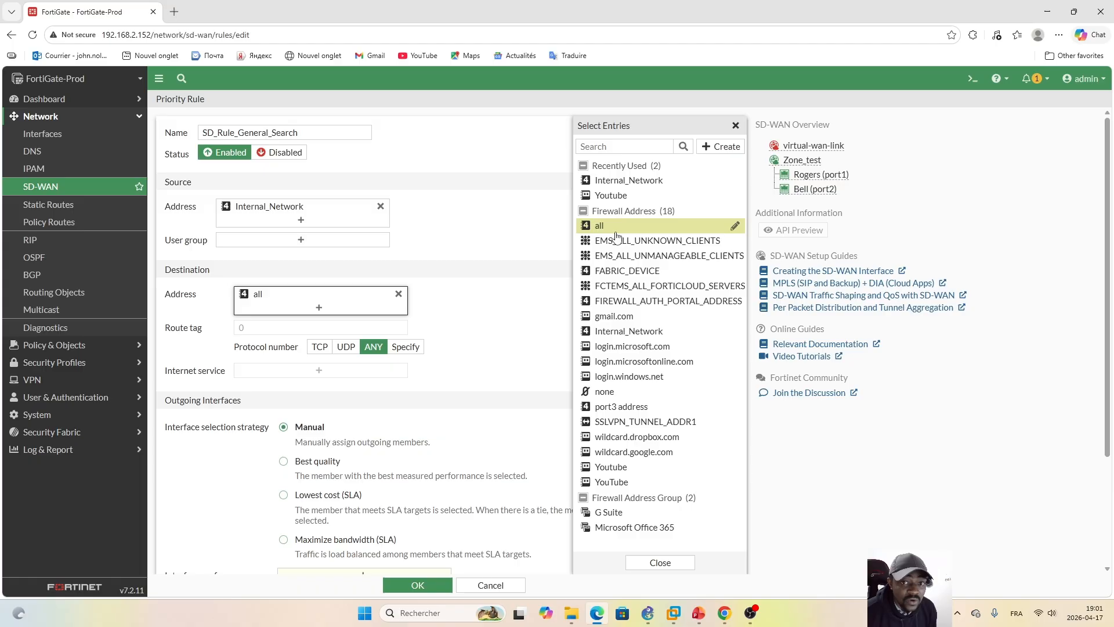
pyautogui.click(525, 326)
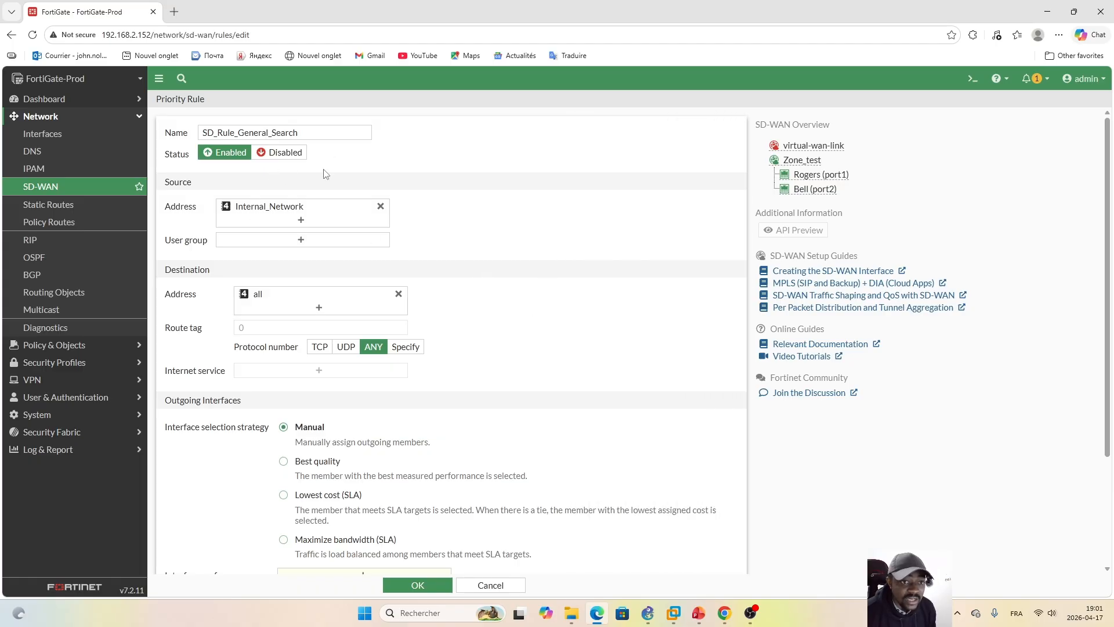
# Step: Choose the Maximize bandwidth (SLA) interface selection strategy for the general search rule and set its zone preference to Zone_test
pyautogui.scroll(-3, 1106, 212)
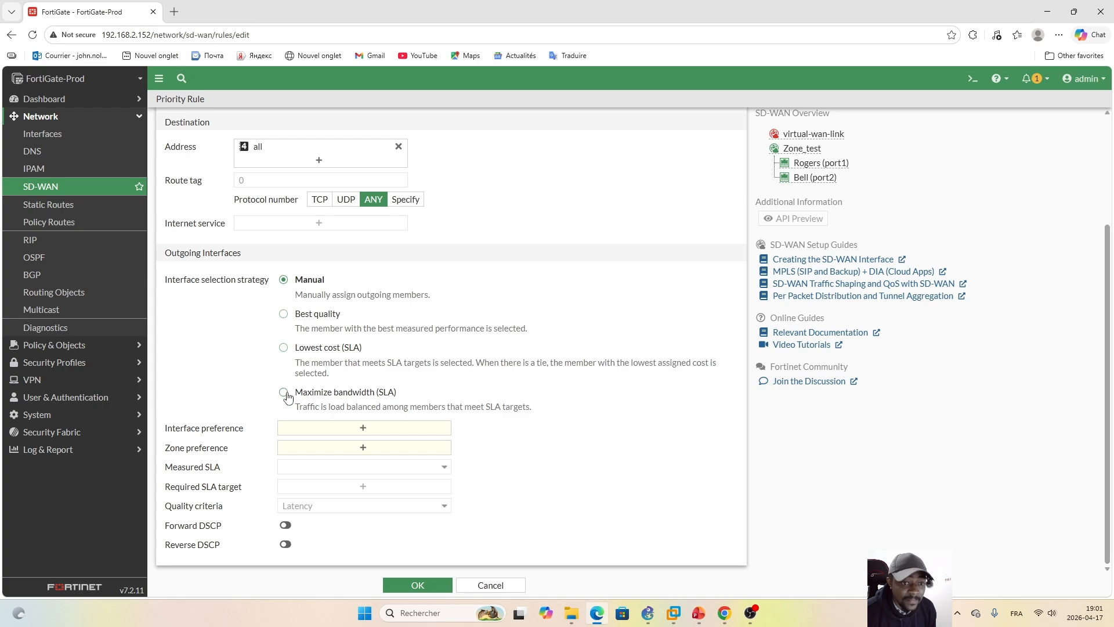
pyautogui.click(284, 393)
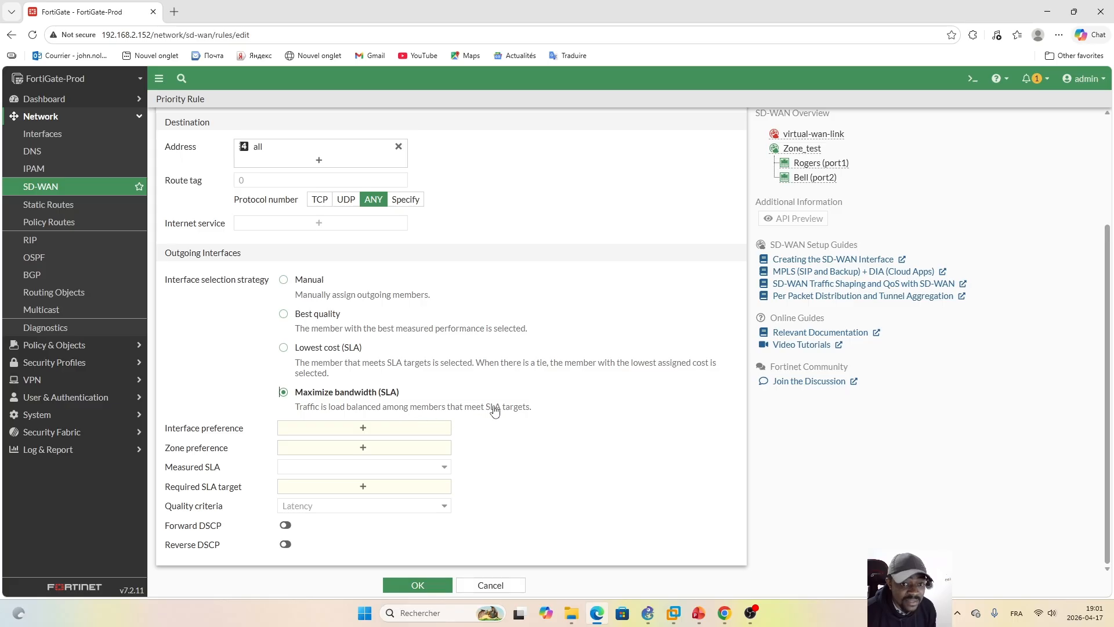
pyautogui.click(363, 429)
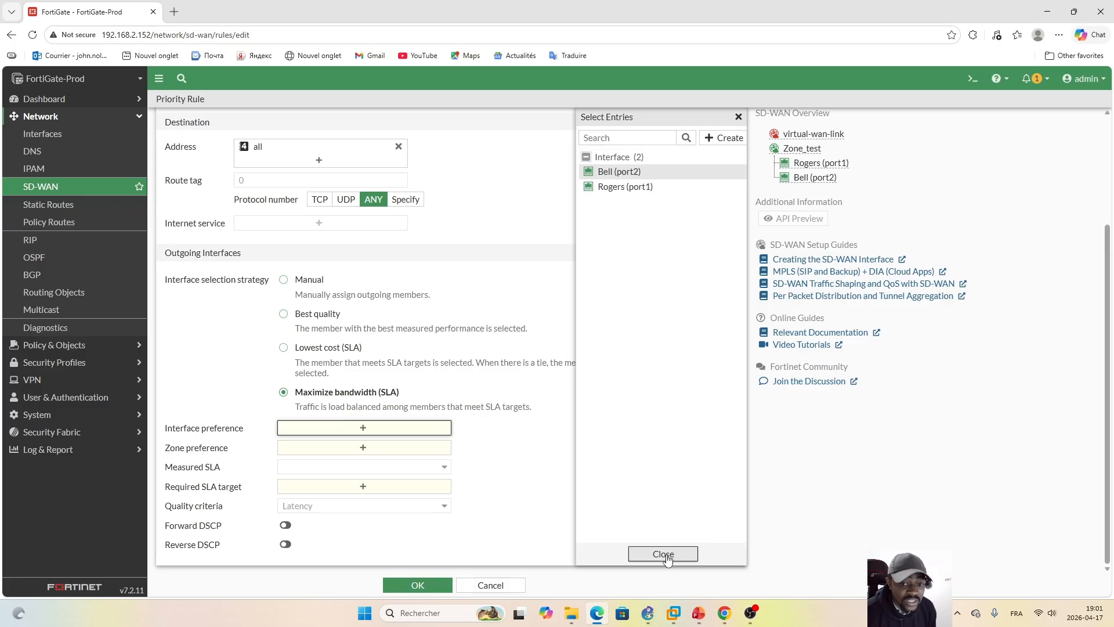
pyautogui.click(664, 554)
pyautogui.click(363, 447)
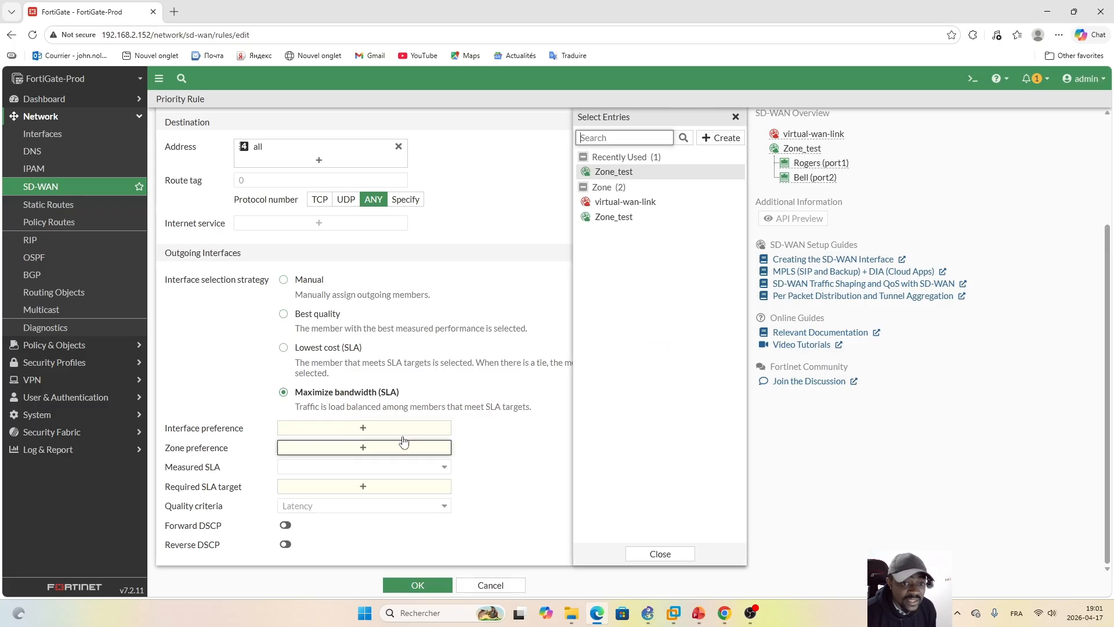
pyautogui.click(624, 221)
pyautogui.click(662, 554)
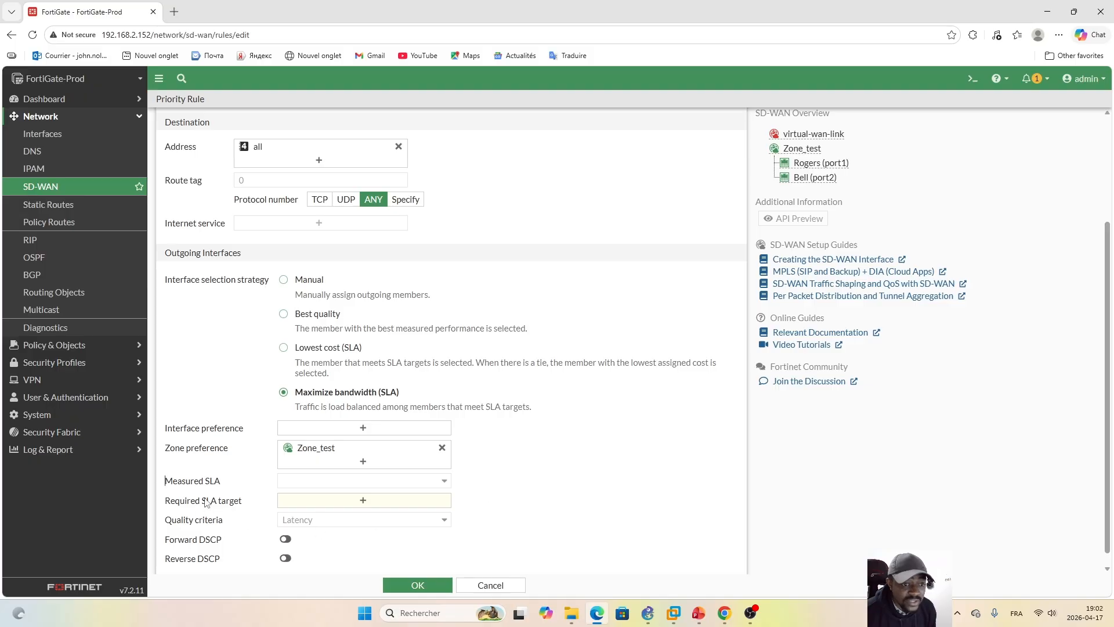
# Step: Set the general search rule's required SLA targets to Default_FortiGuard#1 and Sample_SLA#1 and save the rule
pyautogui.click(362, 500)
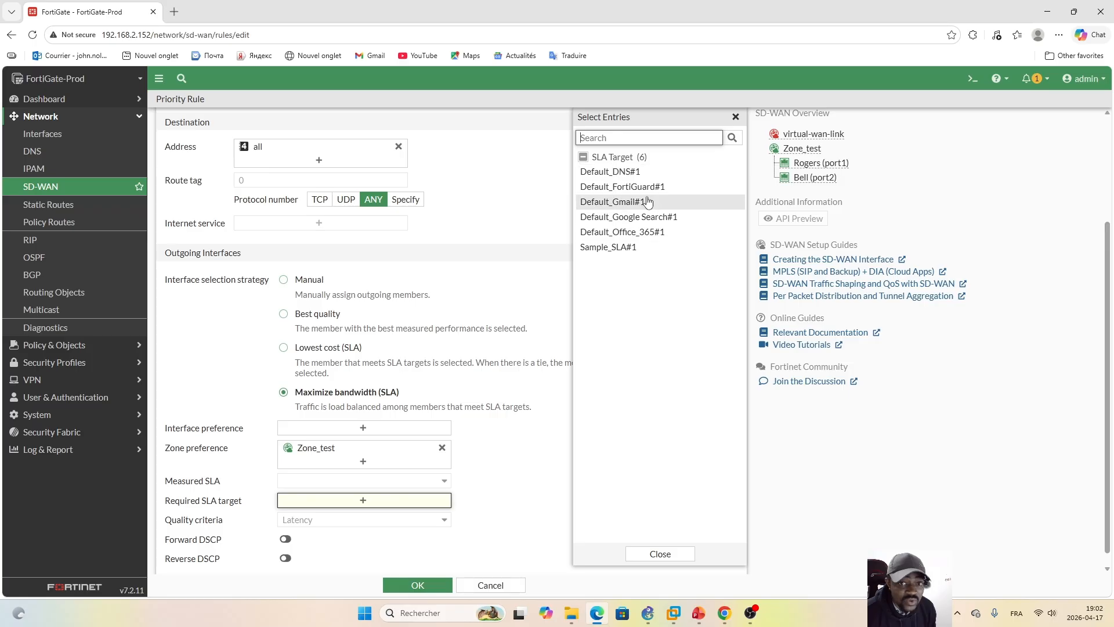
pyautogui.moveTo(605, 254)
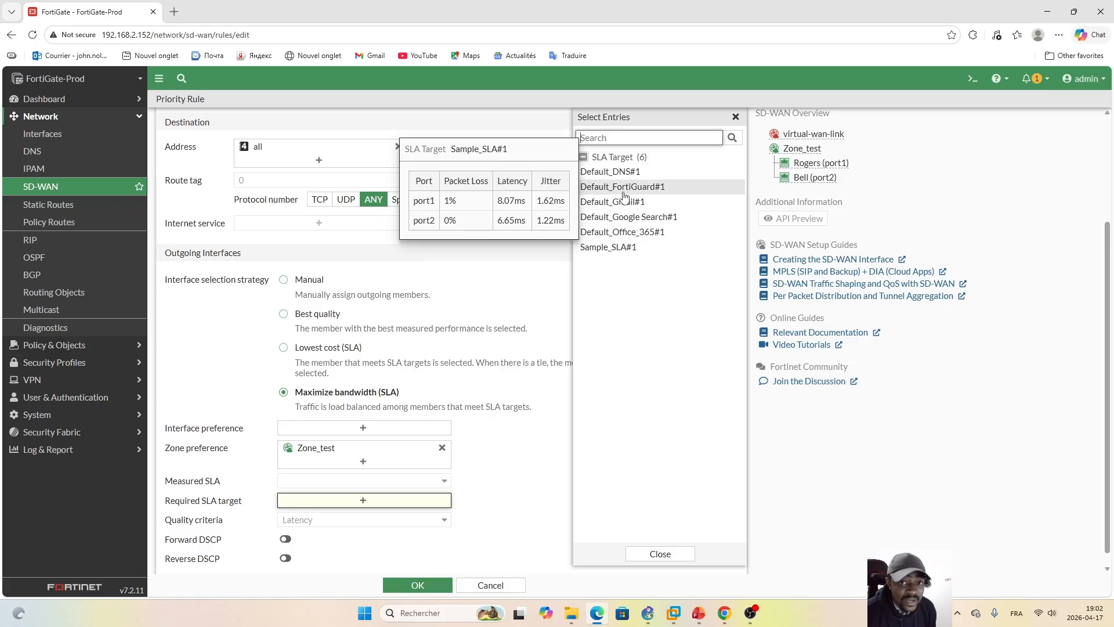
pyautogui.moveTo(627, 191)
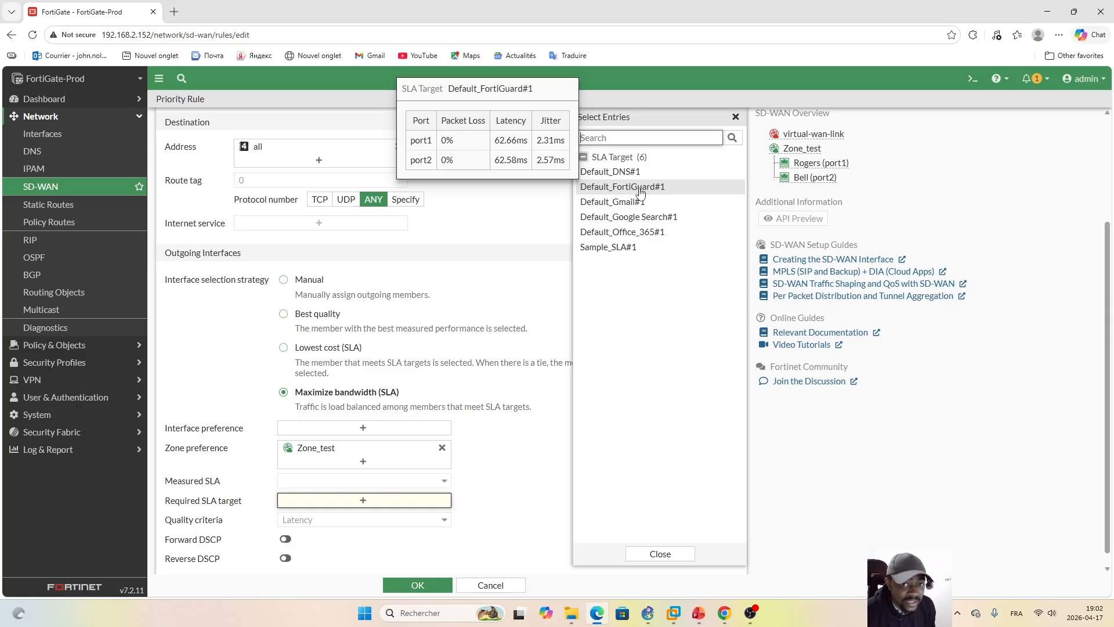
pyautogui.click(640, 187)
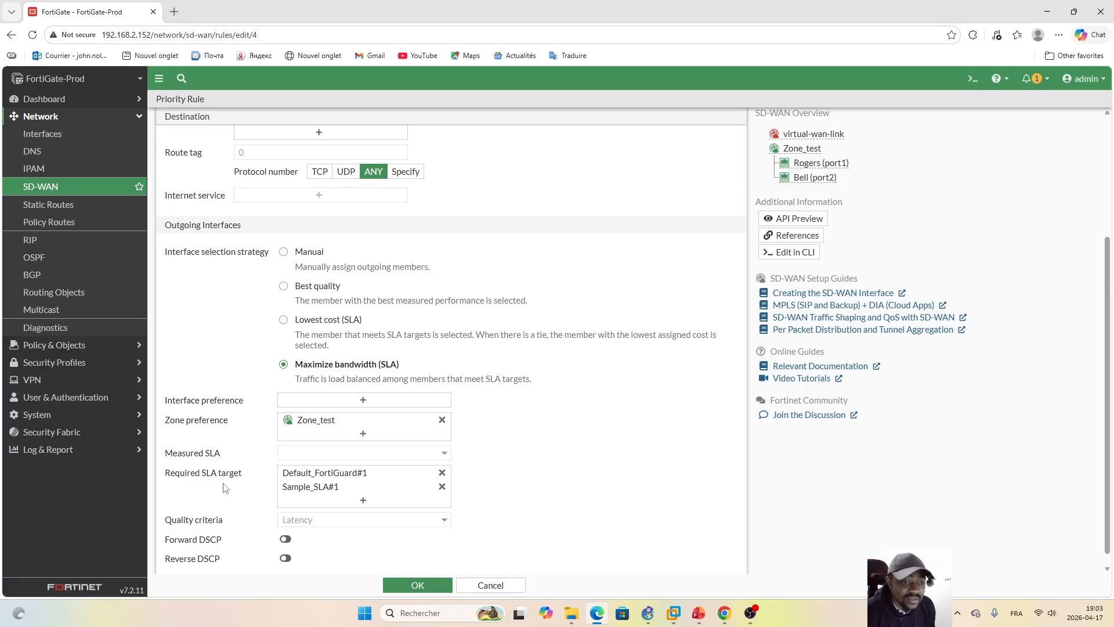
pyautogui.moveTo(316, 477)
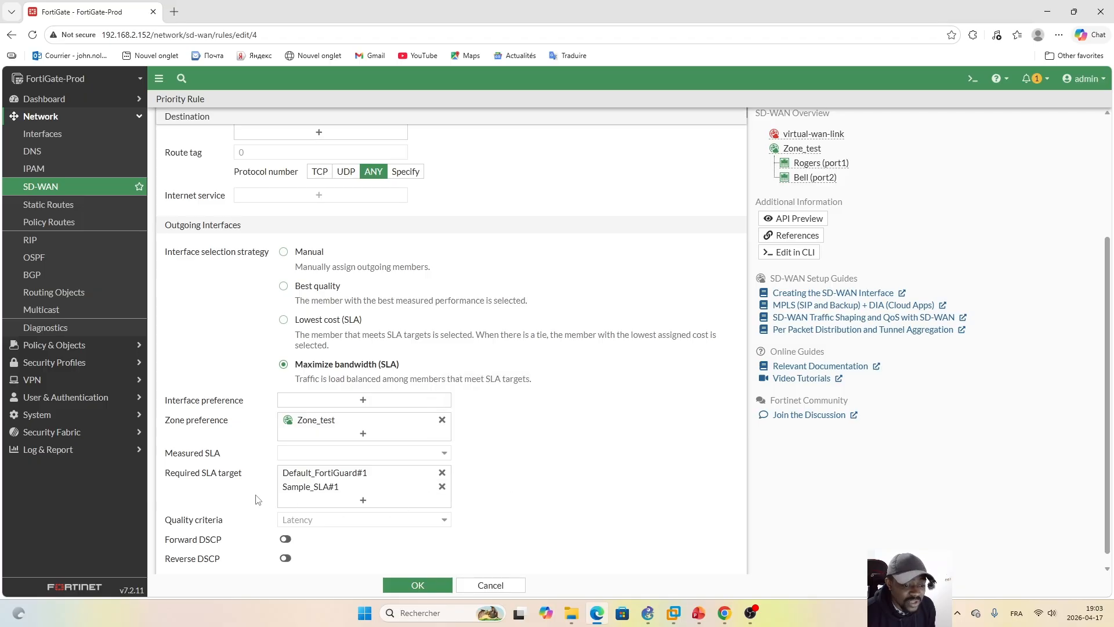
pyautogui.moveTo(280, 485)
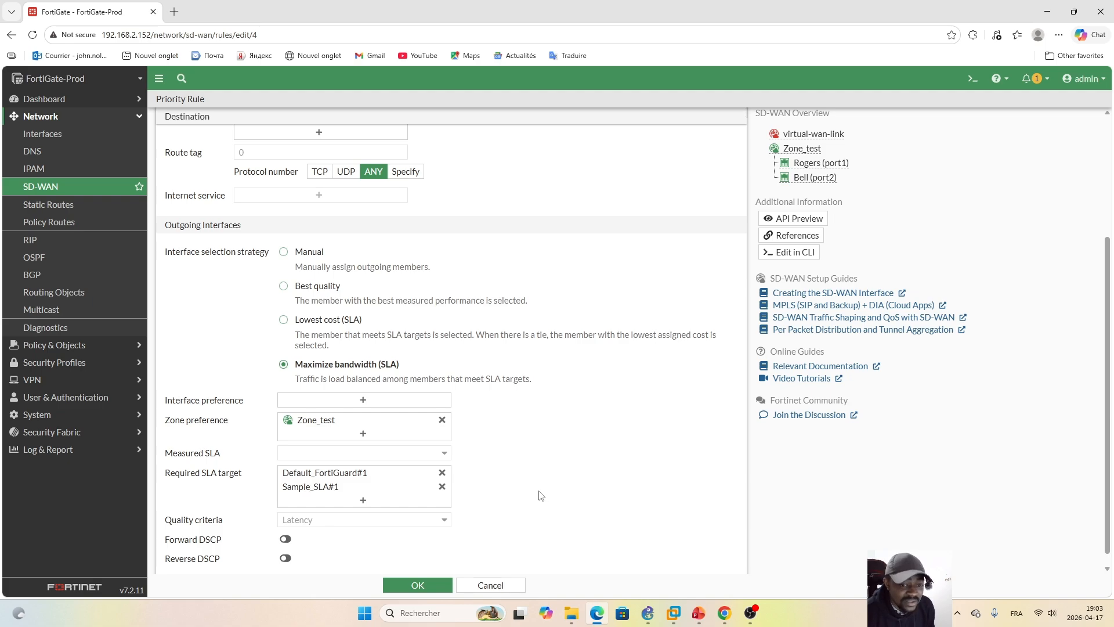
pyautogui.click(424, 586)
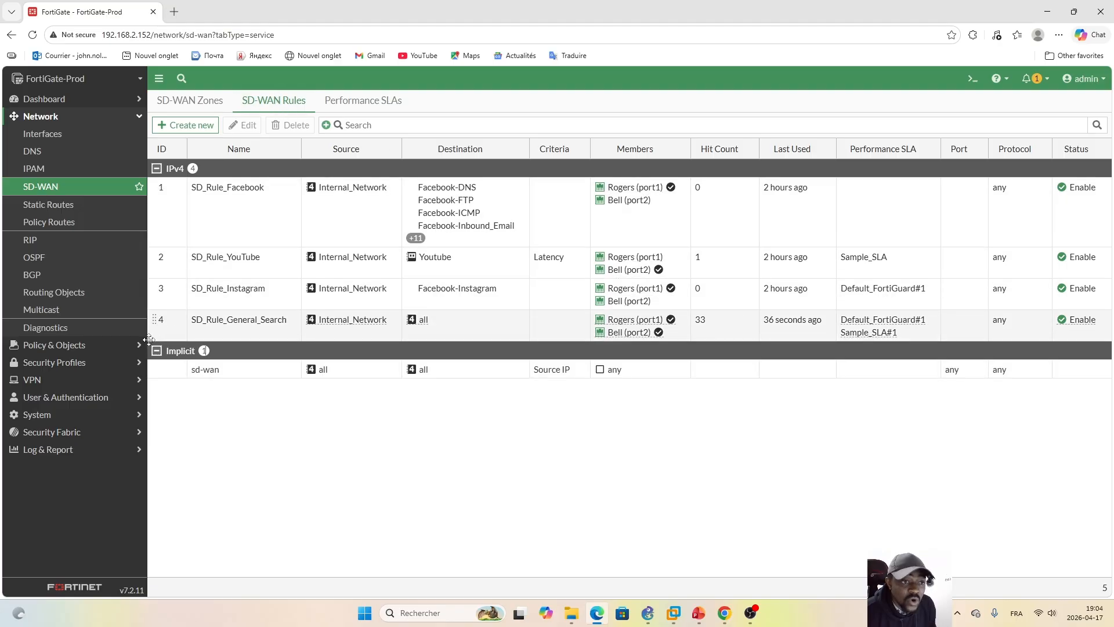
# Step: Move the SD_Rule_General_Search rule above SD_Rule_Facebook so it is first in the IPv4 rule order
pyautogui.click(112, 346)
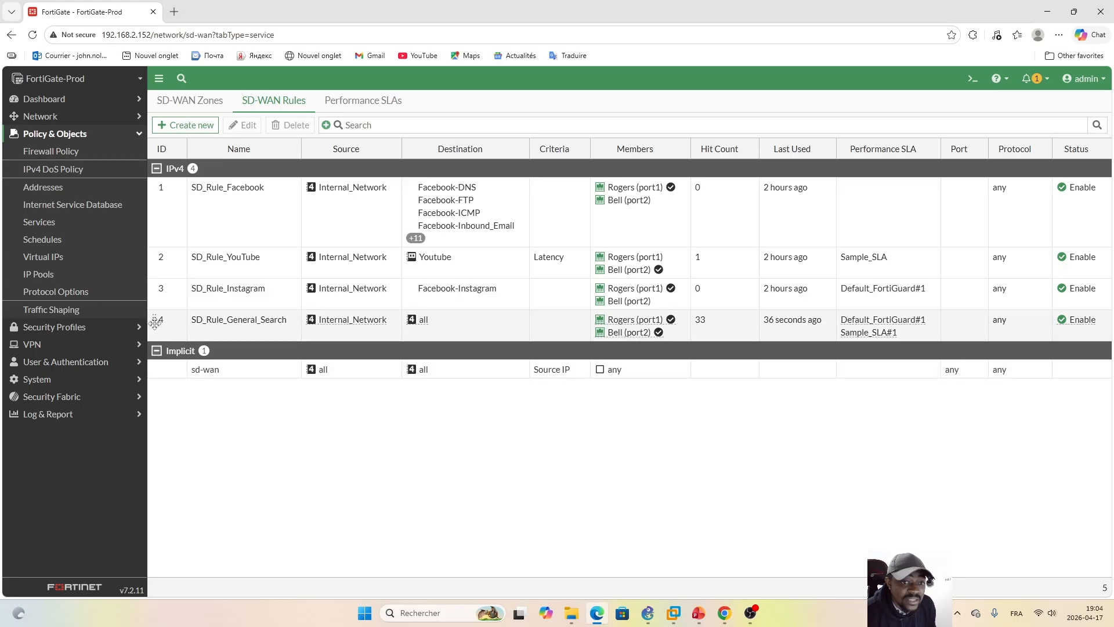
pyautogui.moveTo(155, 321); pyautogui.dragTo(161, 195)
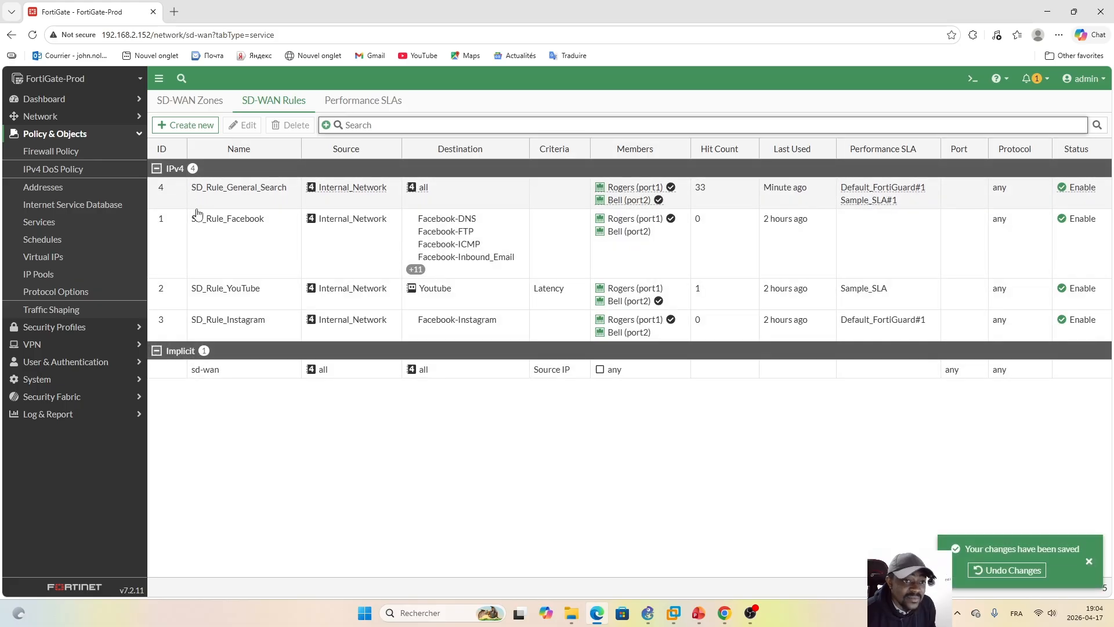
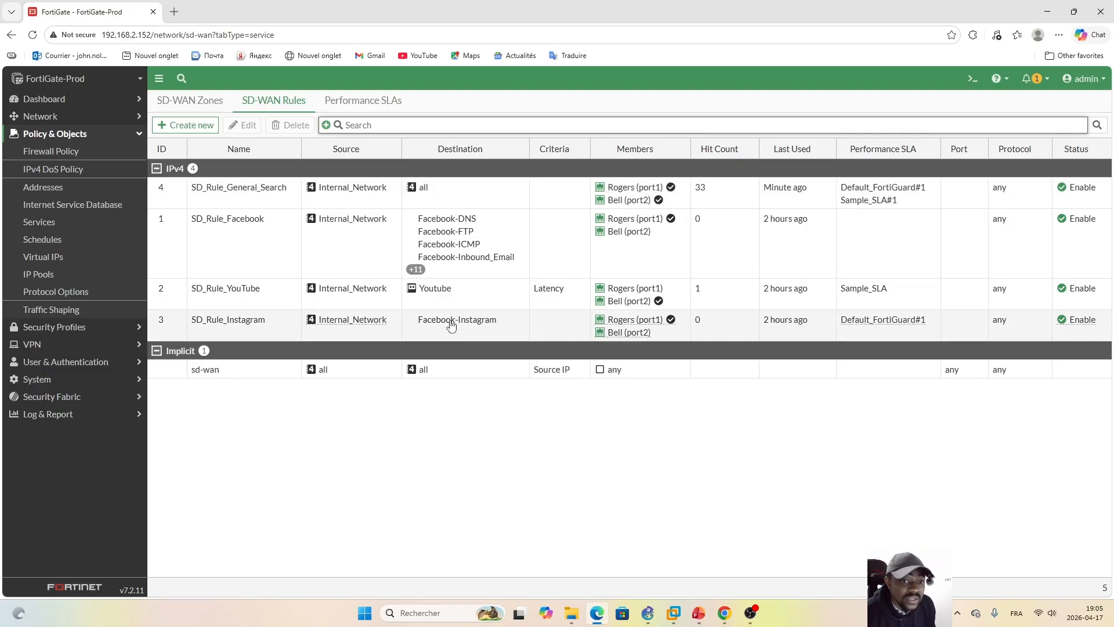
# Step: Move the SD_Rule_General_Search rule below SD_Rule_Instagram so it is last in the IPv4 rule order
pyautogui.moveTo(469, 257)
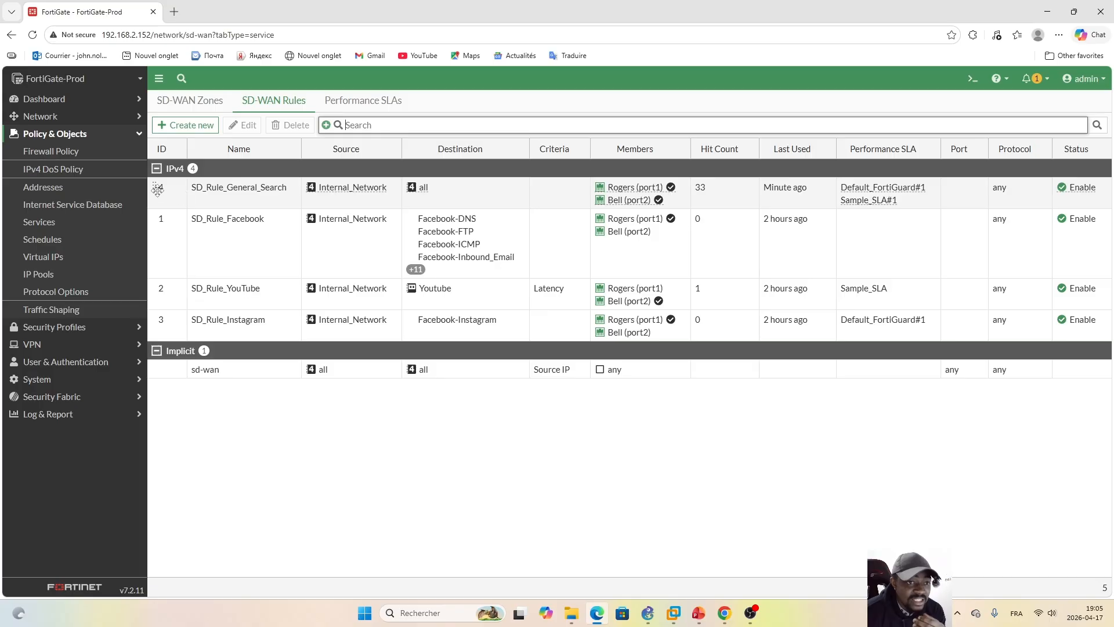
pyautogui.moveTo(156, 187); pyautogui.dragTo(159, 318)
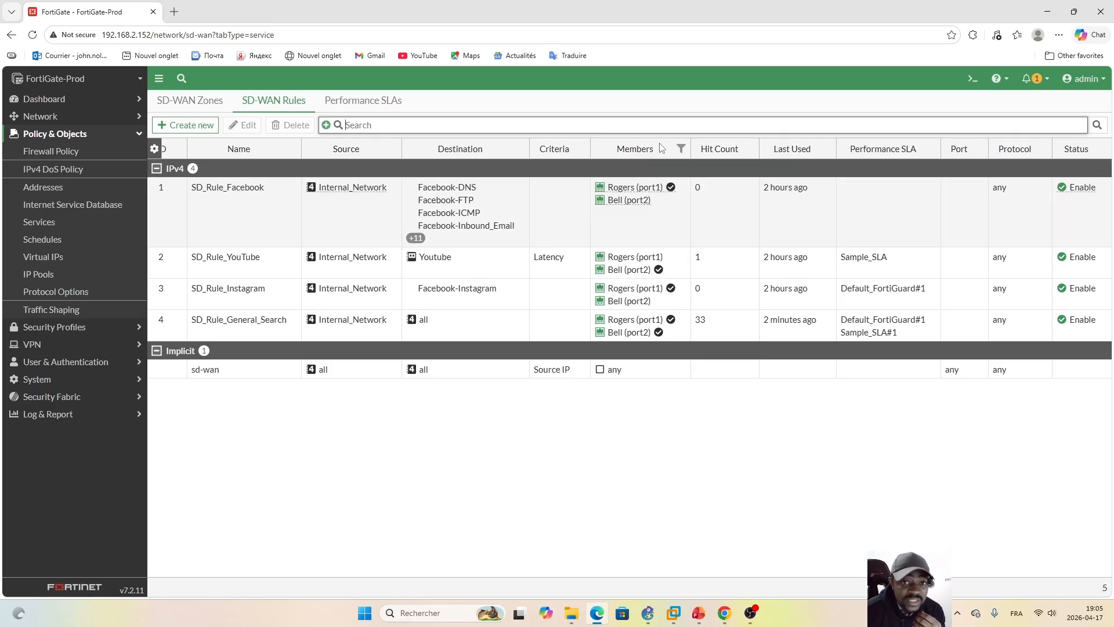
pyautogui.click(644, 125)
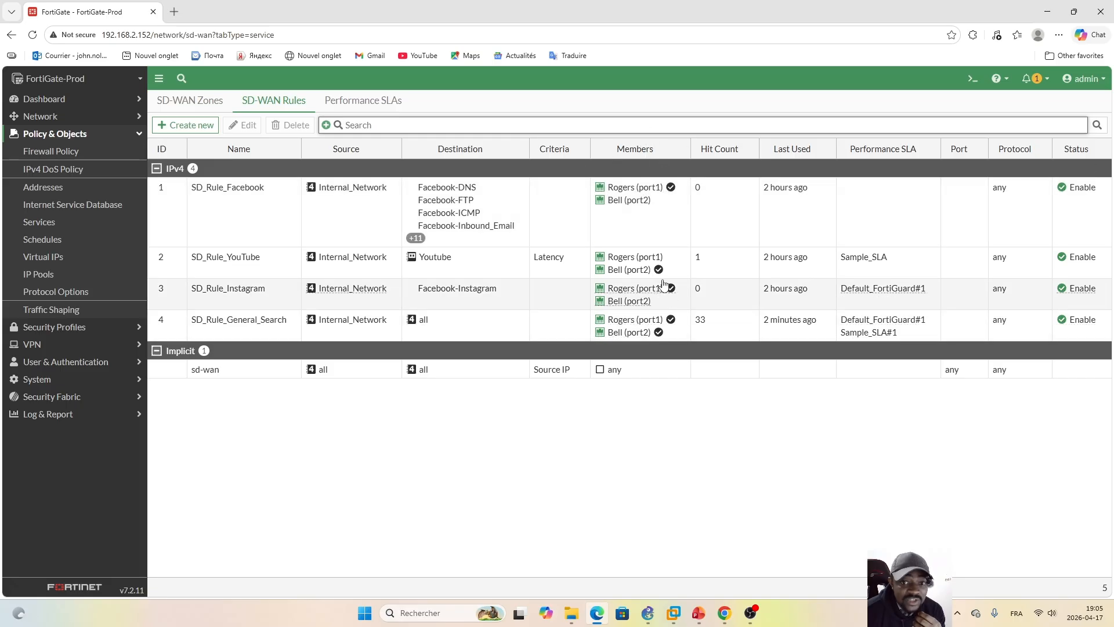
pyautogui.moveTo(673, 194)
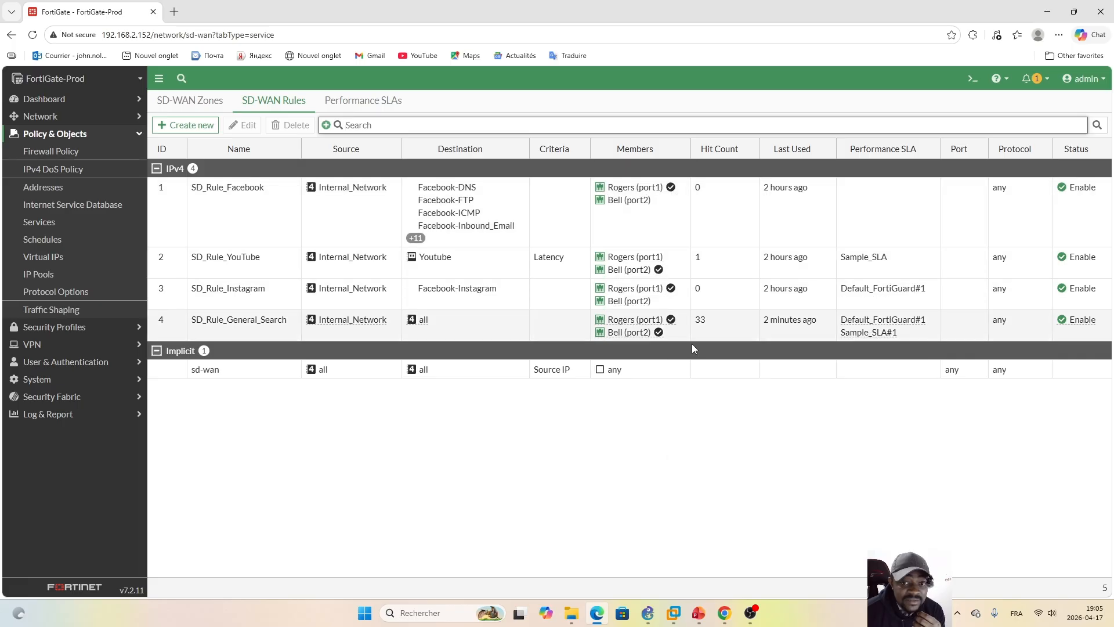
# Step: Remove Sample_SLA#1 from the required SLA targets of SD_Rule_General_Search, keeping Default_FortiGuard#1, and save the rule
pyautogui.doubleClick(511, 325)
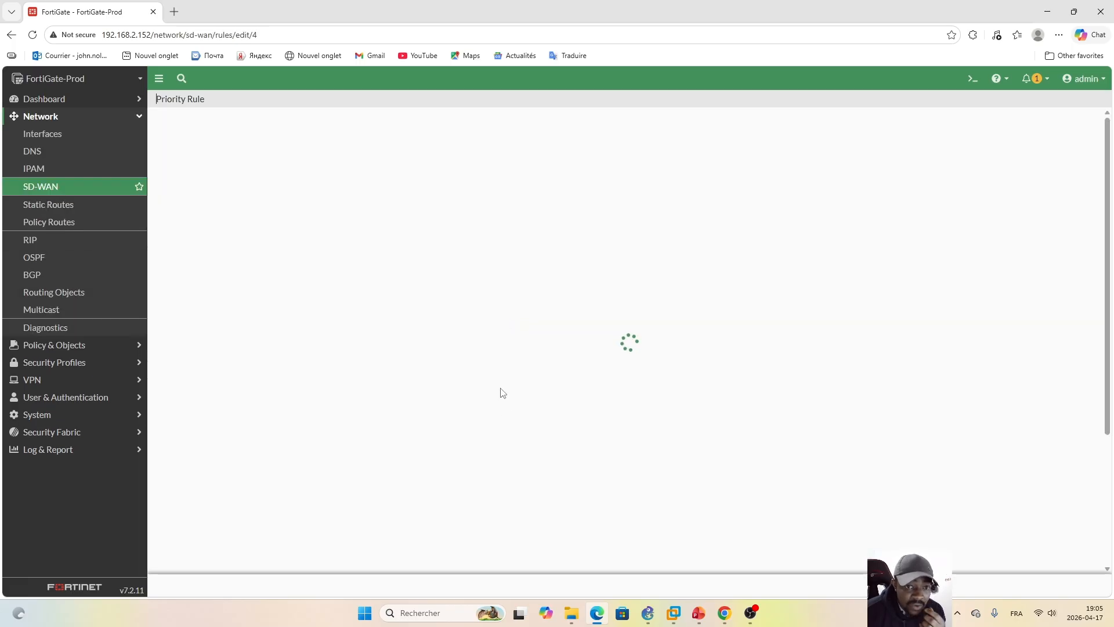
pyautogui.scroll(-3, 403, 488)
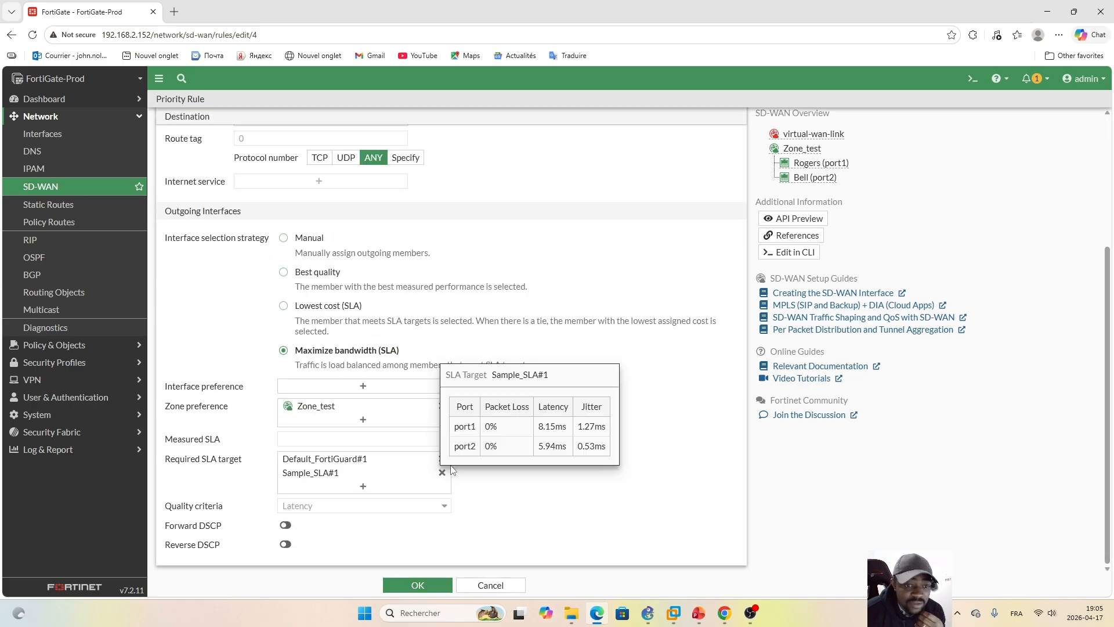
pyautogui.click(442, 473)
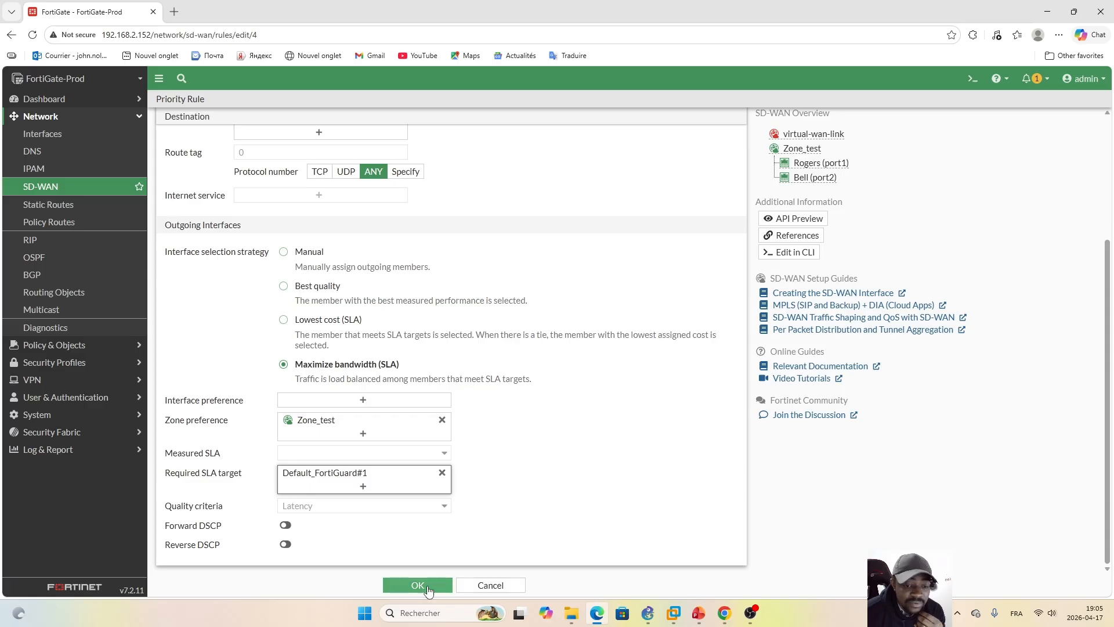
pyautogui.click(368, 477)
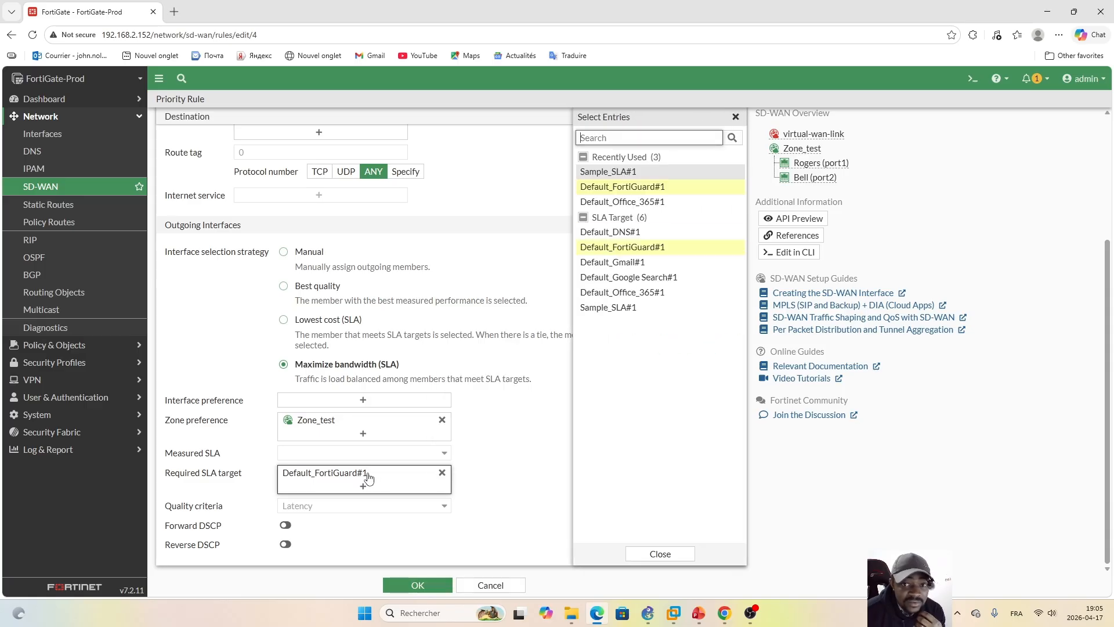
pyautogui.click(428, 585)
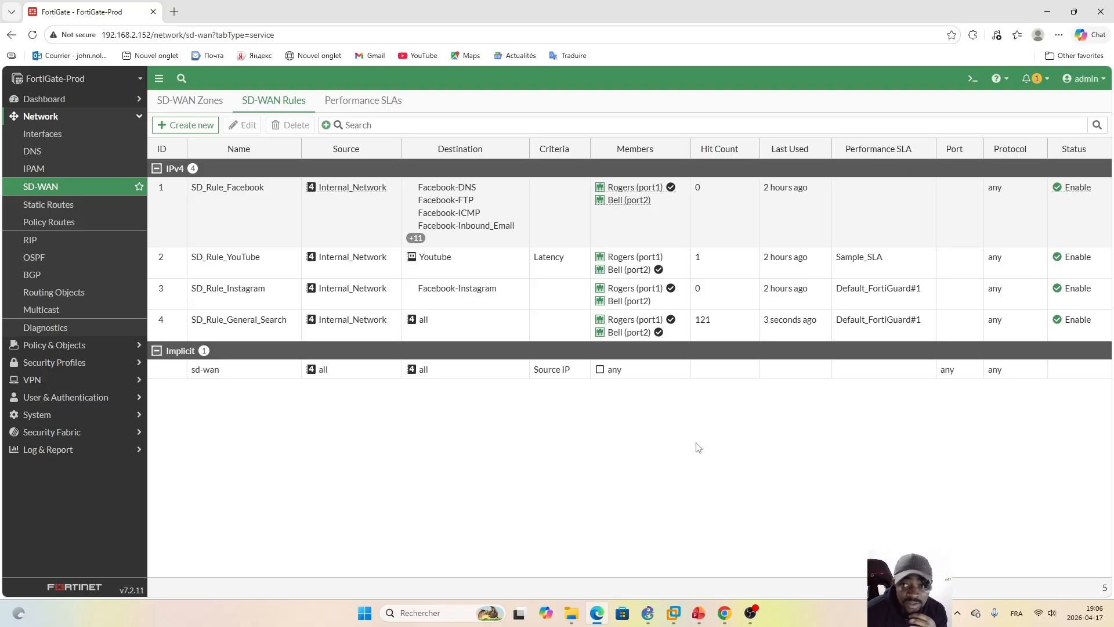
# Step: Switch to PowerPoint to review the Task2 activity on redirecting social media traffic, and return to the FortiGate SD-WAN rules in Edge
pyautogui.click(699, 612)
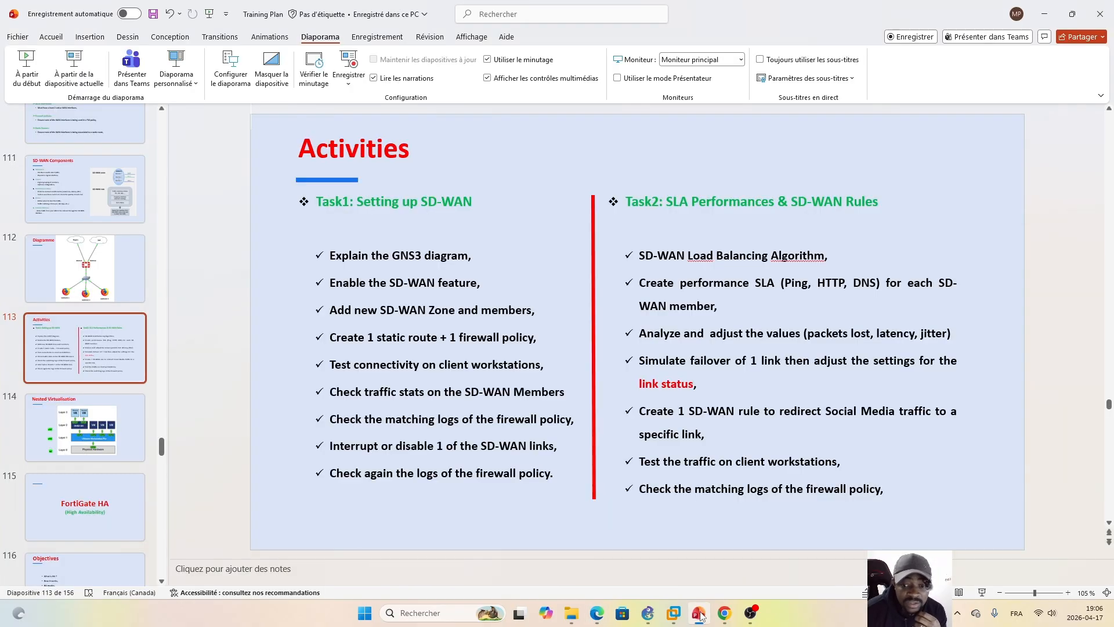
pyautogui.tripleClick(710, 434)
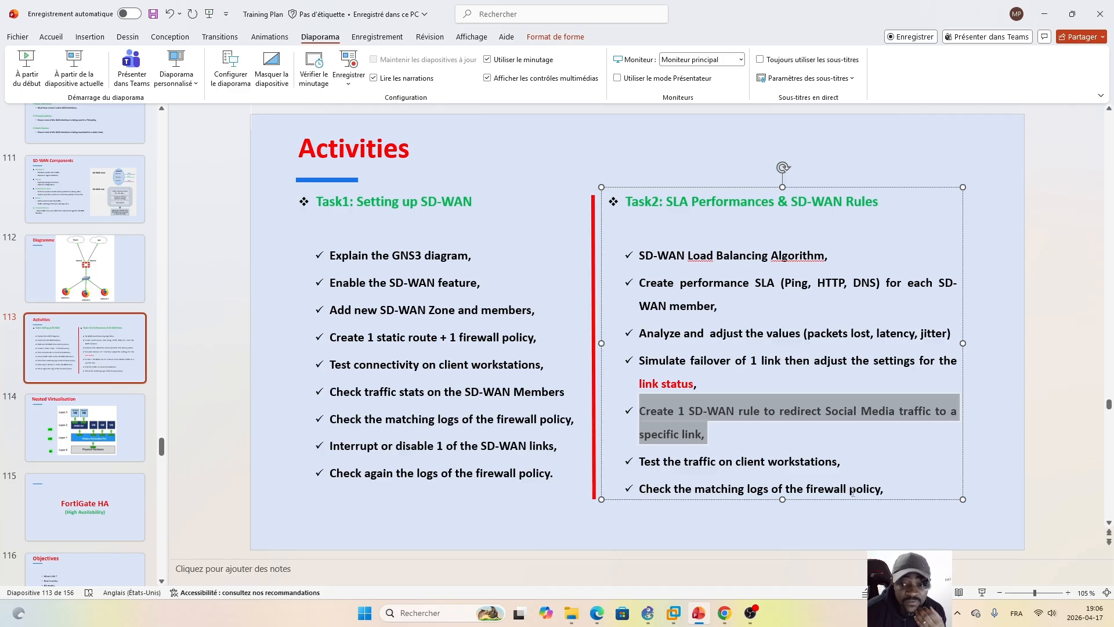
pyautogui.click(712, 432)
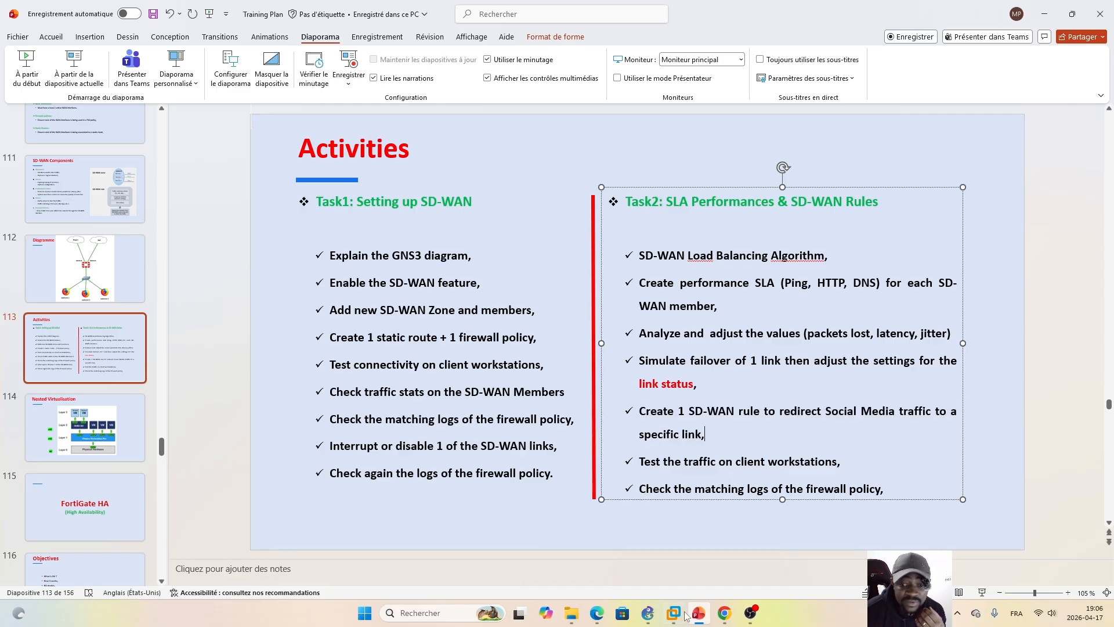
pyautogui.click(597, 613)
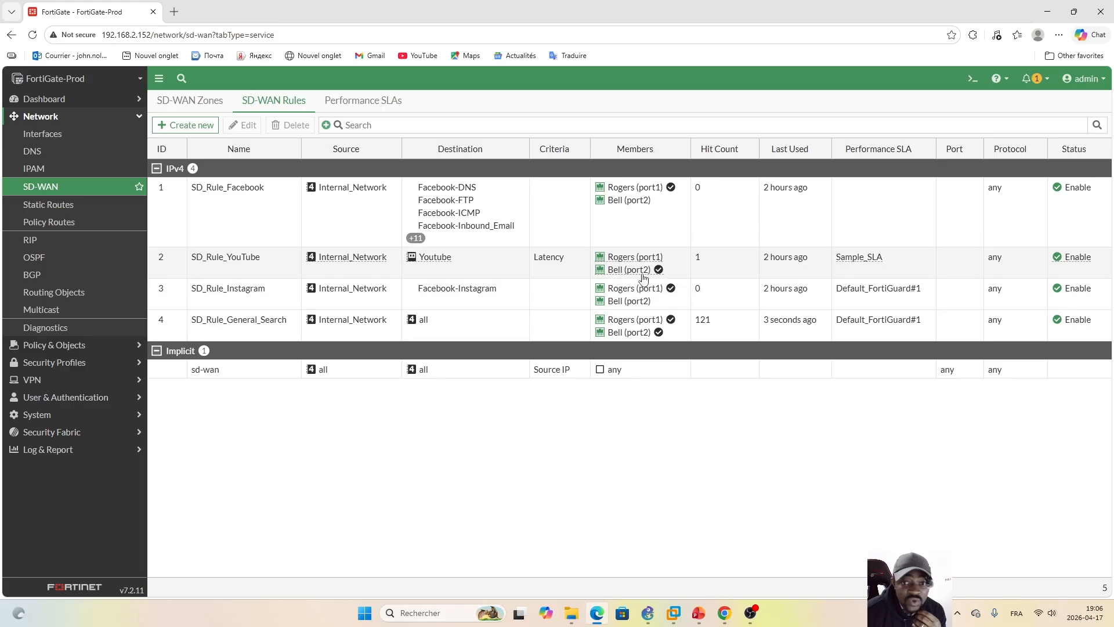
# Step: Replace the Zone_test zone preference of SD_Rule_YouTube with the Rogers (port1) interface preference and save the rule
pyautogui.moveTo(619, 275)
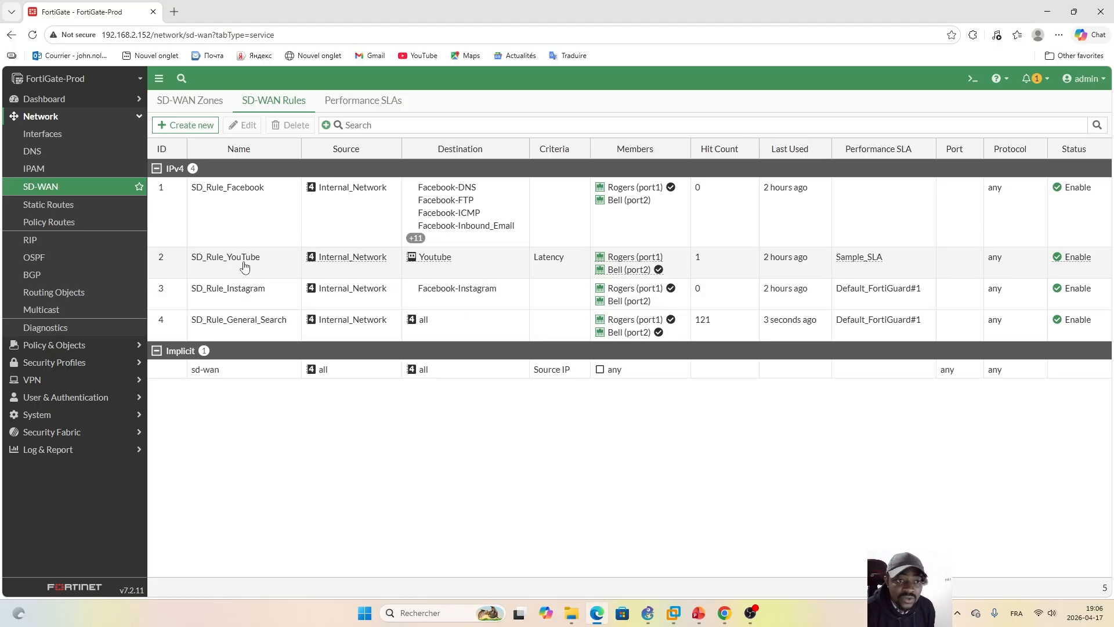
pyautogui.doubleClick(485, 267)
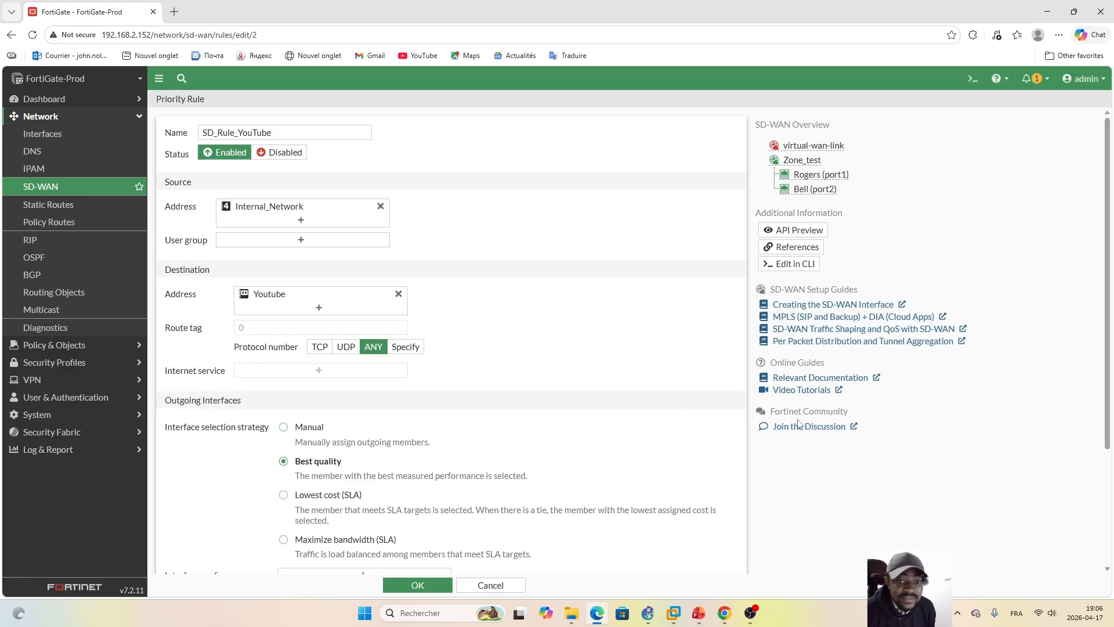
pyautogui.scroll(-3, 1110, 225)
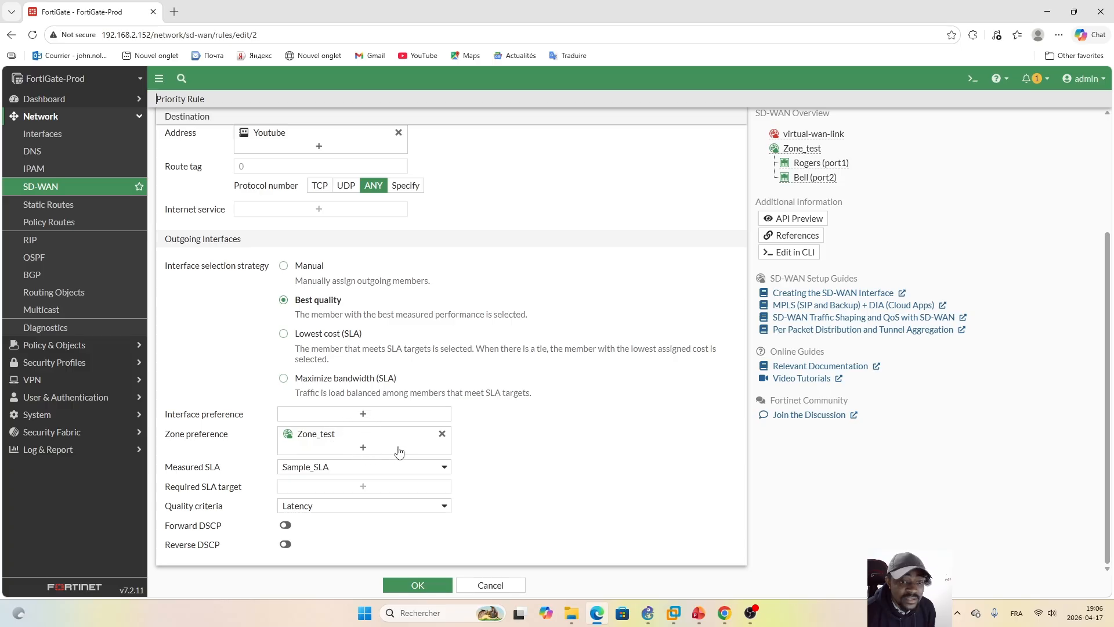
pyautogui.click(442, 434)
pyautogui.click(362, 414)
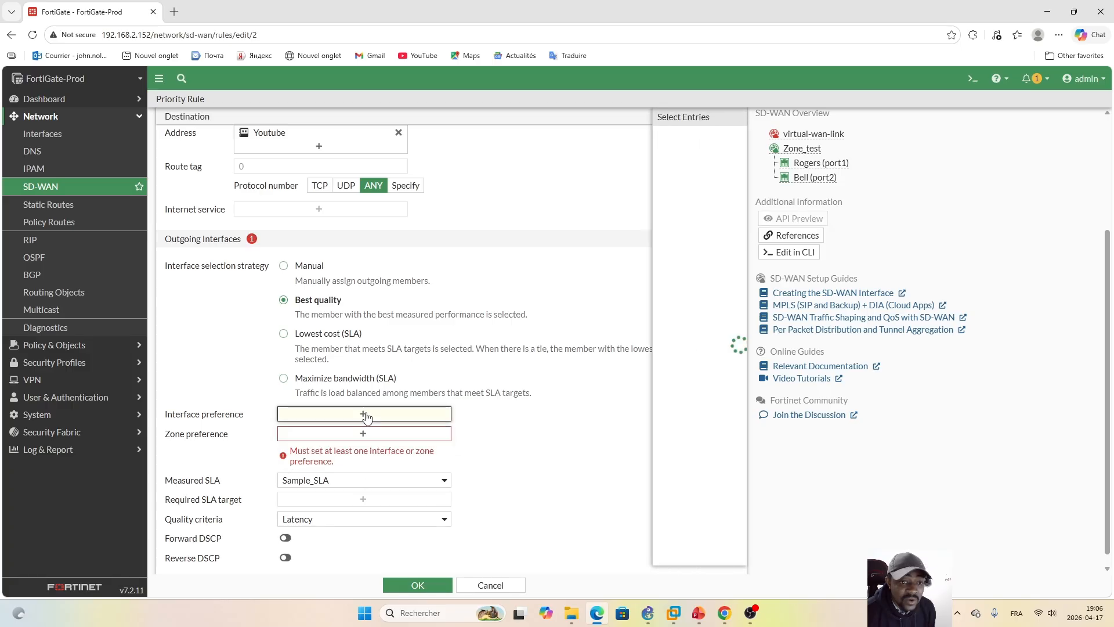
pyautogui.moveTo(625, 176)
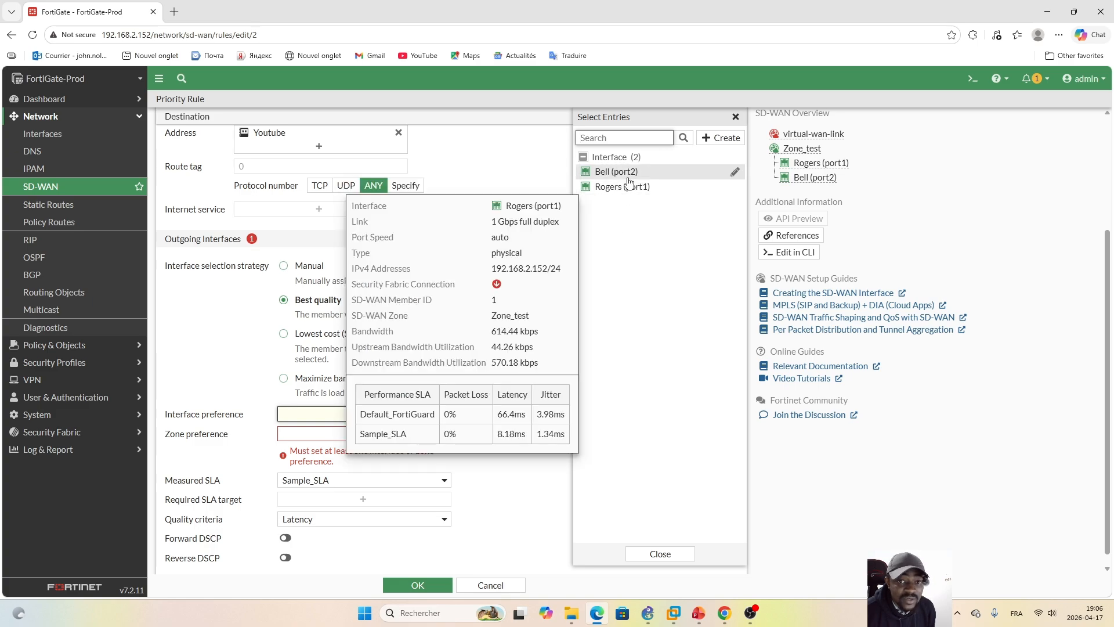
pyautogui.click(624, 188)
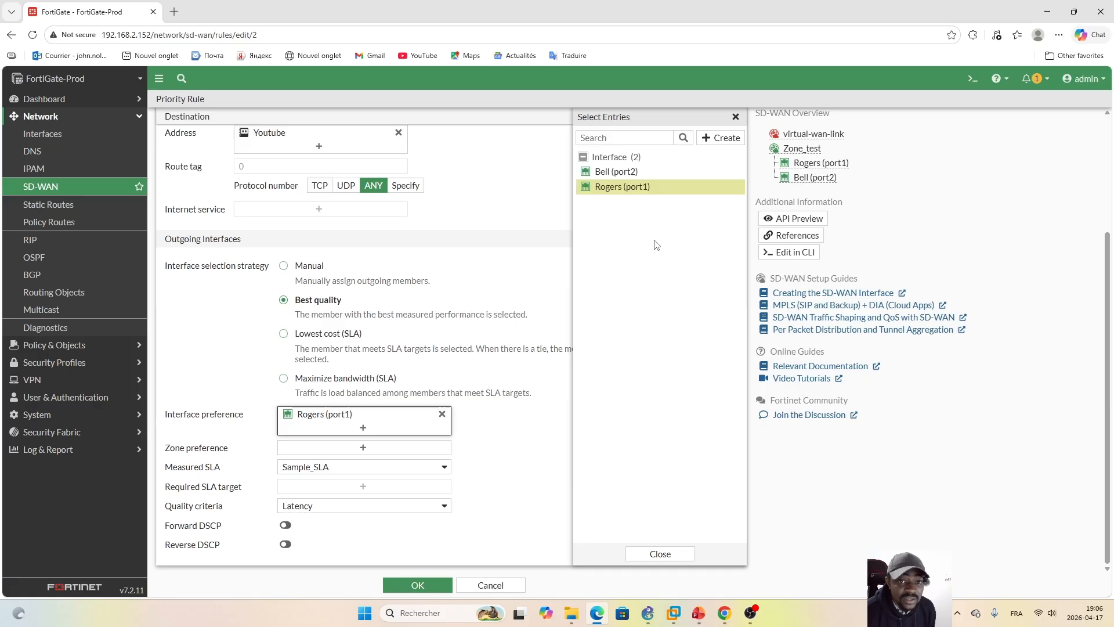
pyautogui.click(660, 554)
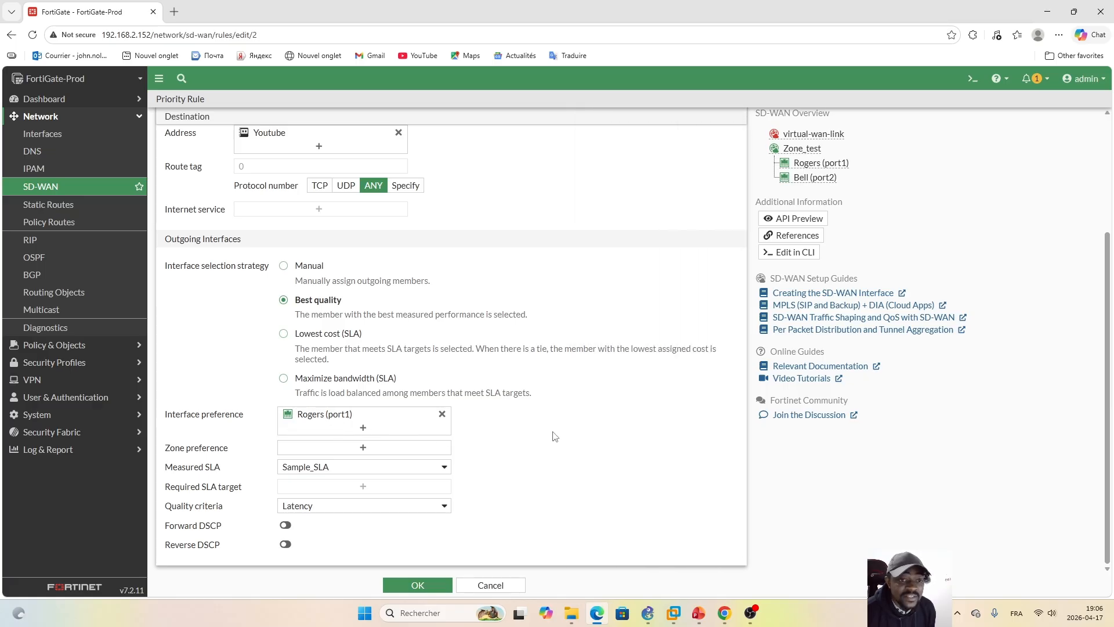
pyautogui.click(431, 585)
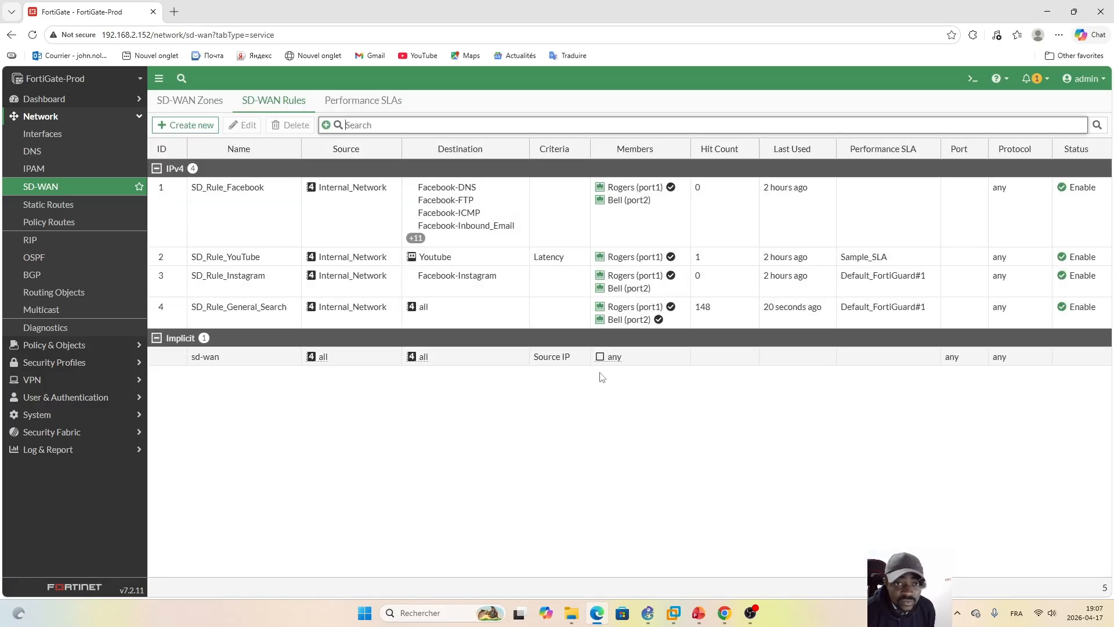
pyautogui.click(491, 259)
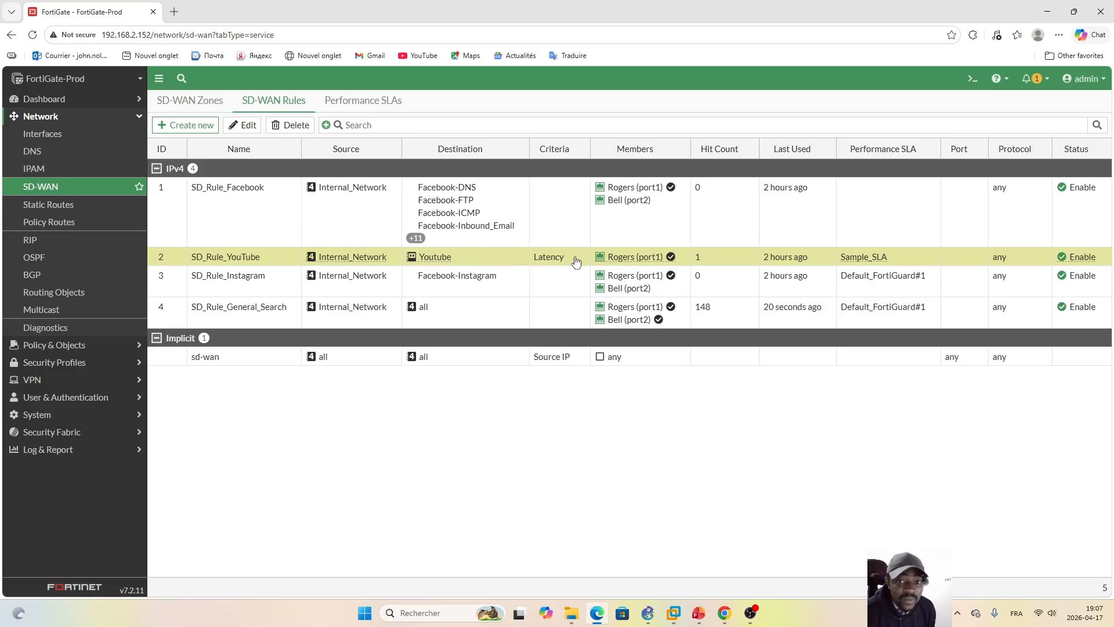
pyautogui.moveTo(656, 265)
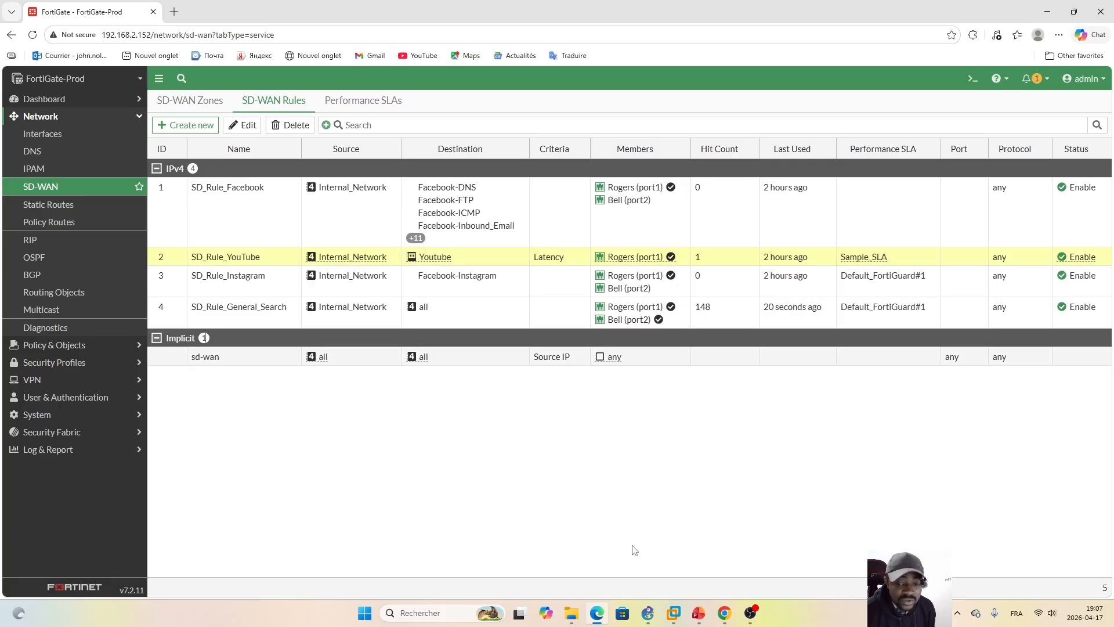
# Step: Switch to GNS3, open the webterm-1, webterm-2 and webterm-3 consoles, and replay the FIFA World Cup YouTube video on webterm-3
pyautogui.click(647, 613)
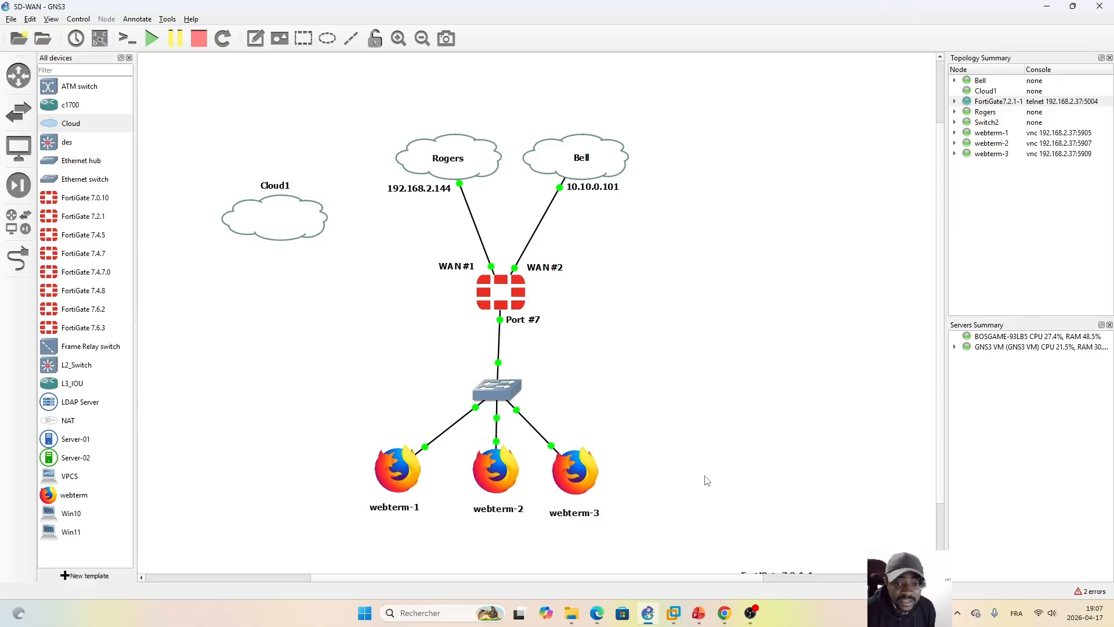
pyautogui.doubleClick(397, 470)
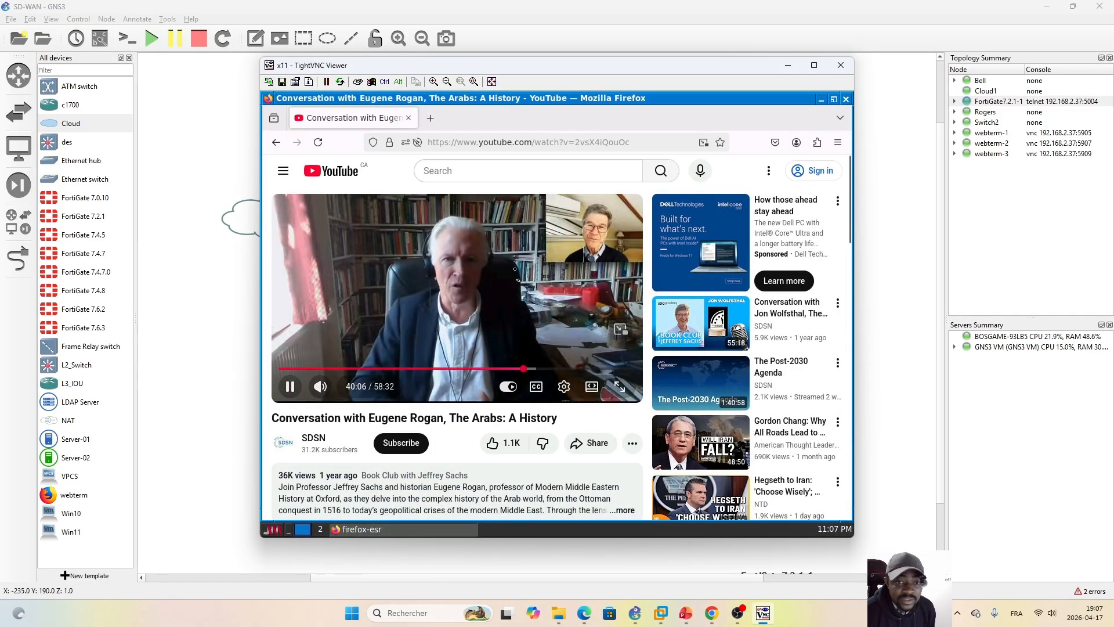
pyautogui.click(503, 569)
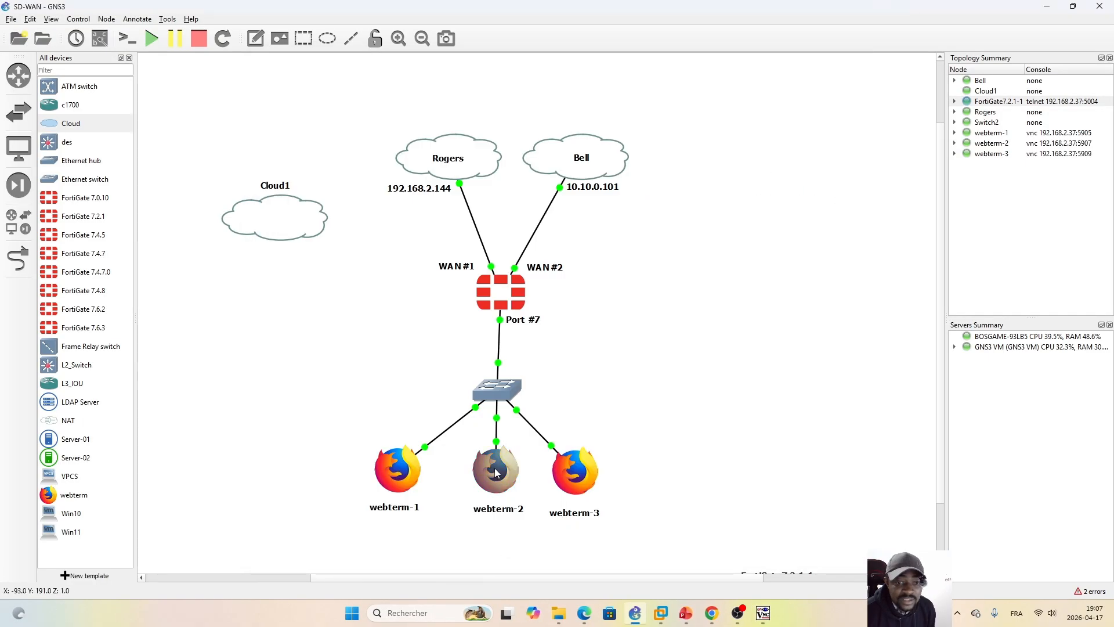
pyautogui.doubleClick(496, 473)
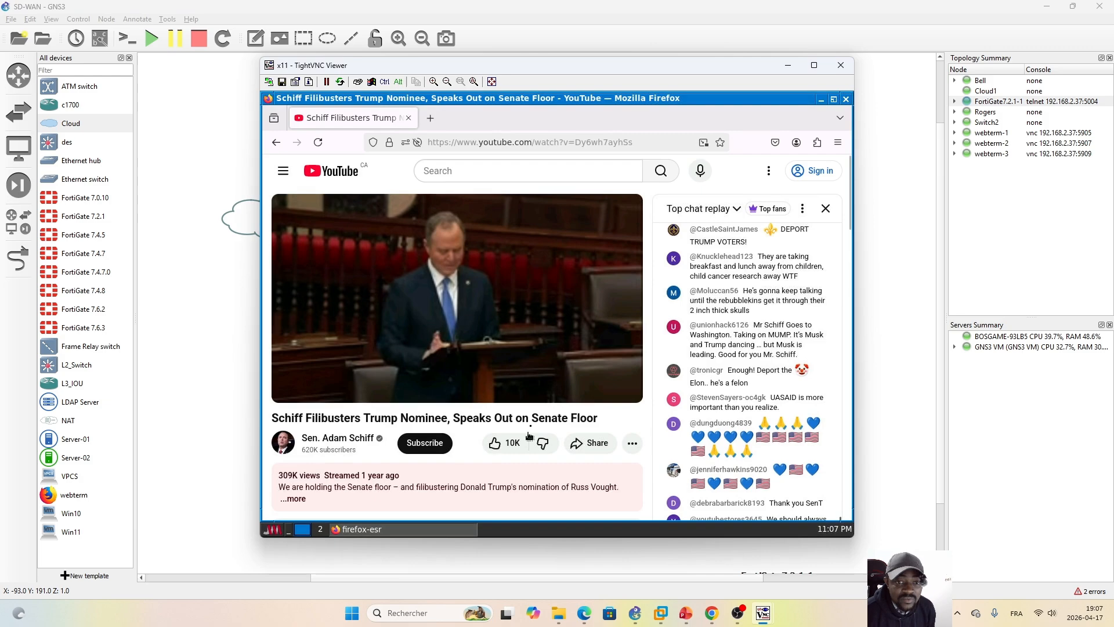
pyautogui.click(500, 586)
pyautogui.doubleClick(575, 473)
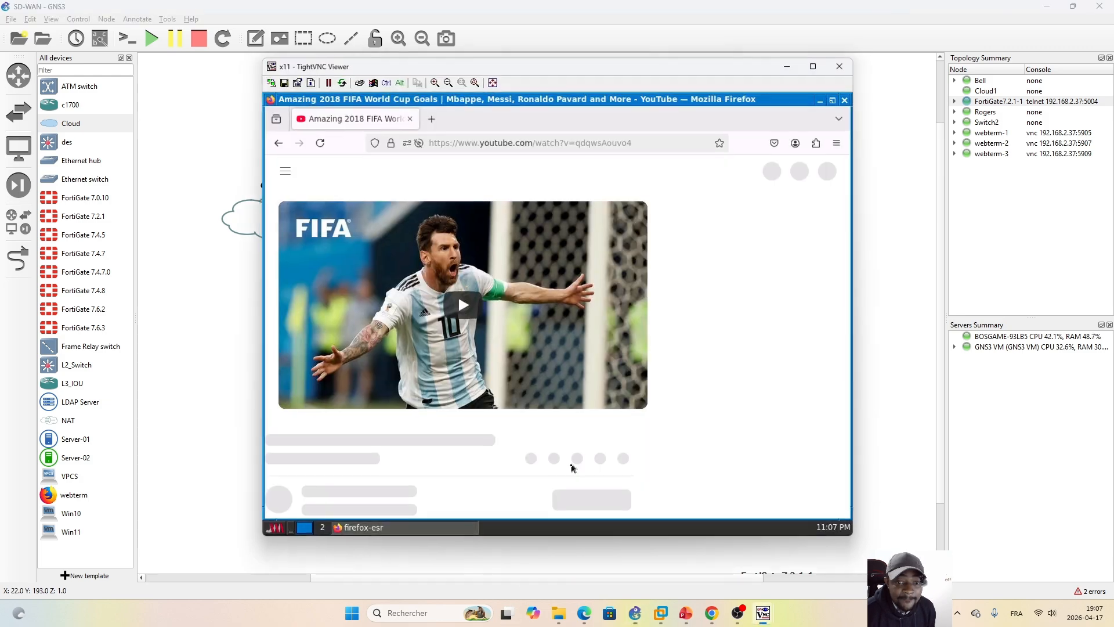
pyautogui.click(521, 348)
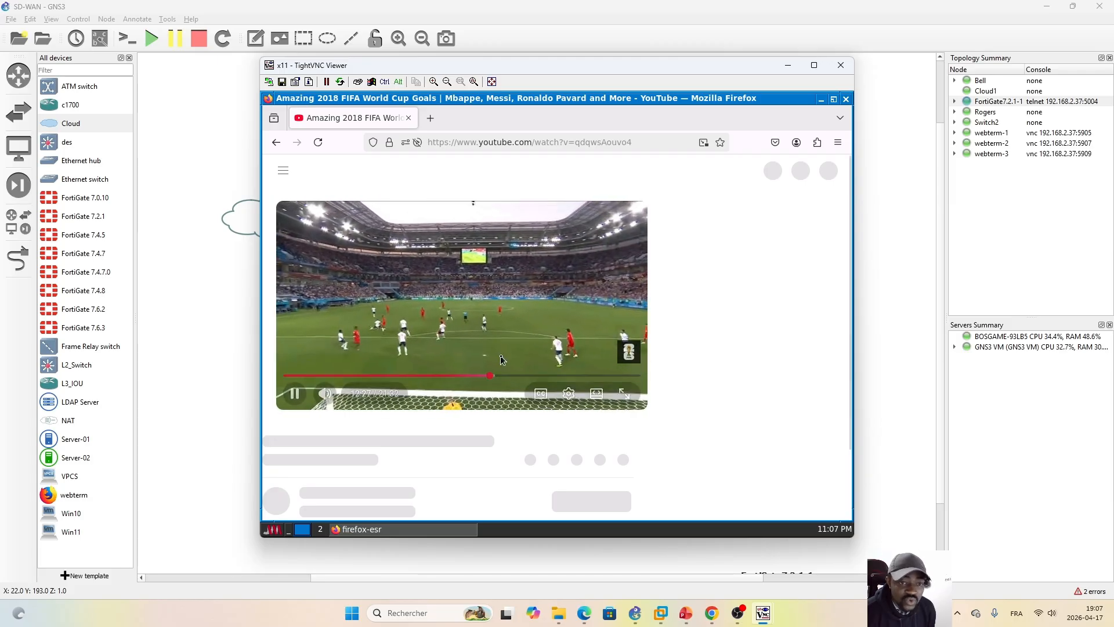
# Step: Arrange the webterm-1 and webterm-2 console windows side by side, skip the advertisement on webterm-1, and bring webterm-2 to the front
pyautogui.moveTo(762, 613)
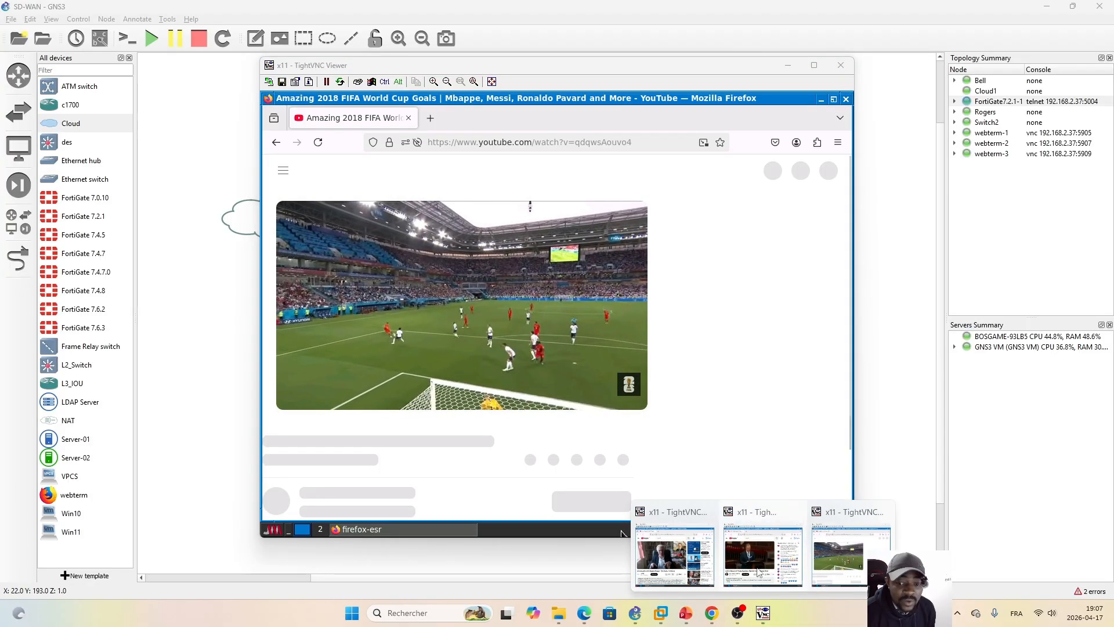
pyautogui.click(759, 572)
pyautogui.moveTo(566, 76); pyautogui.dragTo(807, 110)
pyautogui.moveTo(762, 613)
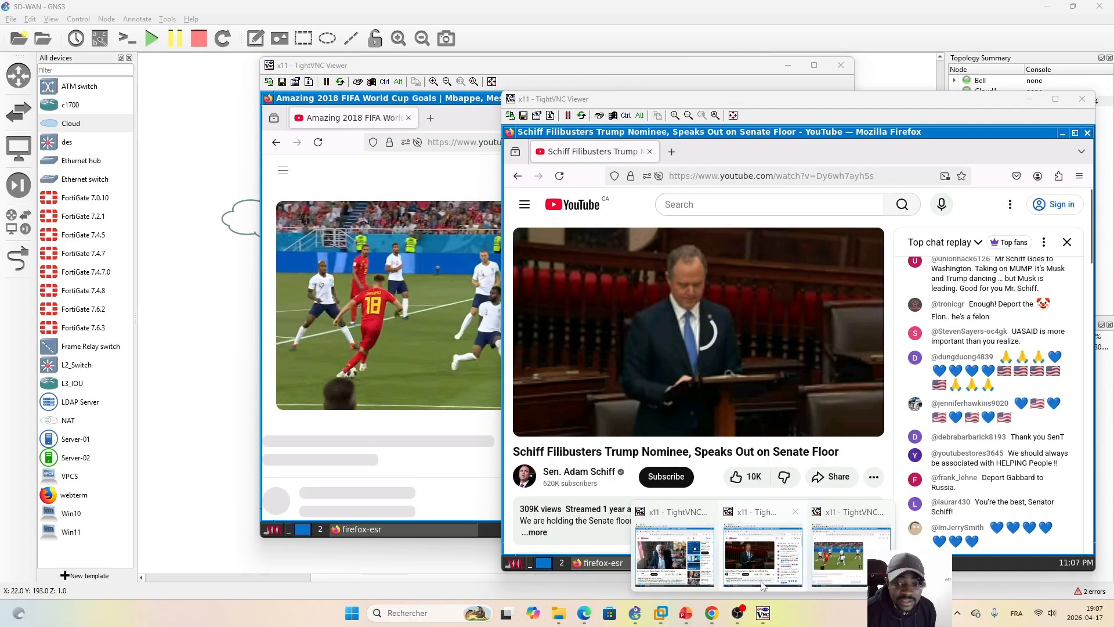
pyautogui.click(666, 551)
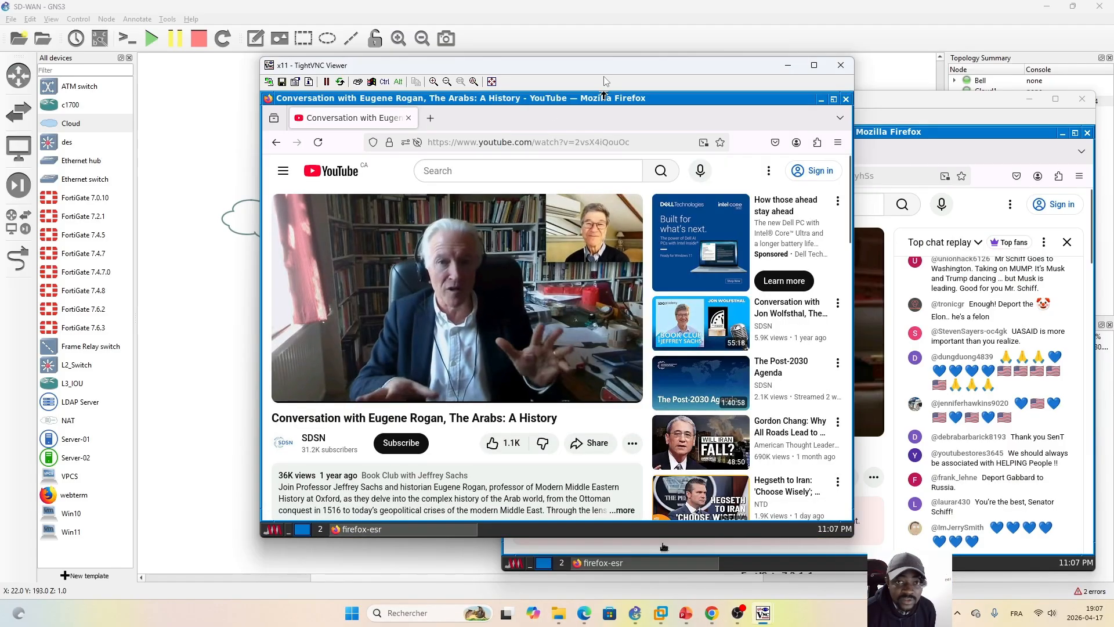
pyautogui.moveTo(603, 71); pyautogui.dragTo(334, 174)
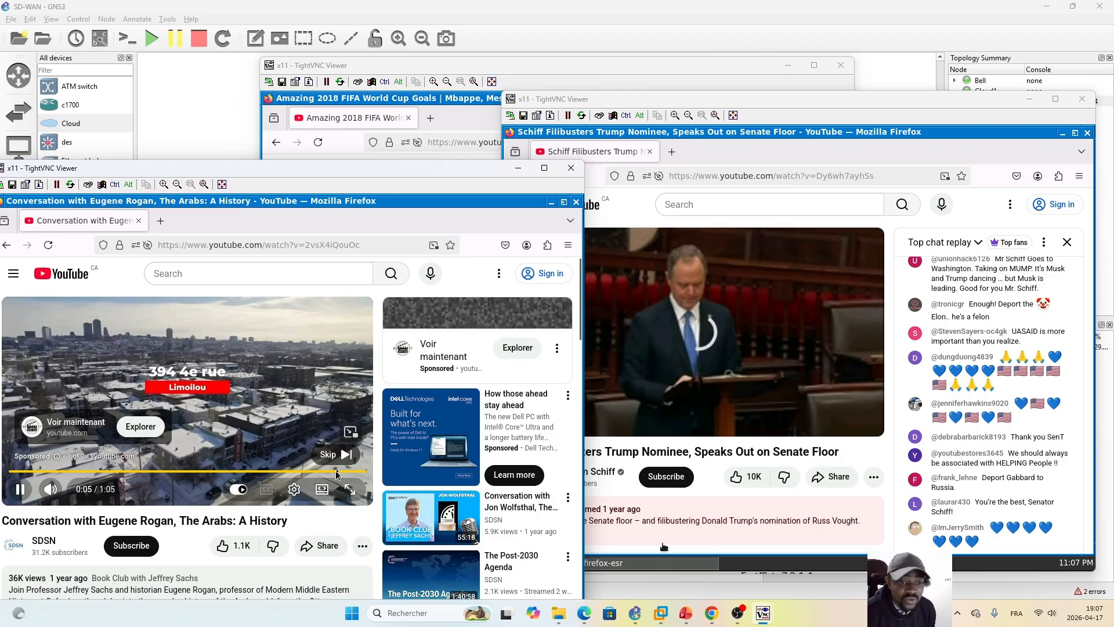
pyautogui.click(335, 455)
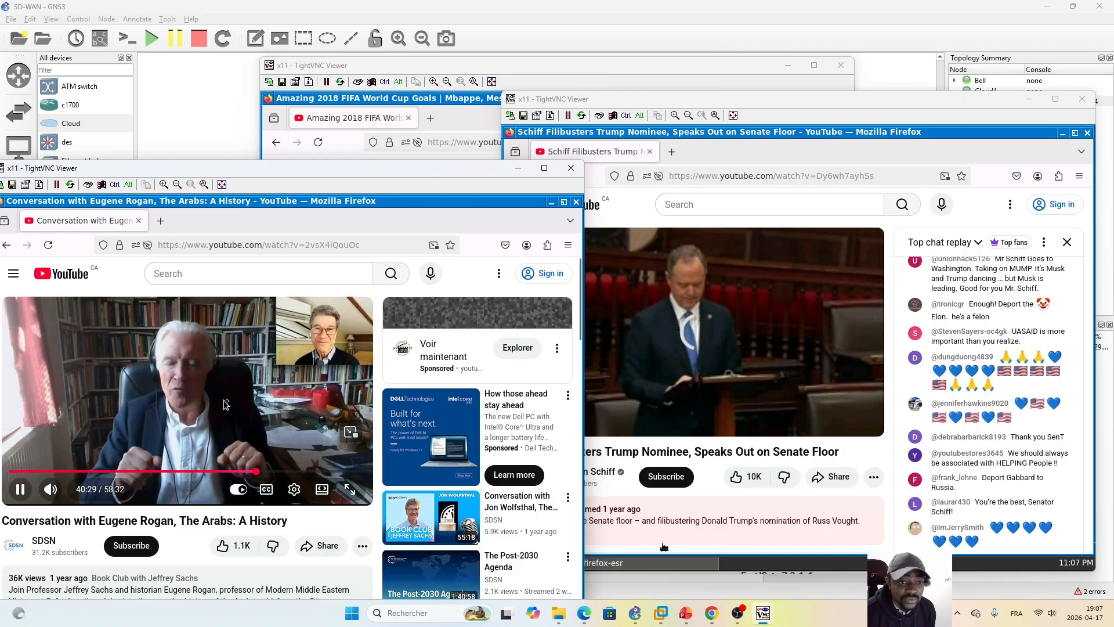
pyautogui.click(773, 365)
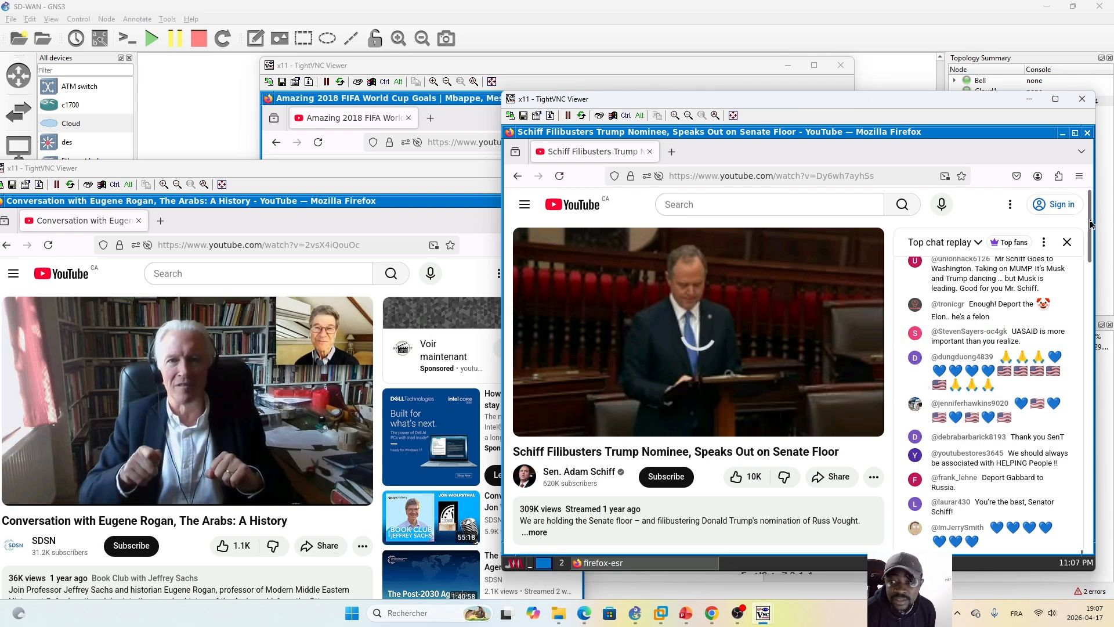
# Step: Play the Texas Tribune Festival YouTube video on webterm-2, move its console window aside, and bring the FIFA World Cup video's console forward
pyautogui.moveTo(1090, 221); pyautogui.dragTo(1083, 293)
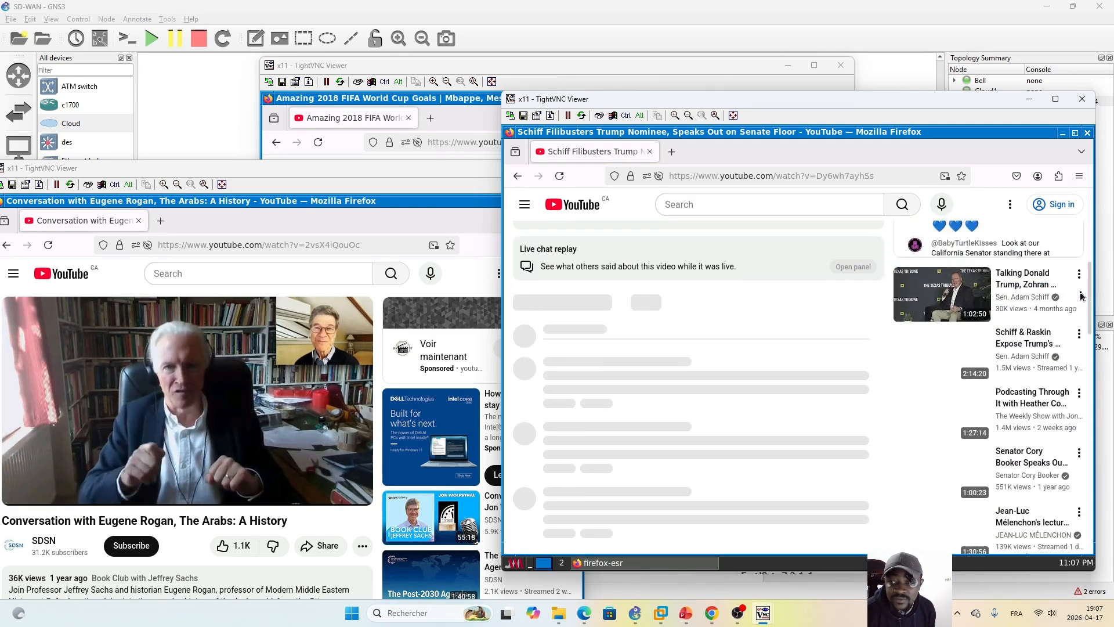
pyautogui.click(954, 300)
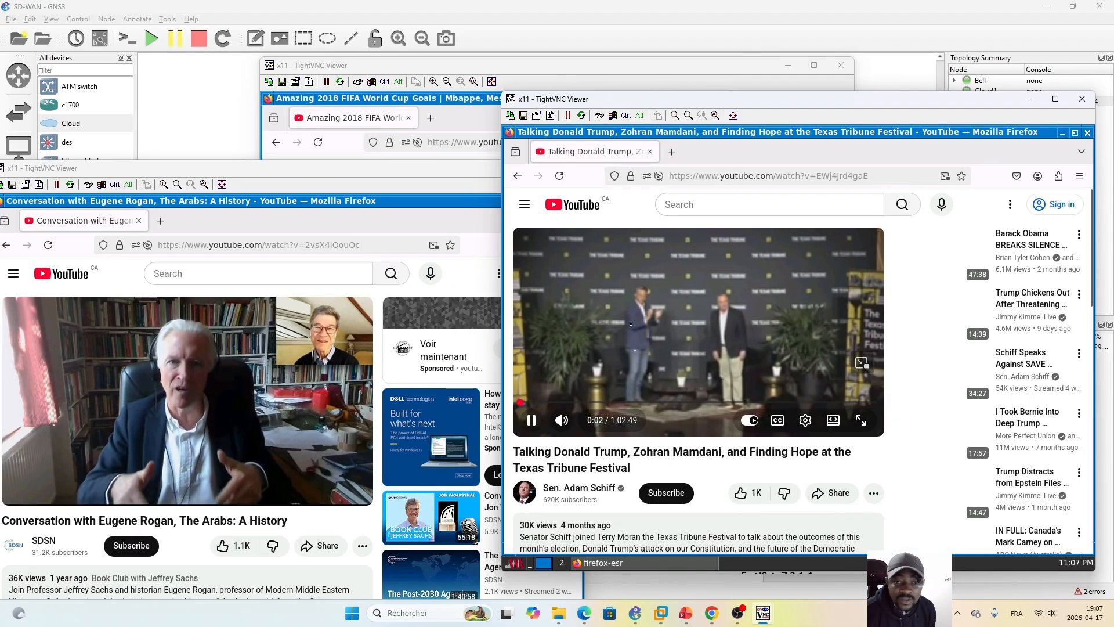
pyautogui.moveTo(804, 100); pyautogui.dragTo(944, 168)
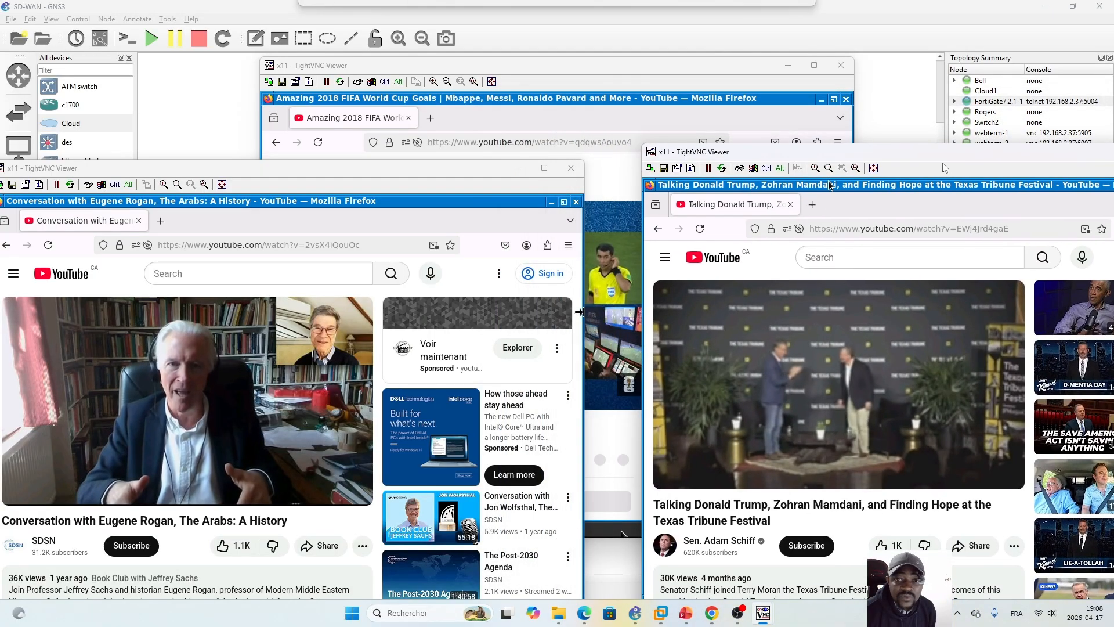
pyautogui.click(615, 73)
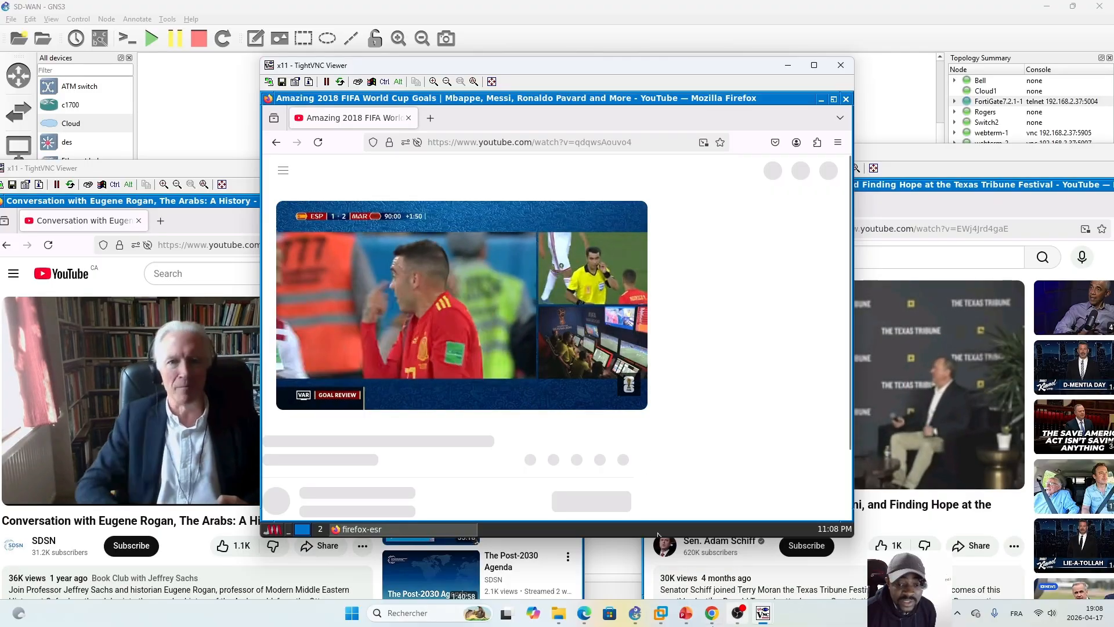
pyautogui.click(584, 614)
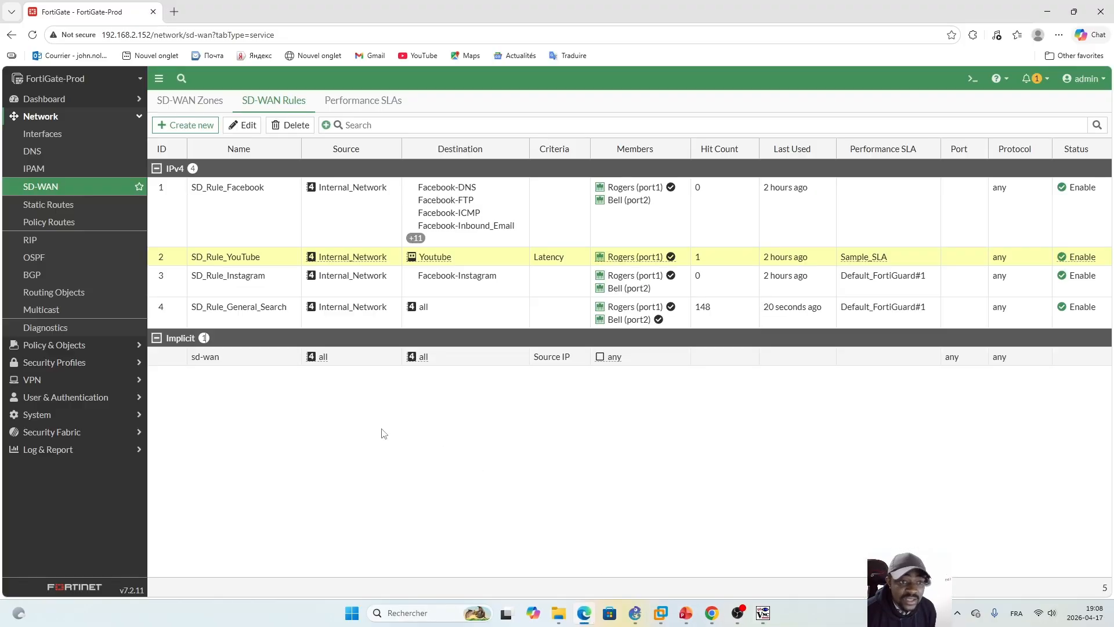
pyautogui.click(103, 116)
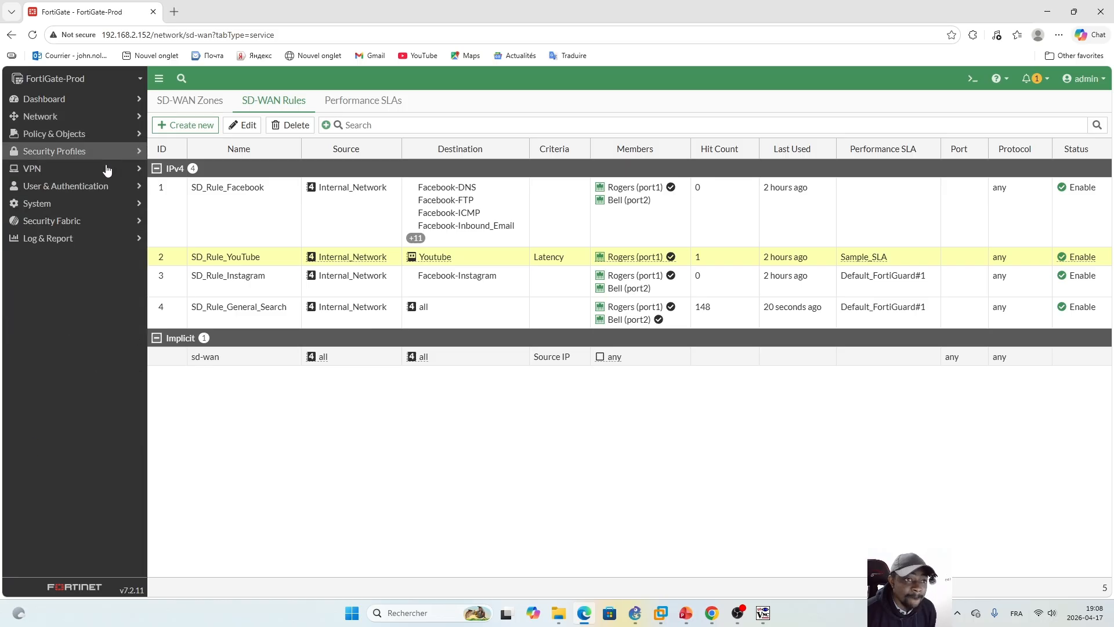
pyautogui.click(59, 245)
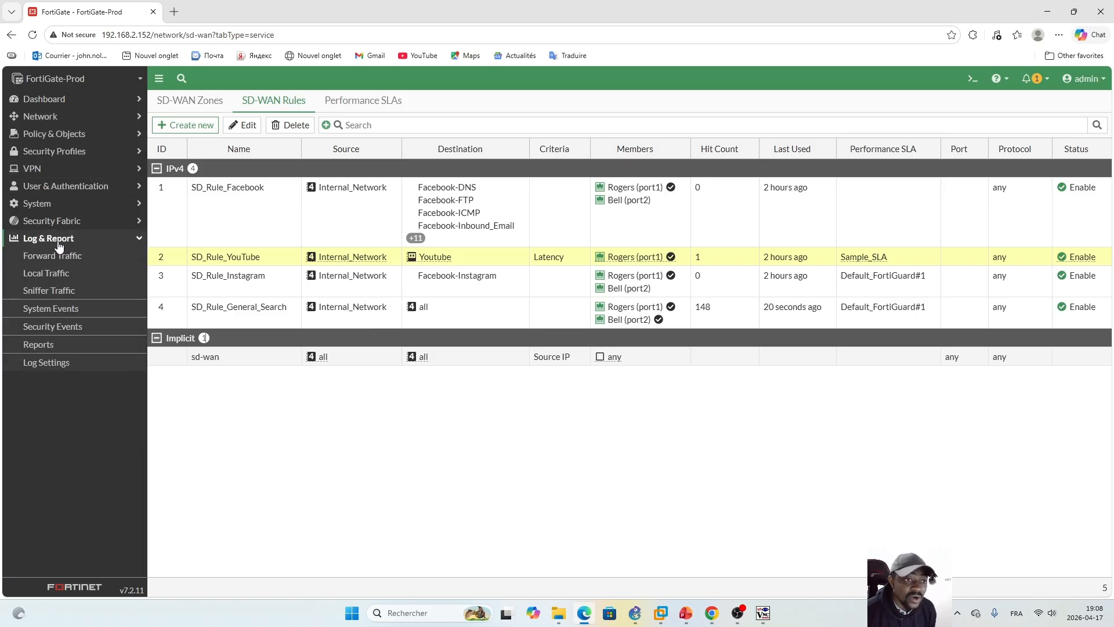
pyautogui.click(58, 262)
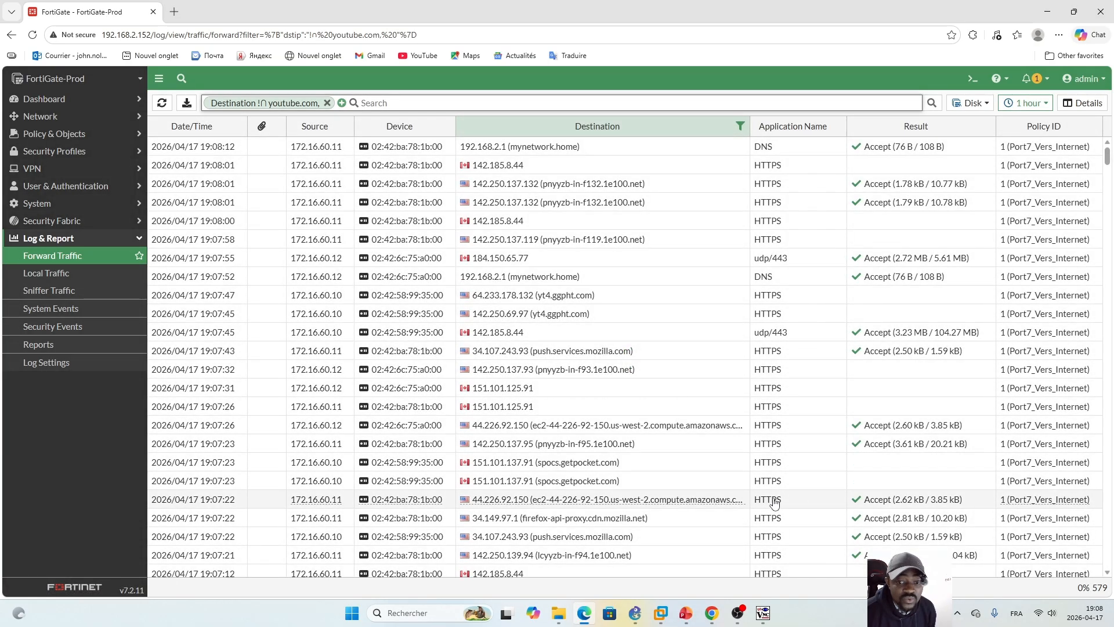
pyautogui.click(1047, 105)
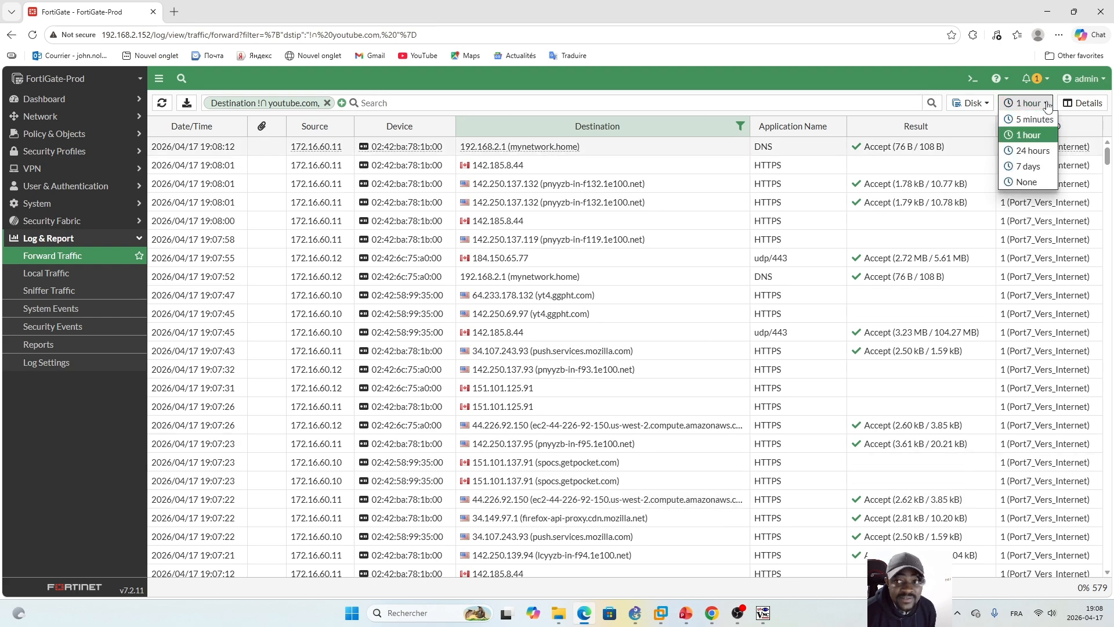
pyautogui.click(1034, 119)
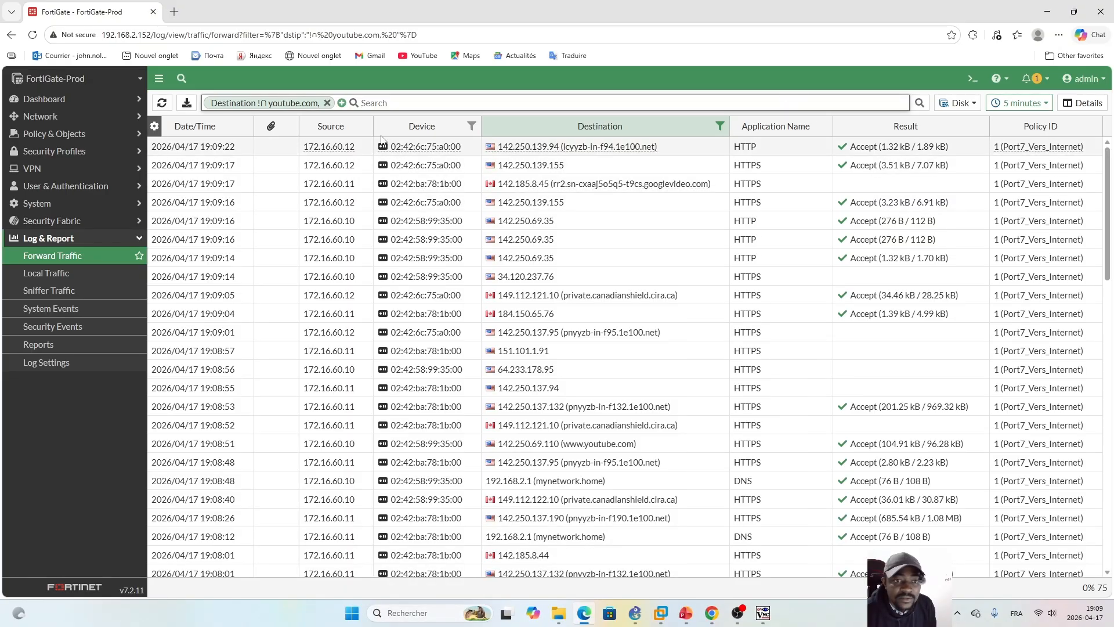
pyautogui.click(655, 451)
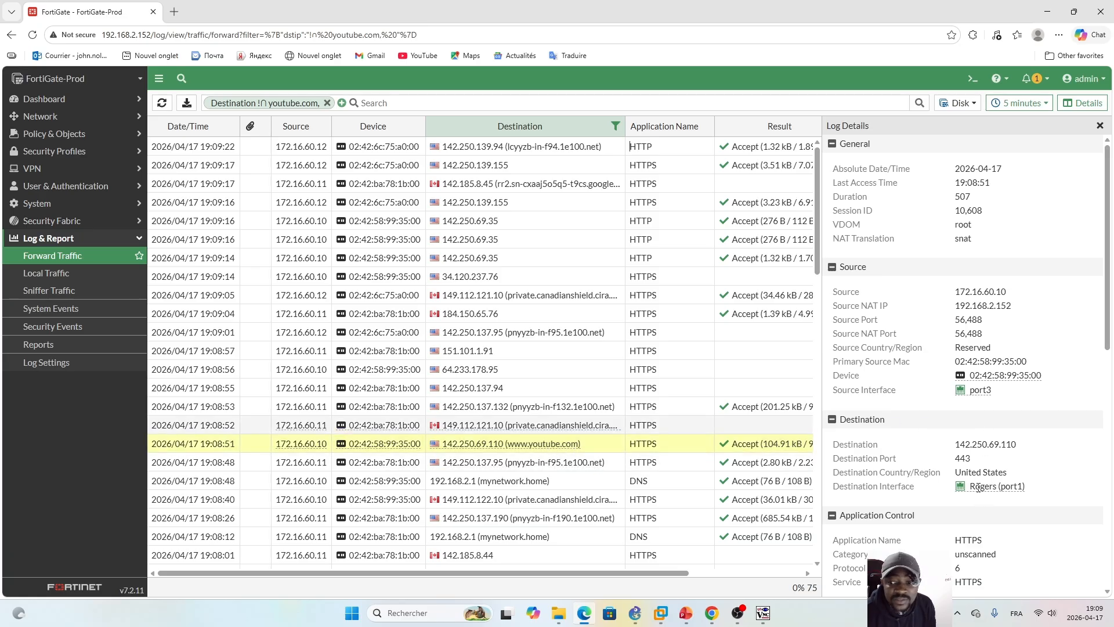
pyautogui.moveTo(979, 486)
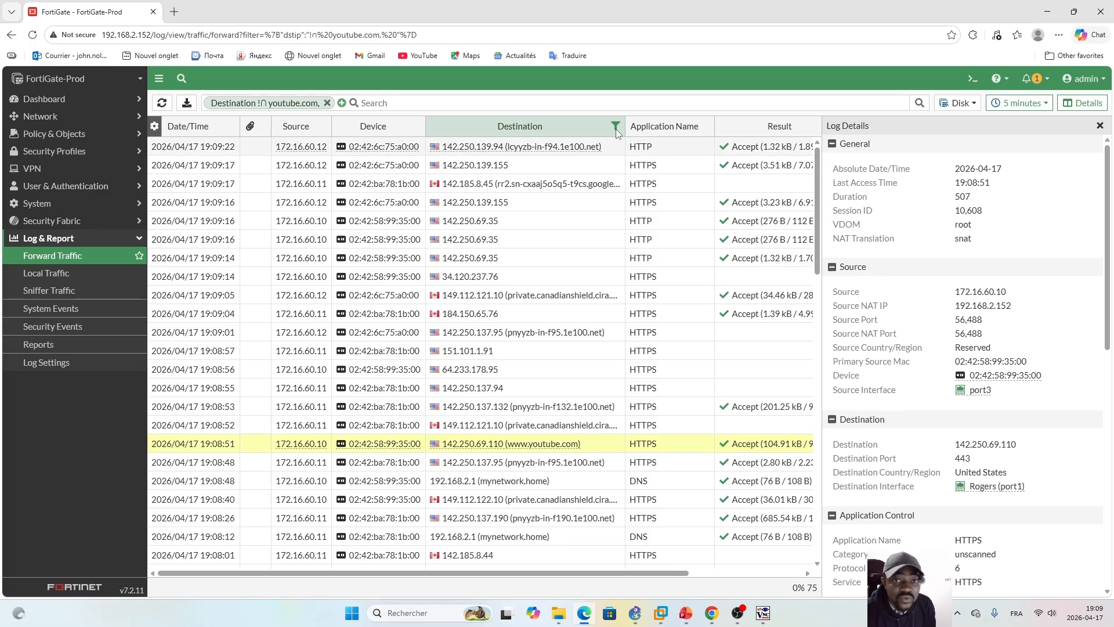
pyautogui.click(327, 103)
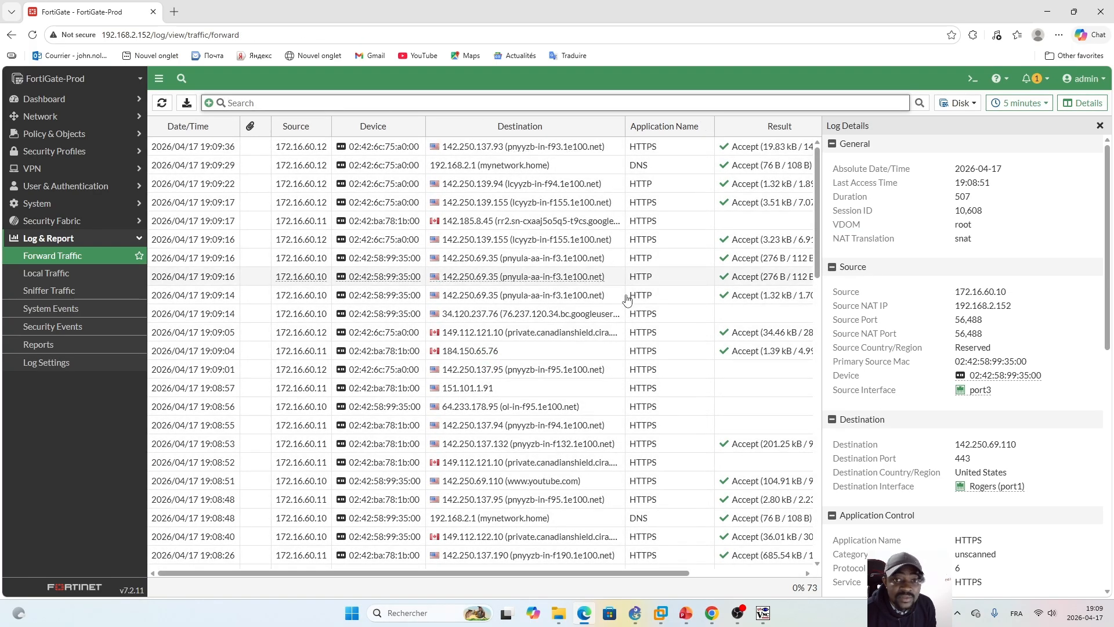
pyautogui.click(162, 103)
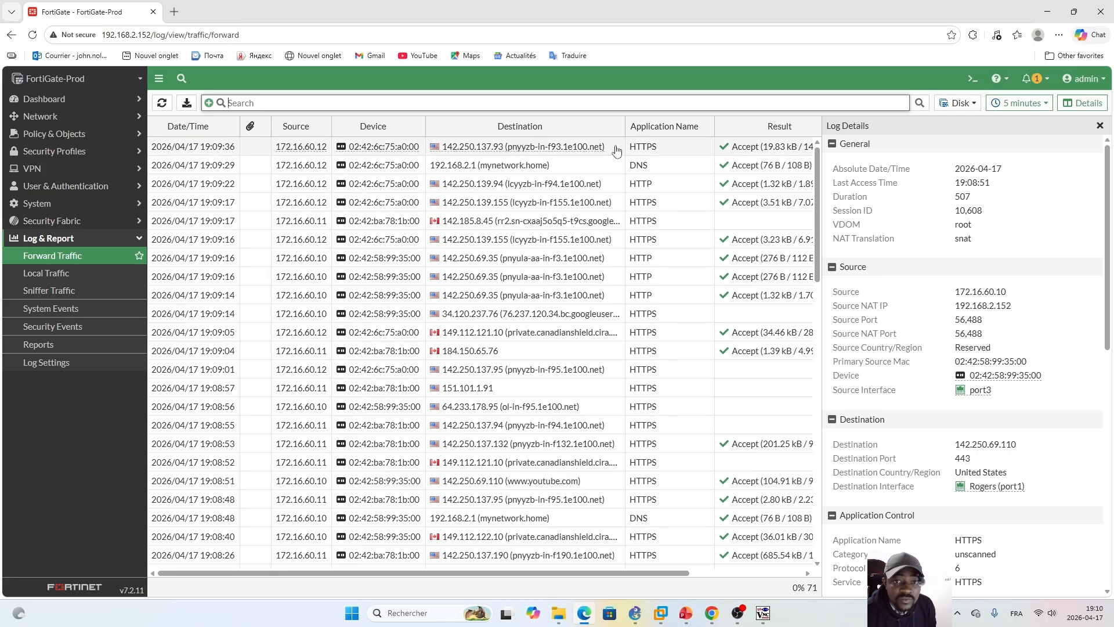
pyautogui.click(618, 126)
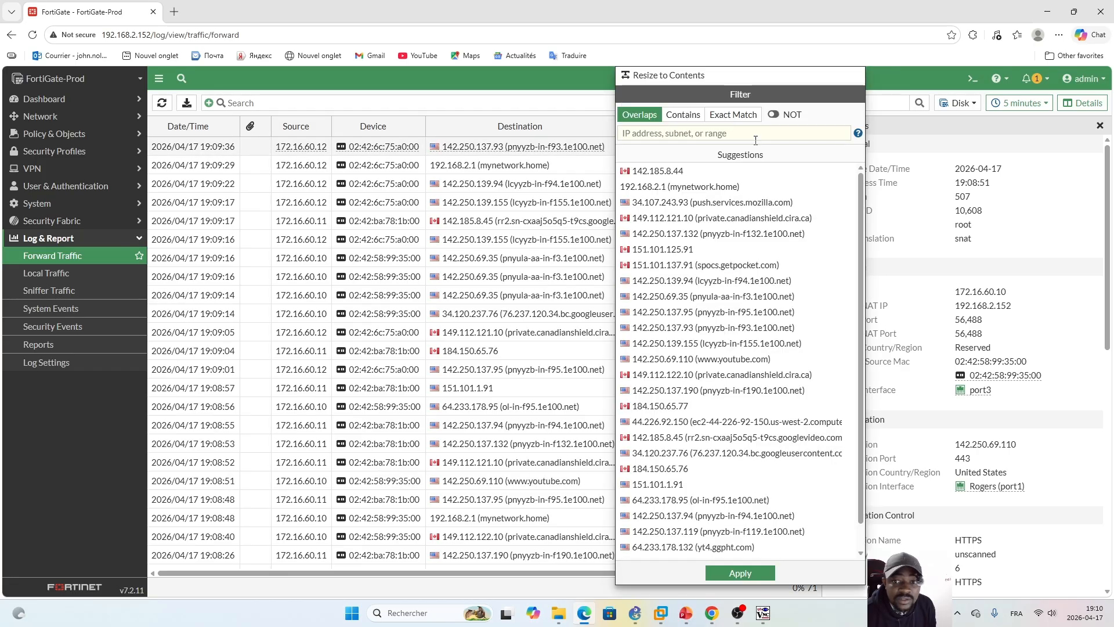
pyautogui.click(786, 359)
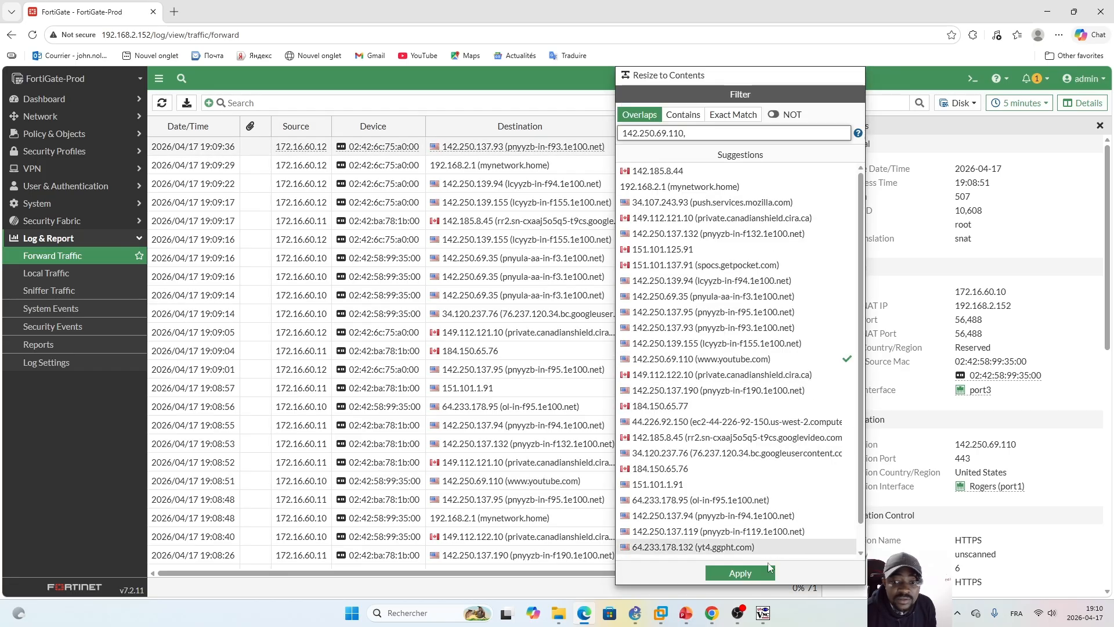
pyautogui.click(740, 574)
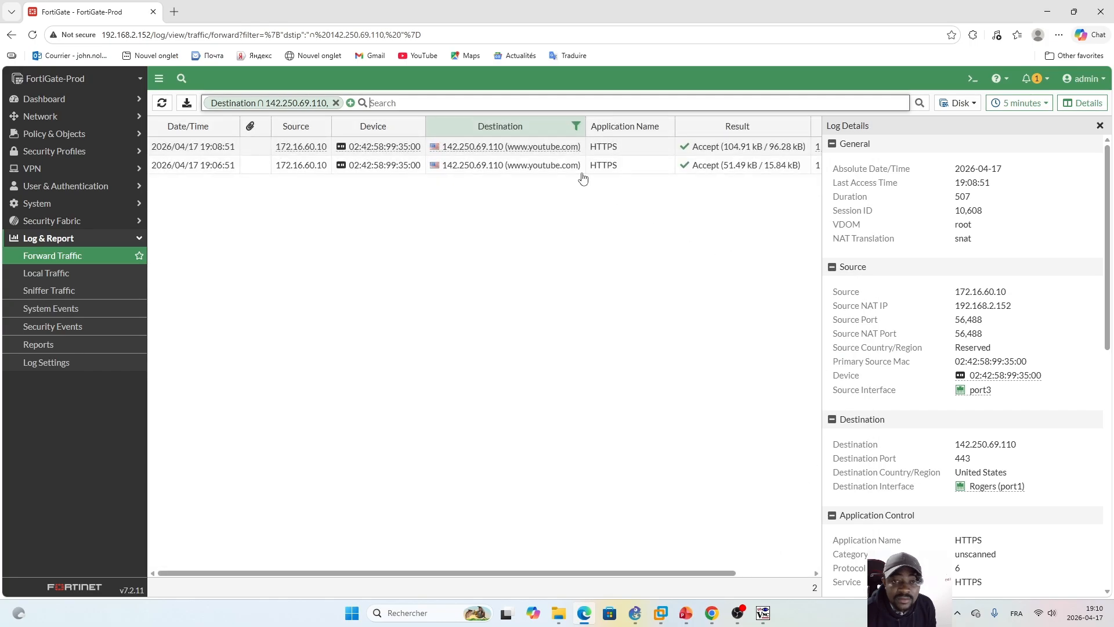
pyautogui.click(544, 169)
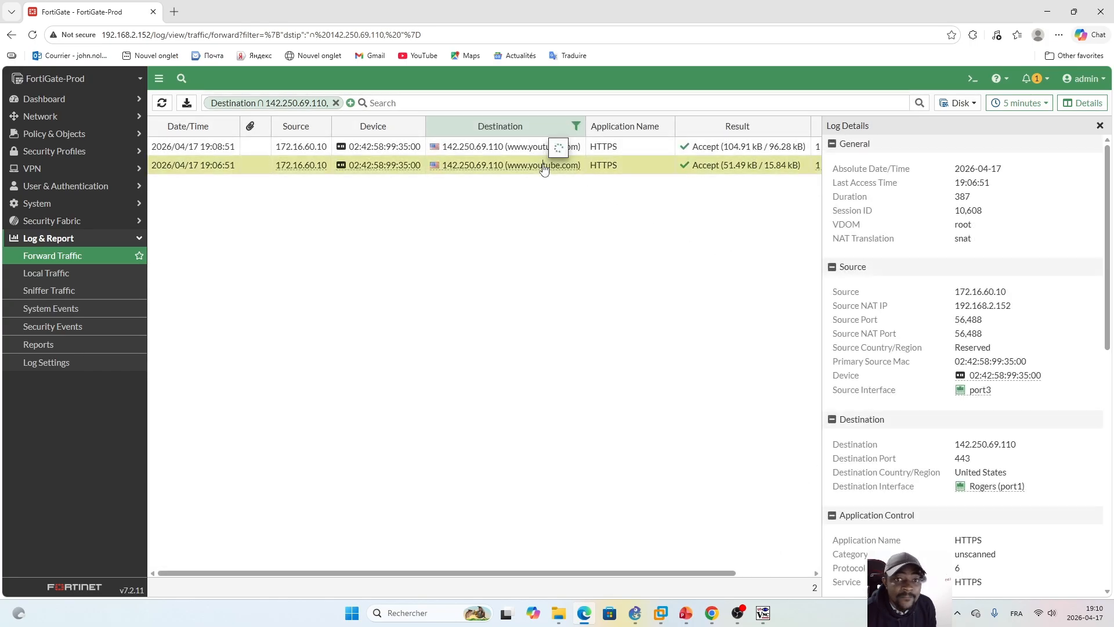
pyautogui.doubleClick(981, 486)
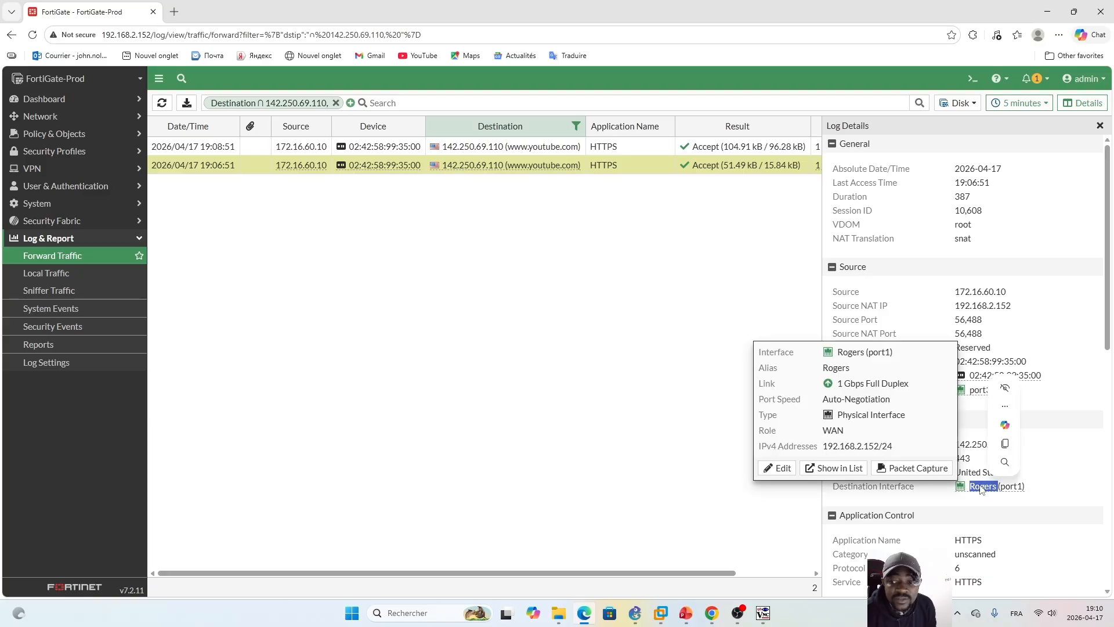
pyautogui.click(548, 149)
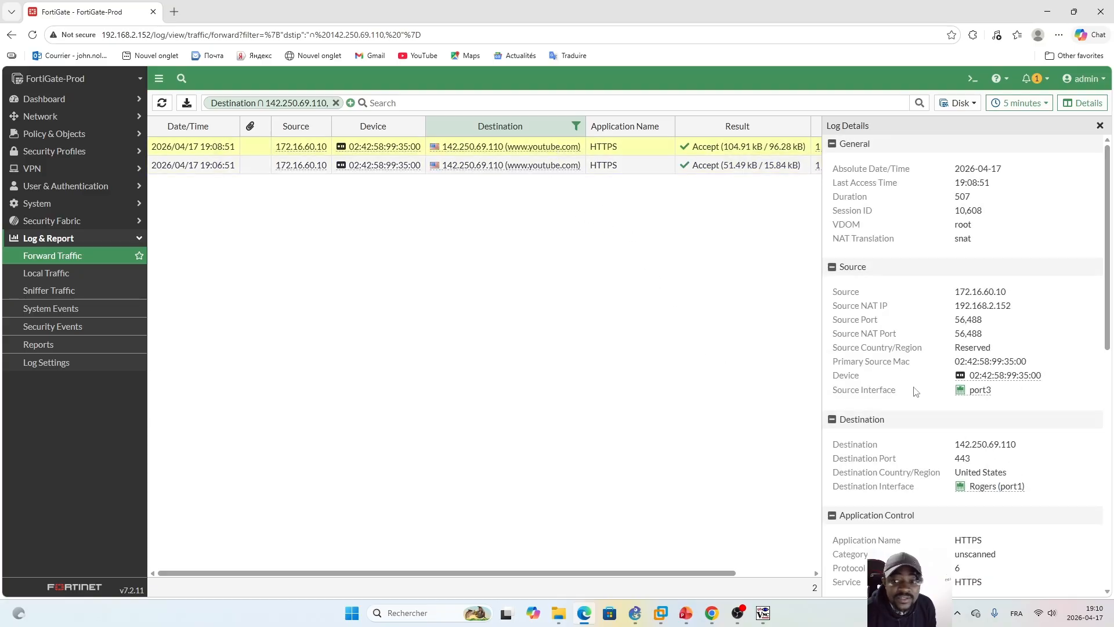
pyautogui.doubleClick(990, 488)
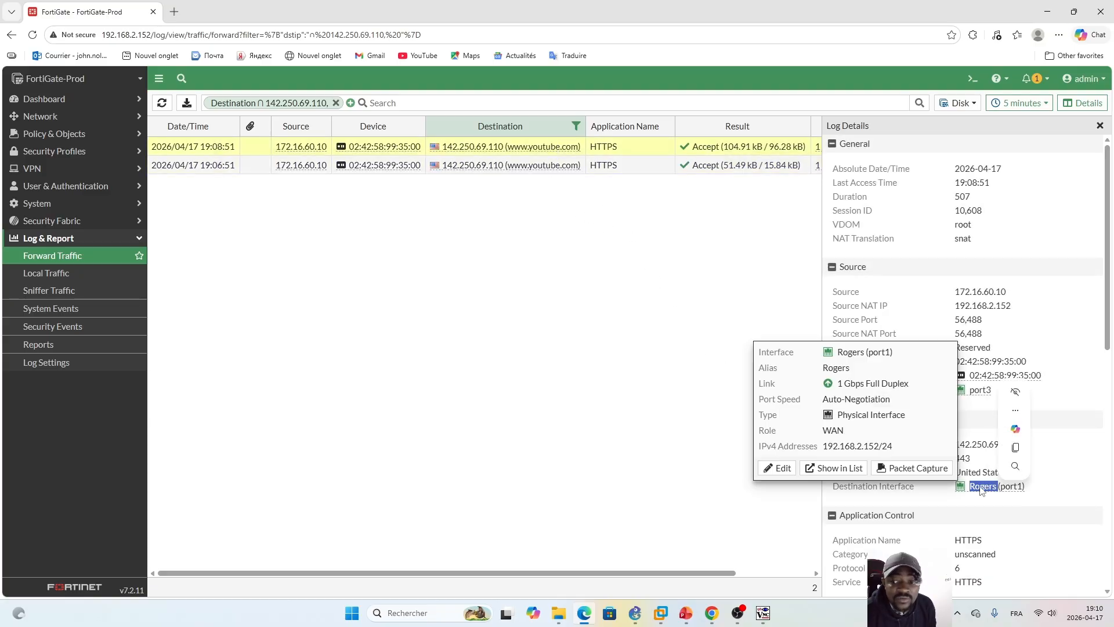
pyautogui.click(1066, 488)
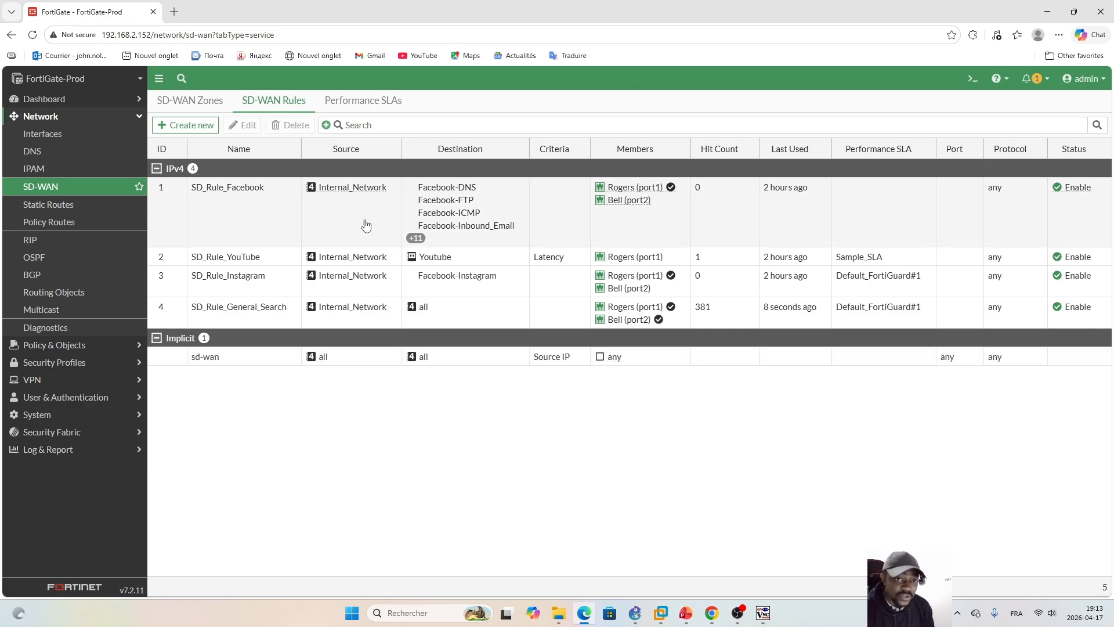
# Step: Review the Zone_test members and the Performance SLA list, and return to the SD-WAN rules
pyautogui.click(181, 102)
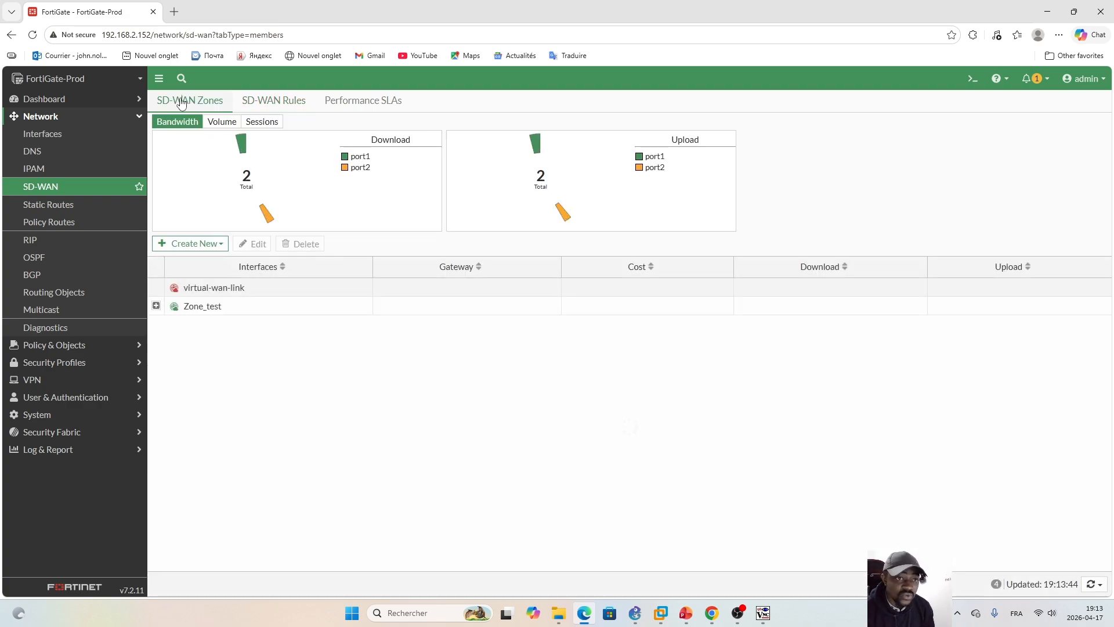
pyautogui.click(156, 305)
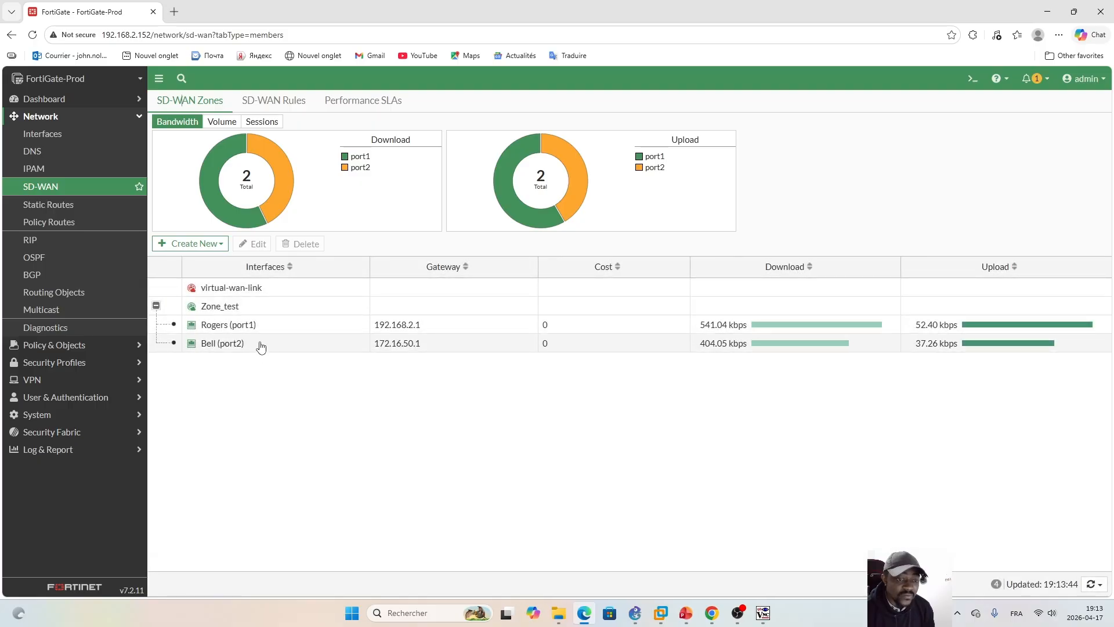
pyautogui.click(271, 101)
pyautogui.click(367, 103)
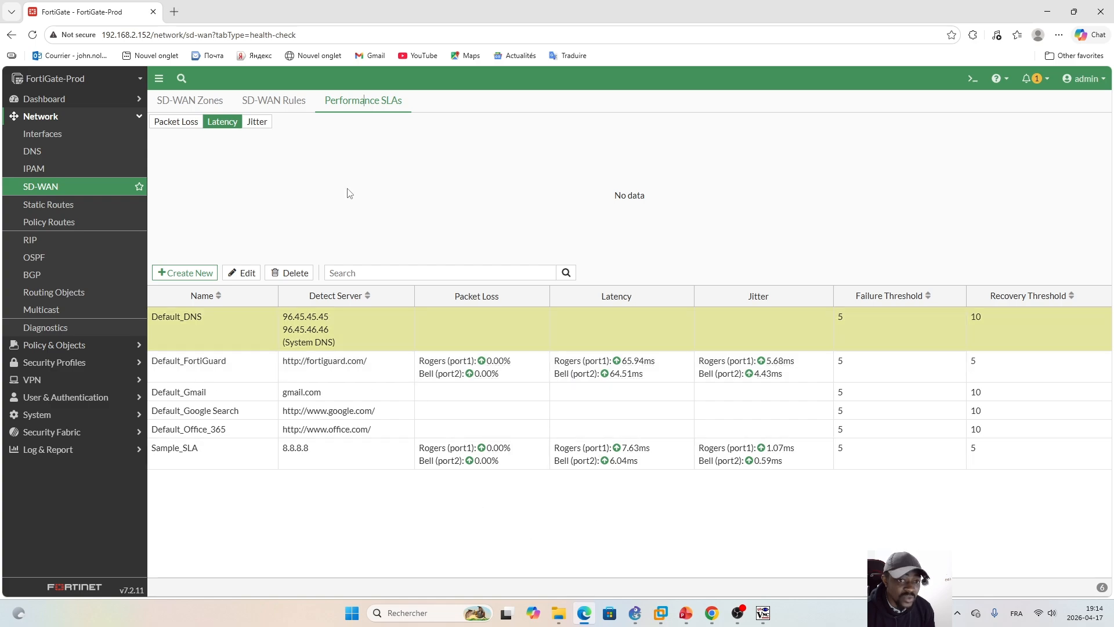
pyautogui.click(269, 103)
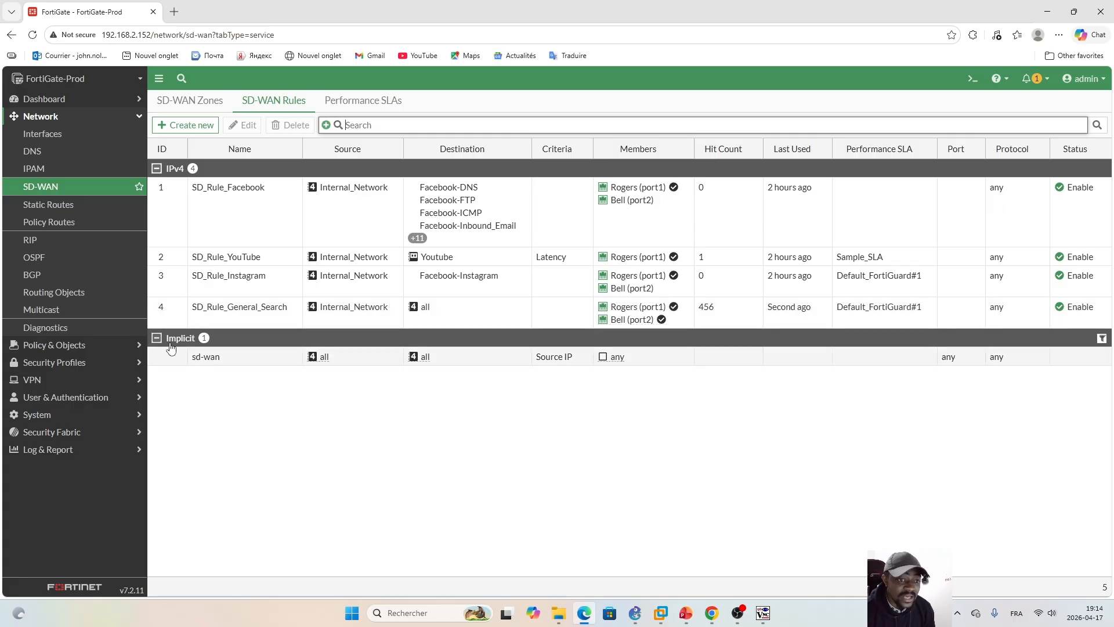
# Step: Open the implicit sd-wan rule to review its load balancing algorithm options, and close it without saving
pyautogui.click(256, 356)
pyautogui.click(258, 360)
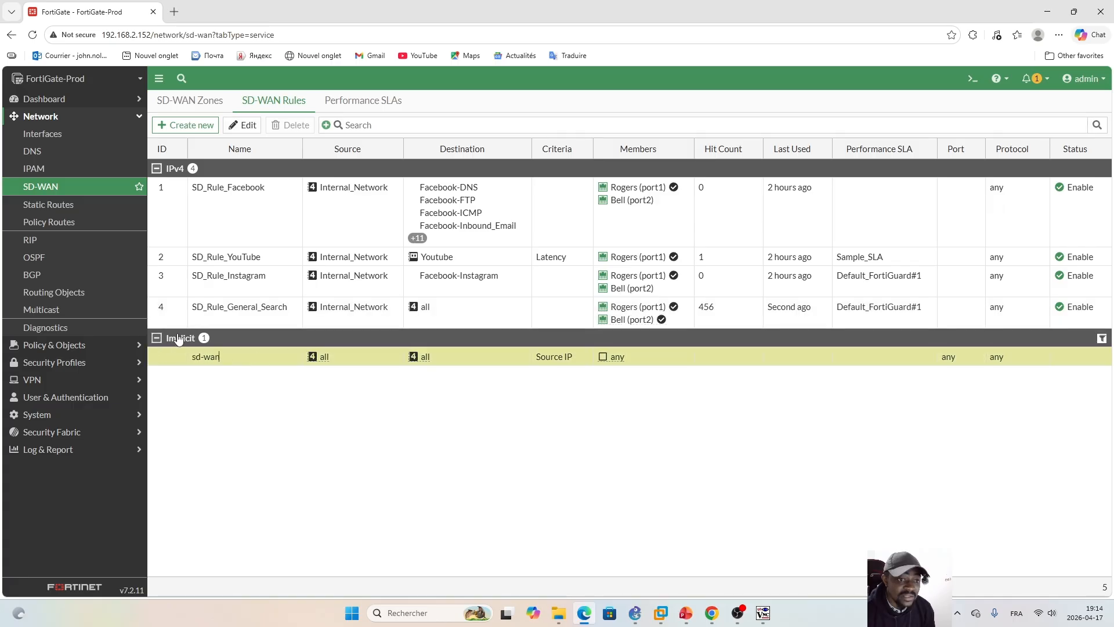
pyautogui.doubleClick(270, 362)
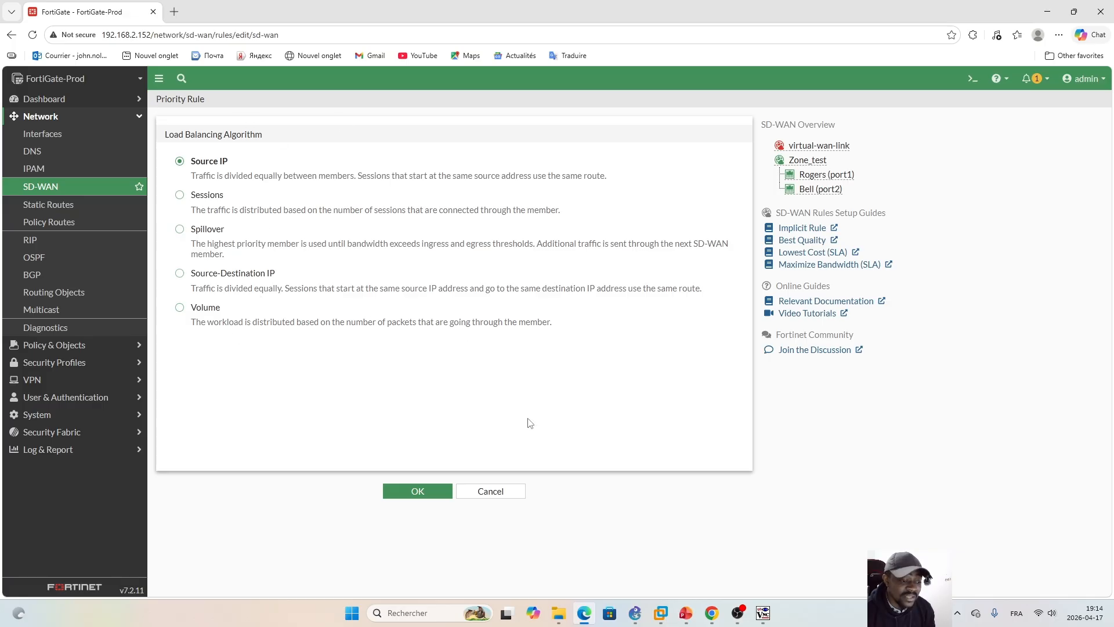
pyautogui.click(490, 491)
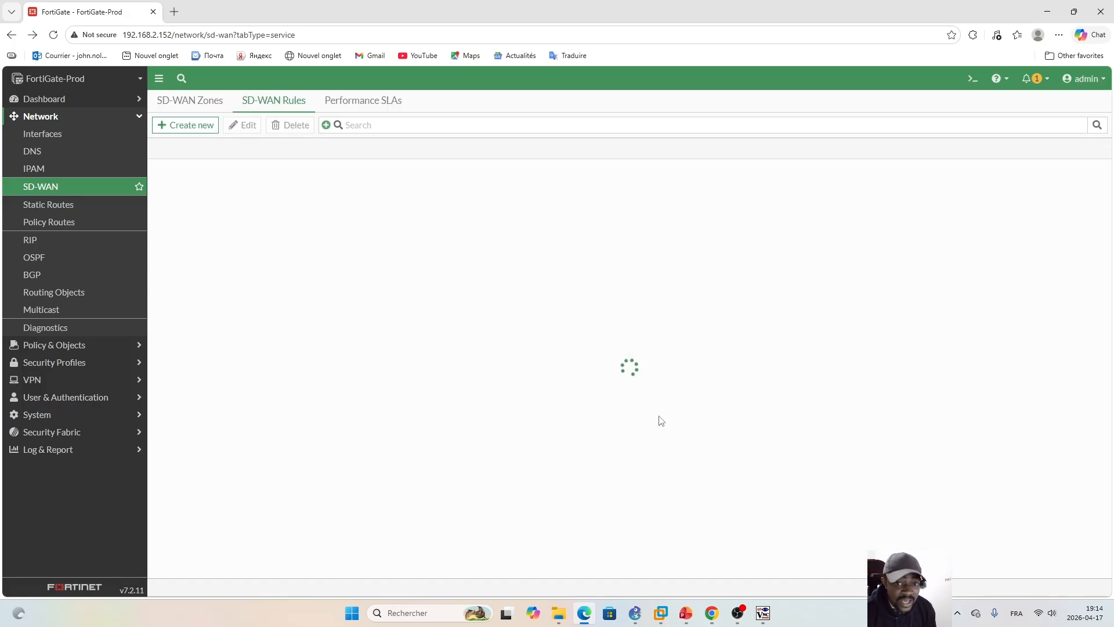
# Step: Switch to PowerPoint to review the Activities slide with the Task2 SLA performance and SD-WAN rule items
pyautogui.click(686, 613)
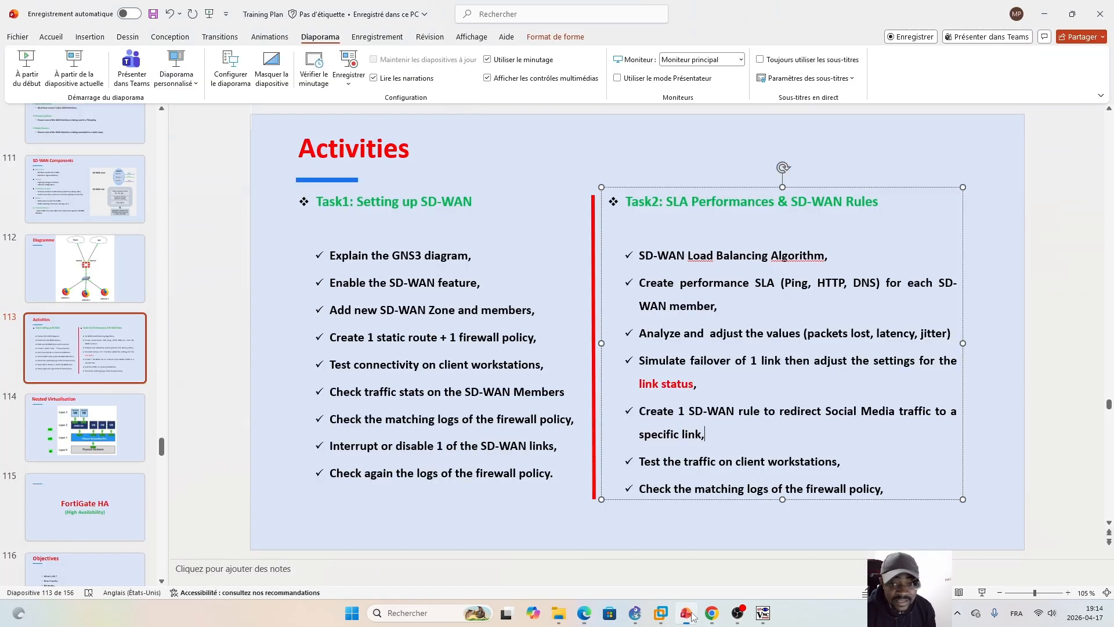
pyautogui.click(576, 534)
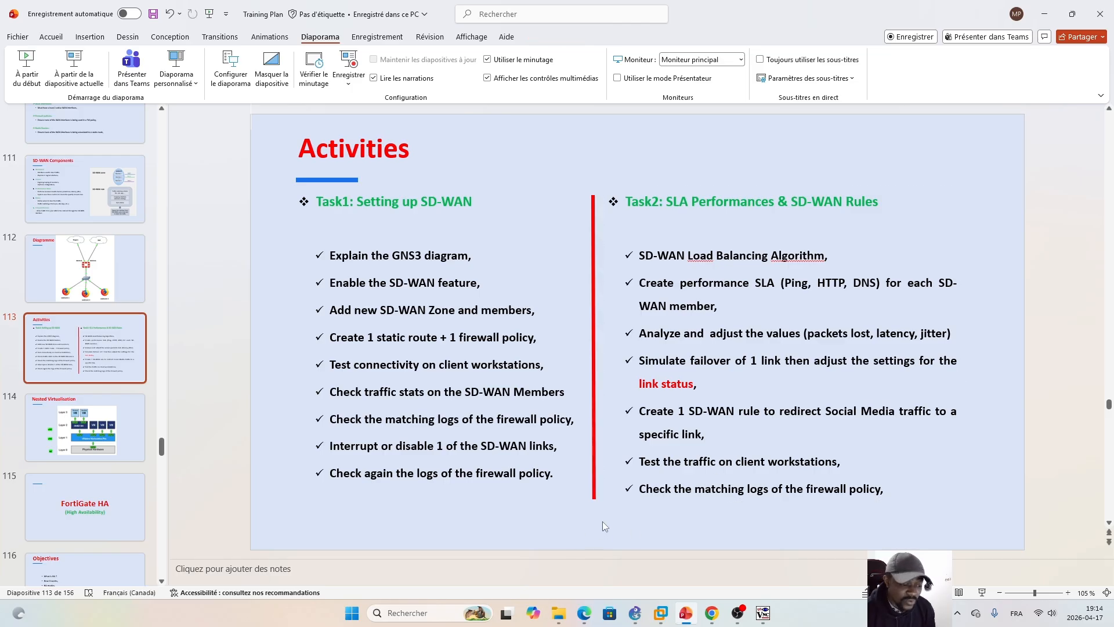